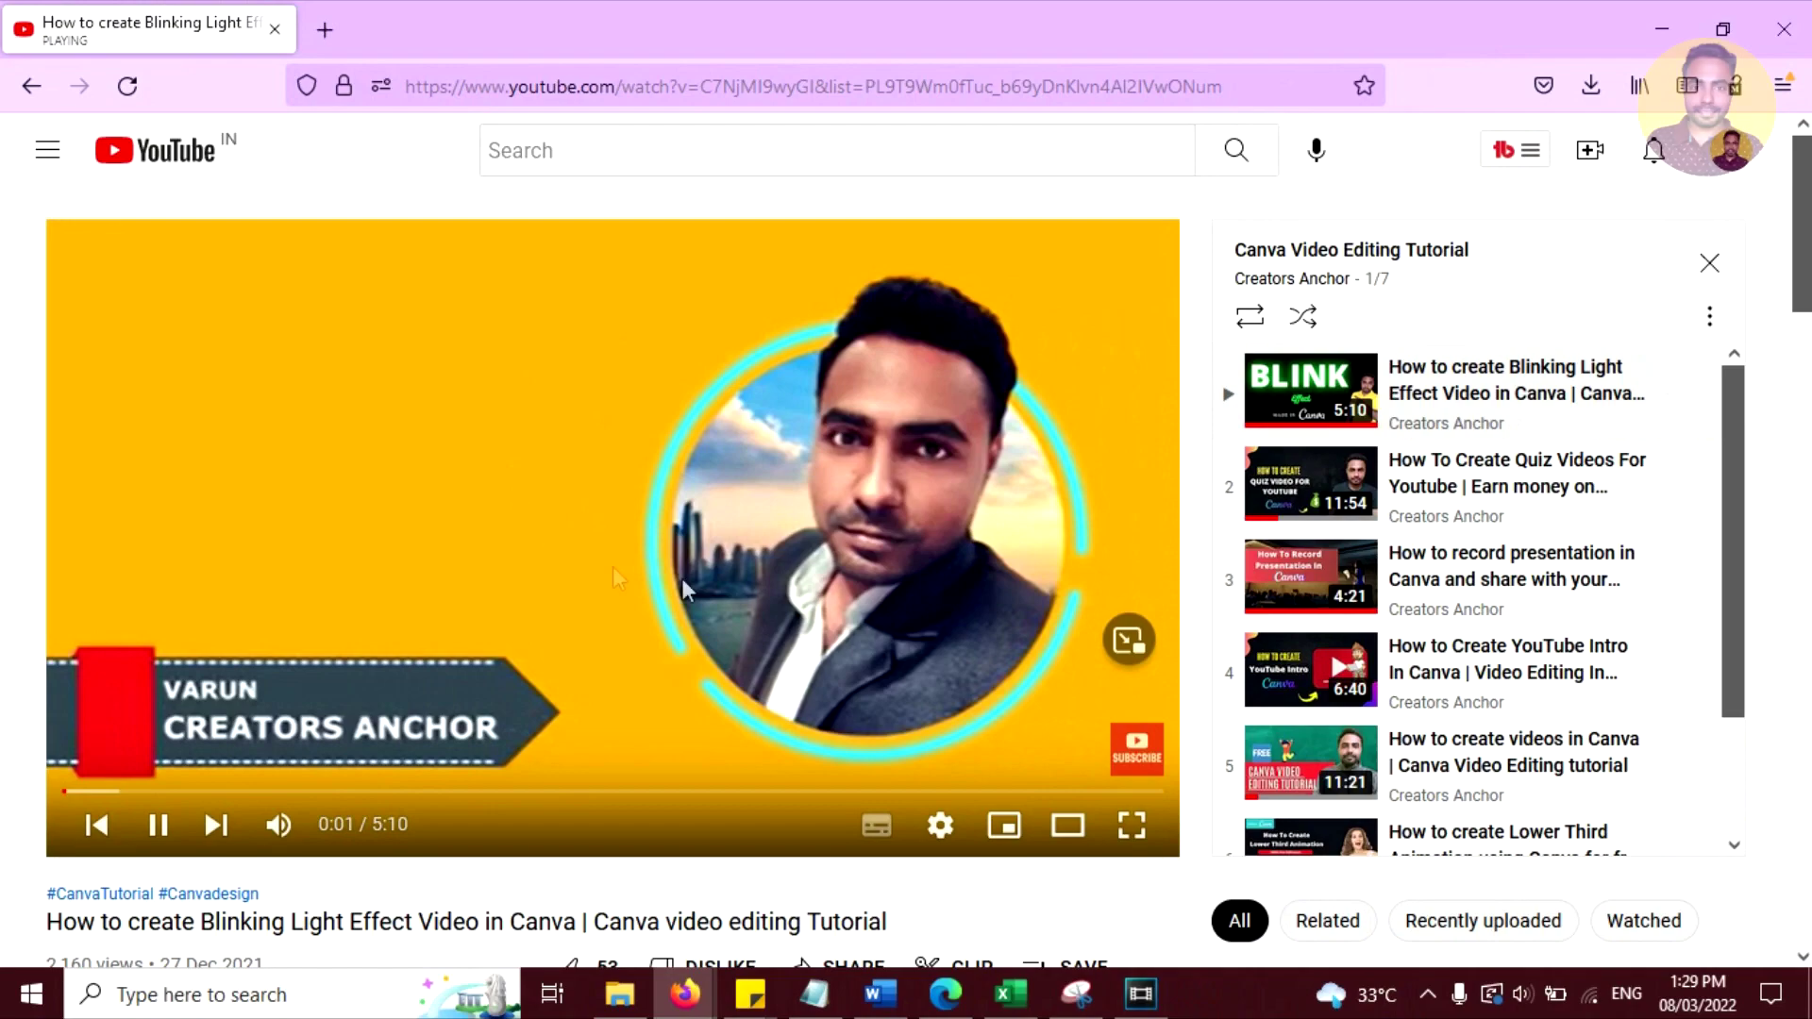
# Search 'video' in Create a design and start a blank 1920 × 1080 video
pyautogui.scroll(-2, 736, 587)
pyautogui.scroll(2, 943, 581)
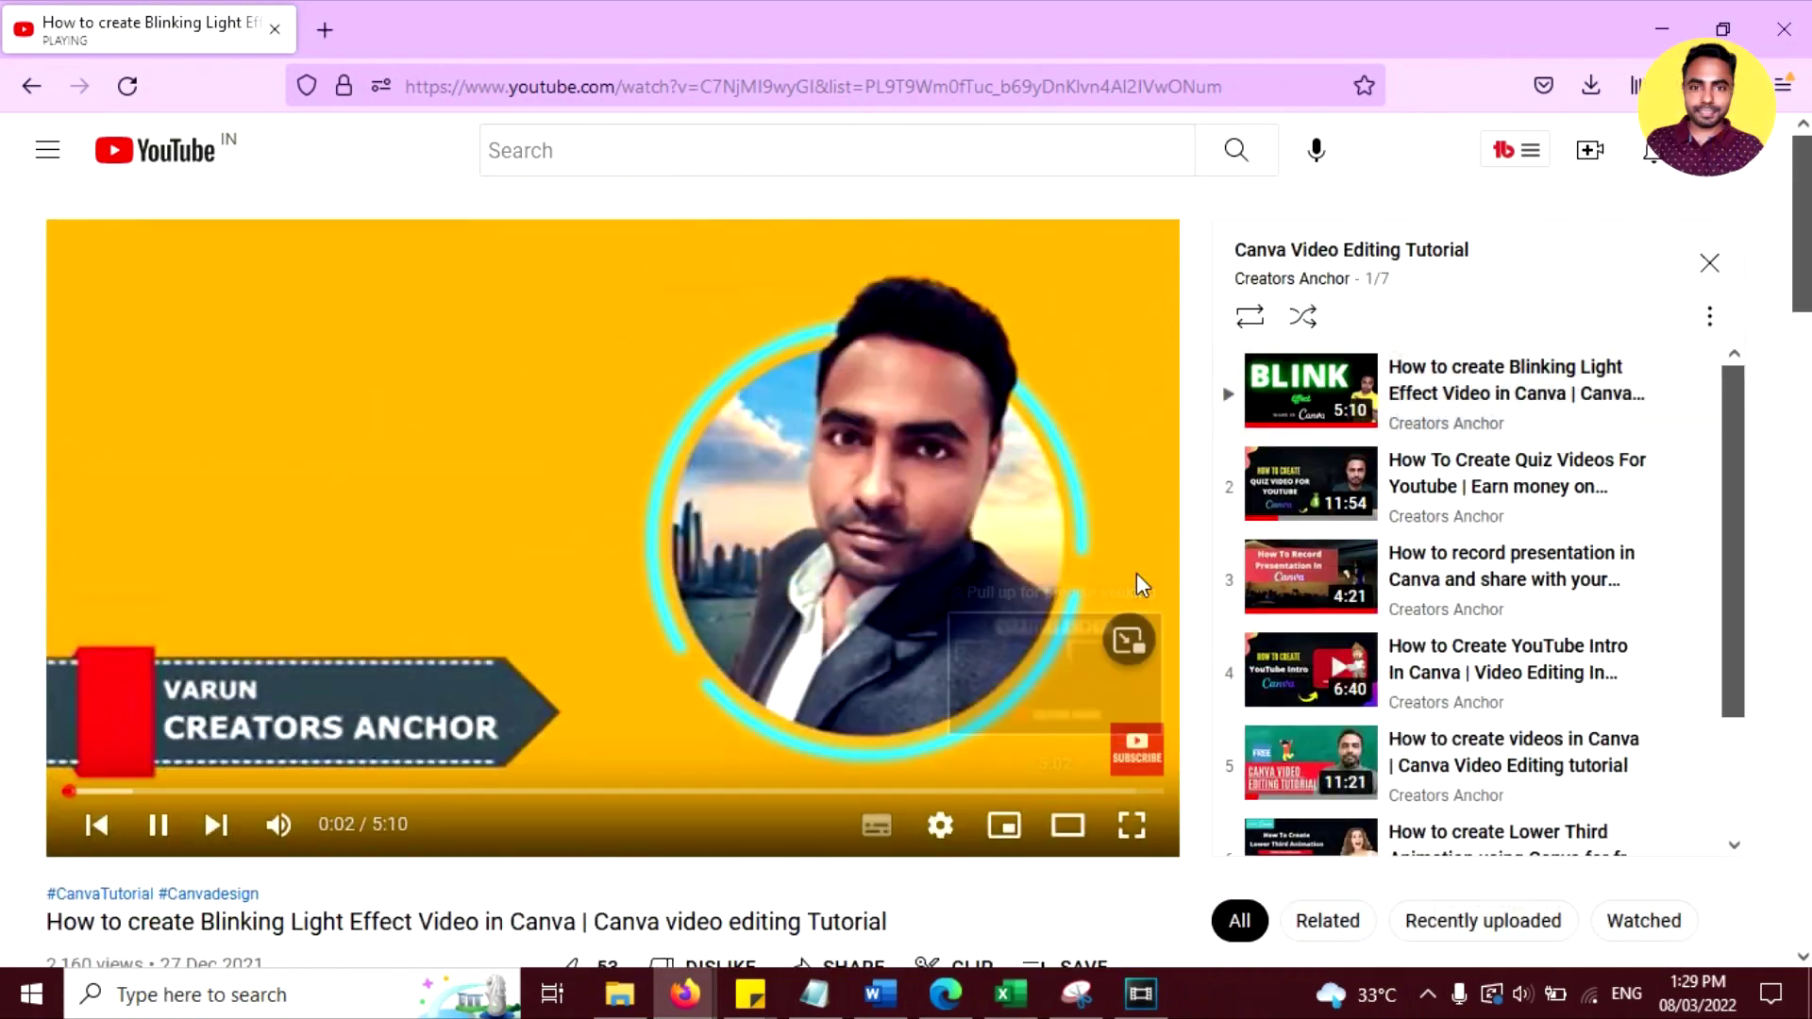
pyautogui.scroll(-2, 1689, 578)
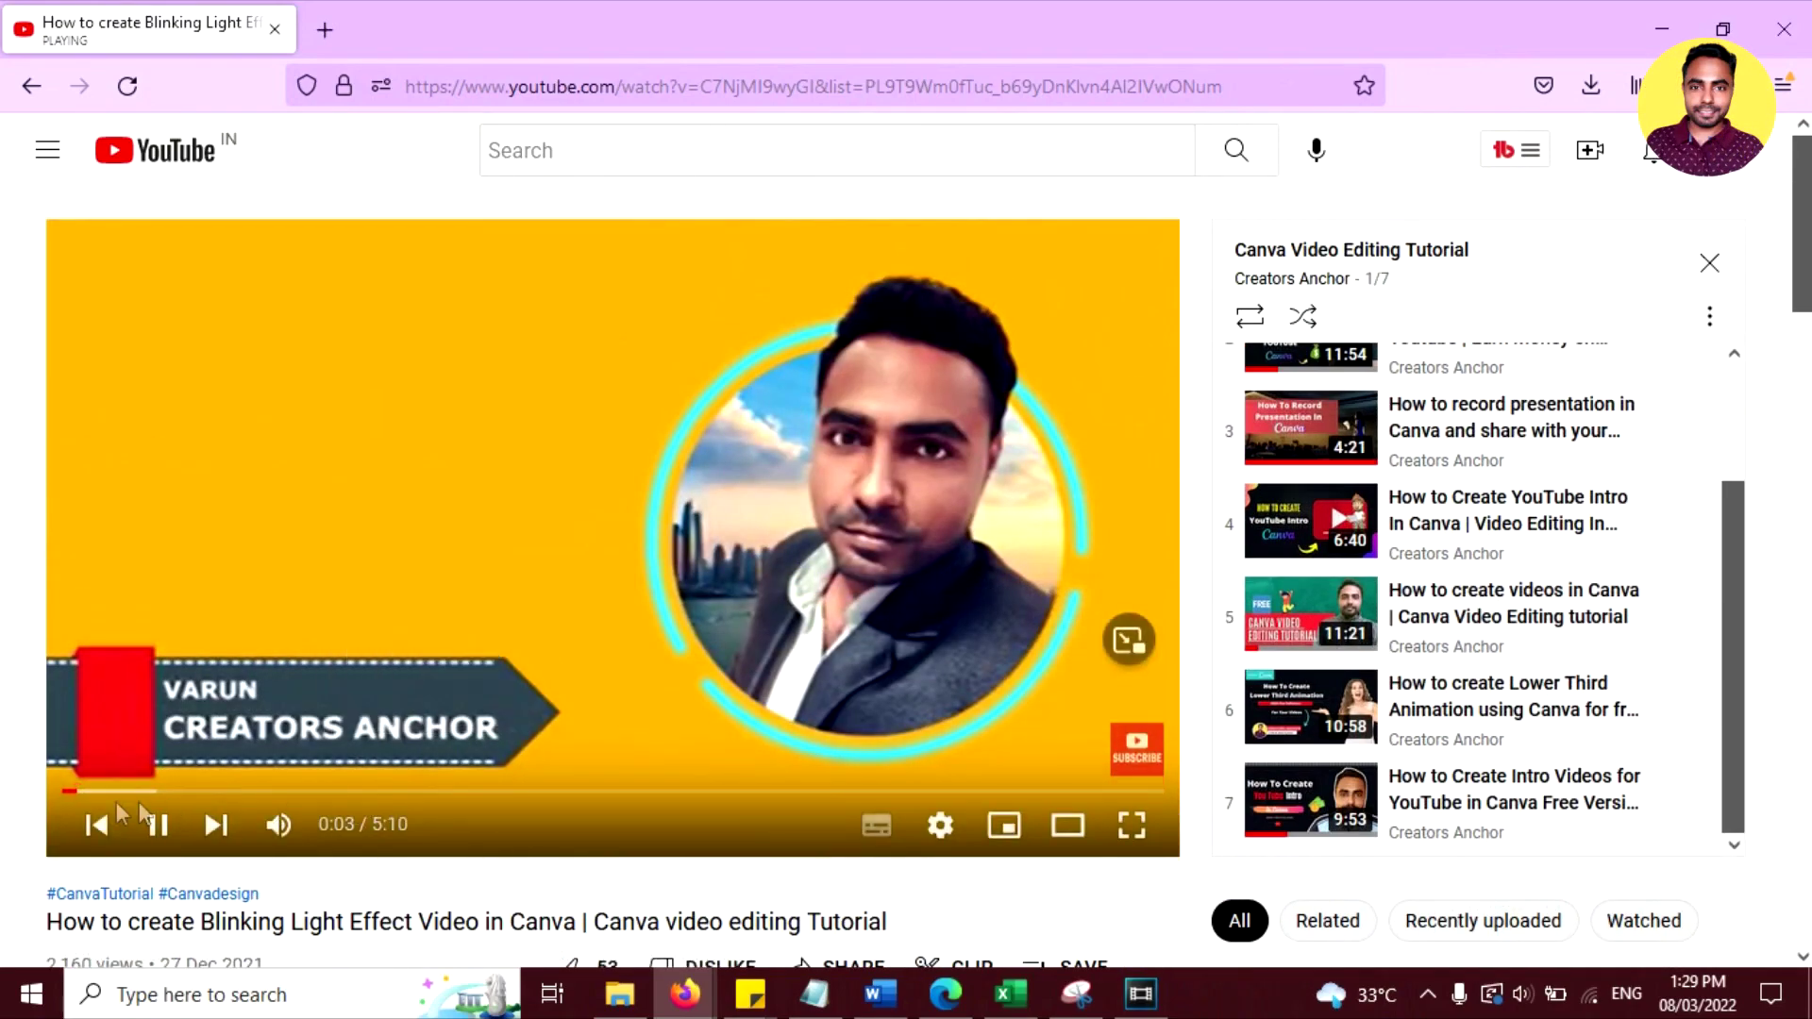
pyautogui.scroll(2, 1373, 660)
pyautogui.scroll(-2, 1375, 661)
pyautogui.scroll(2, 1375, 661)
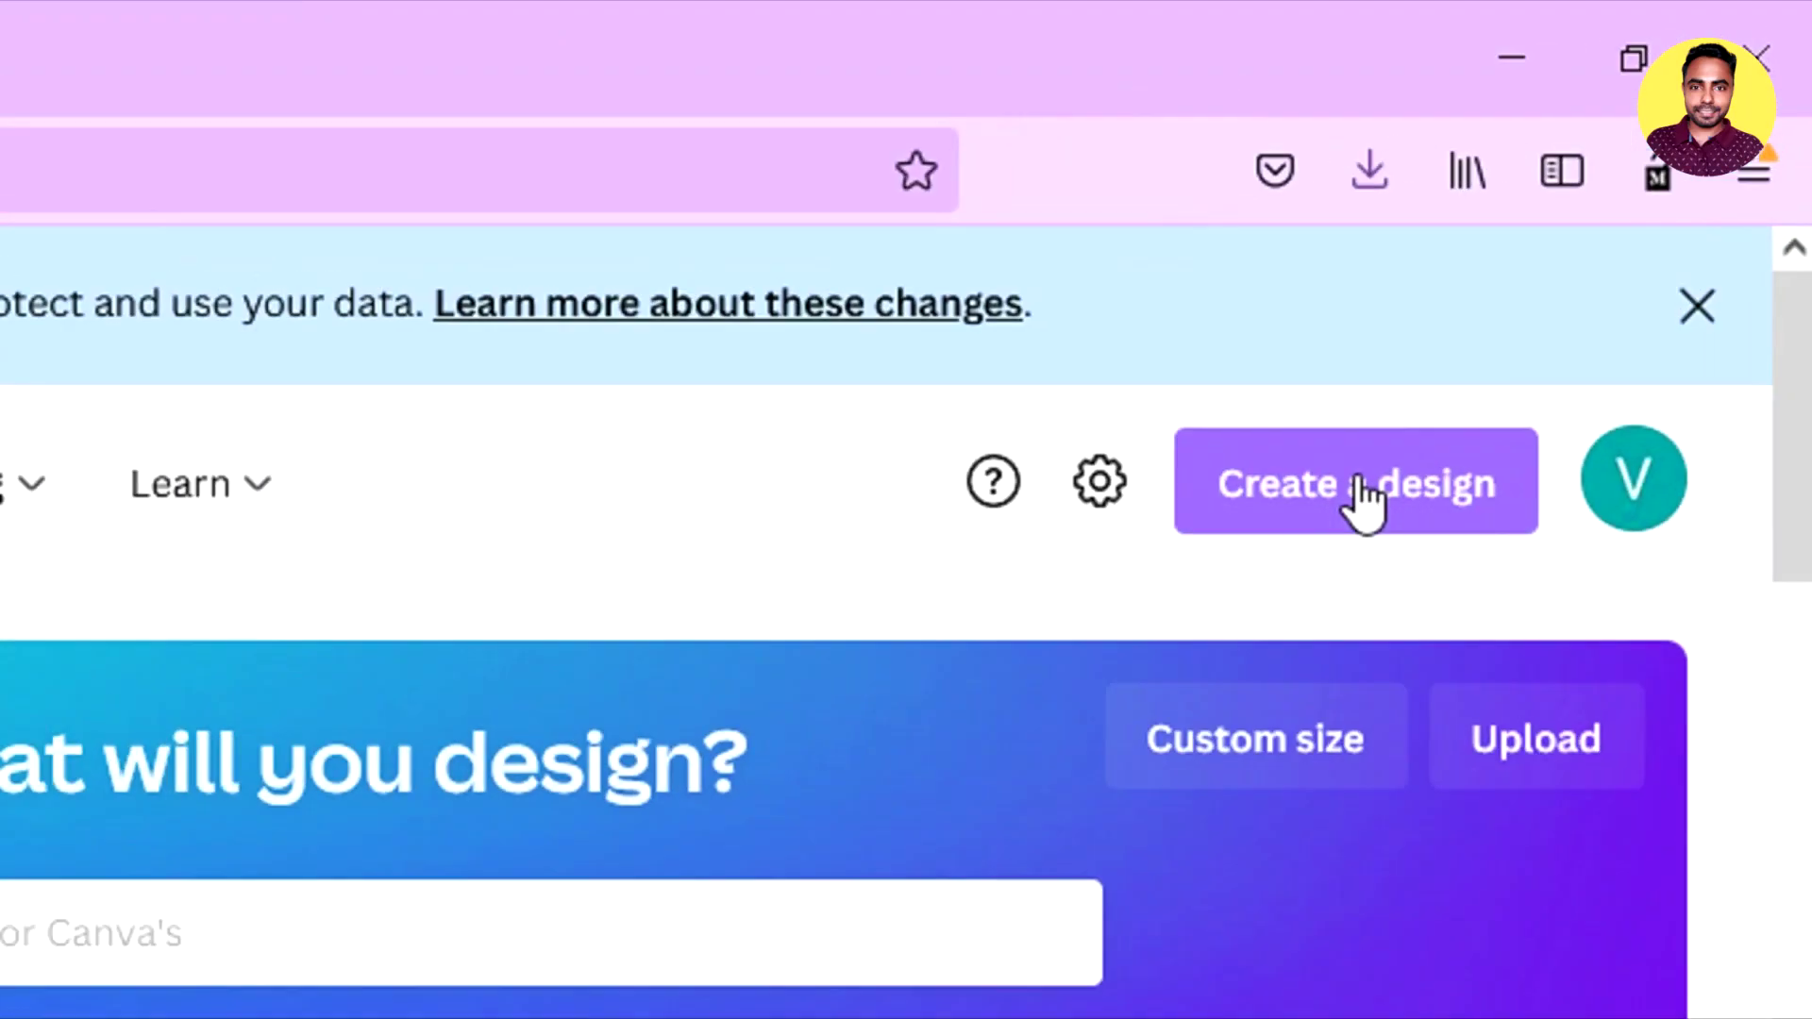
pyautogui.click(1363, 500)
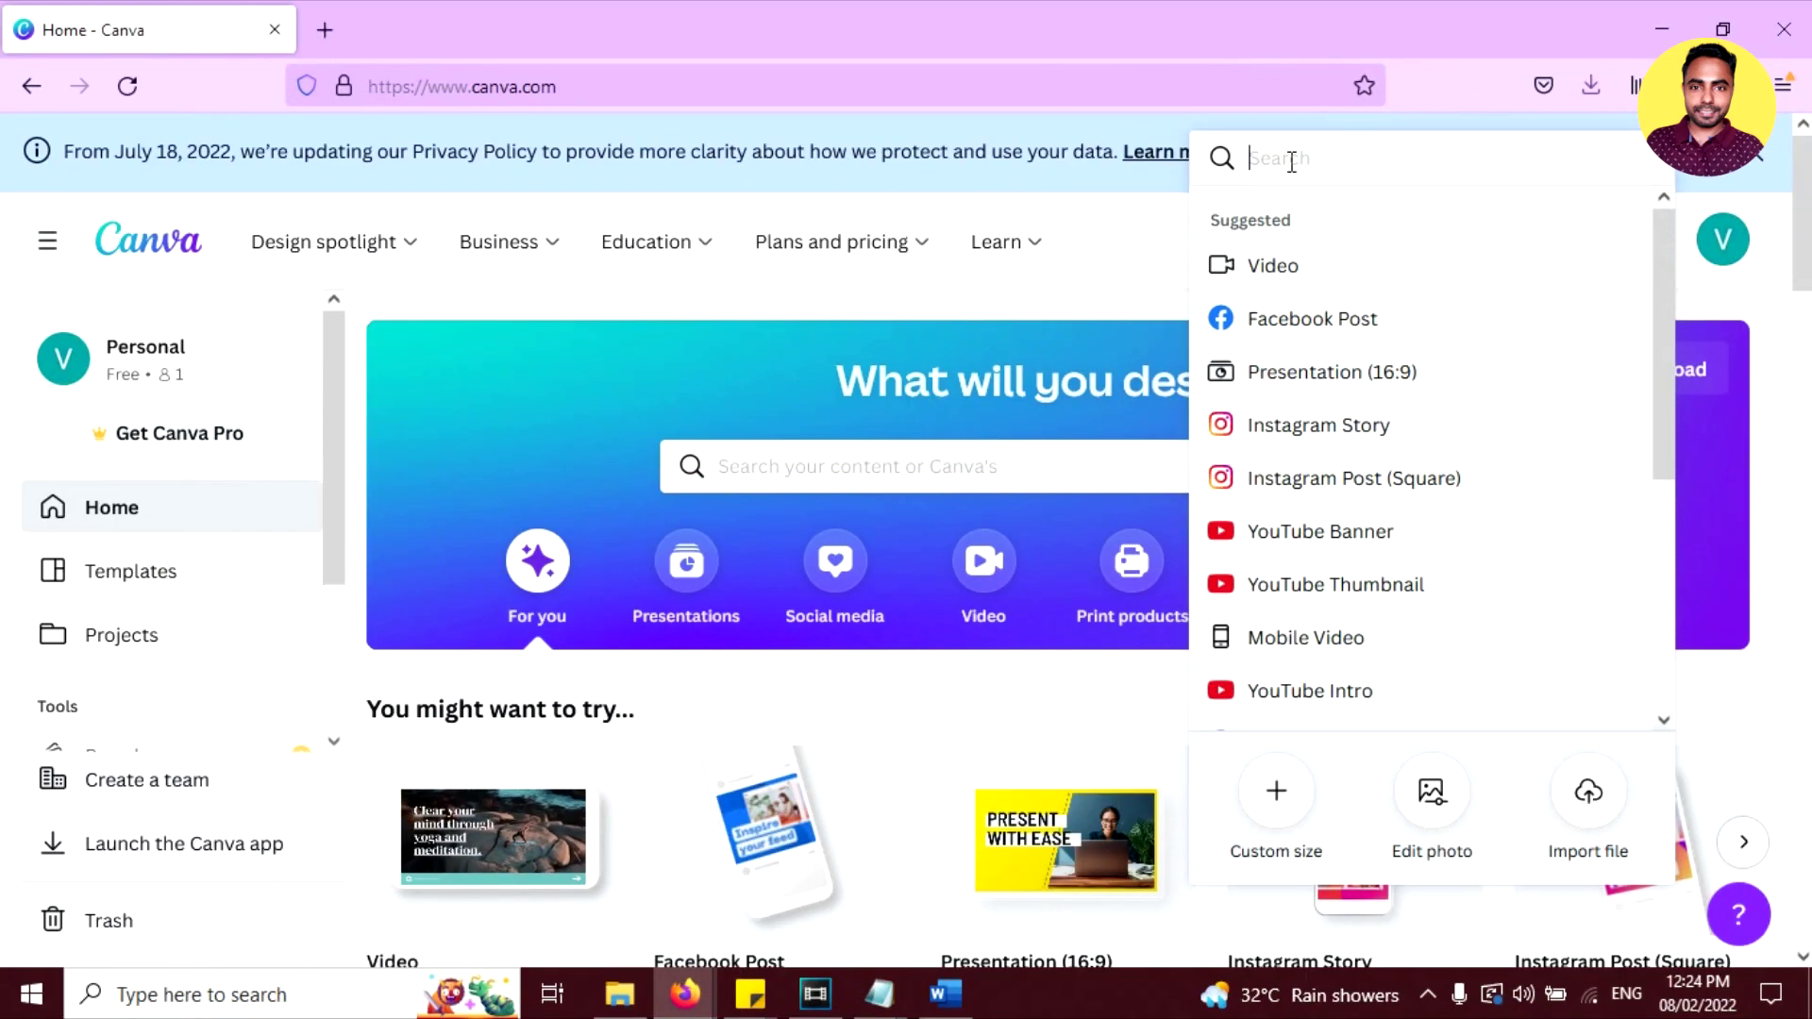
pyautogui.write('video')
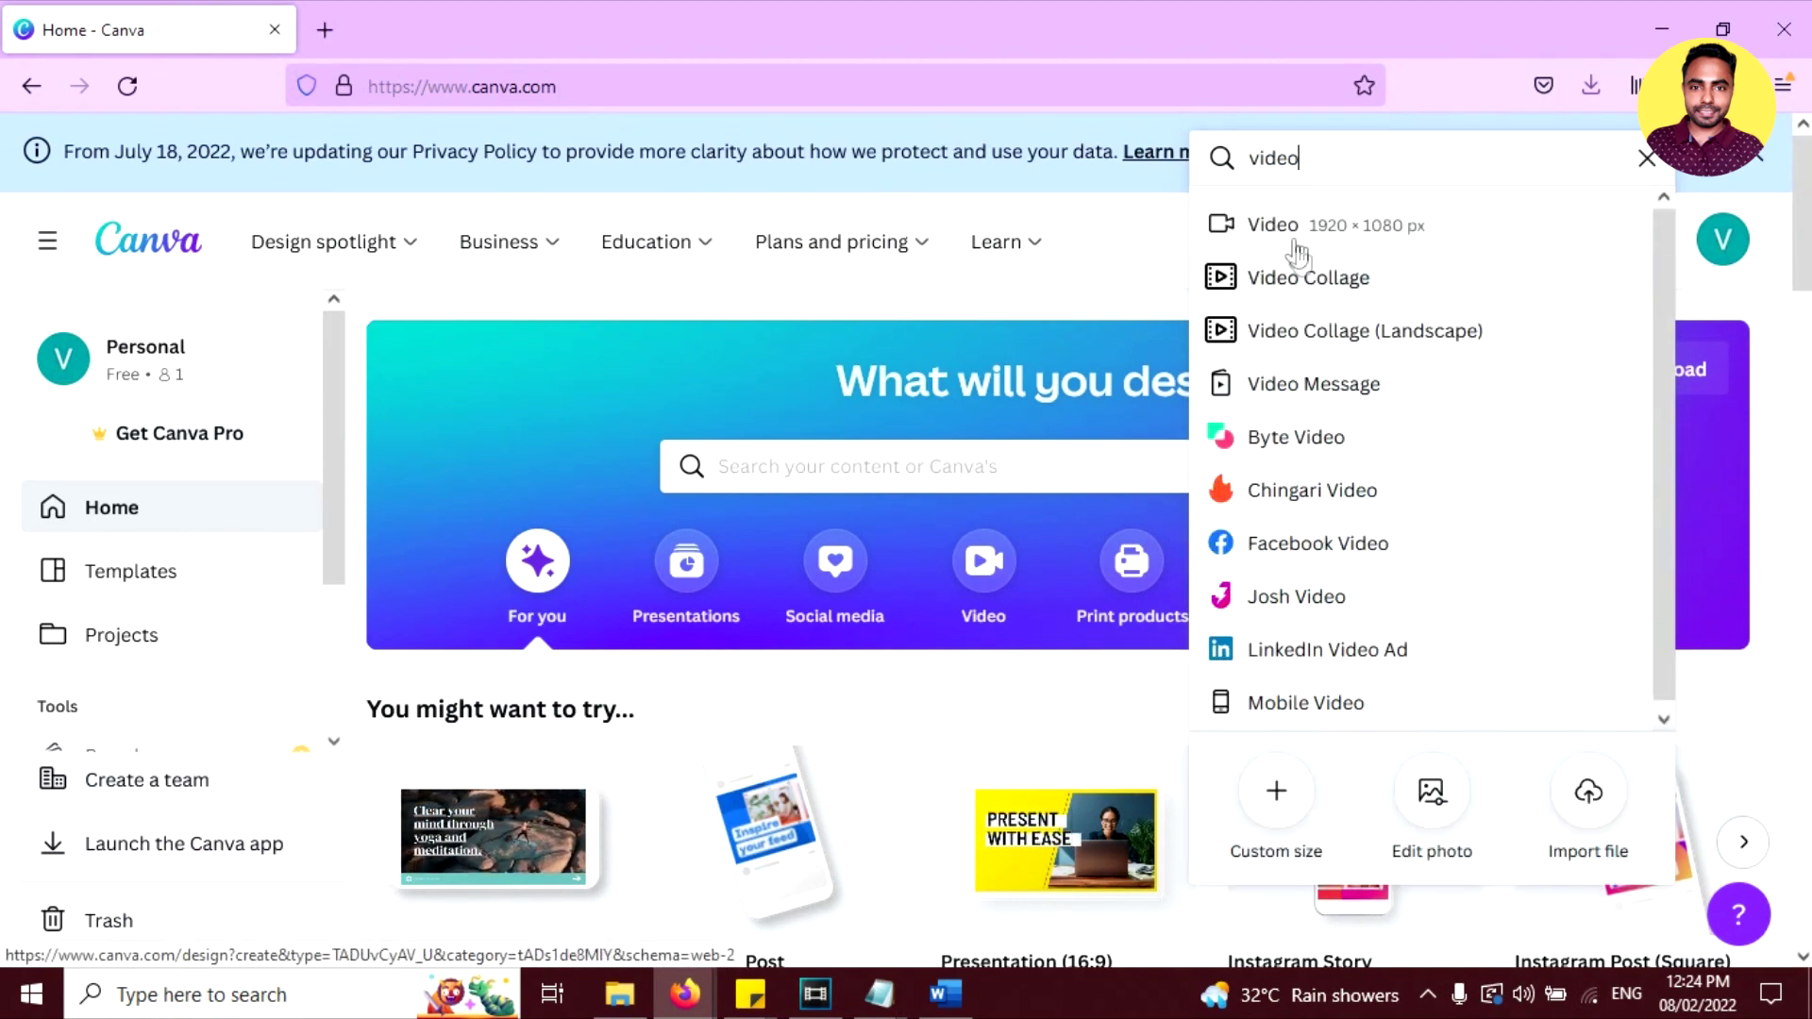
pyautogui.click(1292, 243)
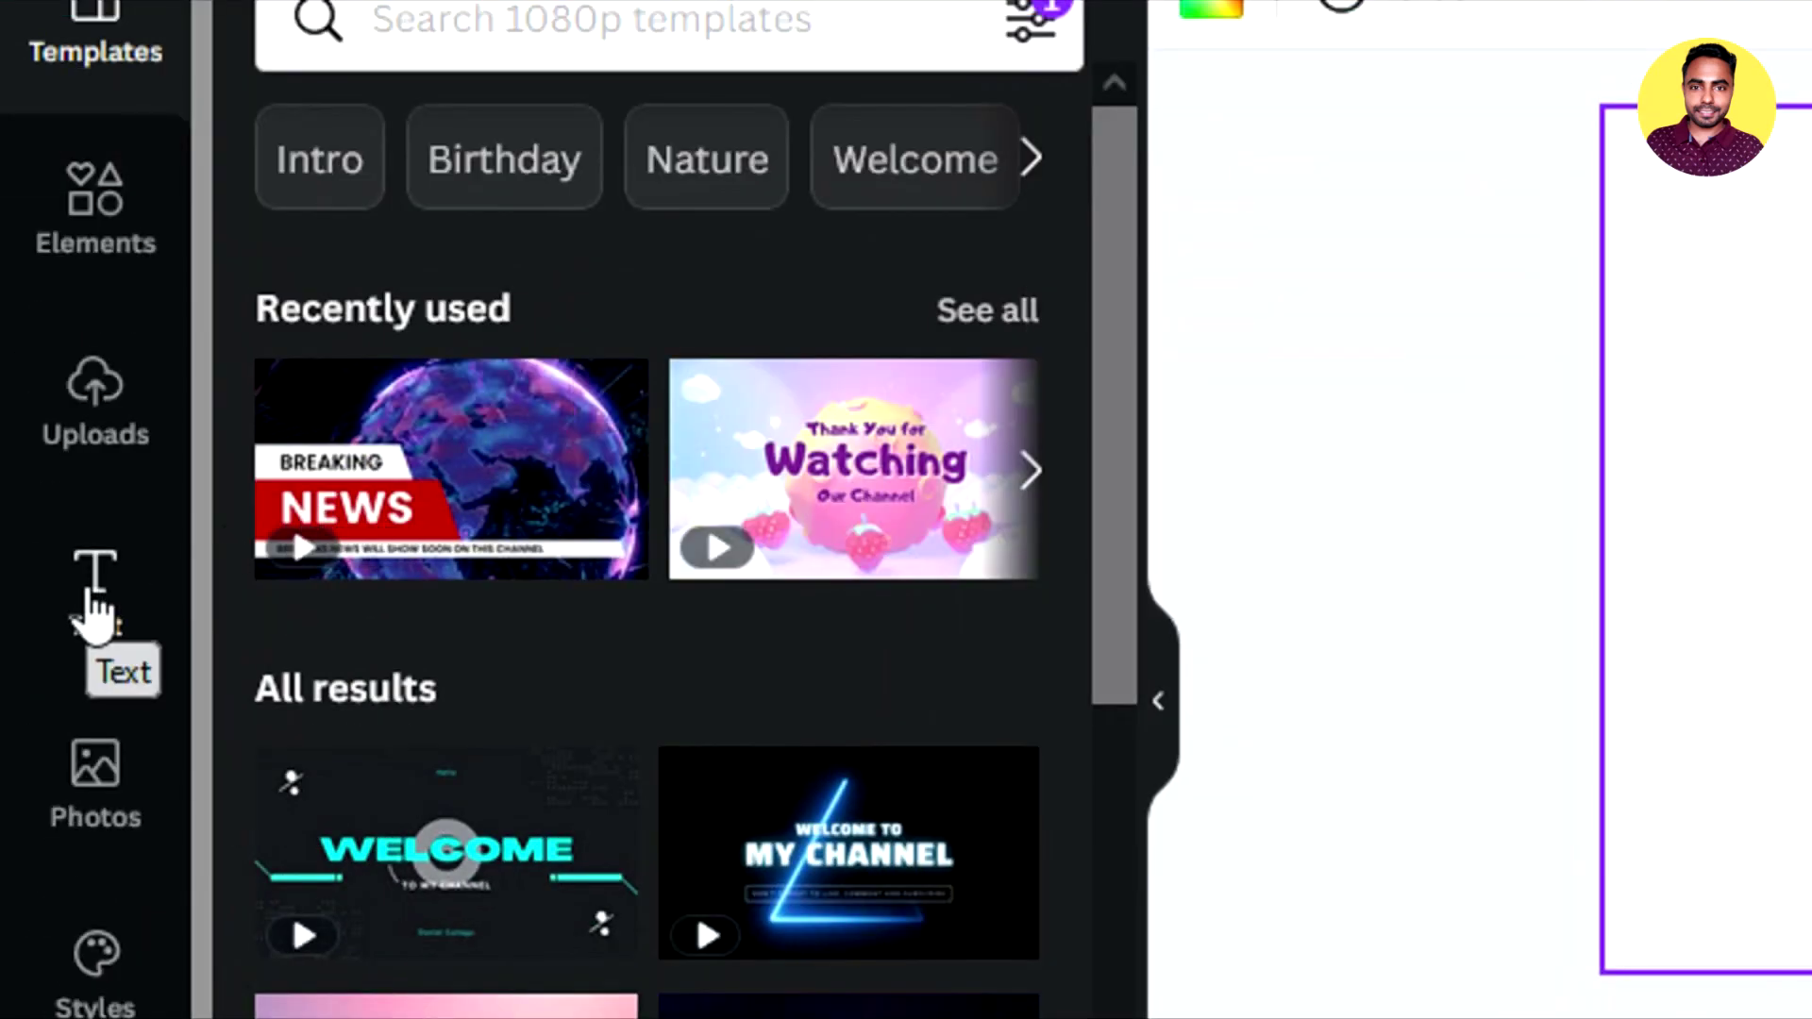
# Add an 'Add a heading' text box and set the page background colour to black
pyautogui.click(48, 529)
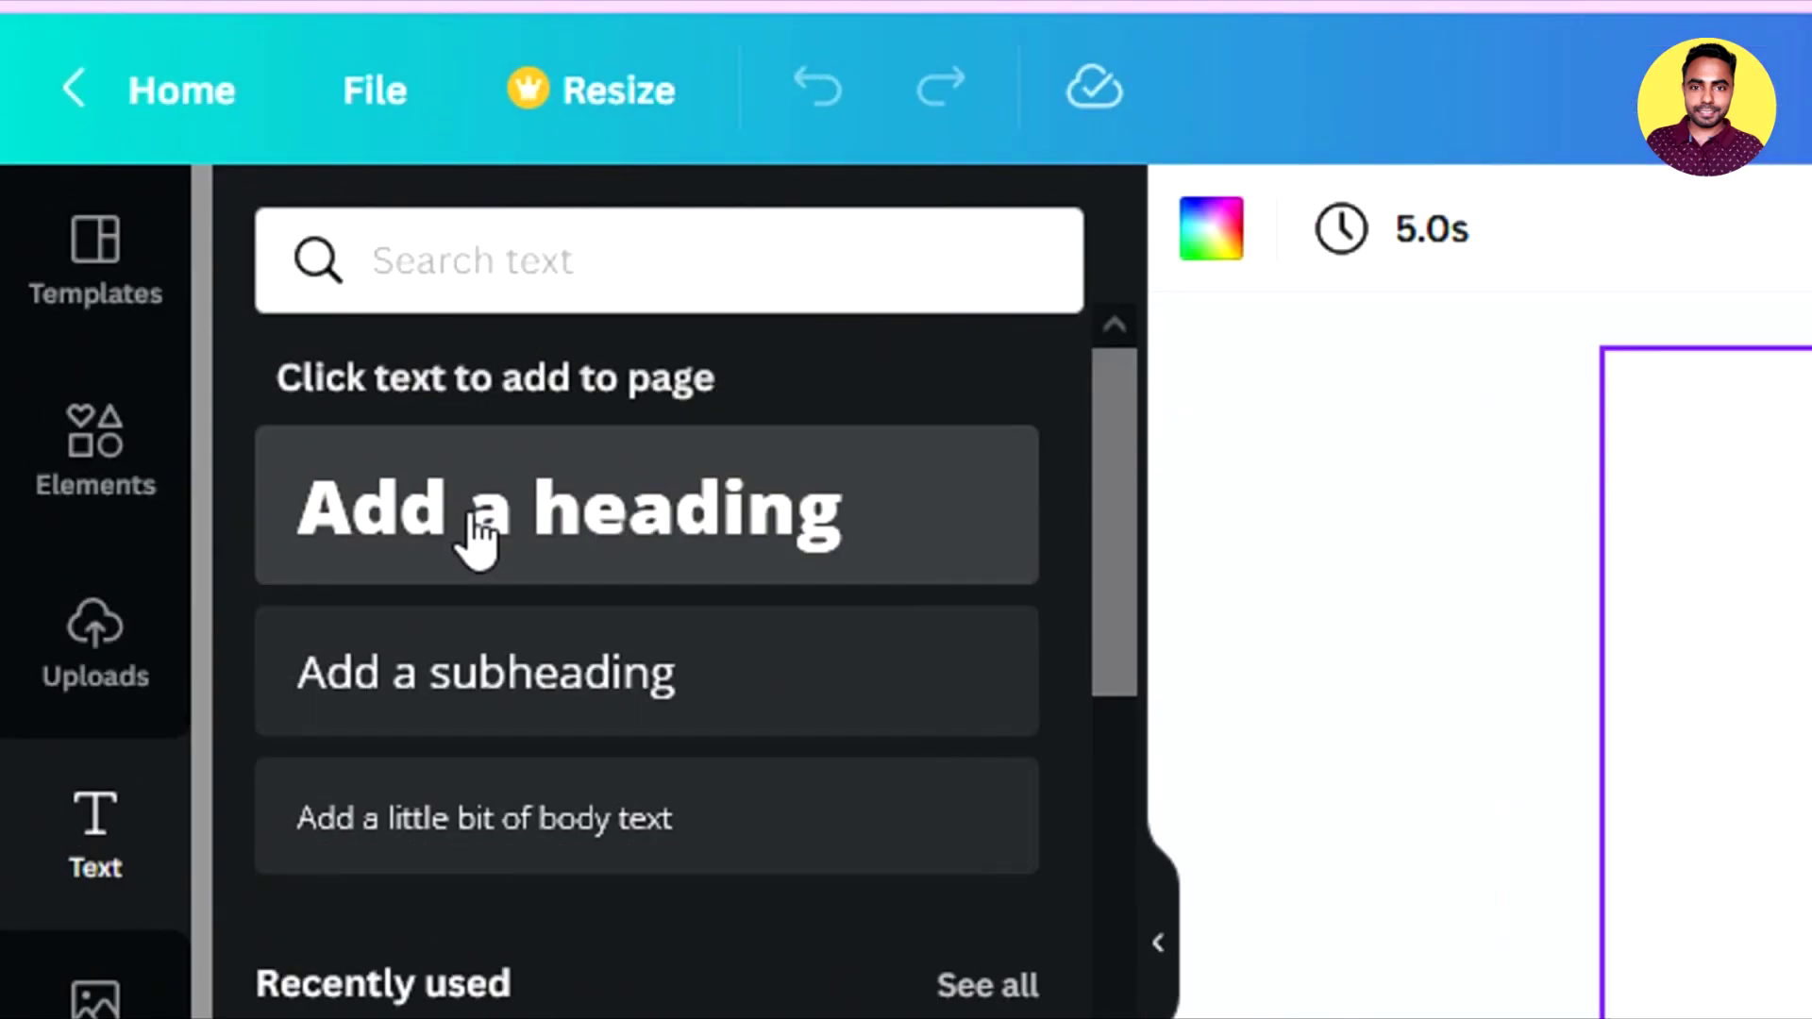
pyautogui.click(475, 528)
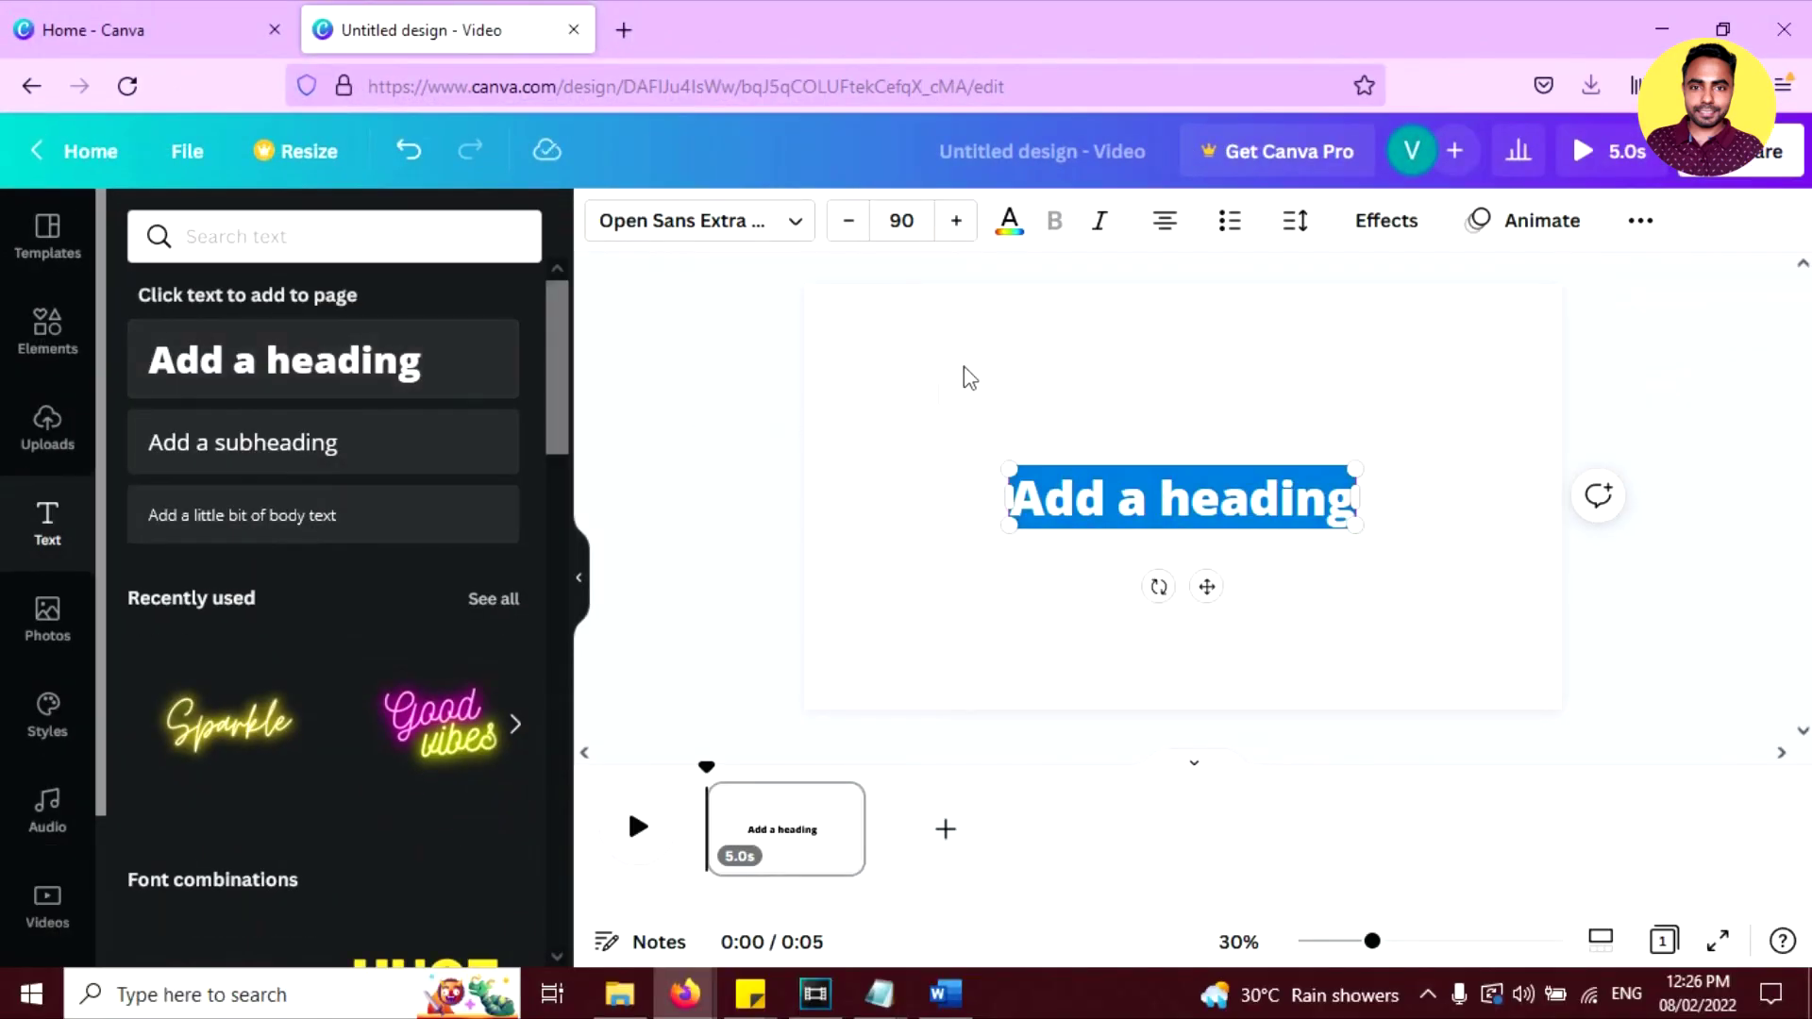
pyautogui.click(914, 431)
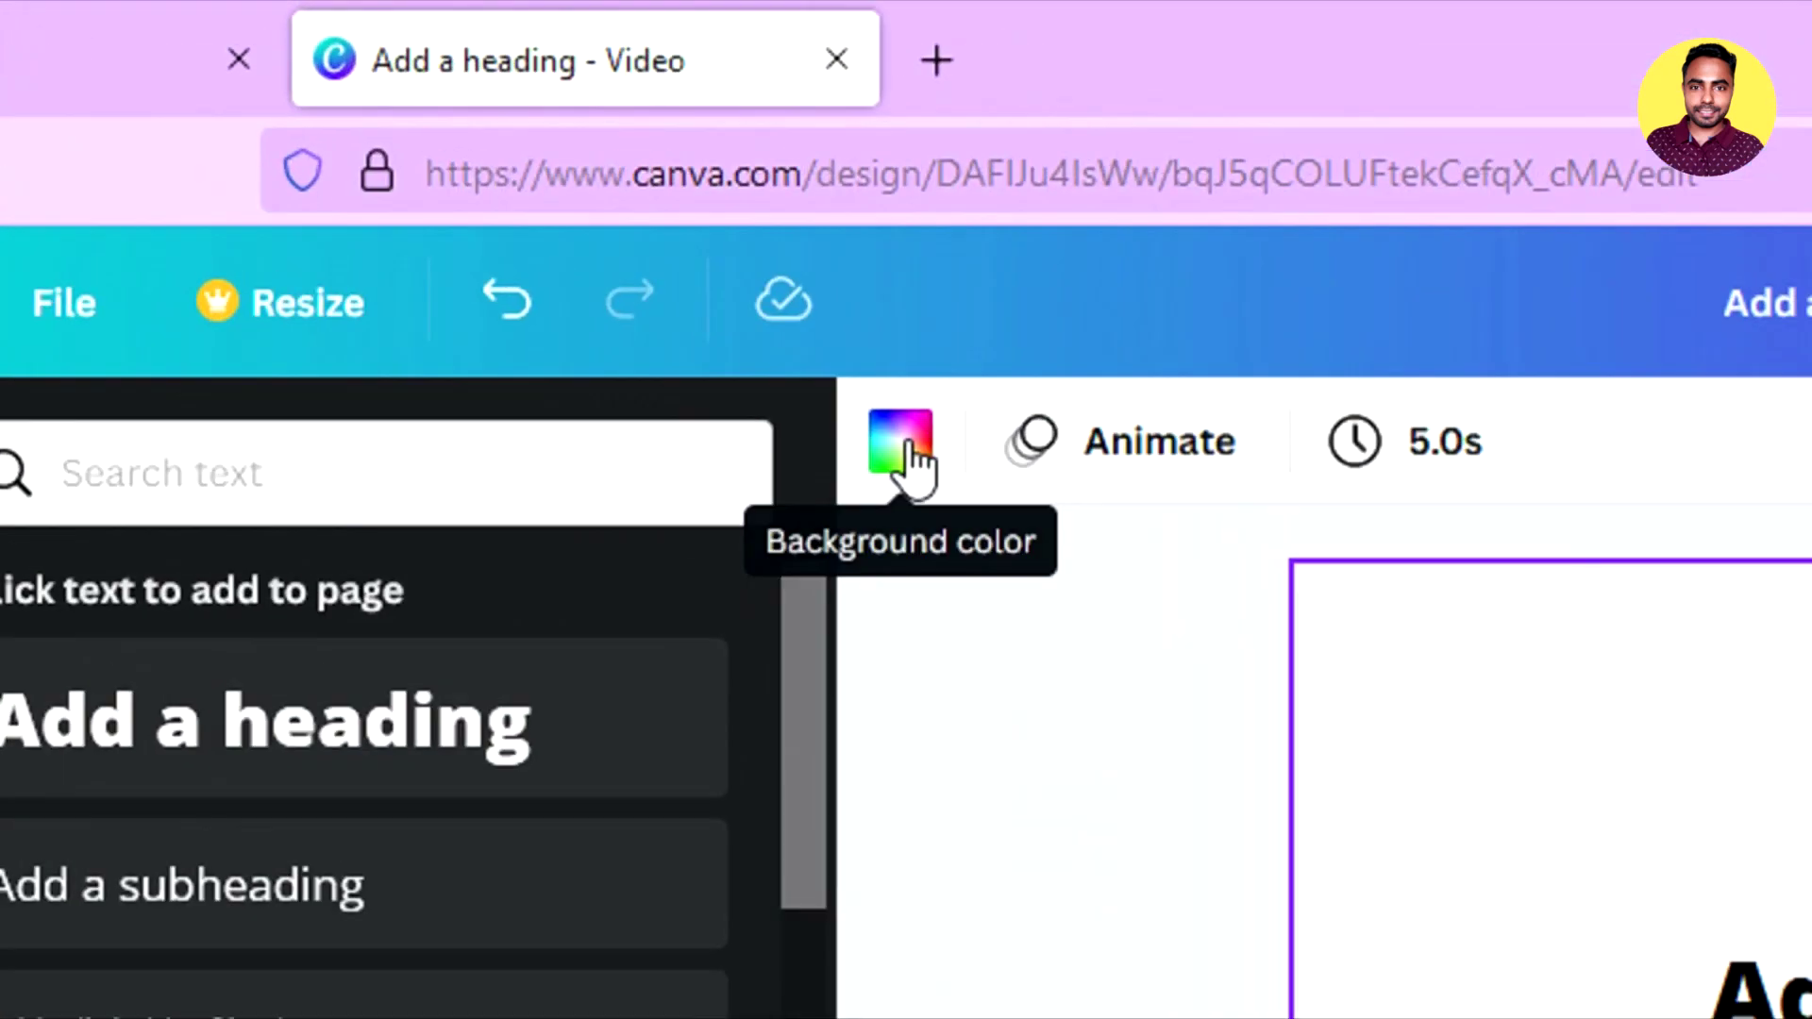
pyautogui.click(607, 225)
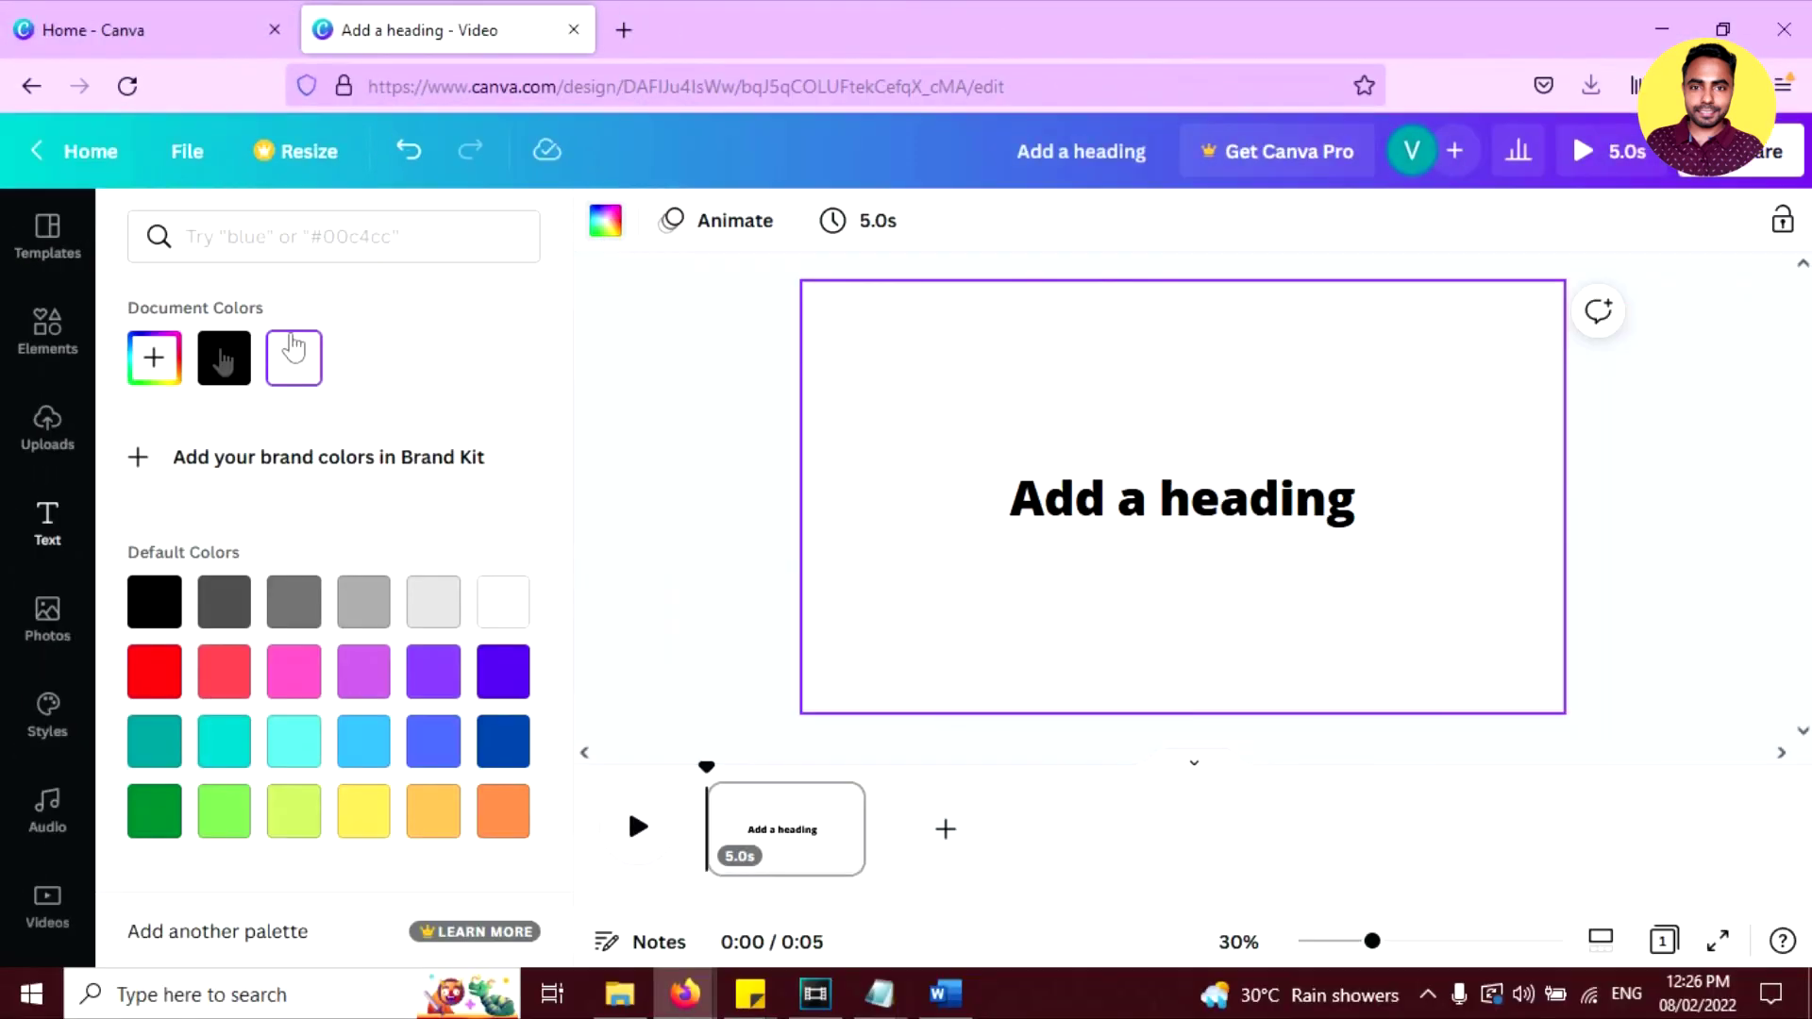
pyautogui.click(208, 368)
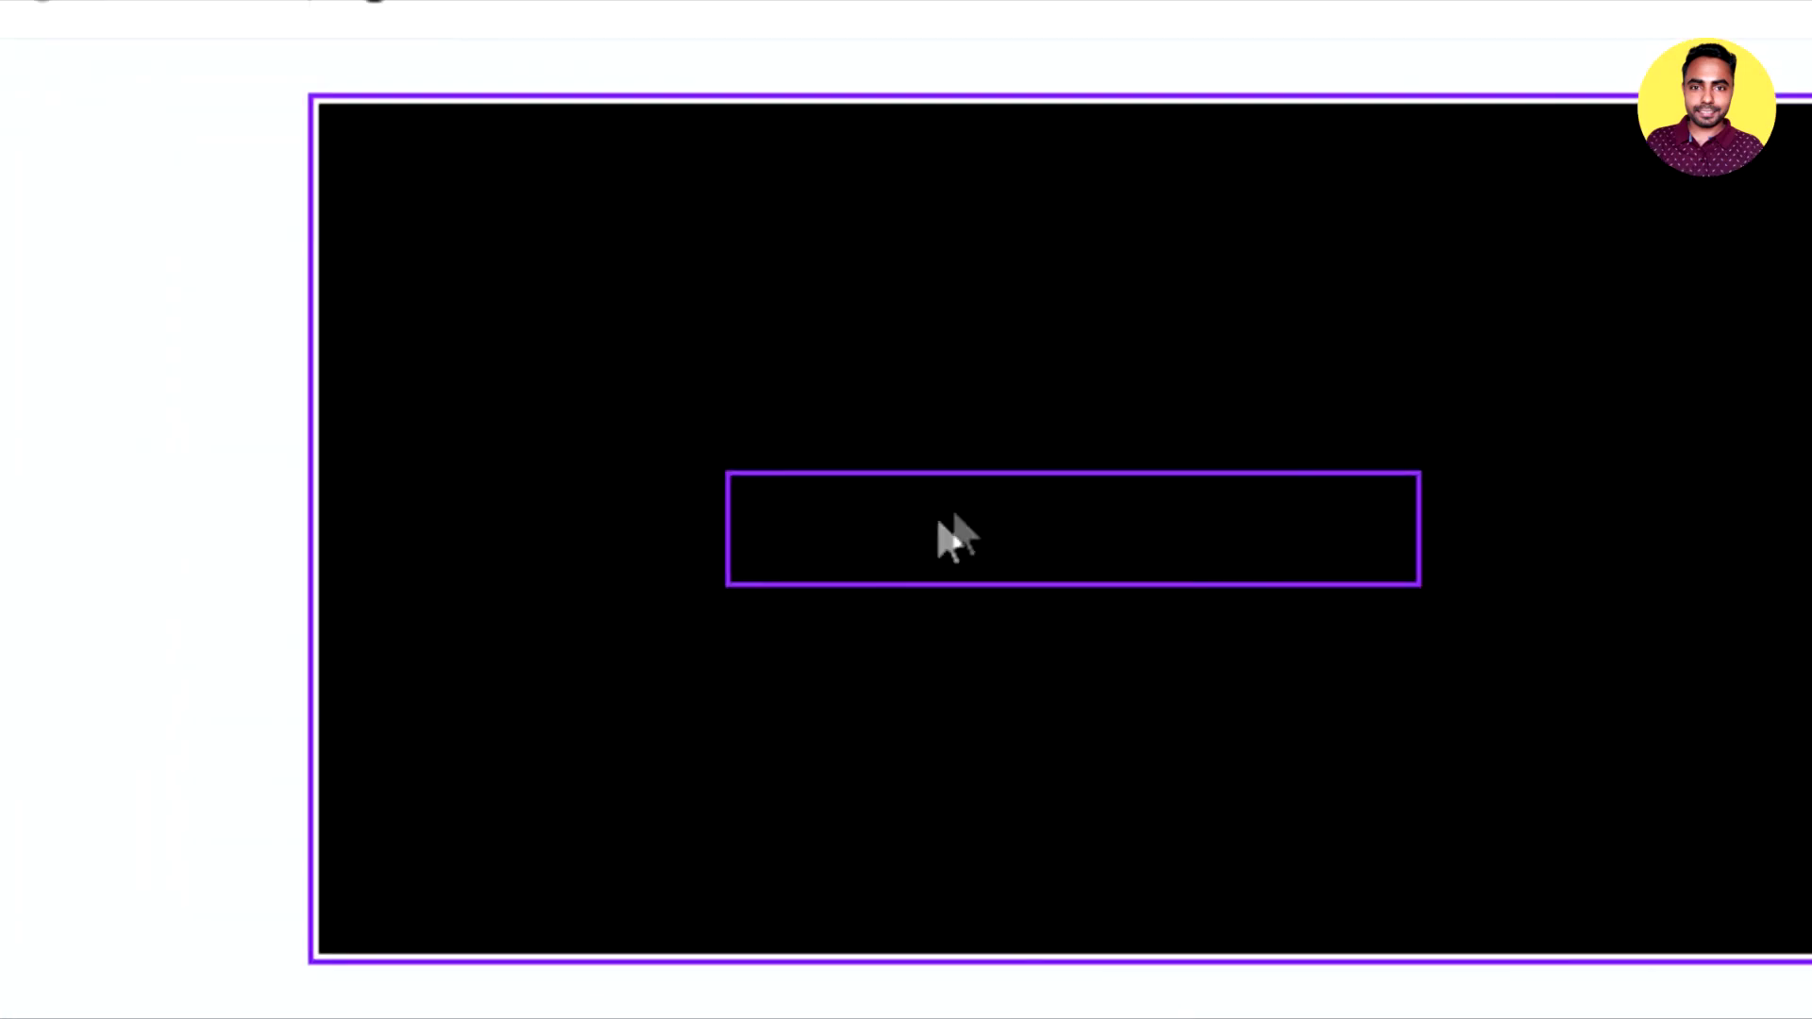
pyautogui.click(1115, 500)
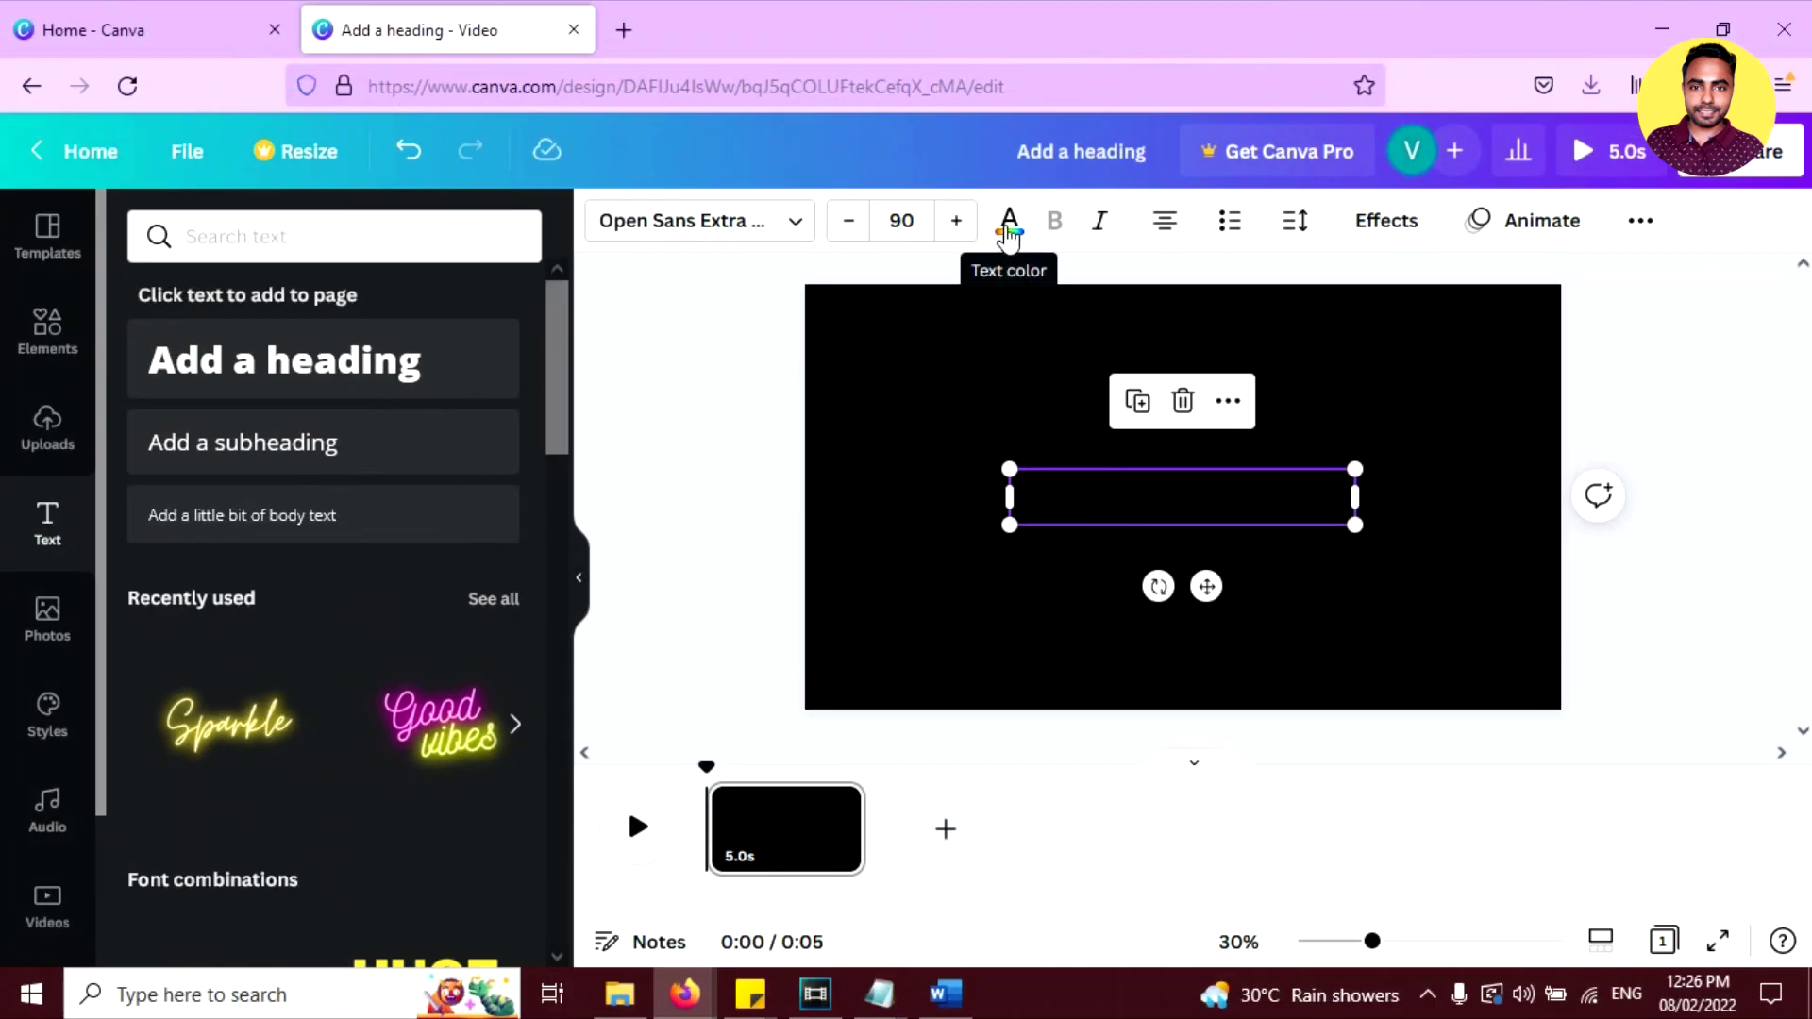
# Make the heading white, retype it as 'GLITCH', and enlarge it to about 279
pyautogui.click(1008, 231)
pyautogui.click(516, 620)
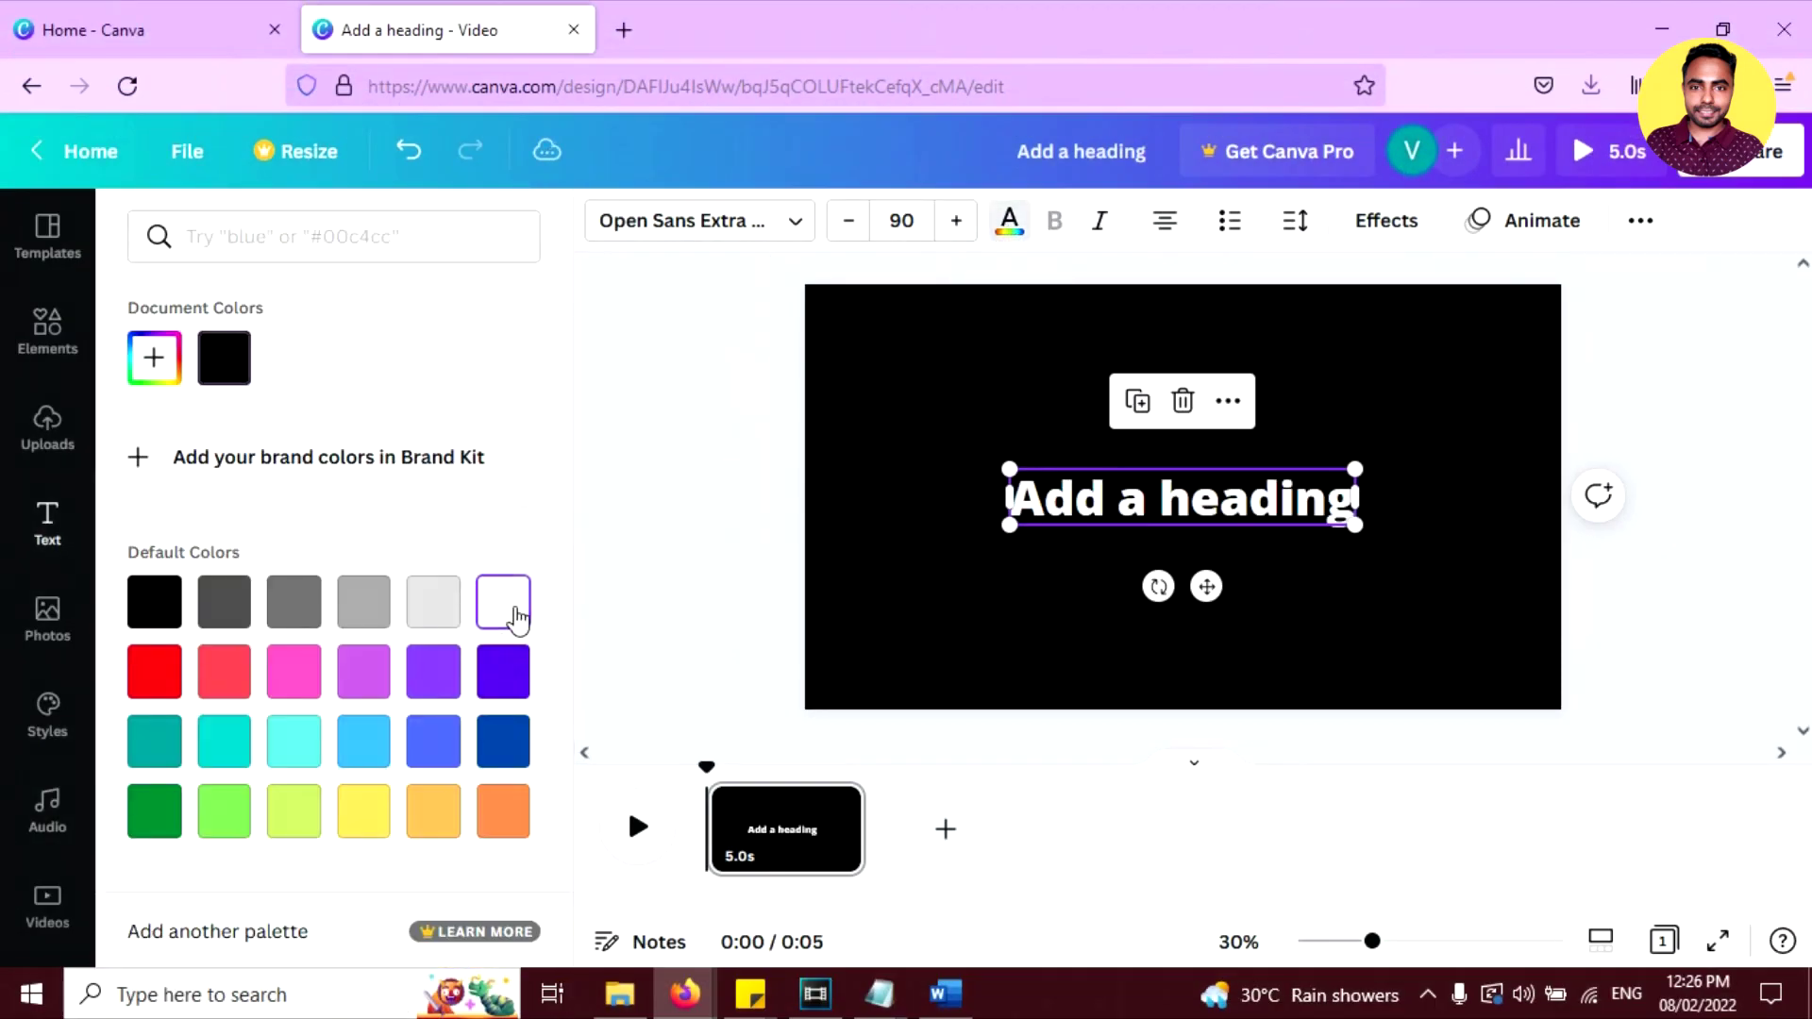
pyautogui.click(1133, 507)
pyautogui.doubleClick(1133, 503)
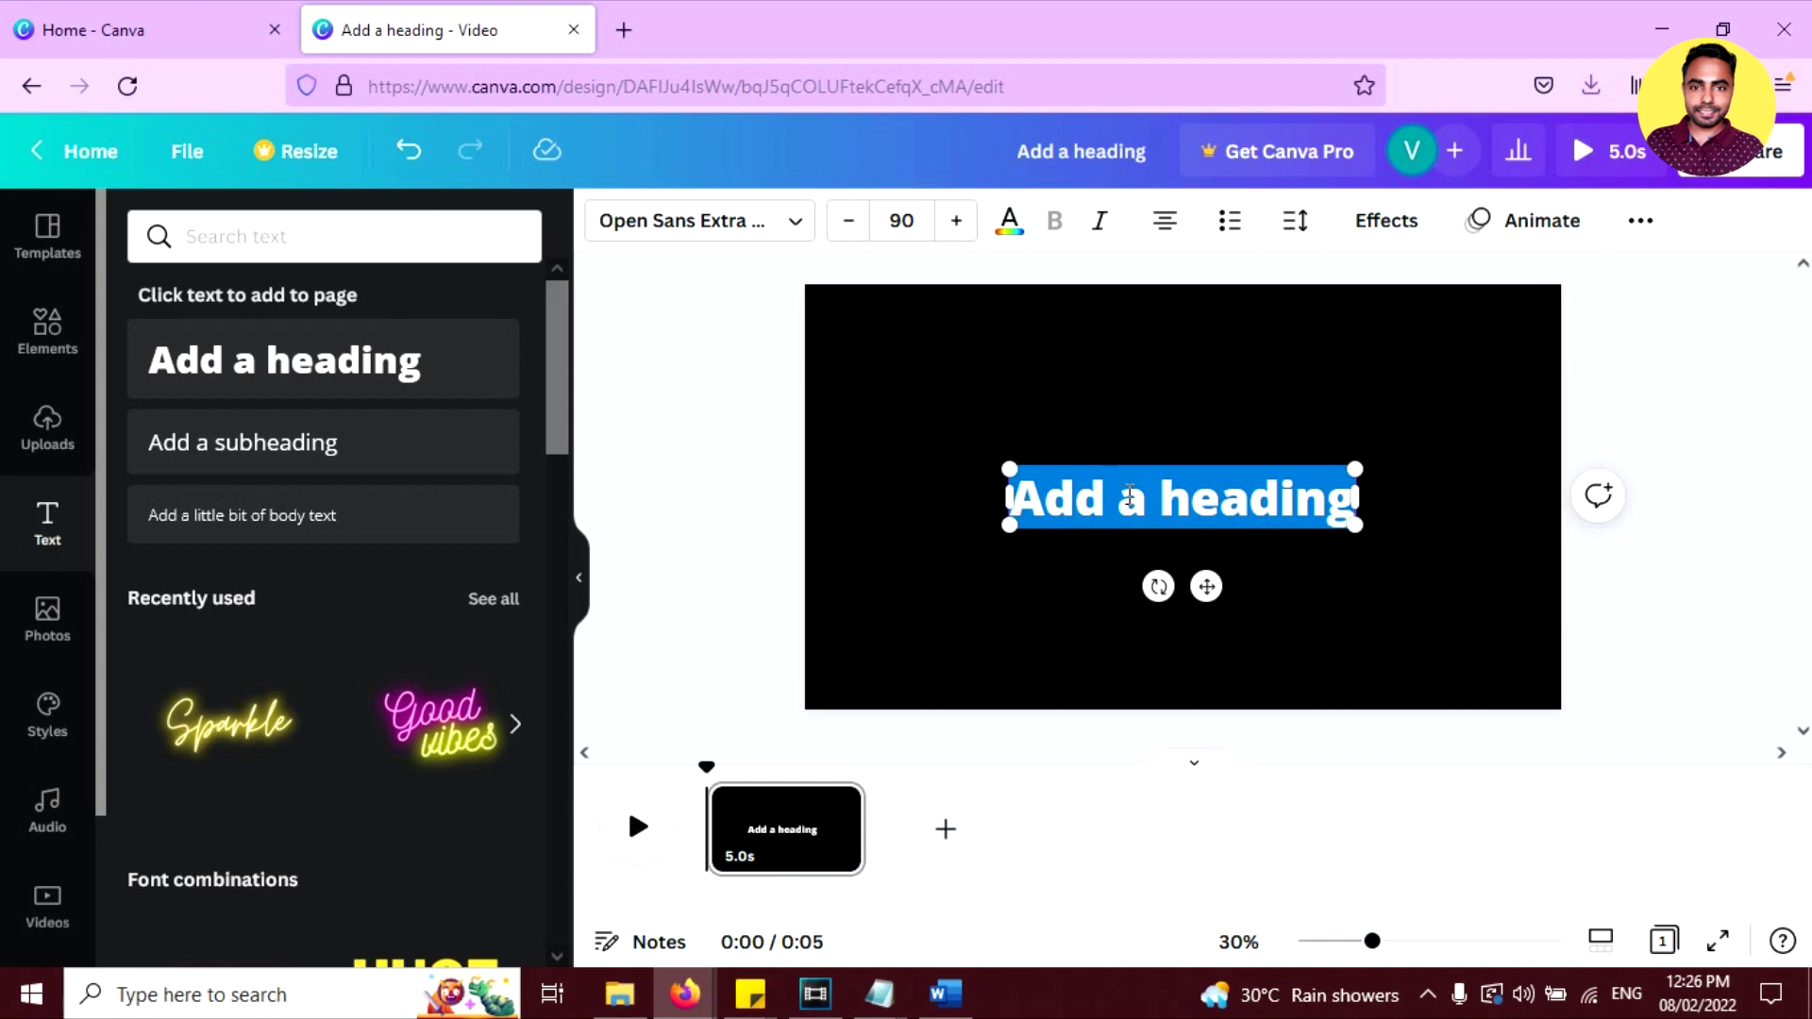
pyautogui.write('GLI')
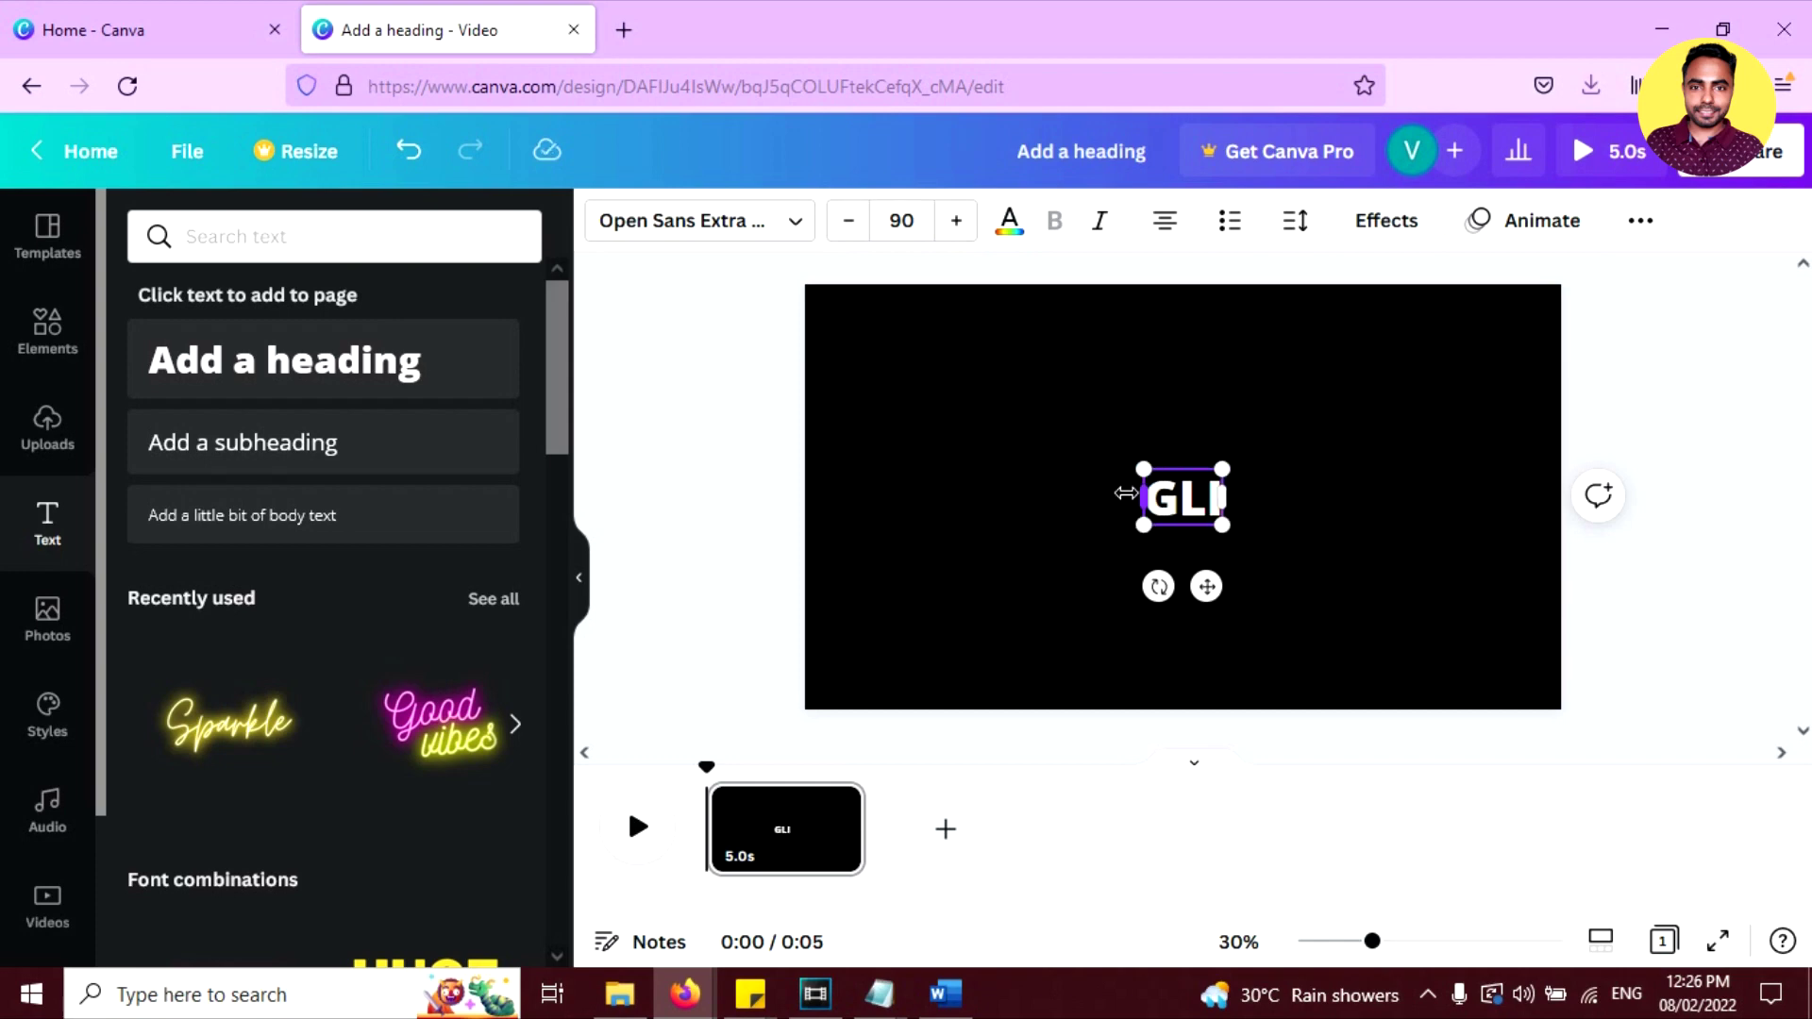
pyautogui.write('TCH')
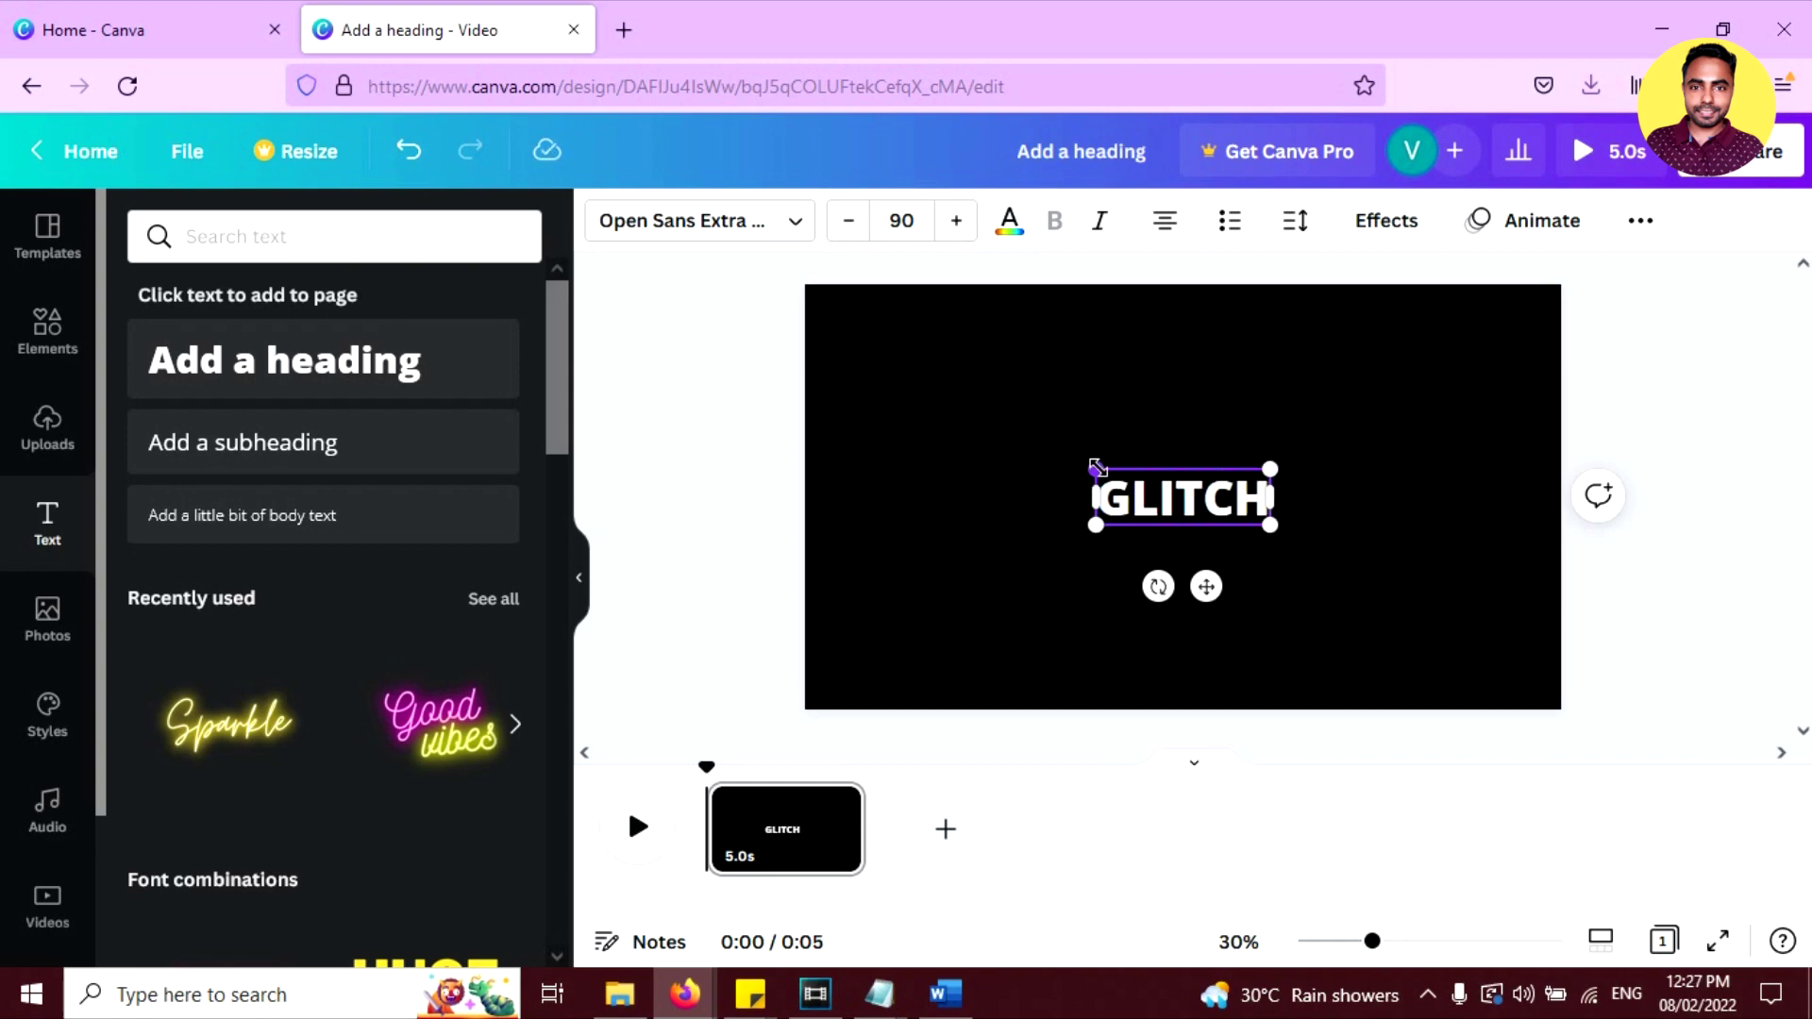
pyautogui.moveTo(1097, 467); pyautogui.dragTo(954, 388)
pyautogui.moveTo(1278, 538); pyautogui.dragTo(1440, 627)
pyautogui.moveTo(939, 422); pyautogui.dragTo(912, 422)
# Download the GLITCH page as a 1920 × 1080 PNG instead of MP4
pyautogui.click(1169, 396)
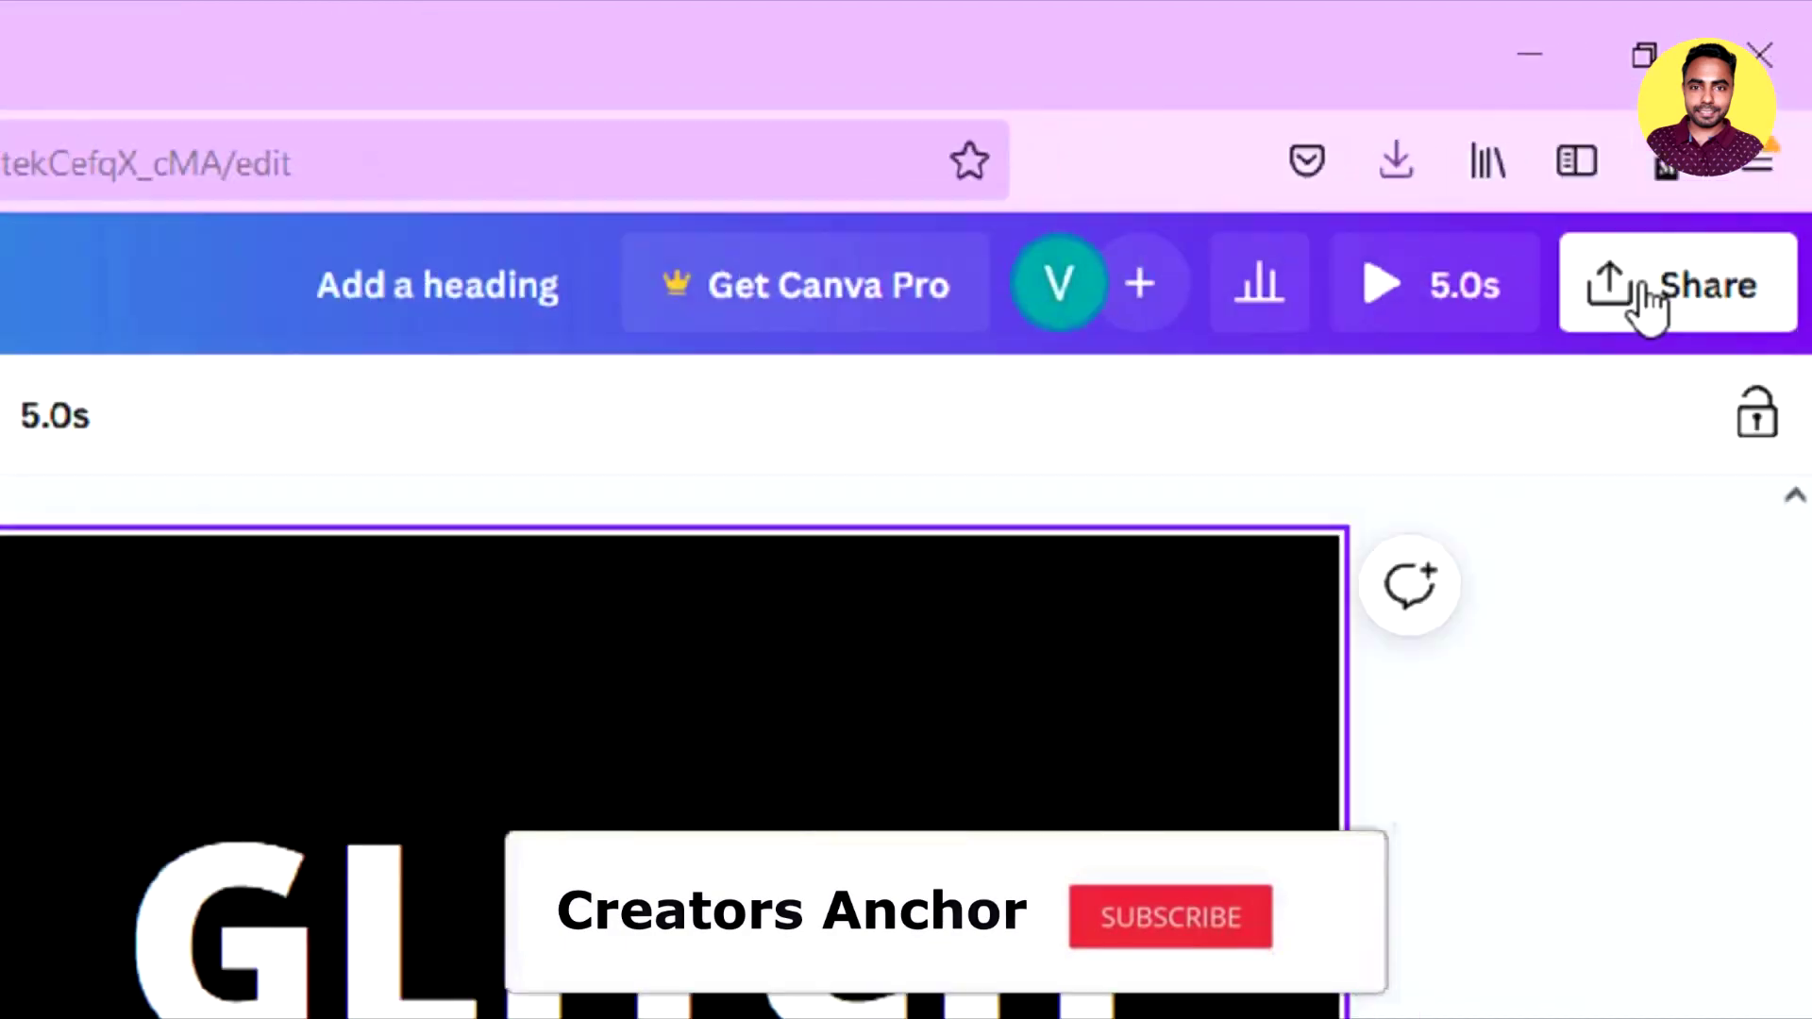
pyautogui.click(1727, 157)
pyautogui.scroll(-2, 1514, 566)
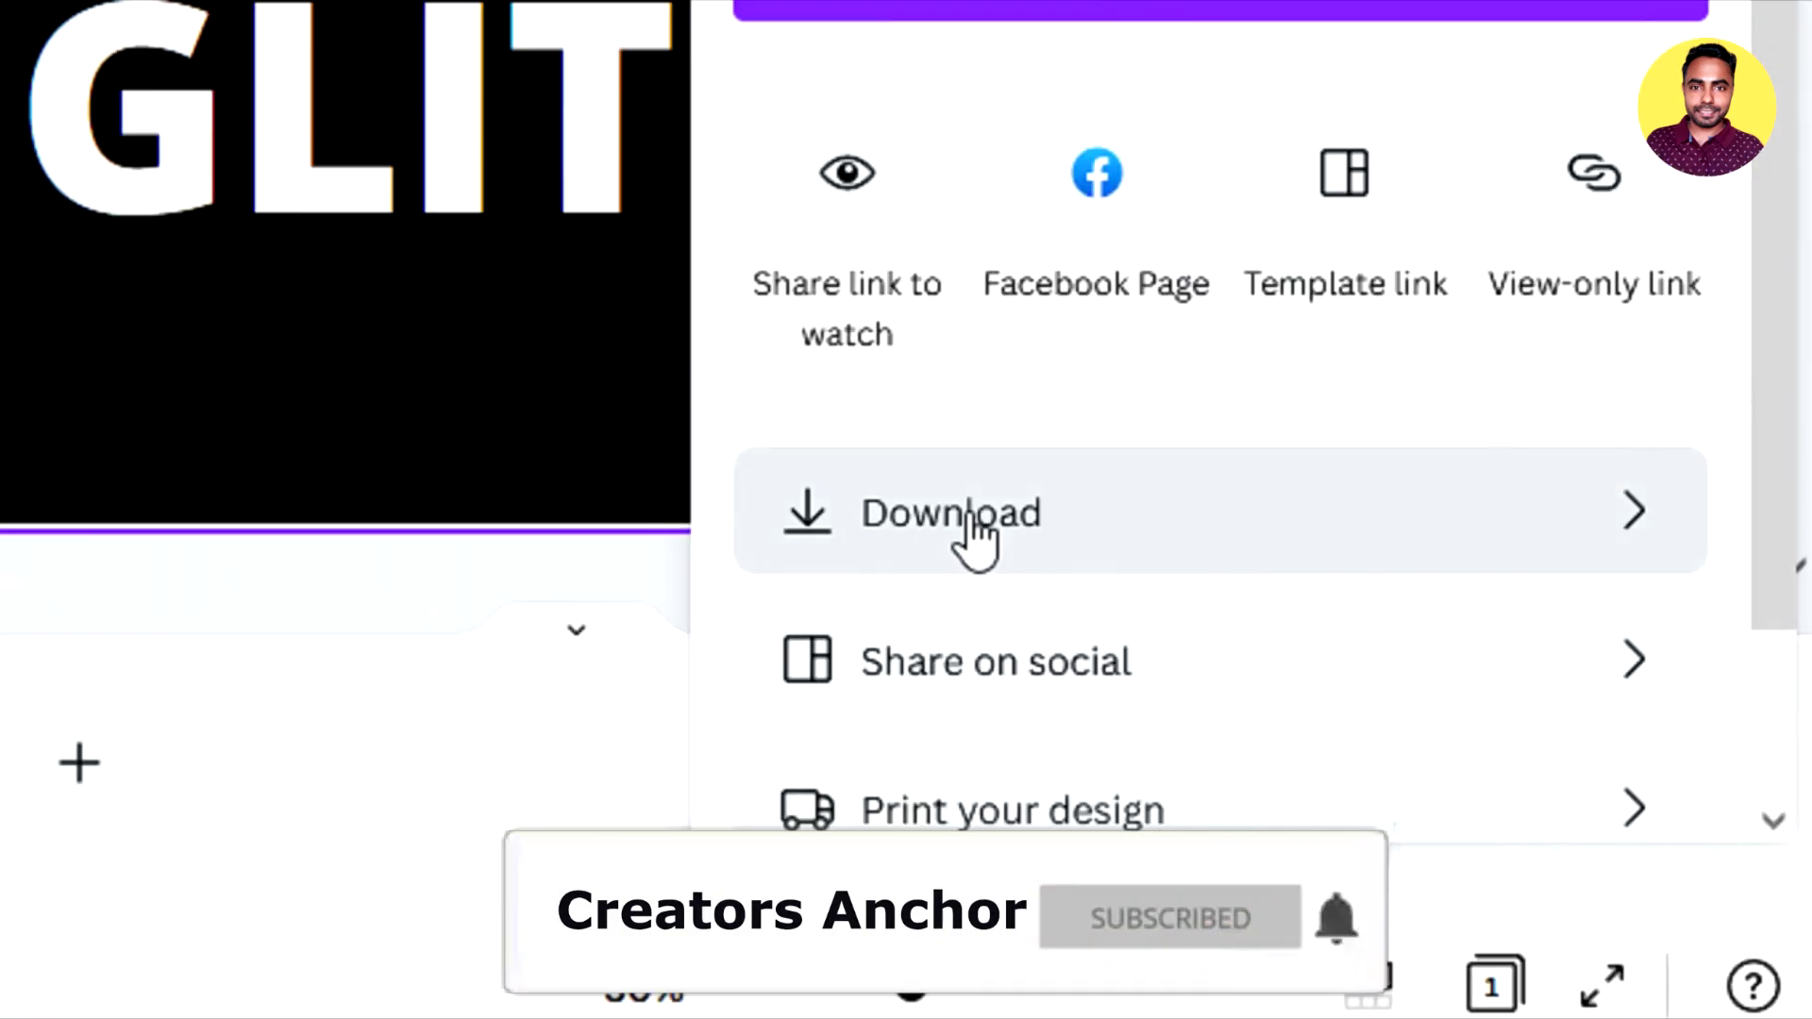
pyautogui.click(1395, 719)
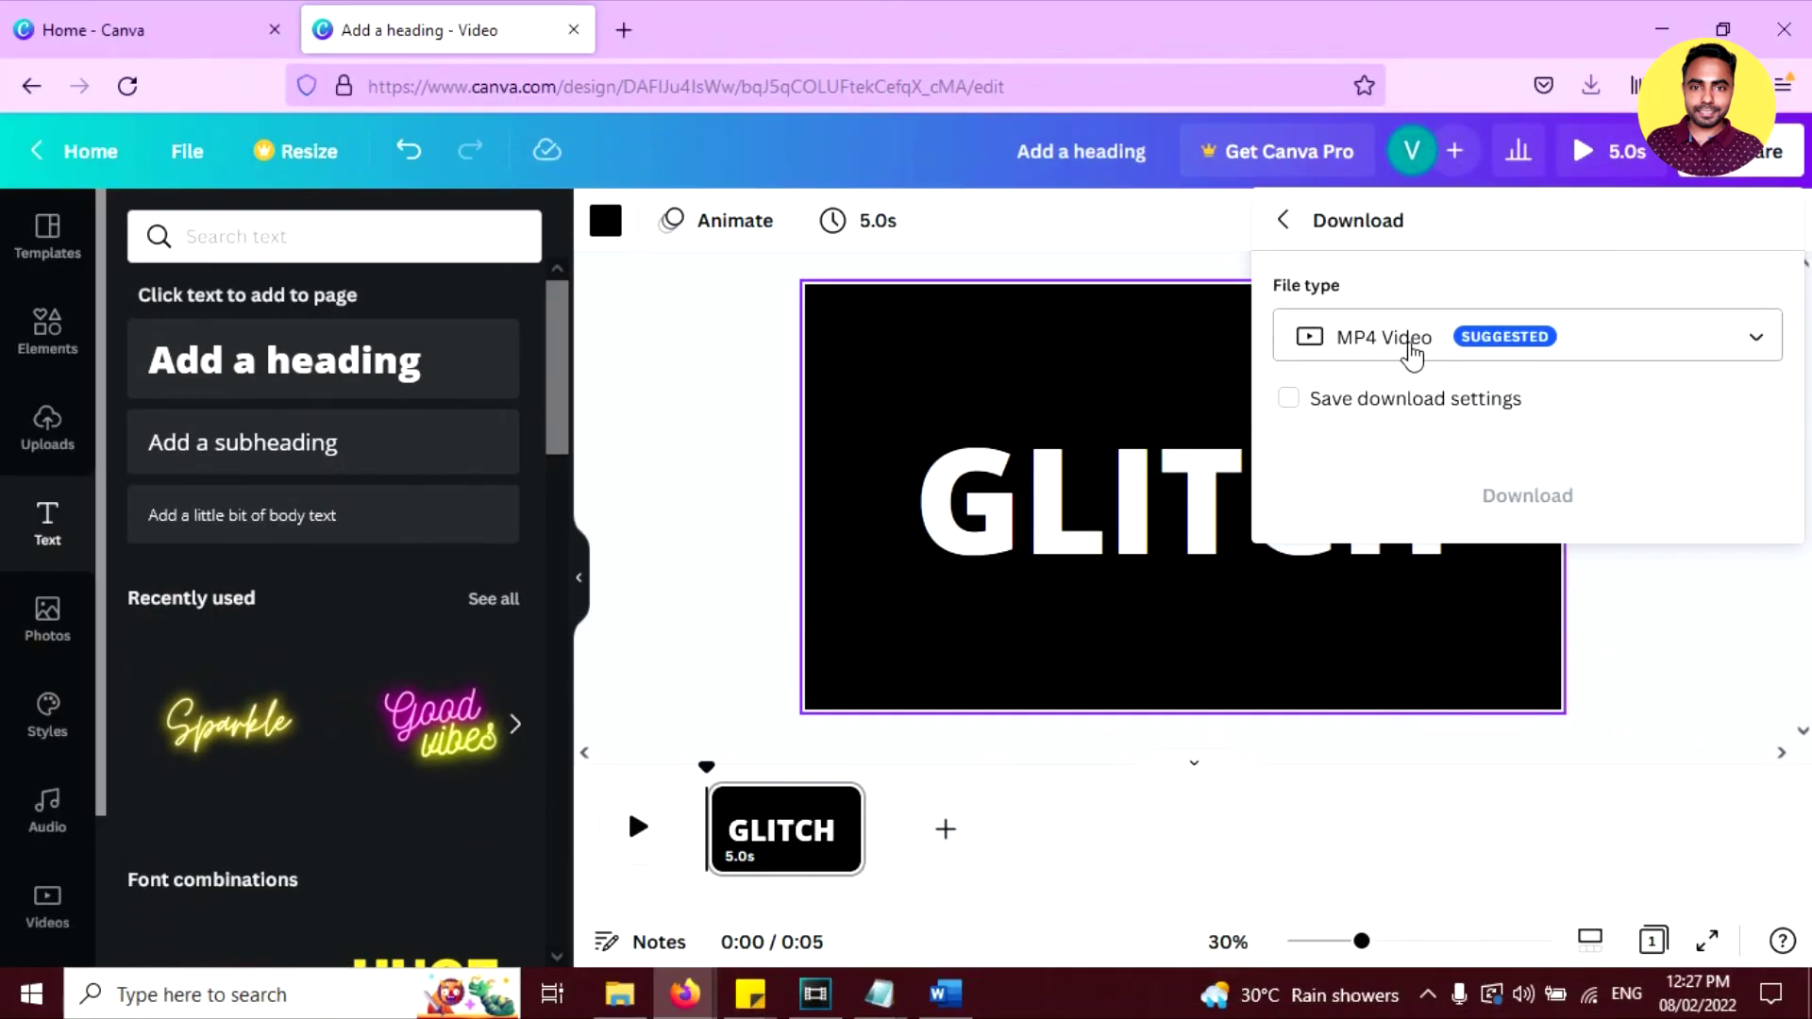
pyautogui.click(1407, 352)
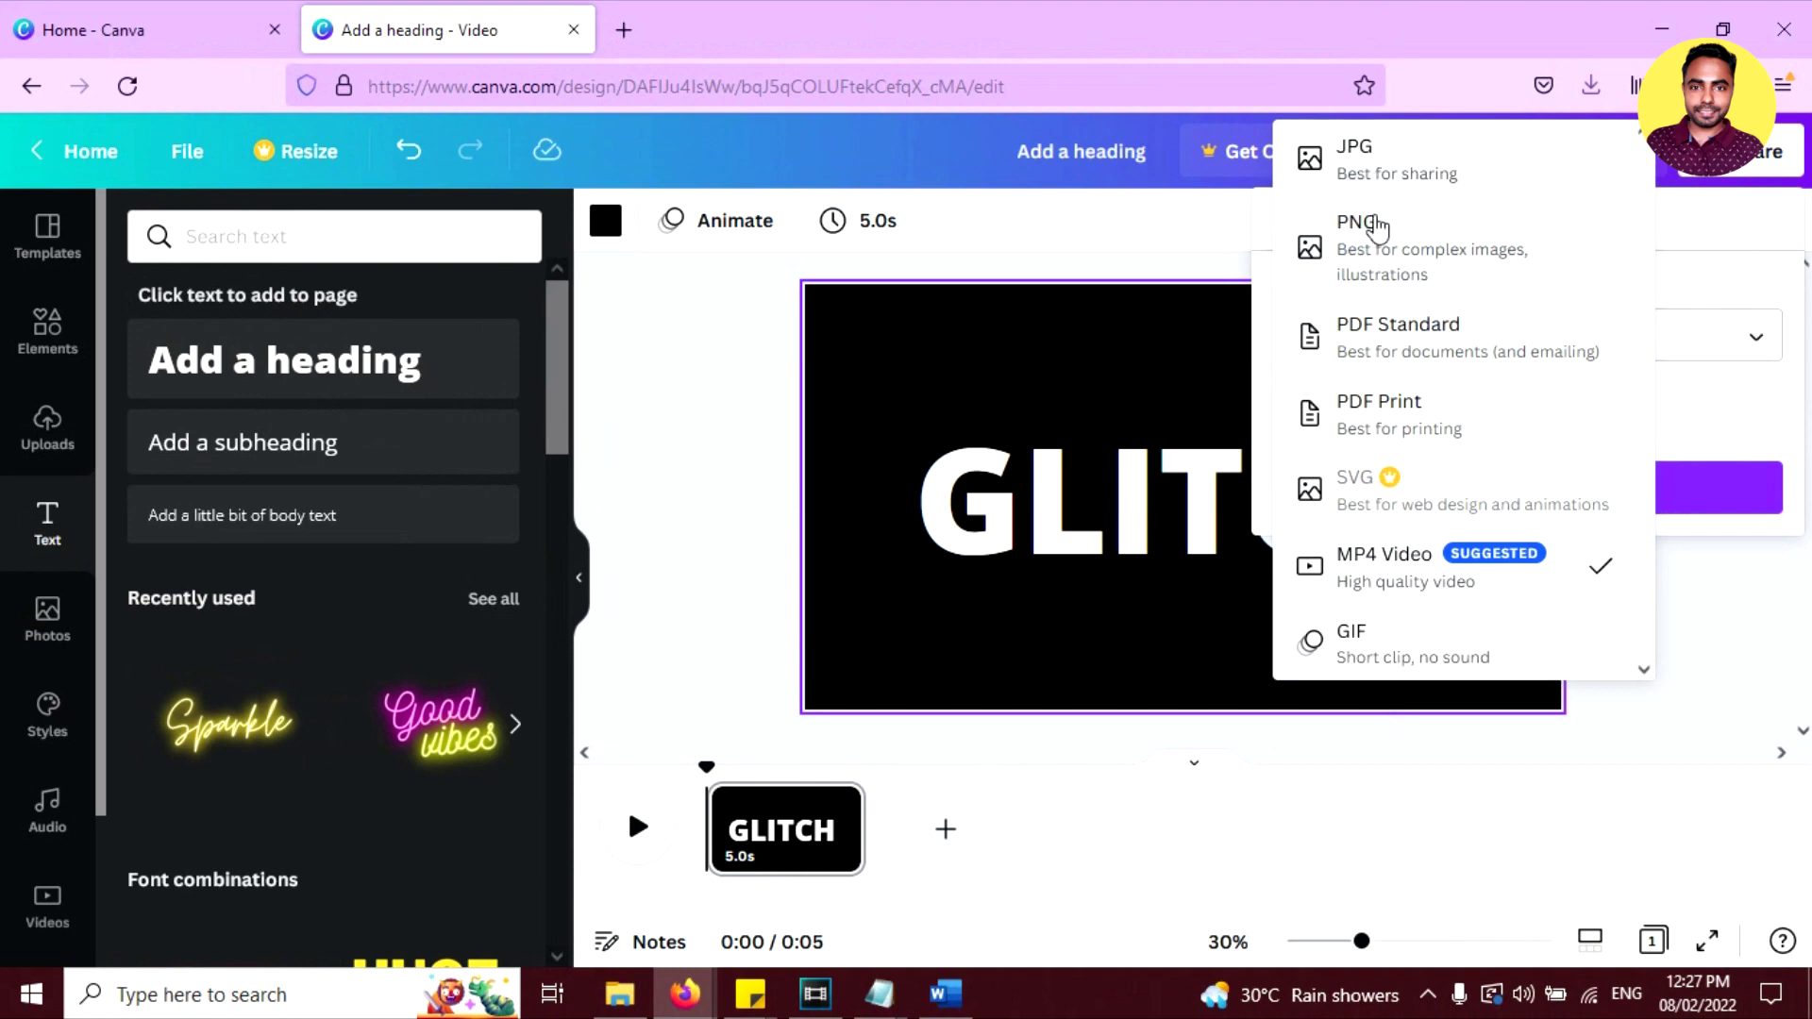
pyautogui.click(1387, 244)
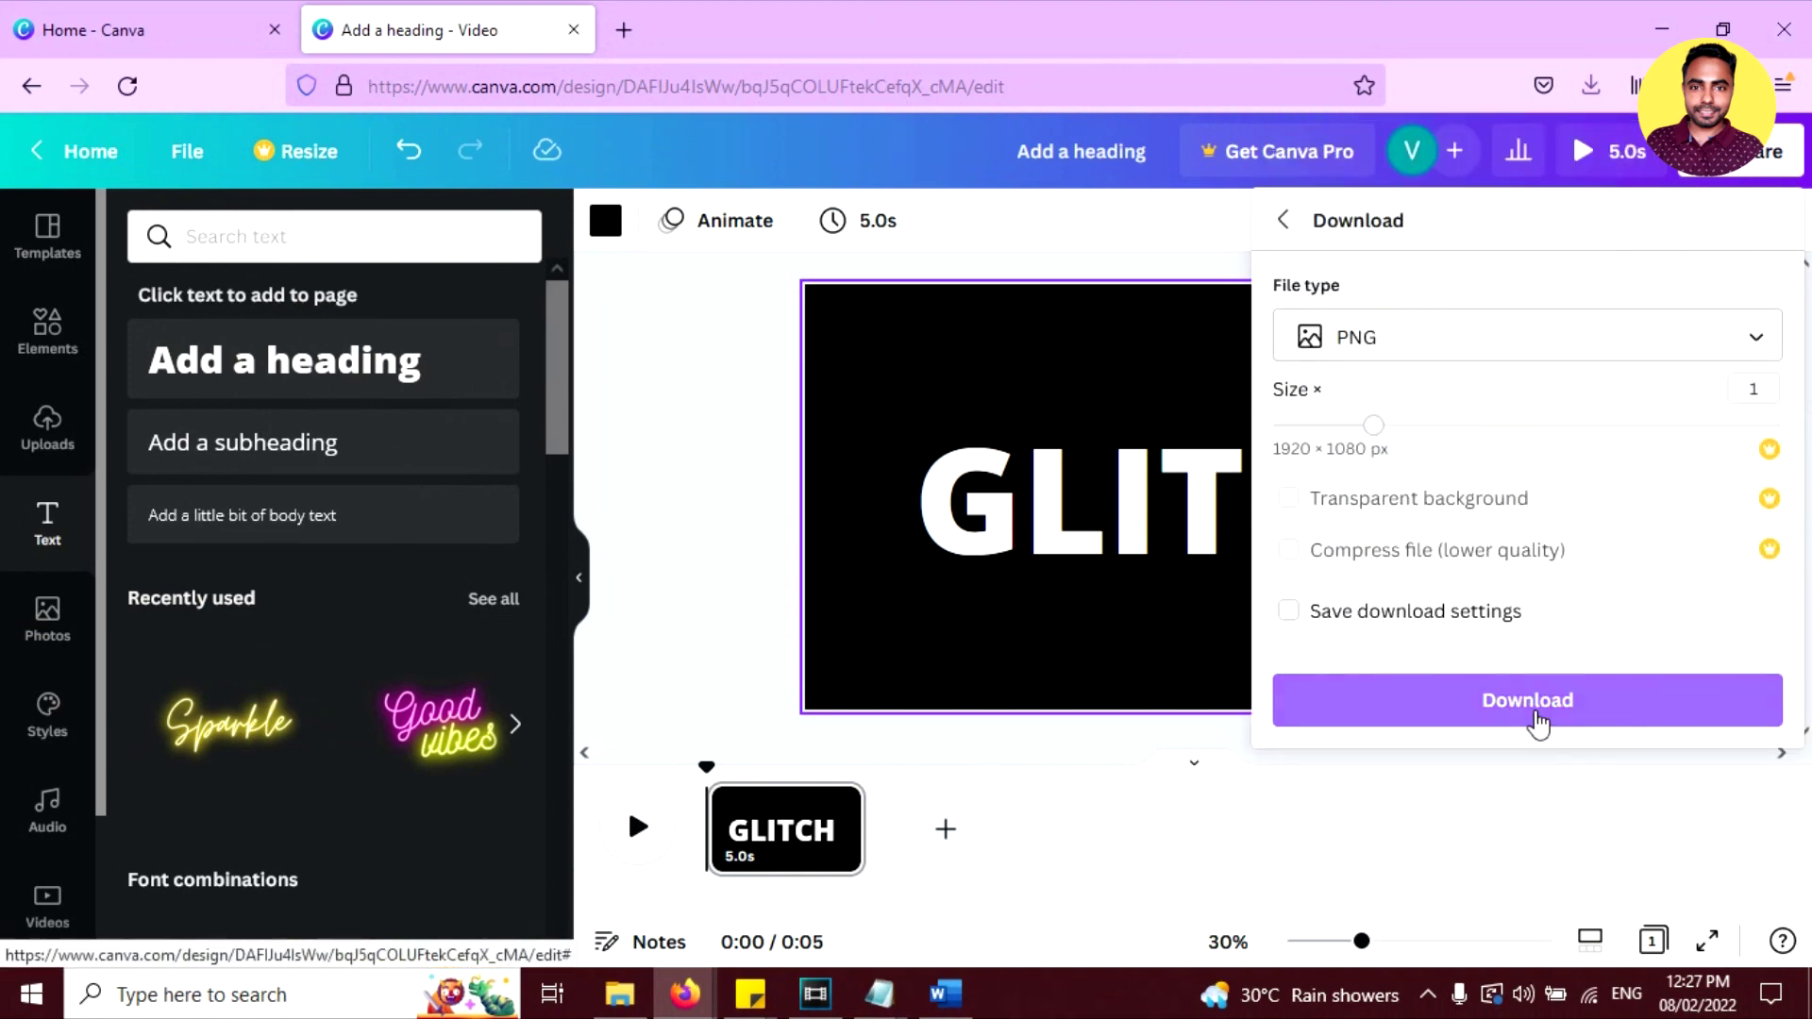
pyautogui.click(1537, 700)
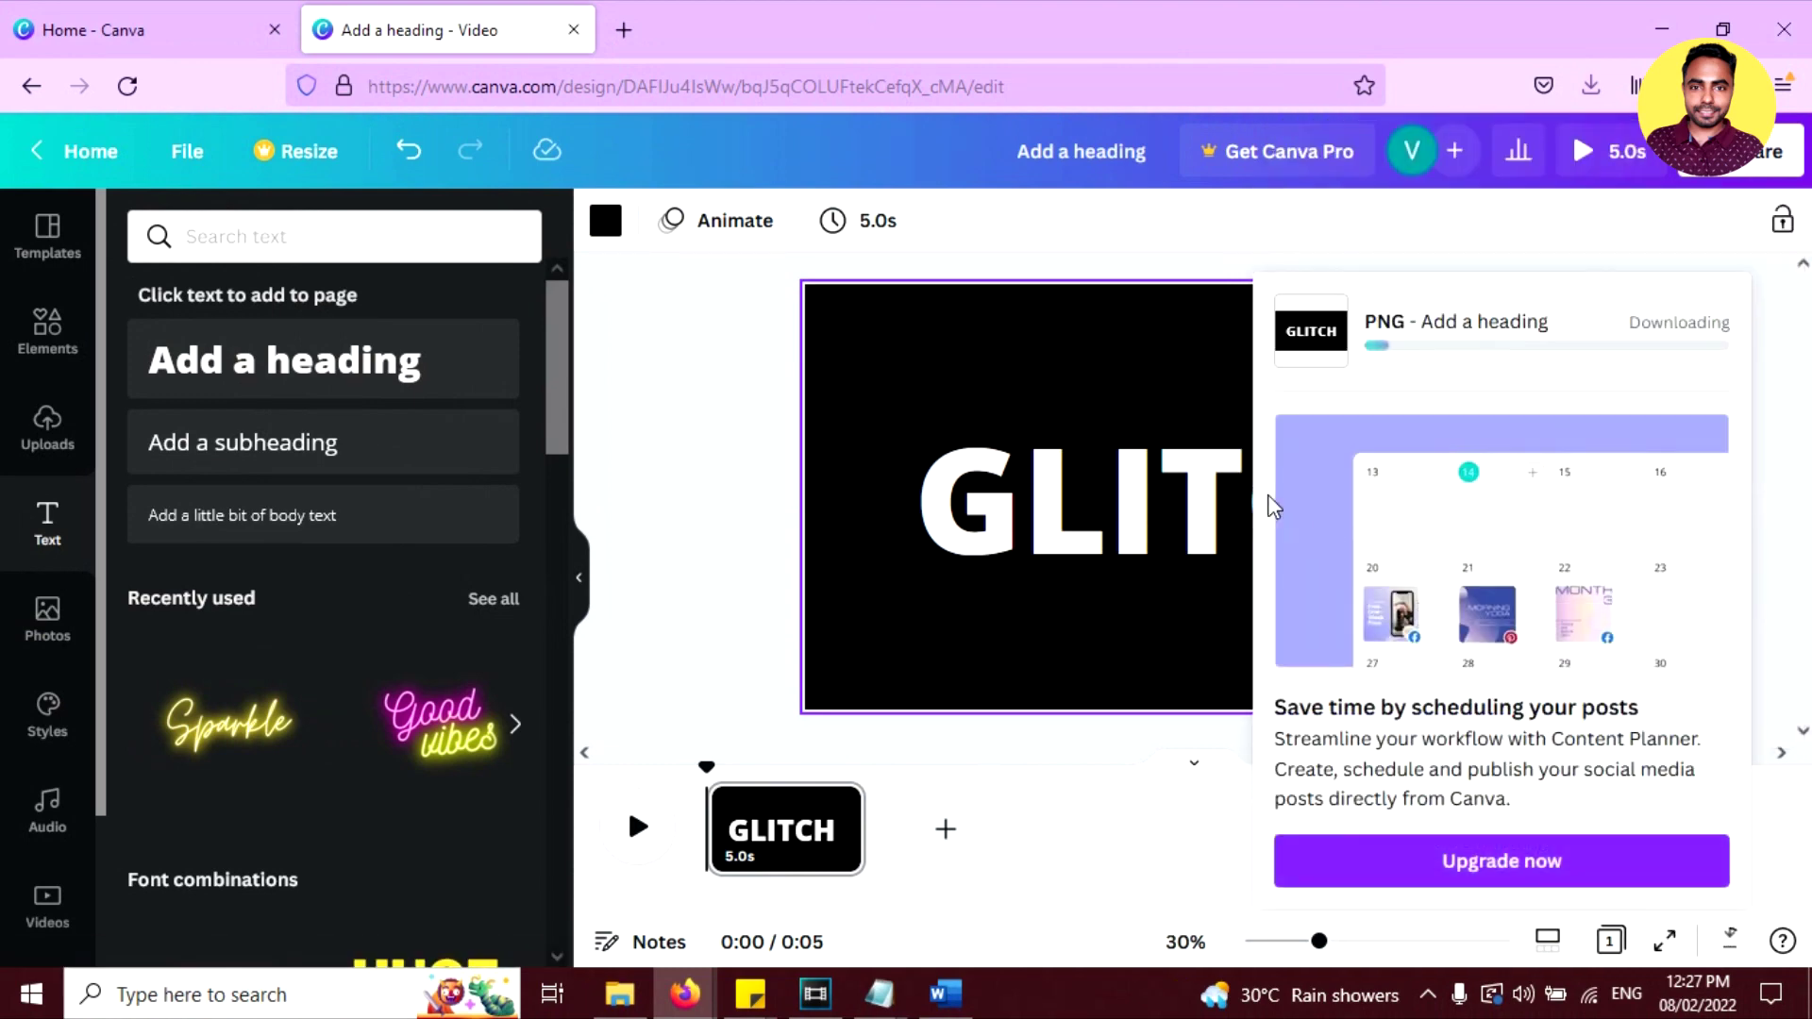
# Remove the background from Add a heading(8).png on remove.bg, download it, and return to Canva
pyautogui.click(624, 29)
pyautogui.write('REMOVE.bg/')
pyautogui.press('Return')
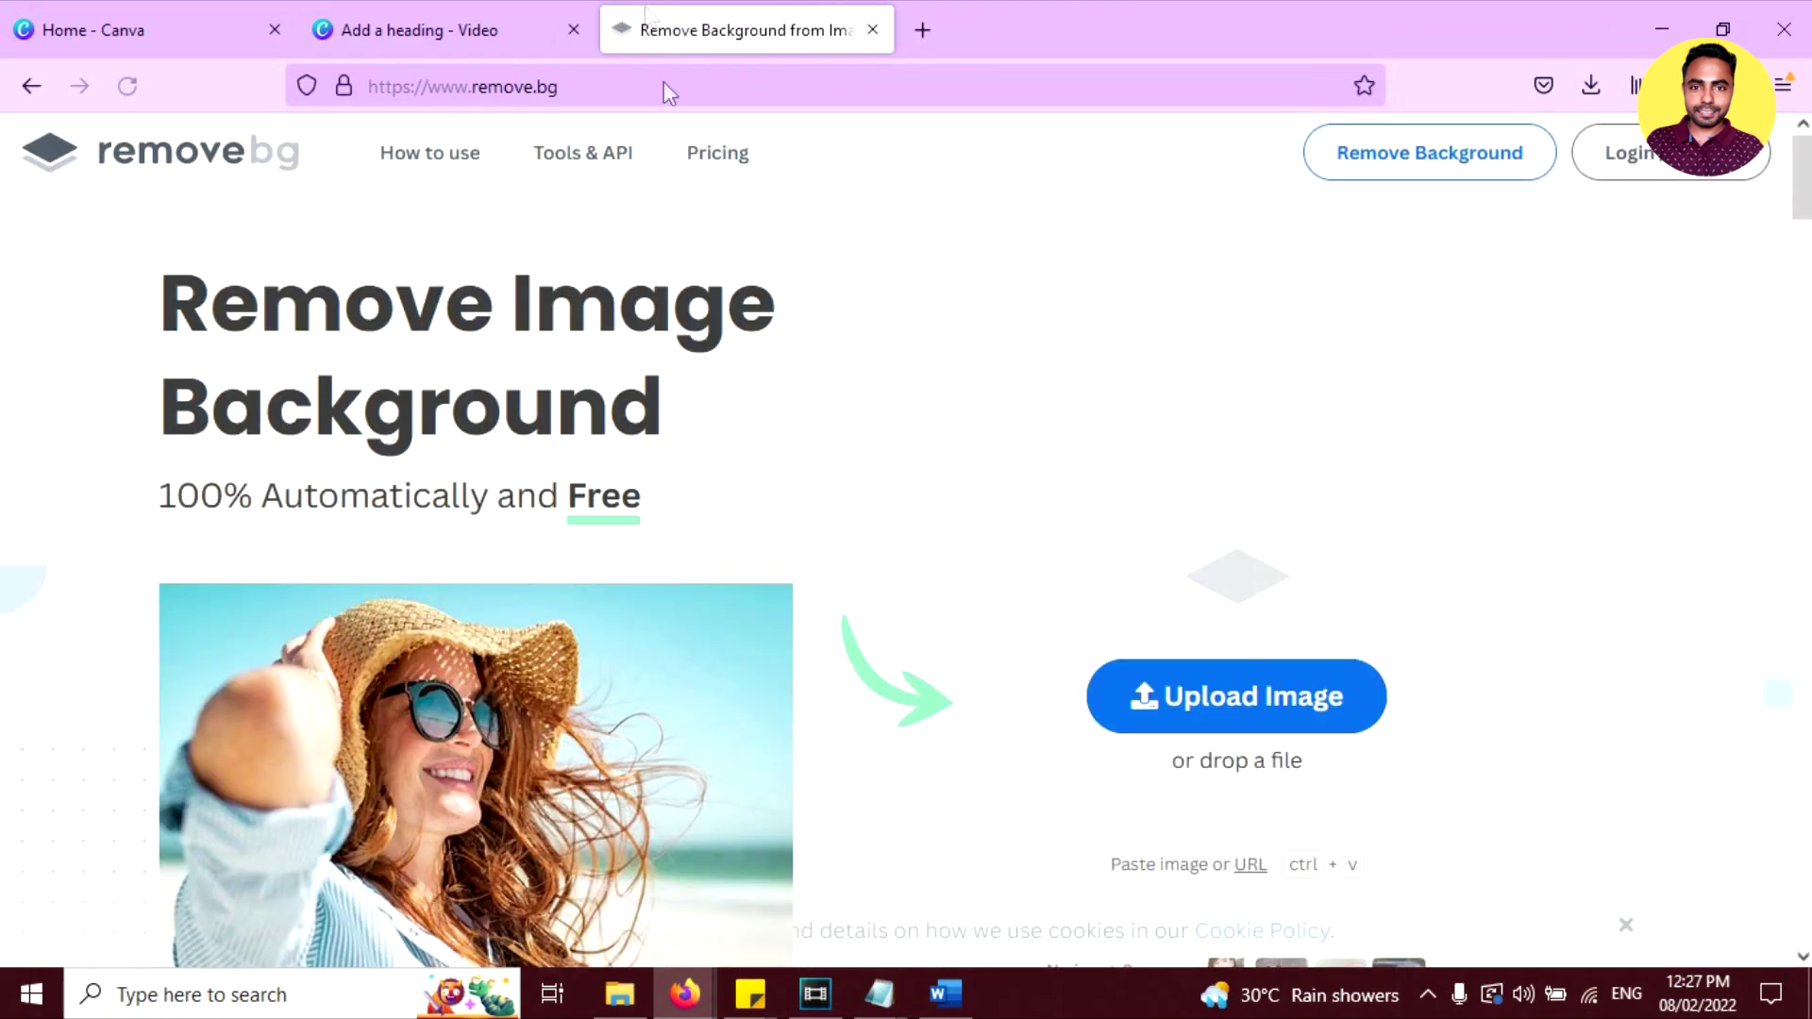
pyautogui.click(1196, 717)
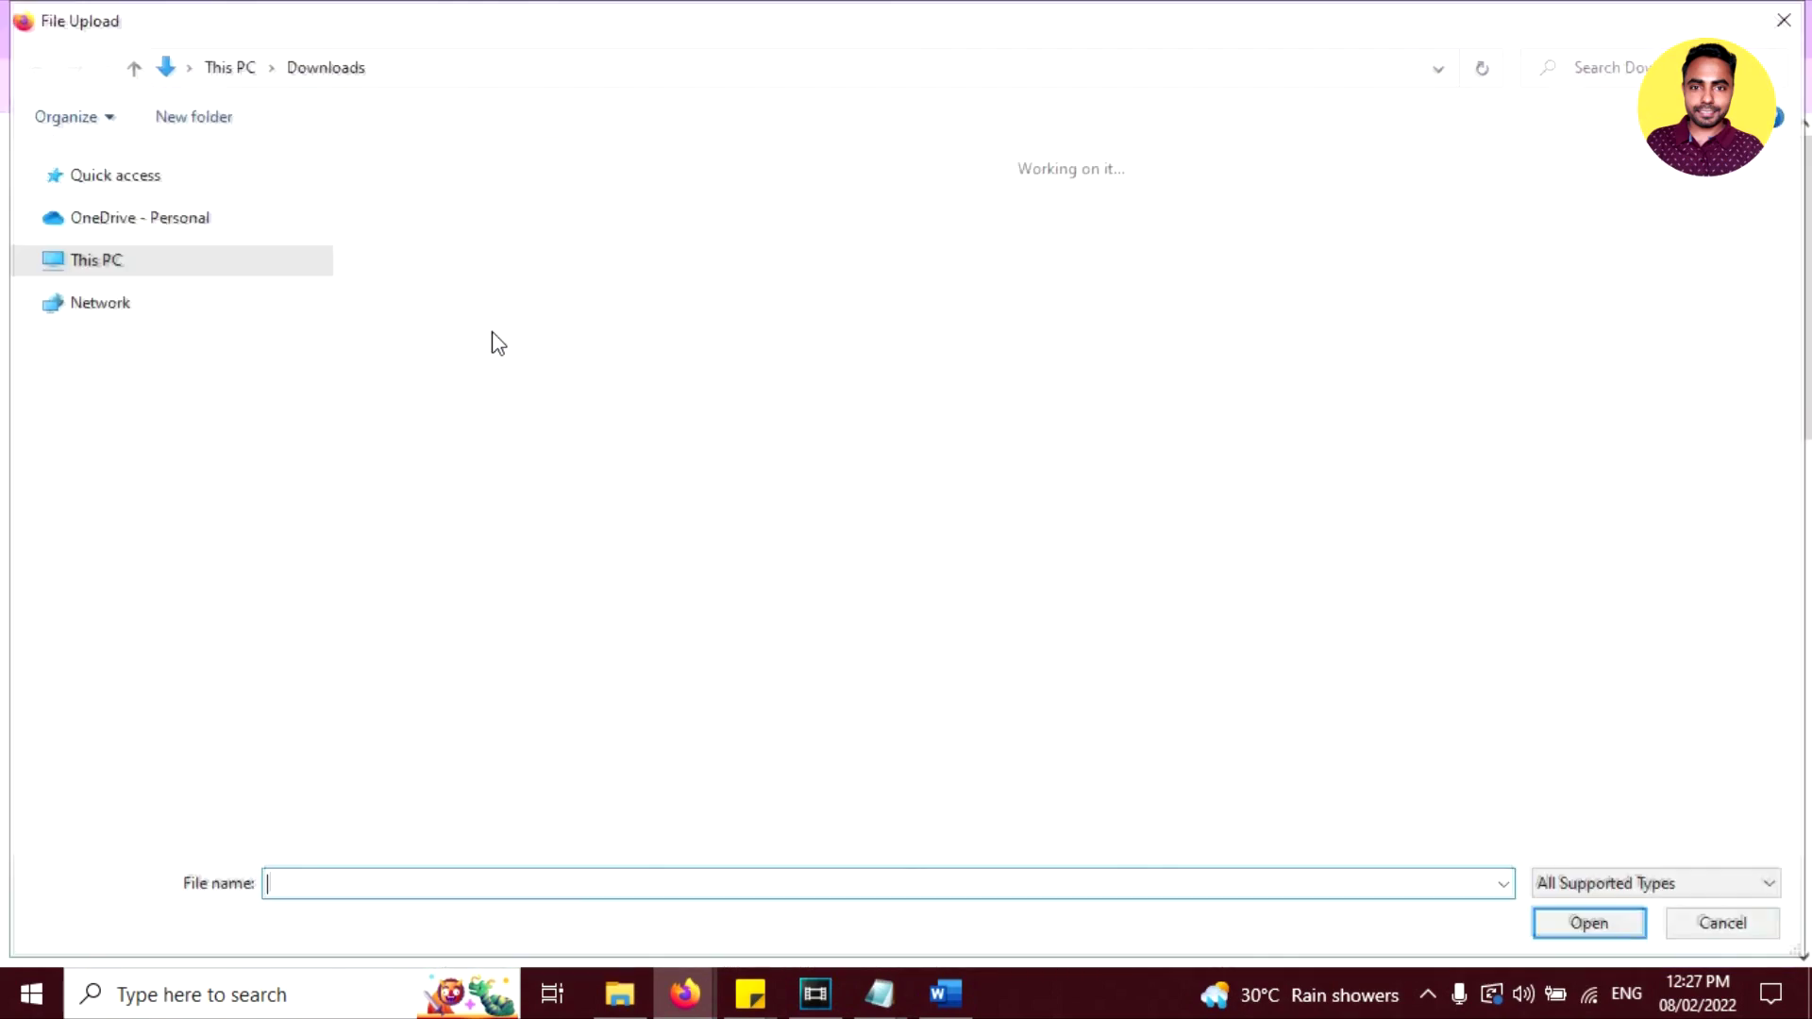
pyautogui.doubleClick(453, 235)
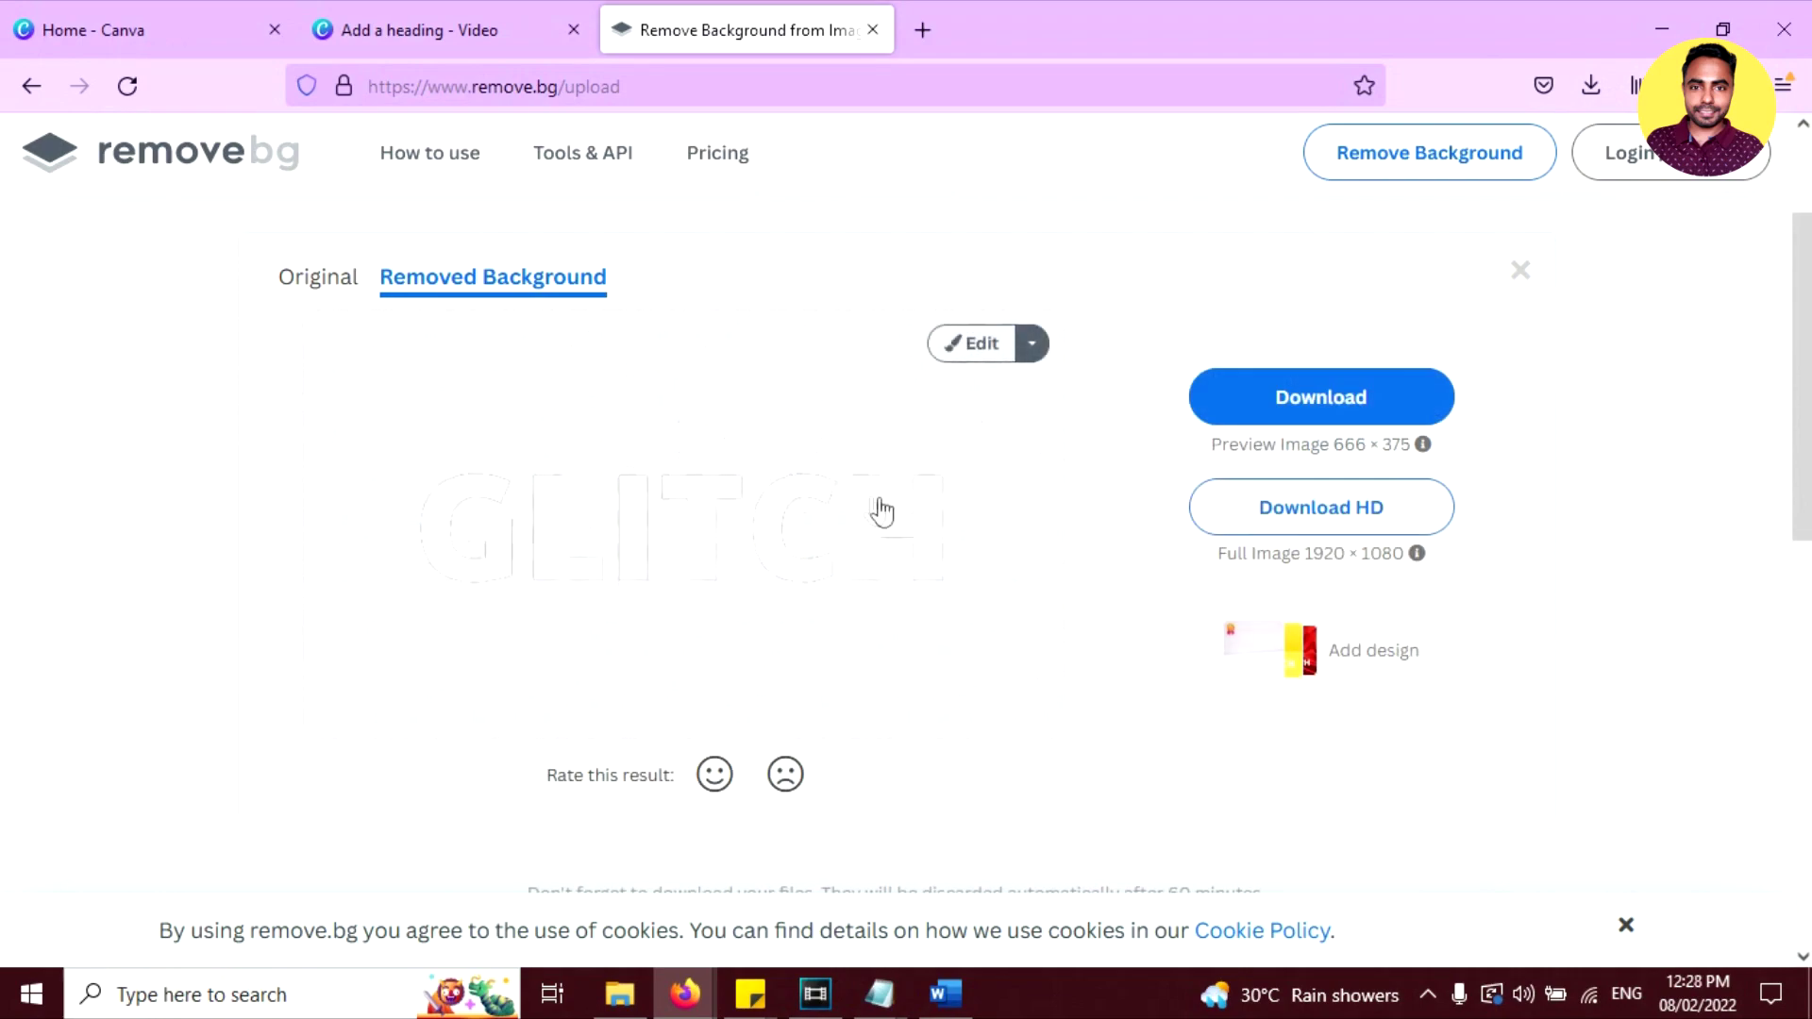
pyautogui.click(1319, 396)
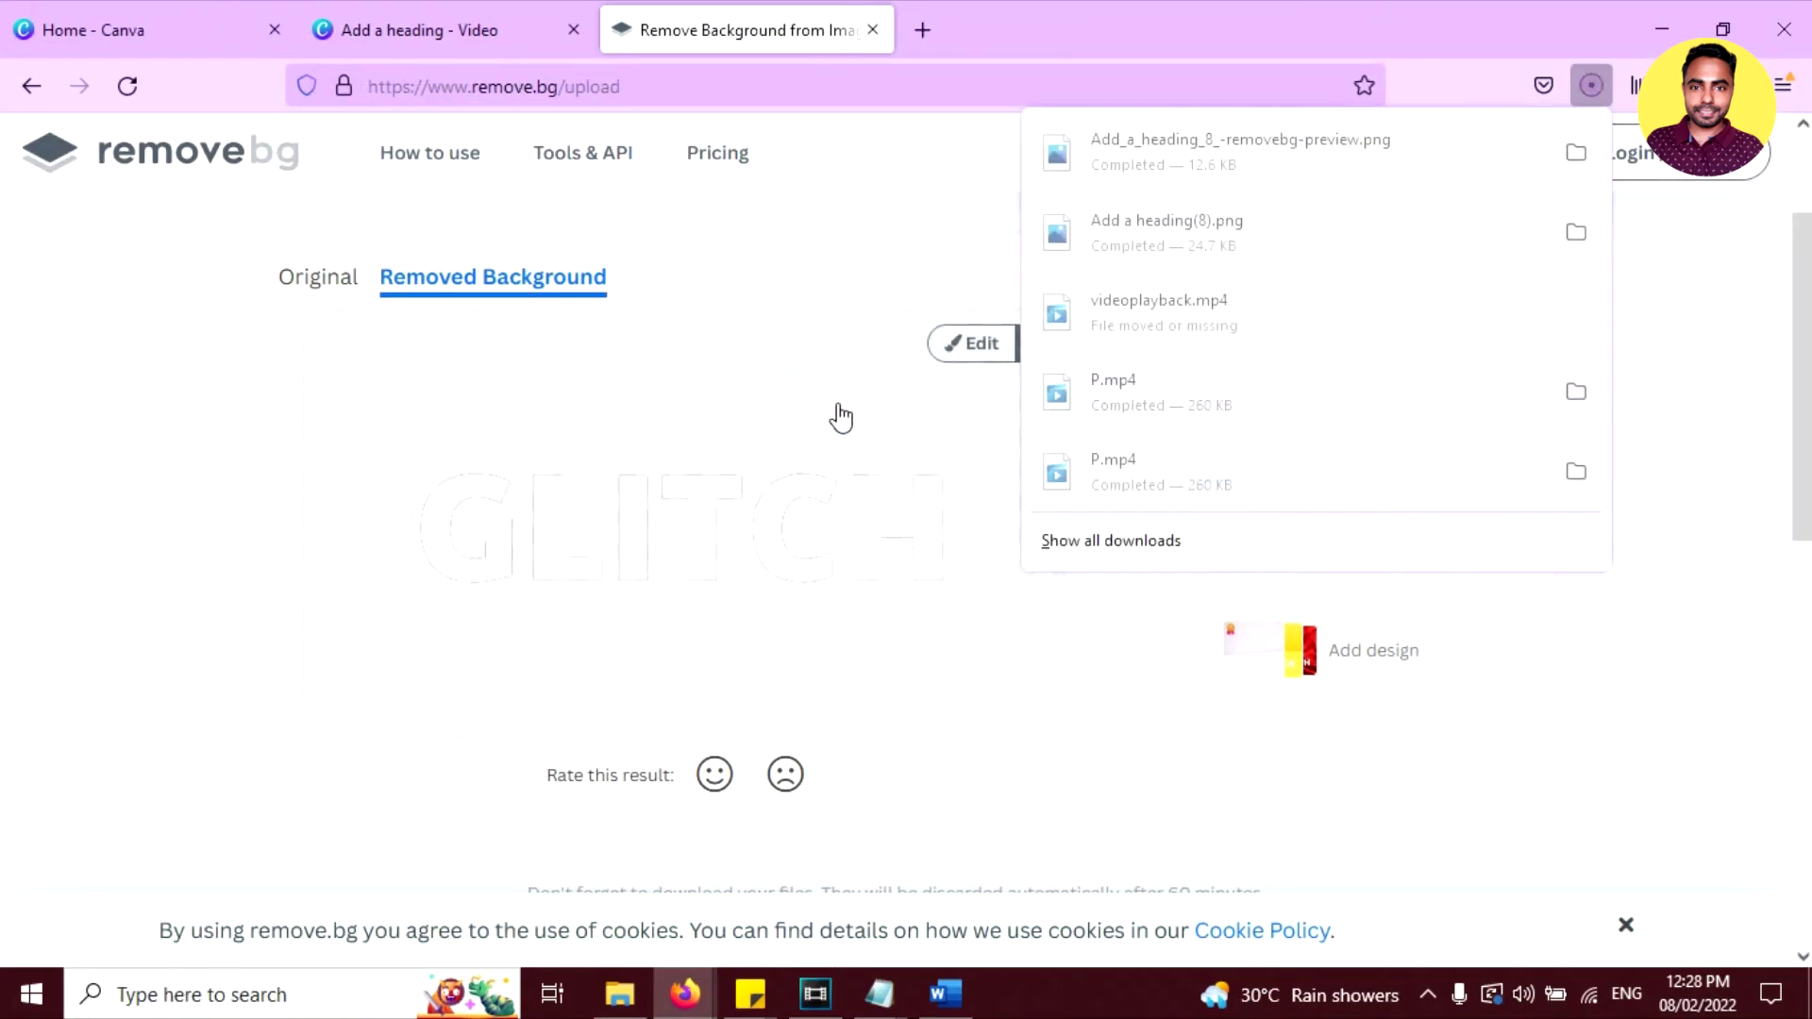
pyautogui.click(432, 23)
pyautogui.click(745, 401)
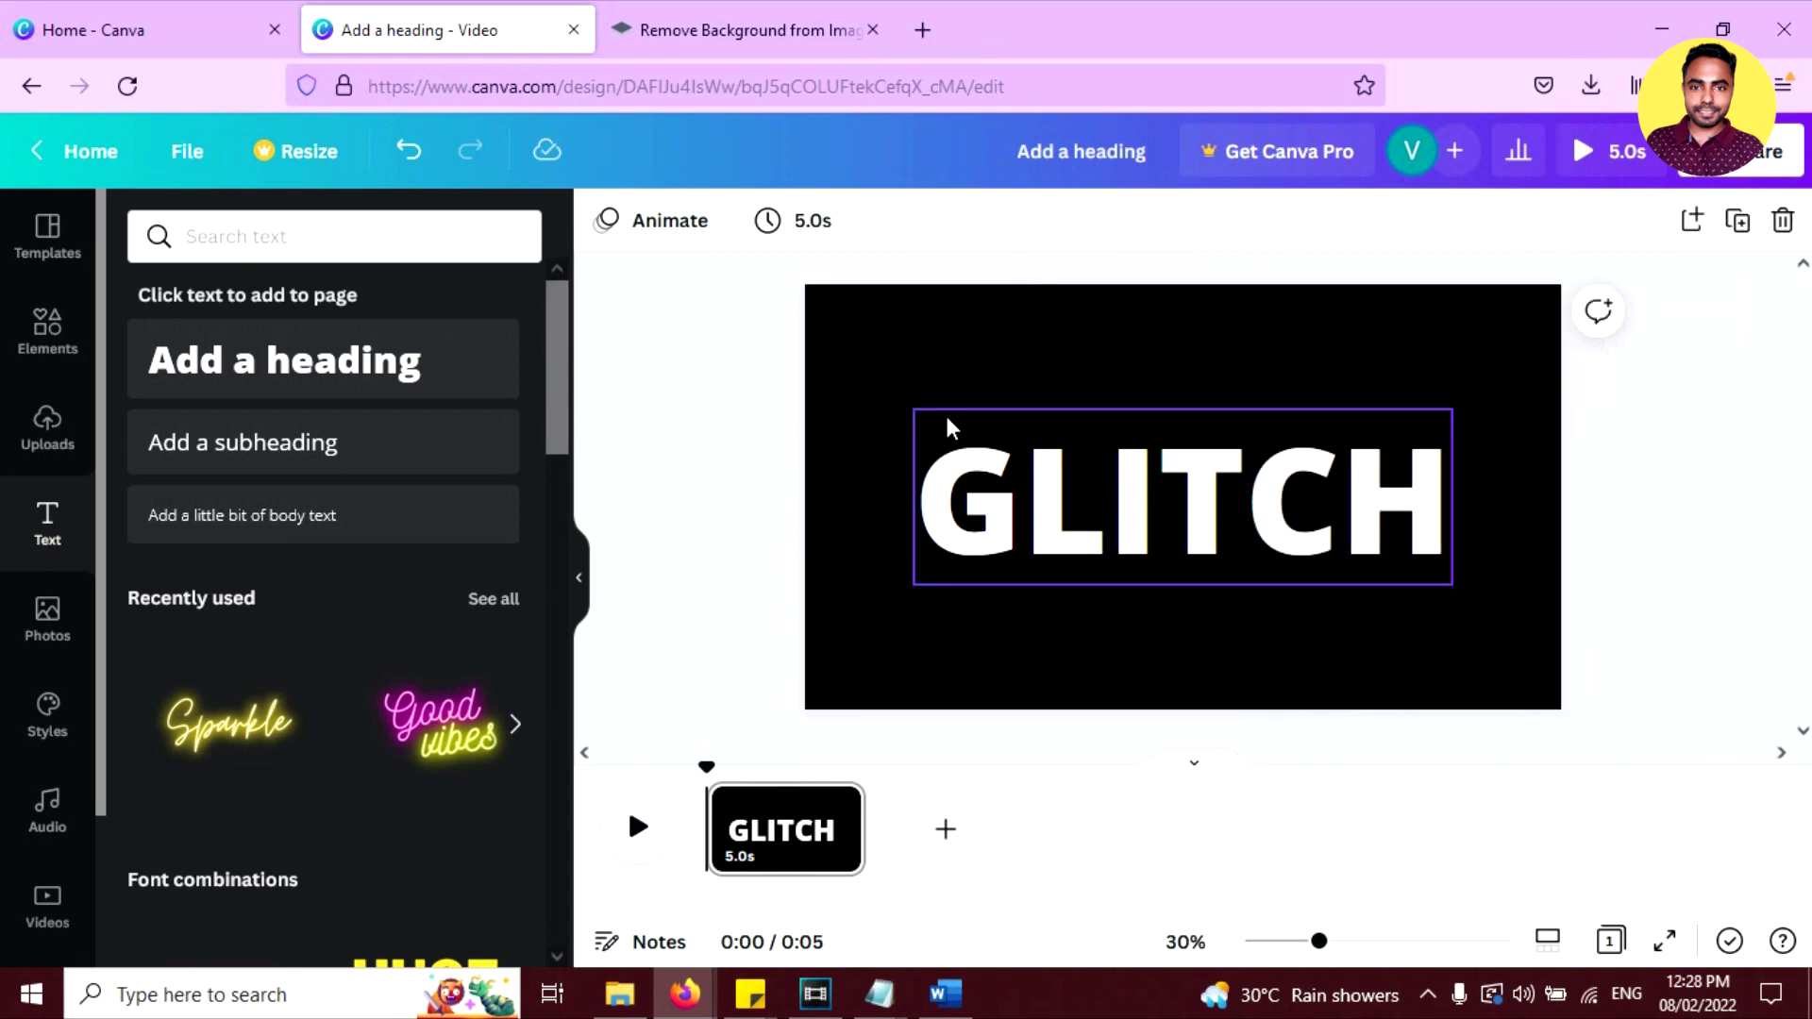
# Delete the GLITCH text and upload Add_a_heading_8_-removebg-preview from Downloads
pyautogui.click(1213, 494)
pyautogui.press('Delete')
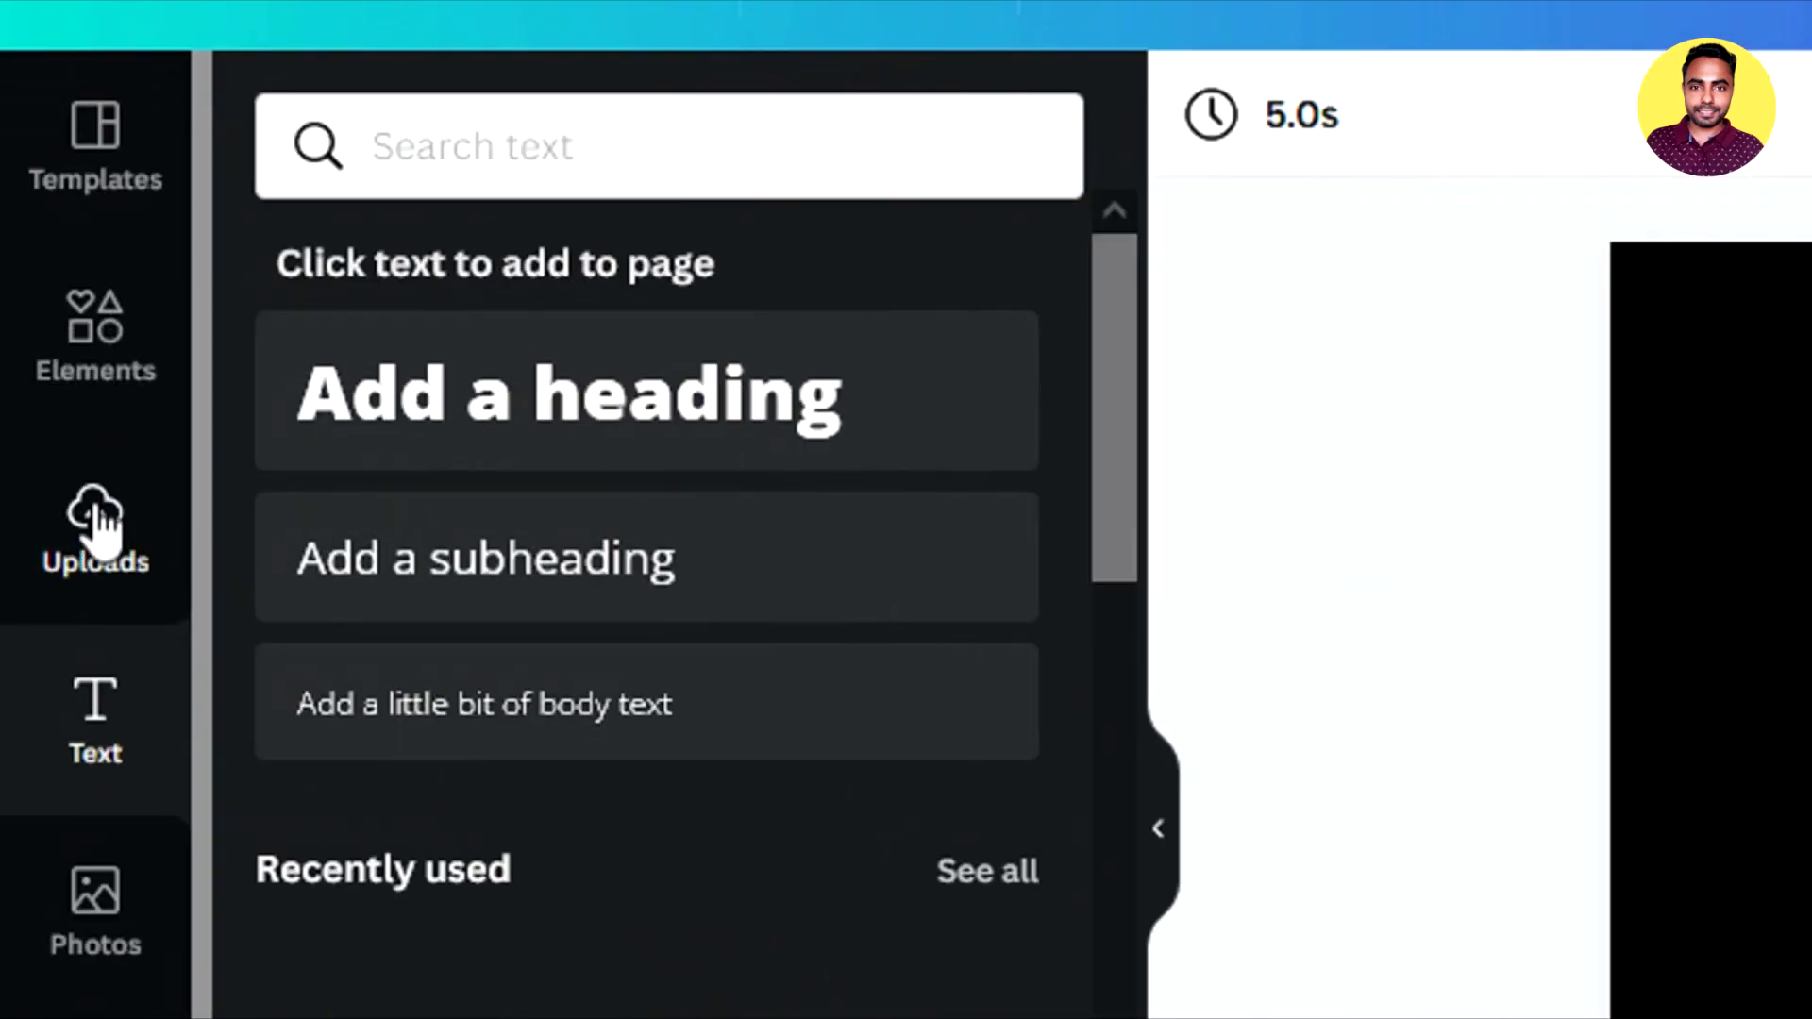
pyautogui.click(96, 518)
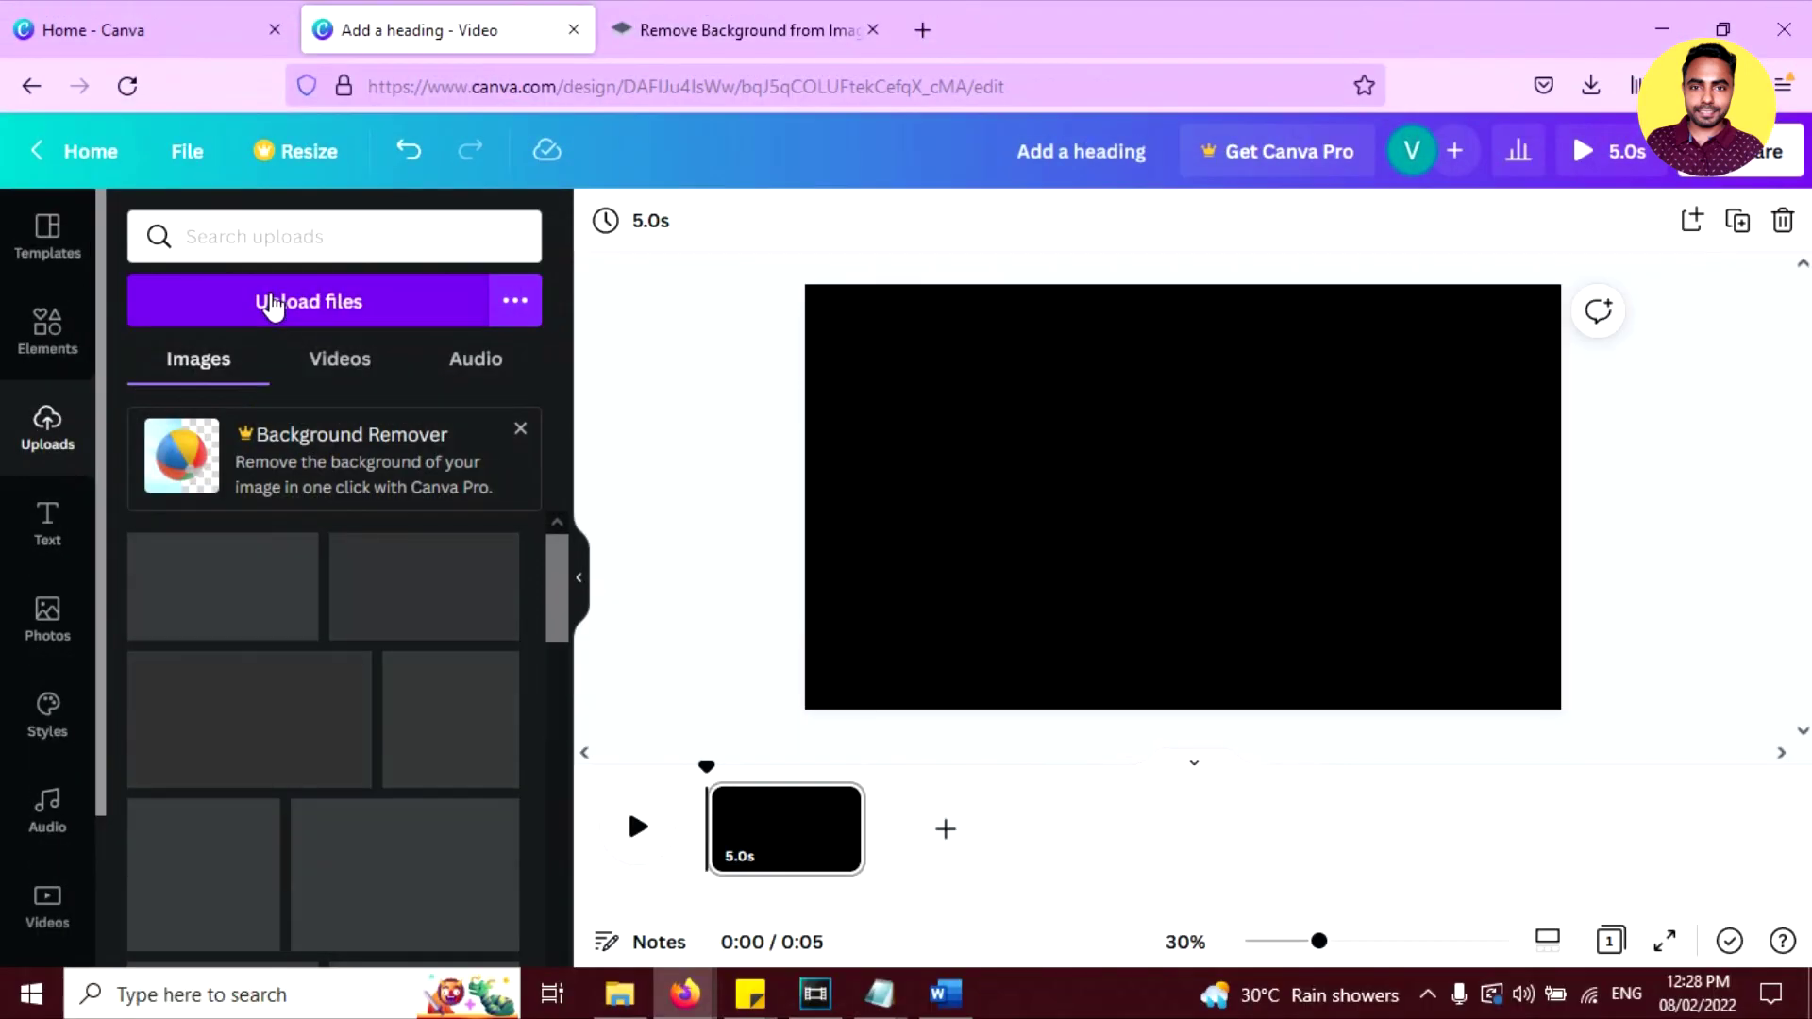
pyautogui.click(299, 298)
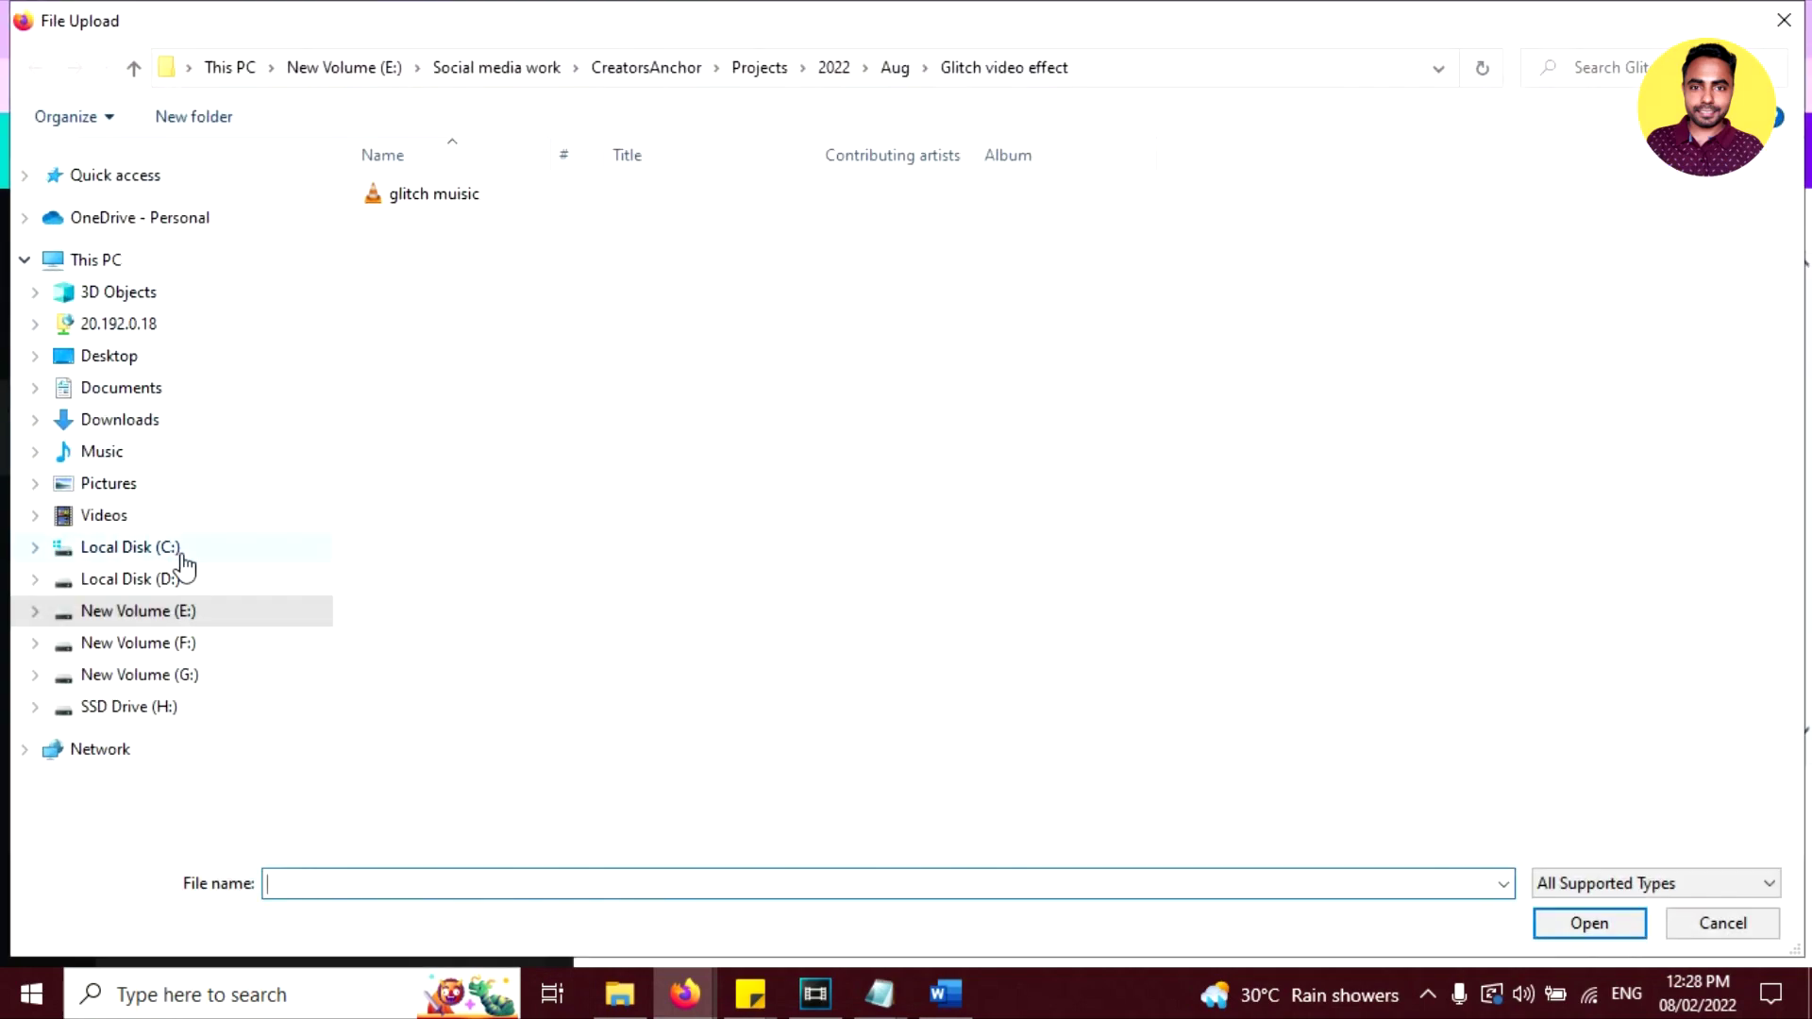
pyautogui.click(120, 420)
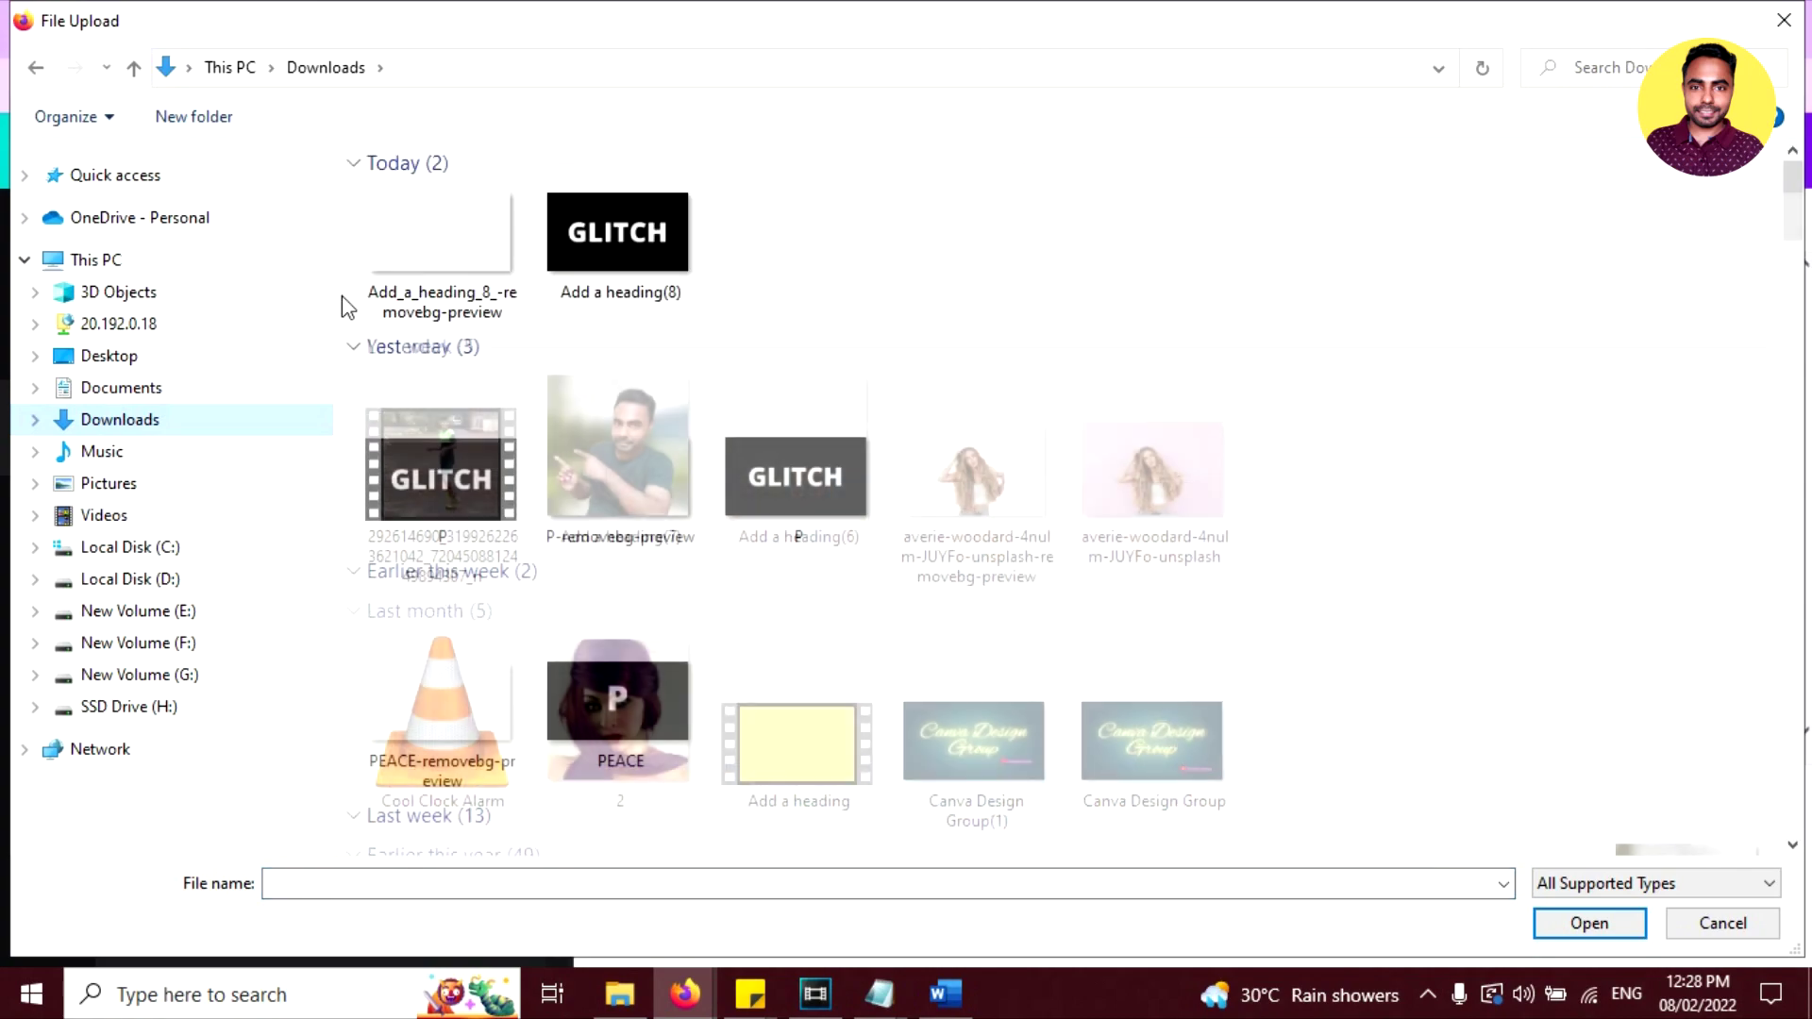
pyautogui.click(420, 231)
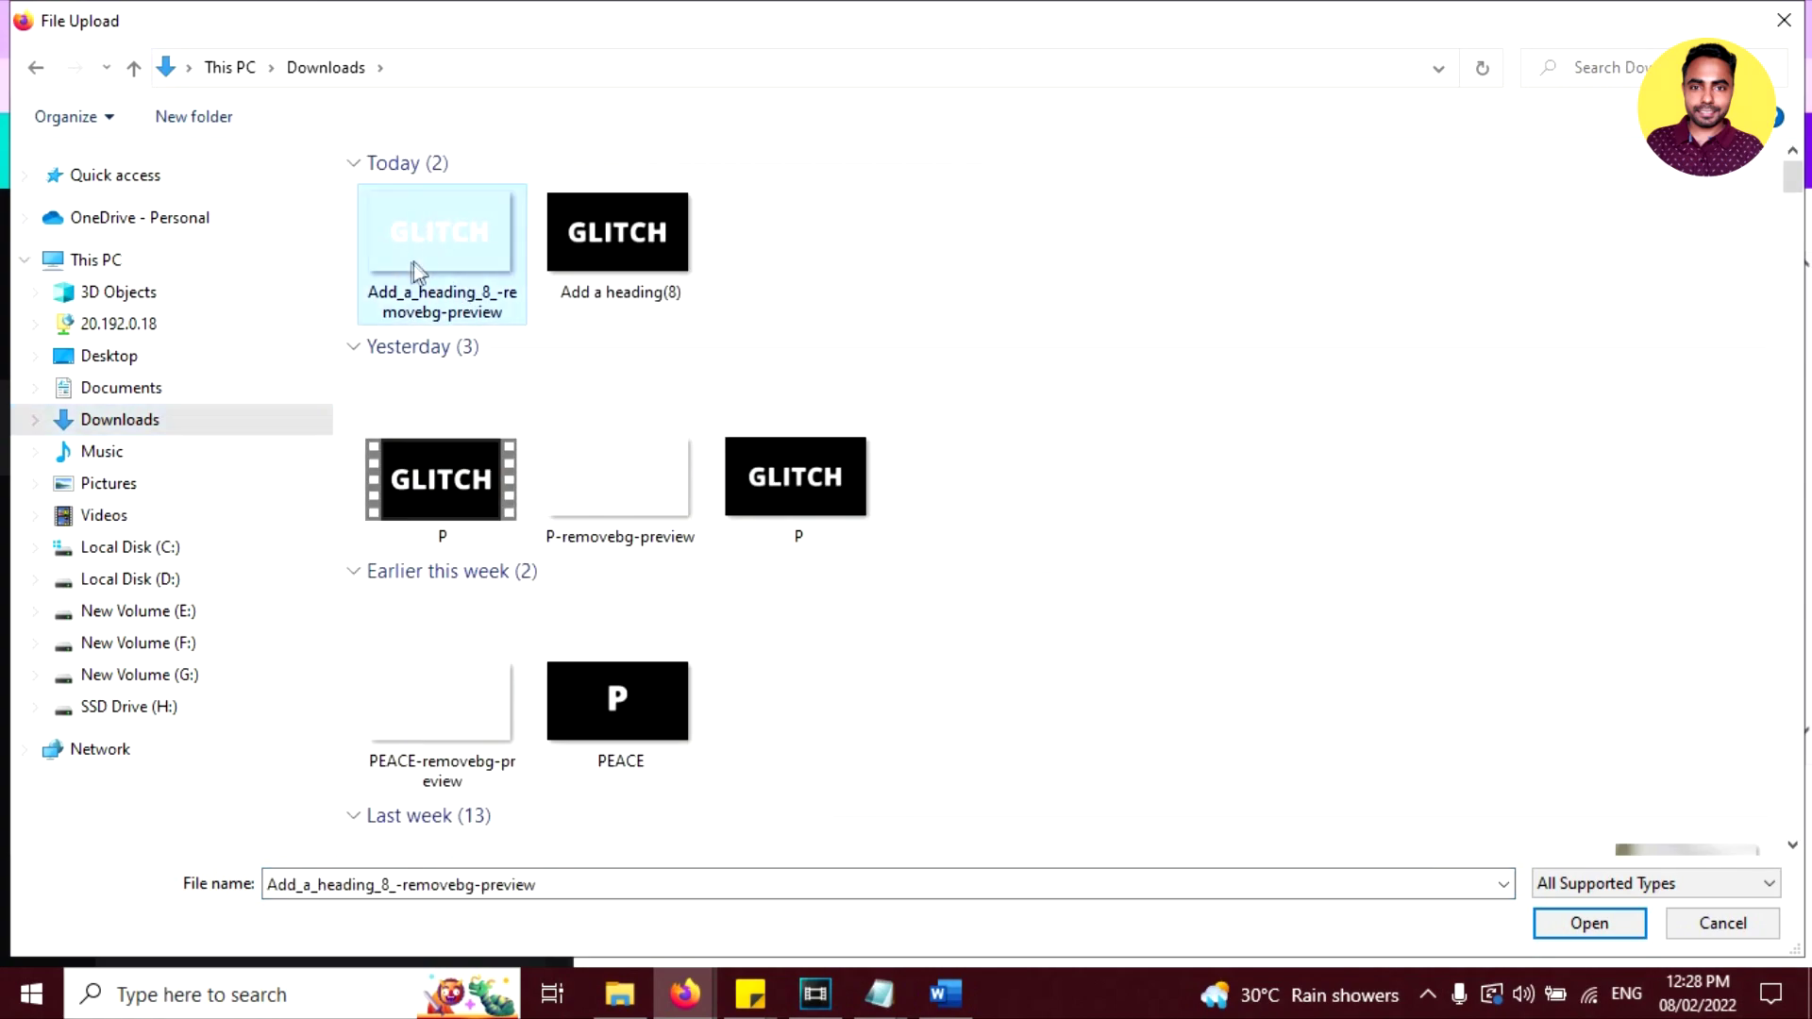
pyautogui.doubleClick(432, 239)
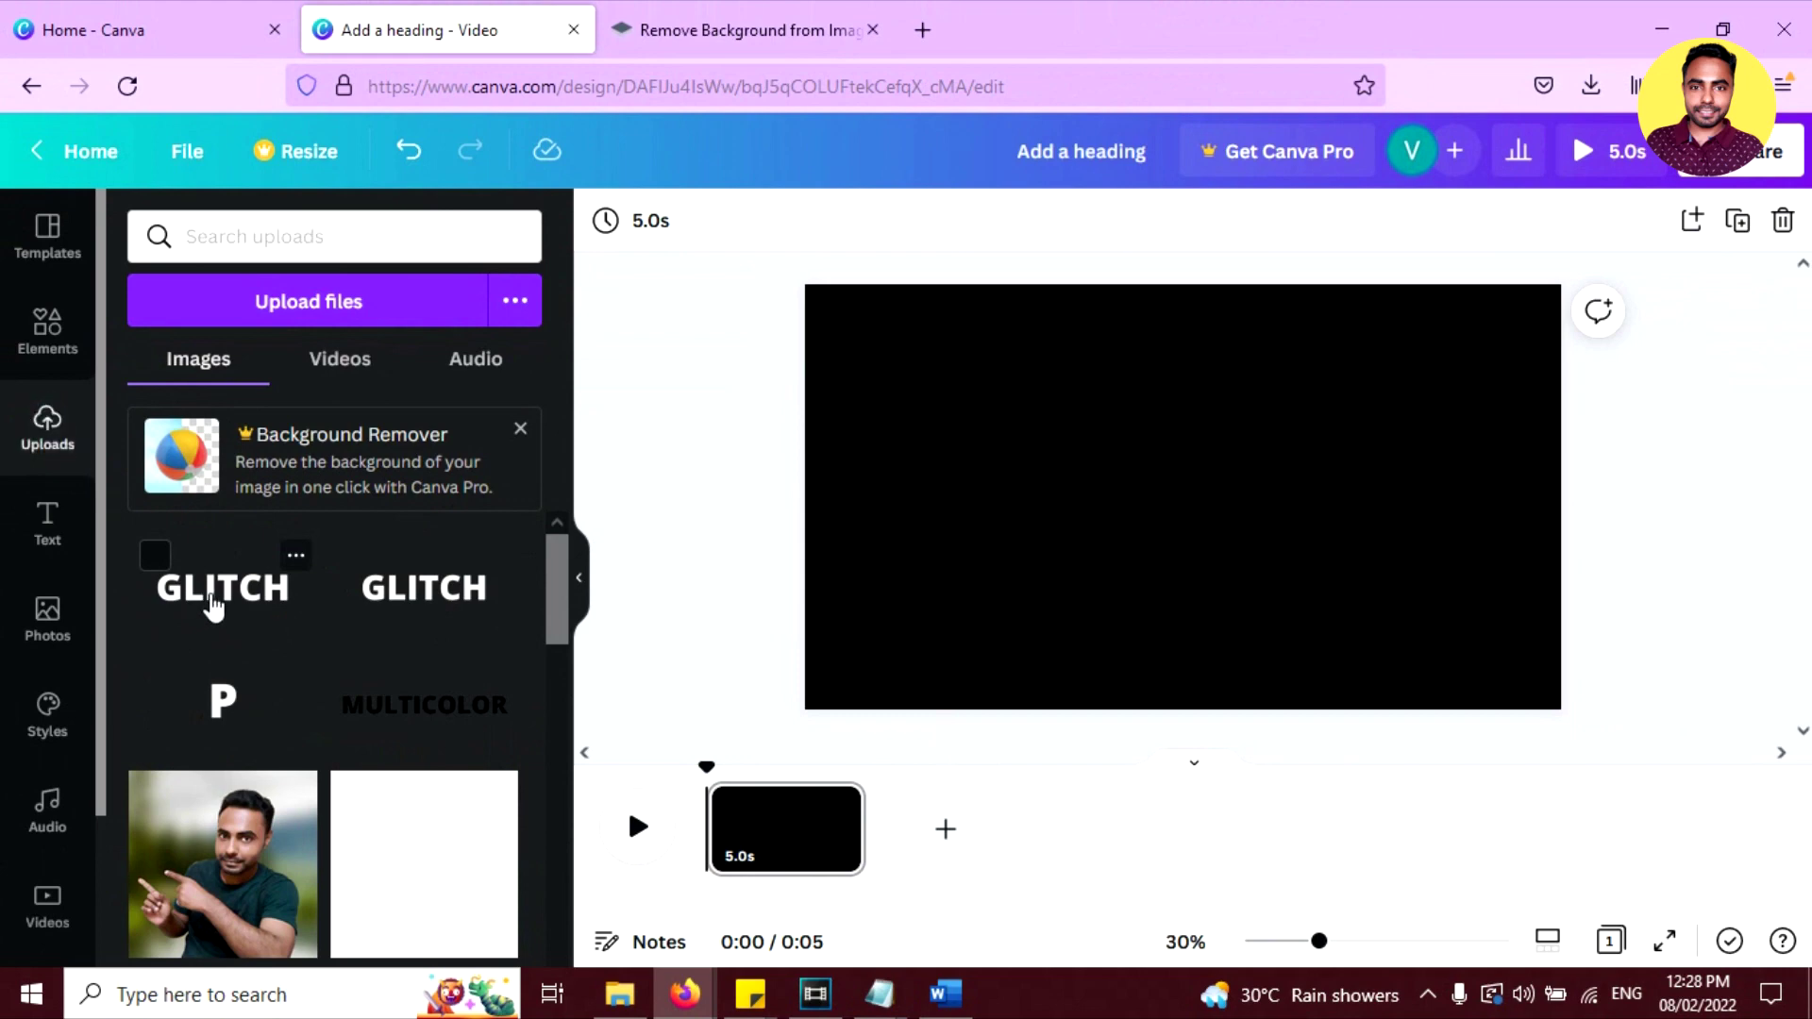
# Add the uploaded GLITCH image to the page and crop it tight around the letters
pyautogui.click(205, 606)
pyautogui.click(579, 590)
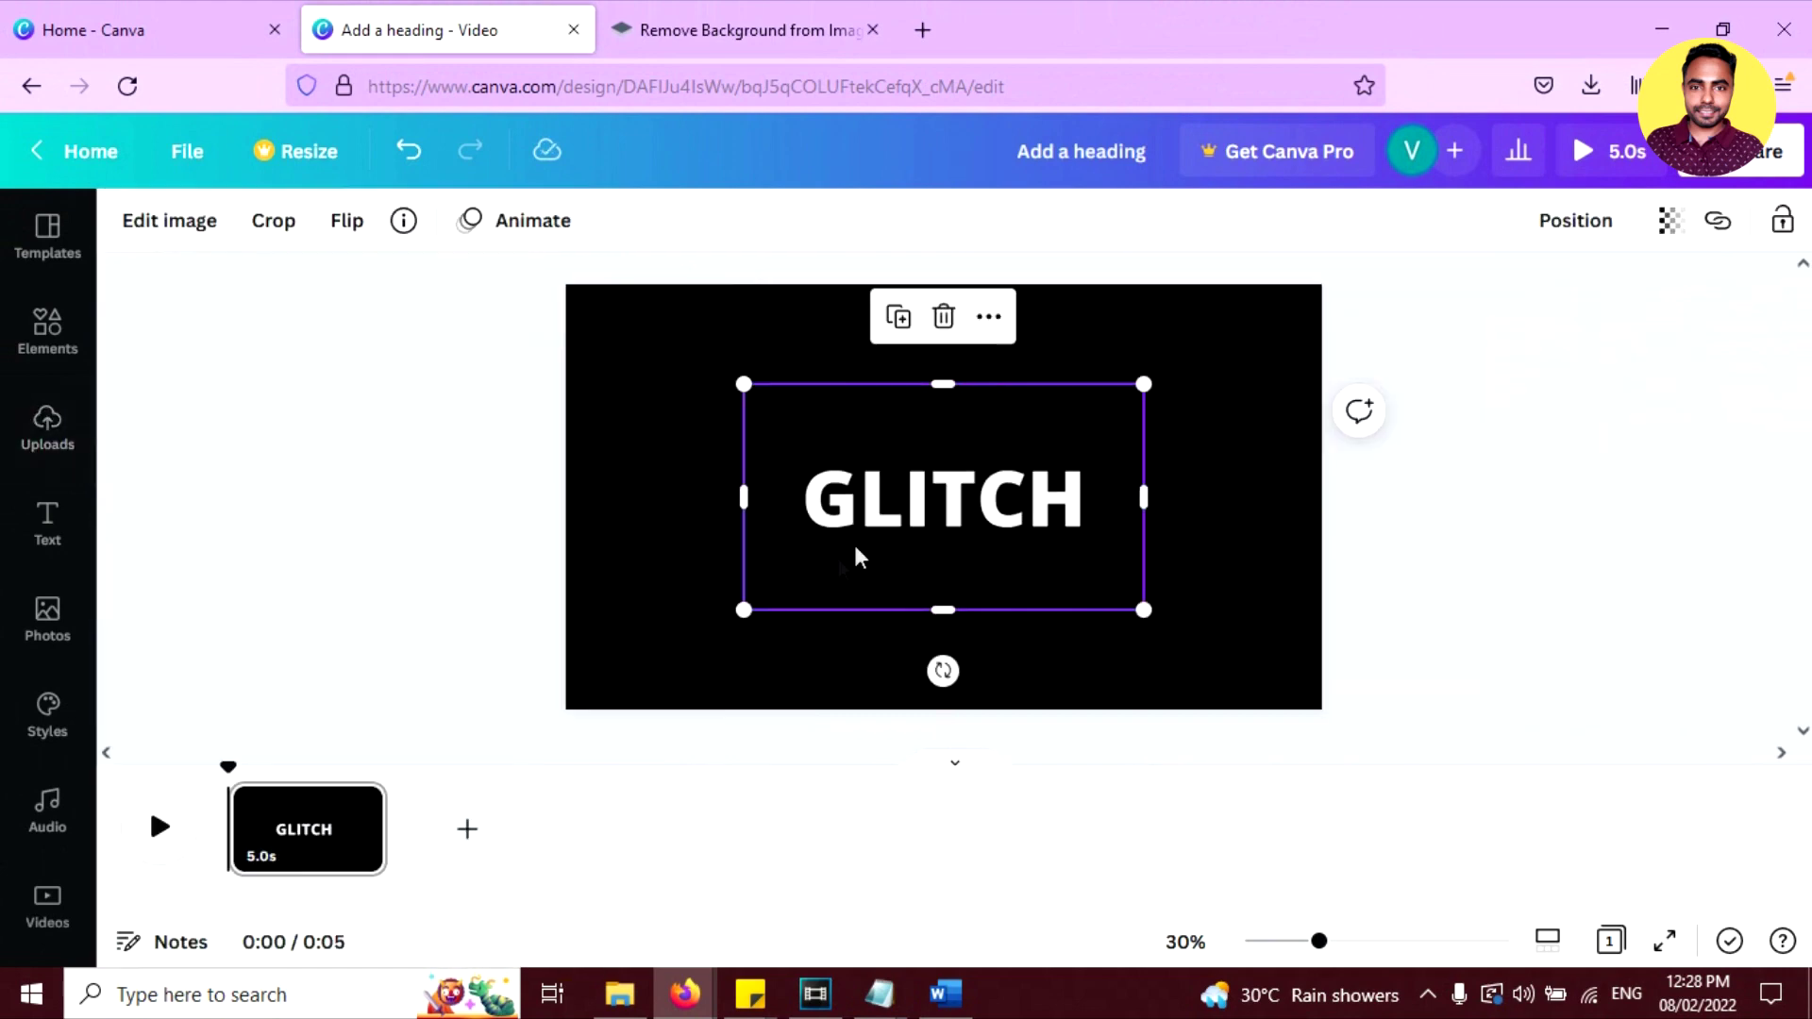
pyautogui.moveTo(695, 480); pyautogui.dragTo(761, 478)
pyautogui.moveTo(908, 370); pyautogui.dragTo(914, 414)
pyautogui.moveTo(931, 595); pyautogui.dragTo(935, 514)
pyautogui.moveTo(1105, 464); pyautogui.dragTo(1239, 575)
# Enlarge the GLITCH image and move it to the centre of the page
pyautogui.moveTo(759, 411); pyautogui.dragTo(663, 385)
pyautogui.moveTo(898, 477); pyautogui.dragTo(941, 505)
pyautogui.click(1170, 346)
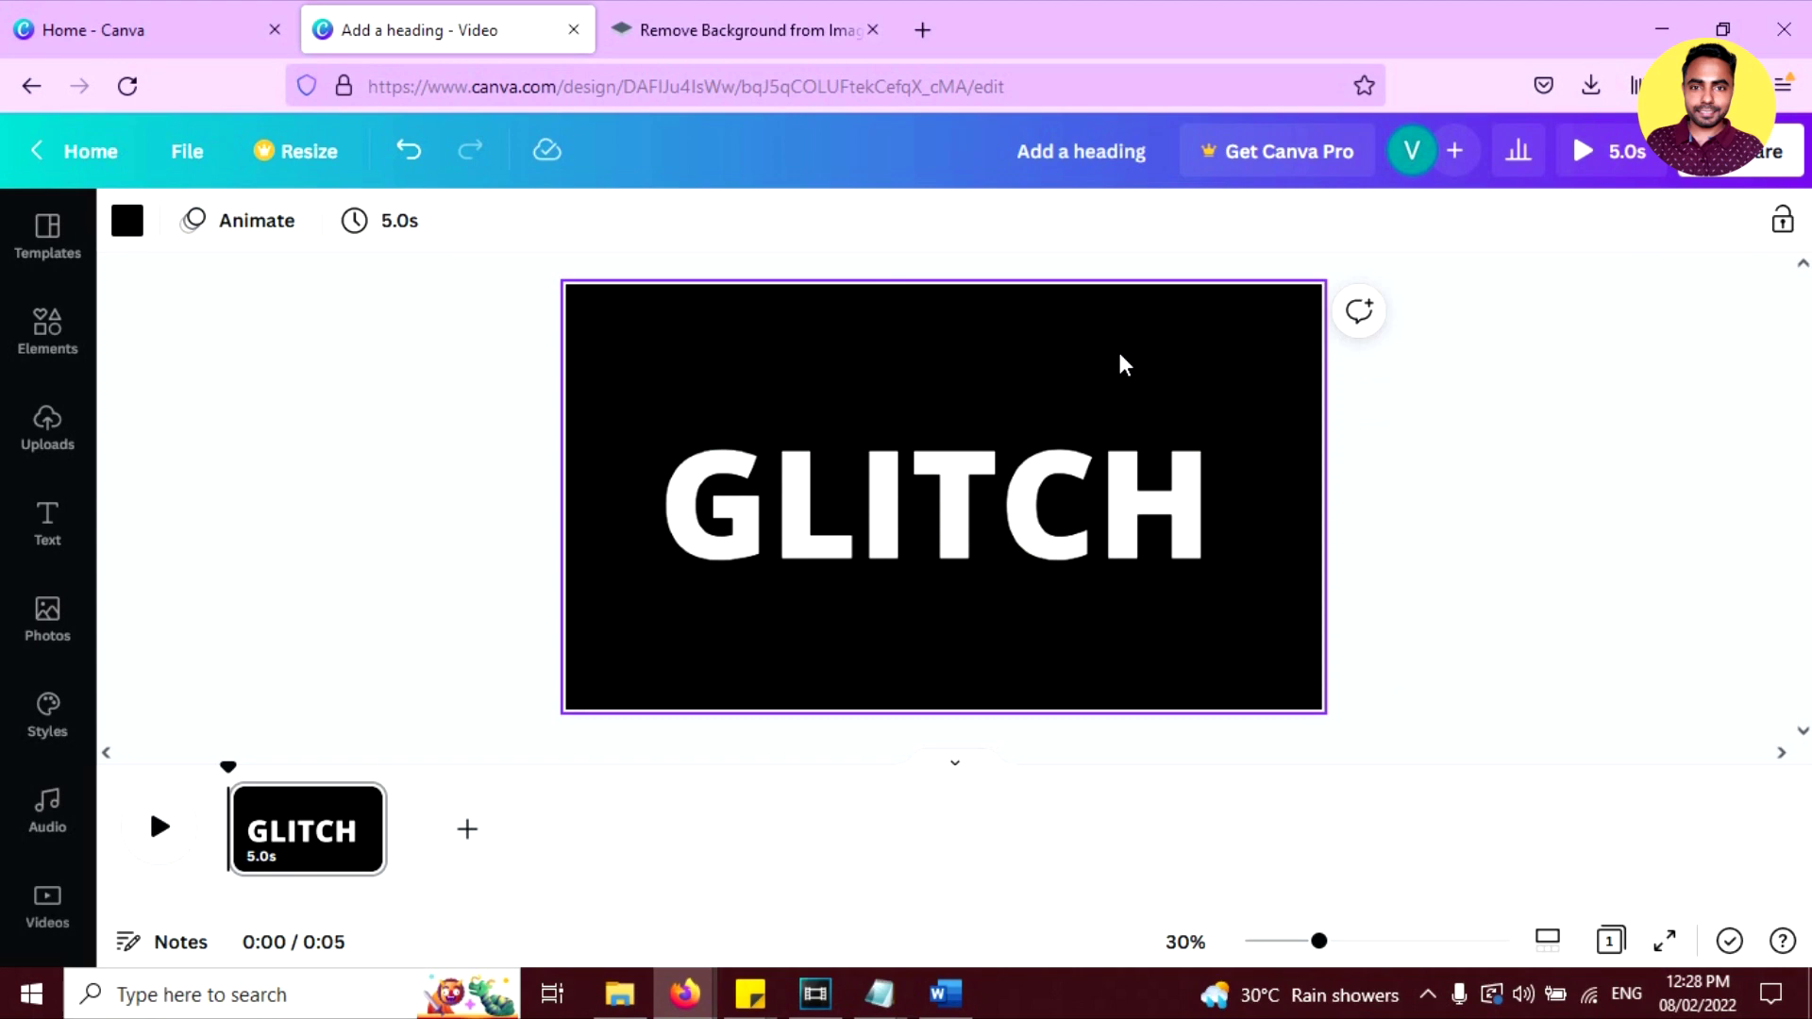
pyautogui.moveTo(347, 817)
# Duplicate the GLITCH page from the page menu, giving two 5-second pages
pyautogui.click(332, 817)
pyautogui.hotkey('ctrl', 'd')
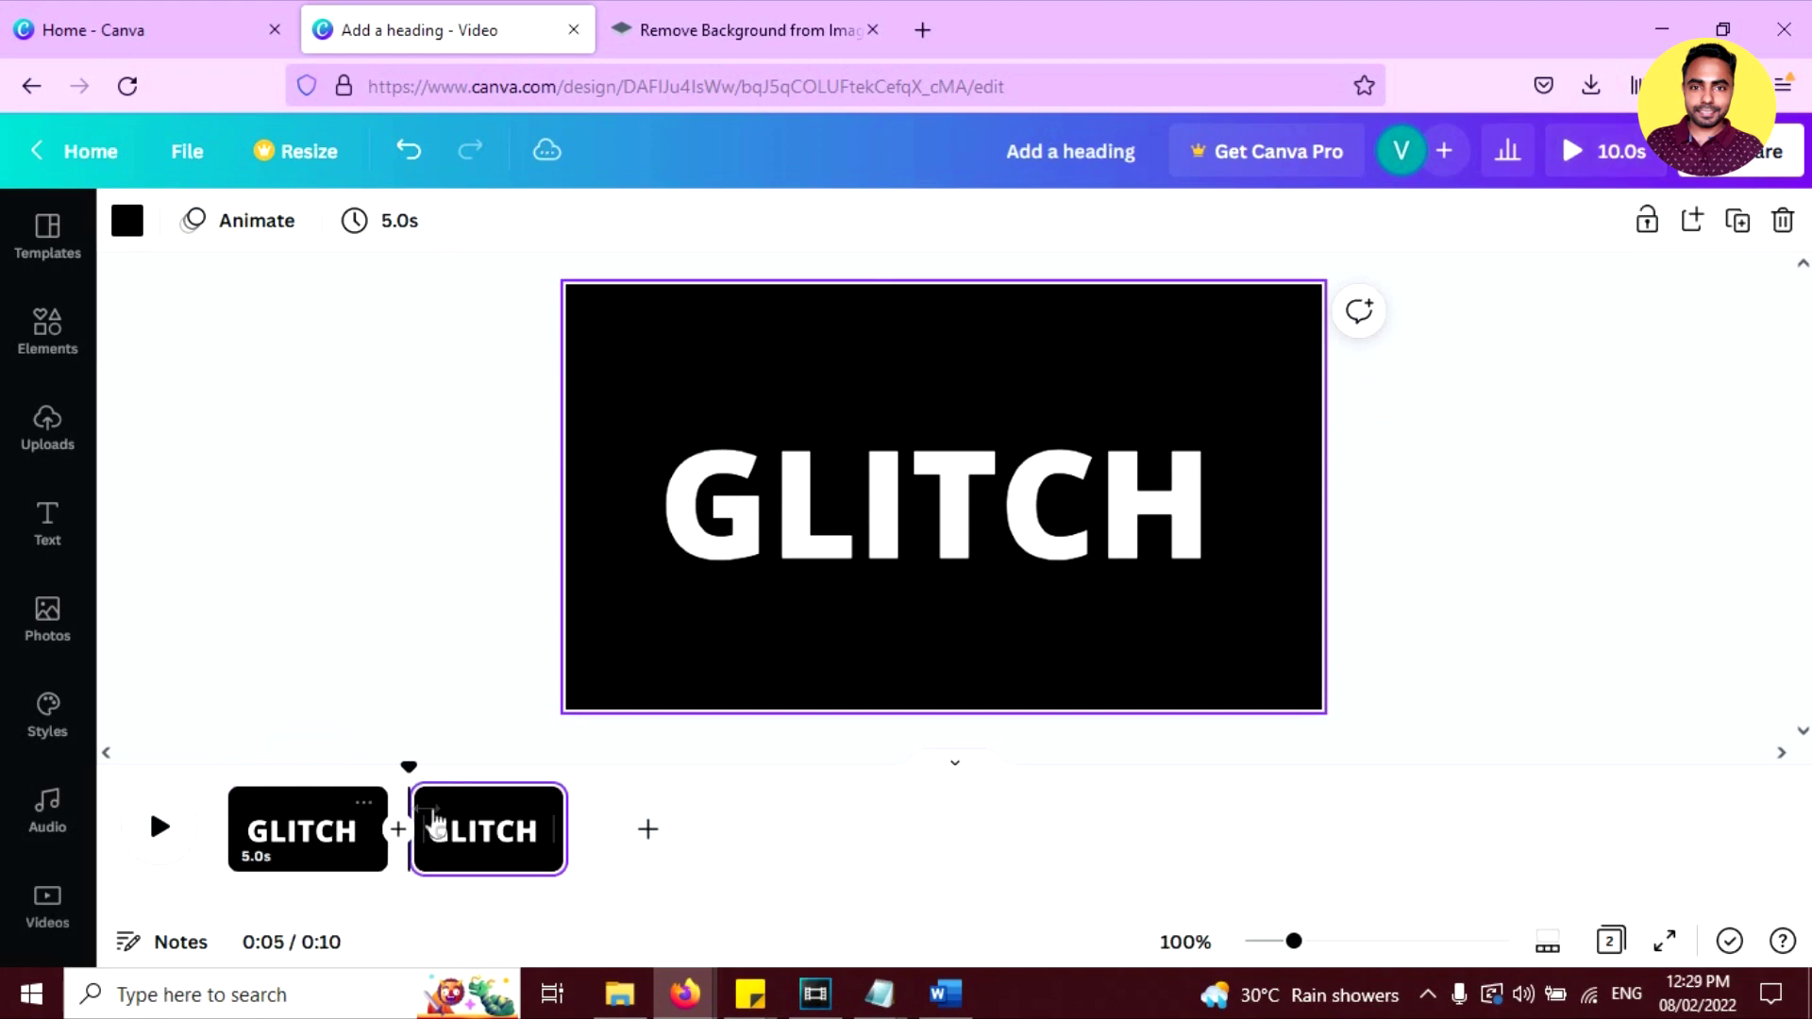
pyautogui.click(483, 821)
pyautogui.press('Delete')
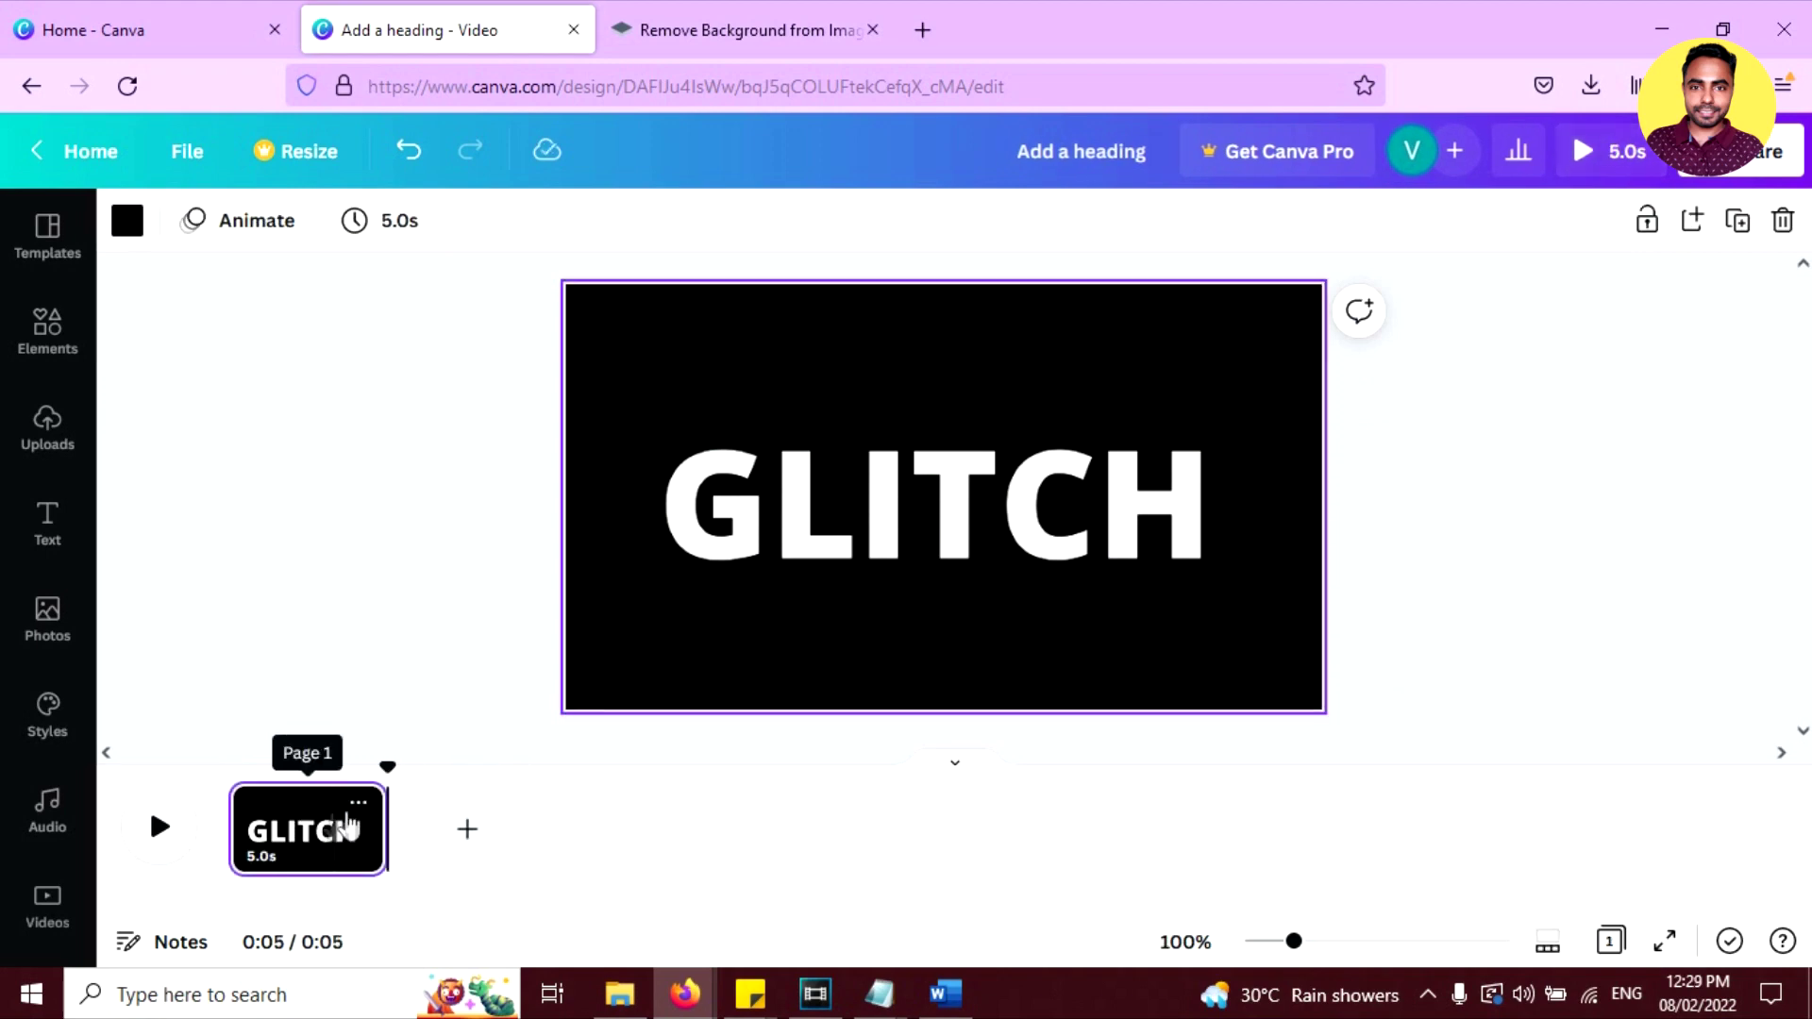
pyautogui.click(360, 804)
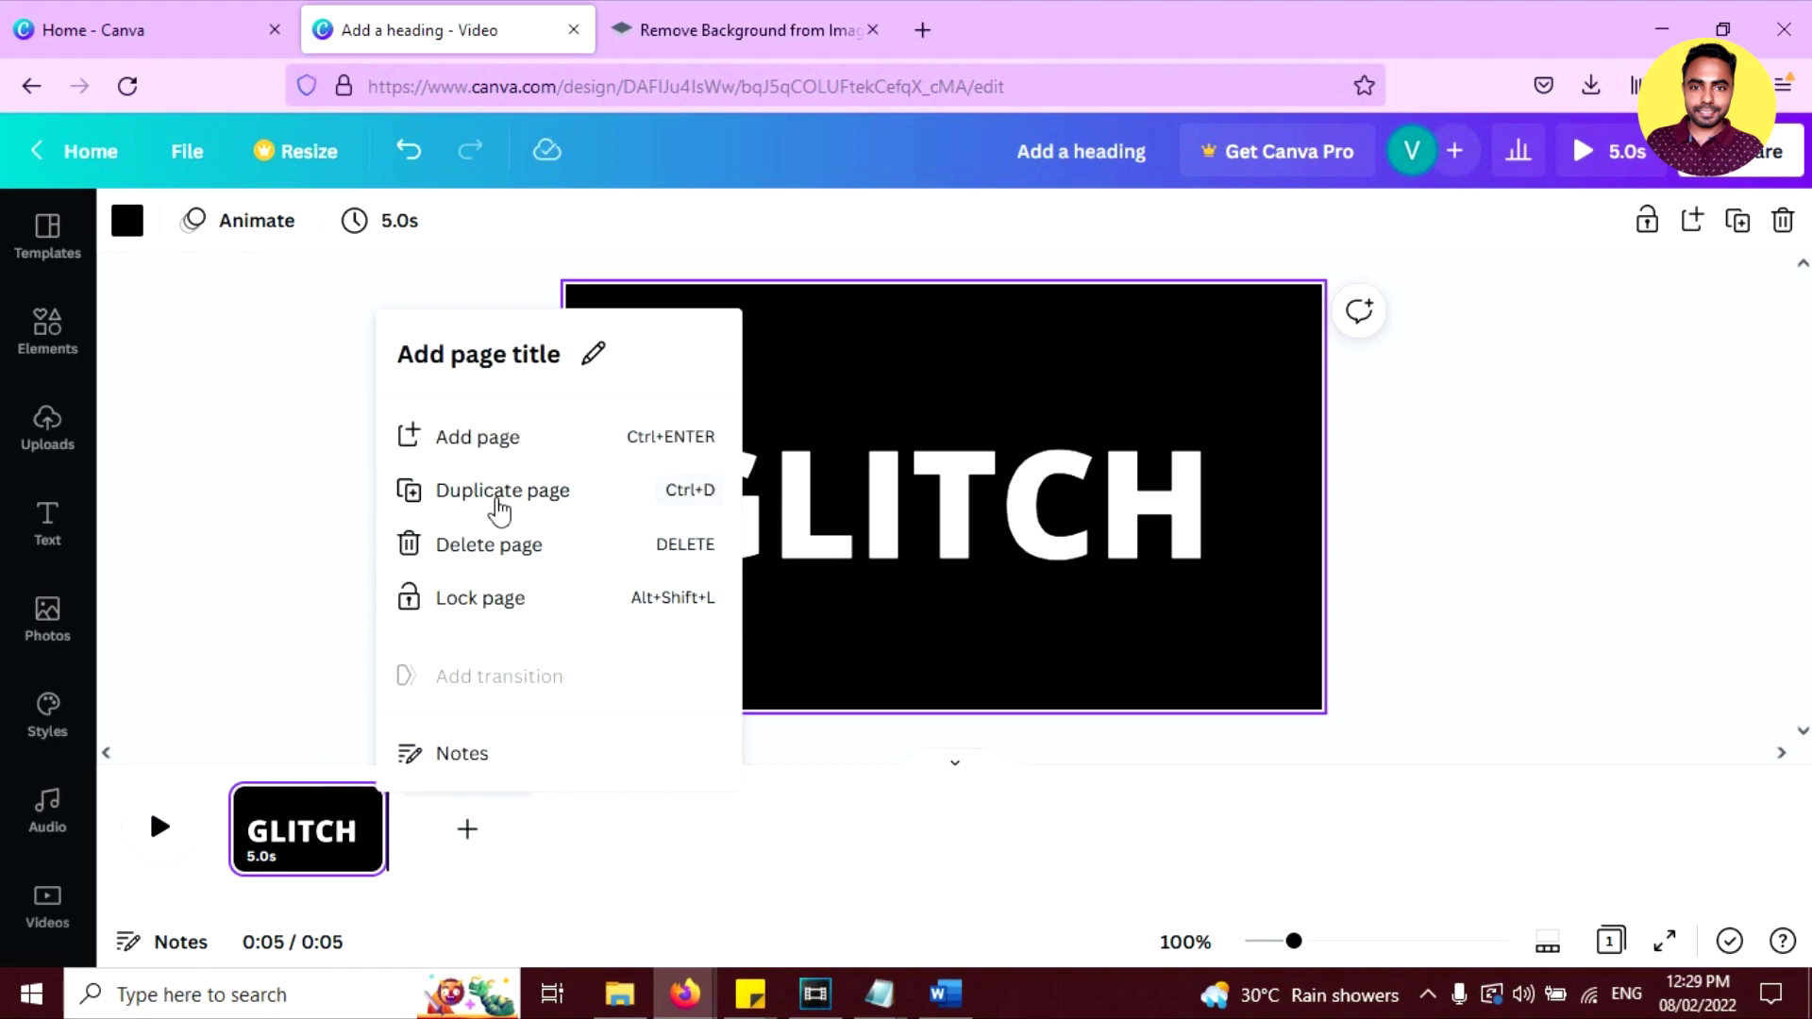
pyautogui.click(500, 490)
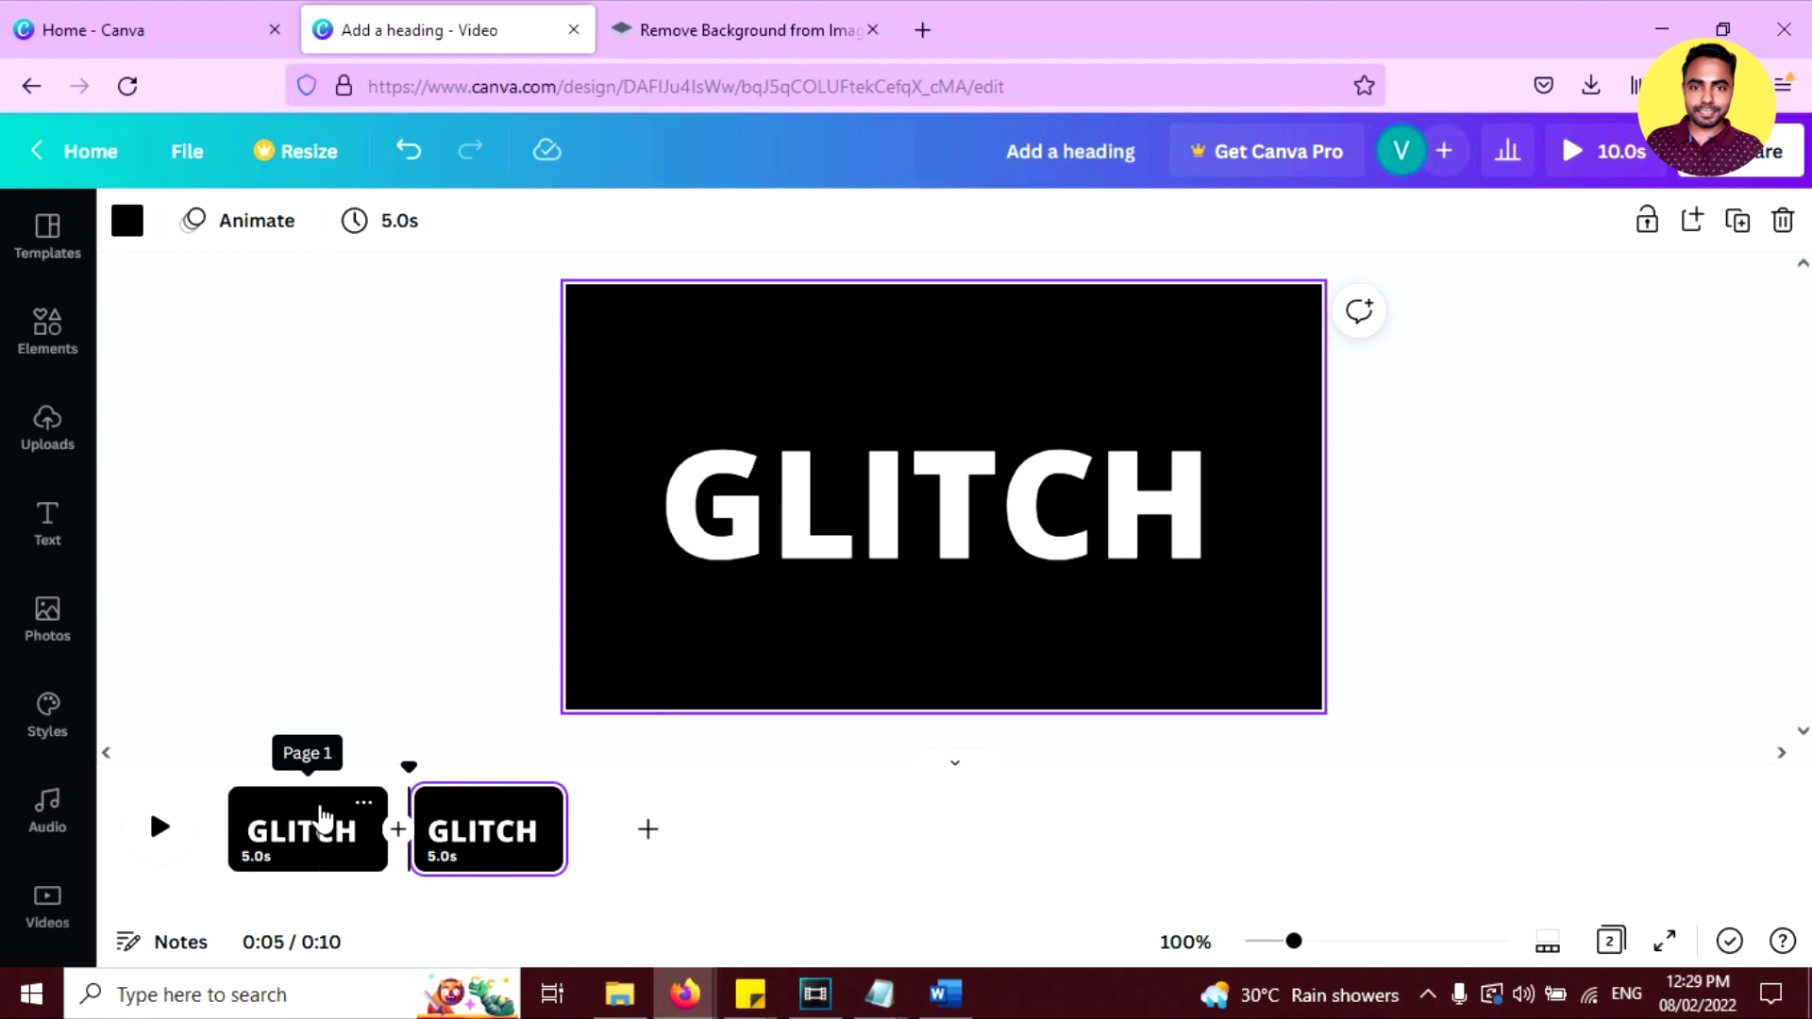
pyautogui.click(325, 834)
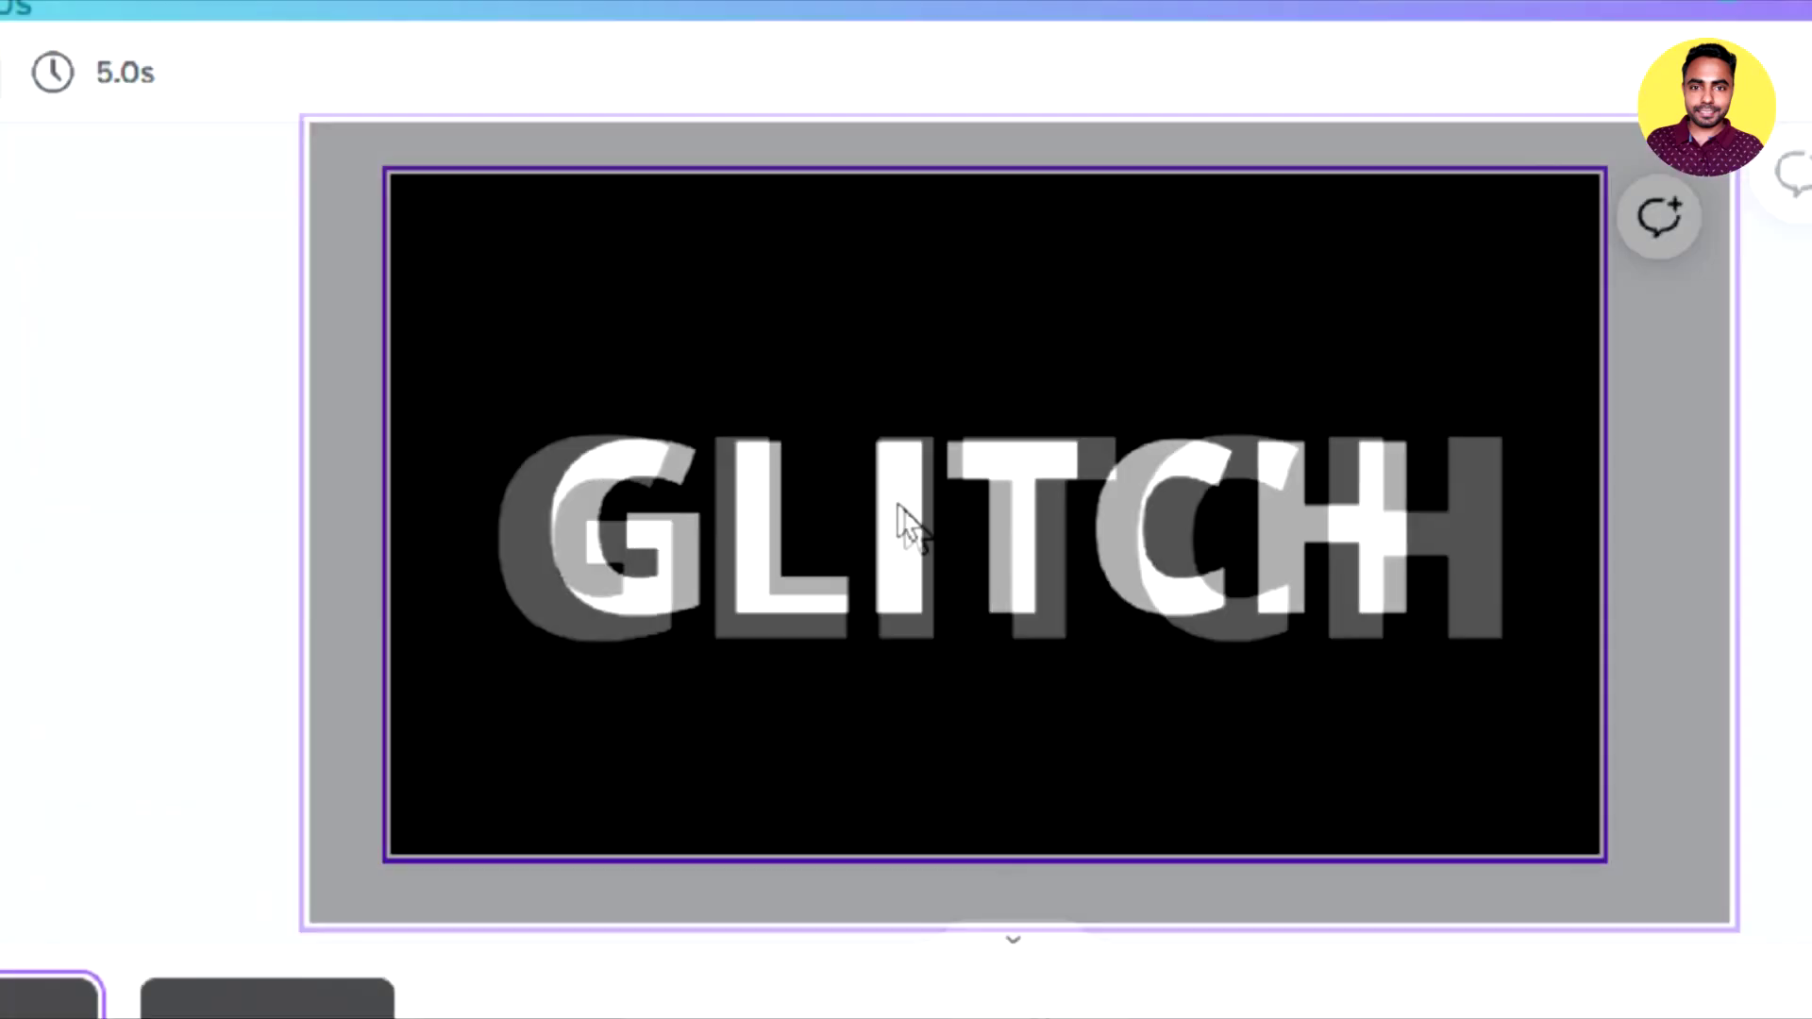
# Apply the Sliced effect to page 1's GLITCH image with Slices set to 20
pyautogui.click(831, 498)
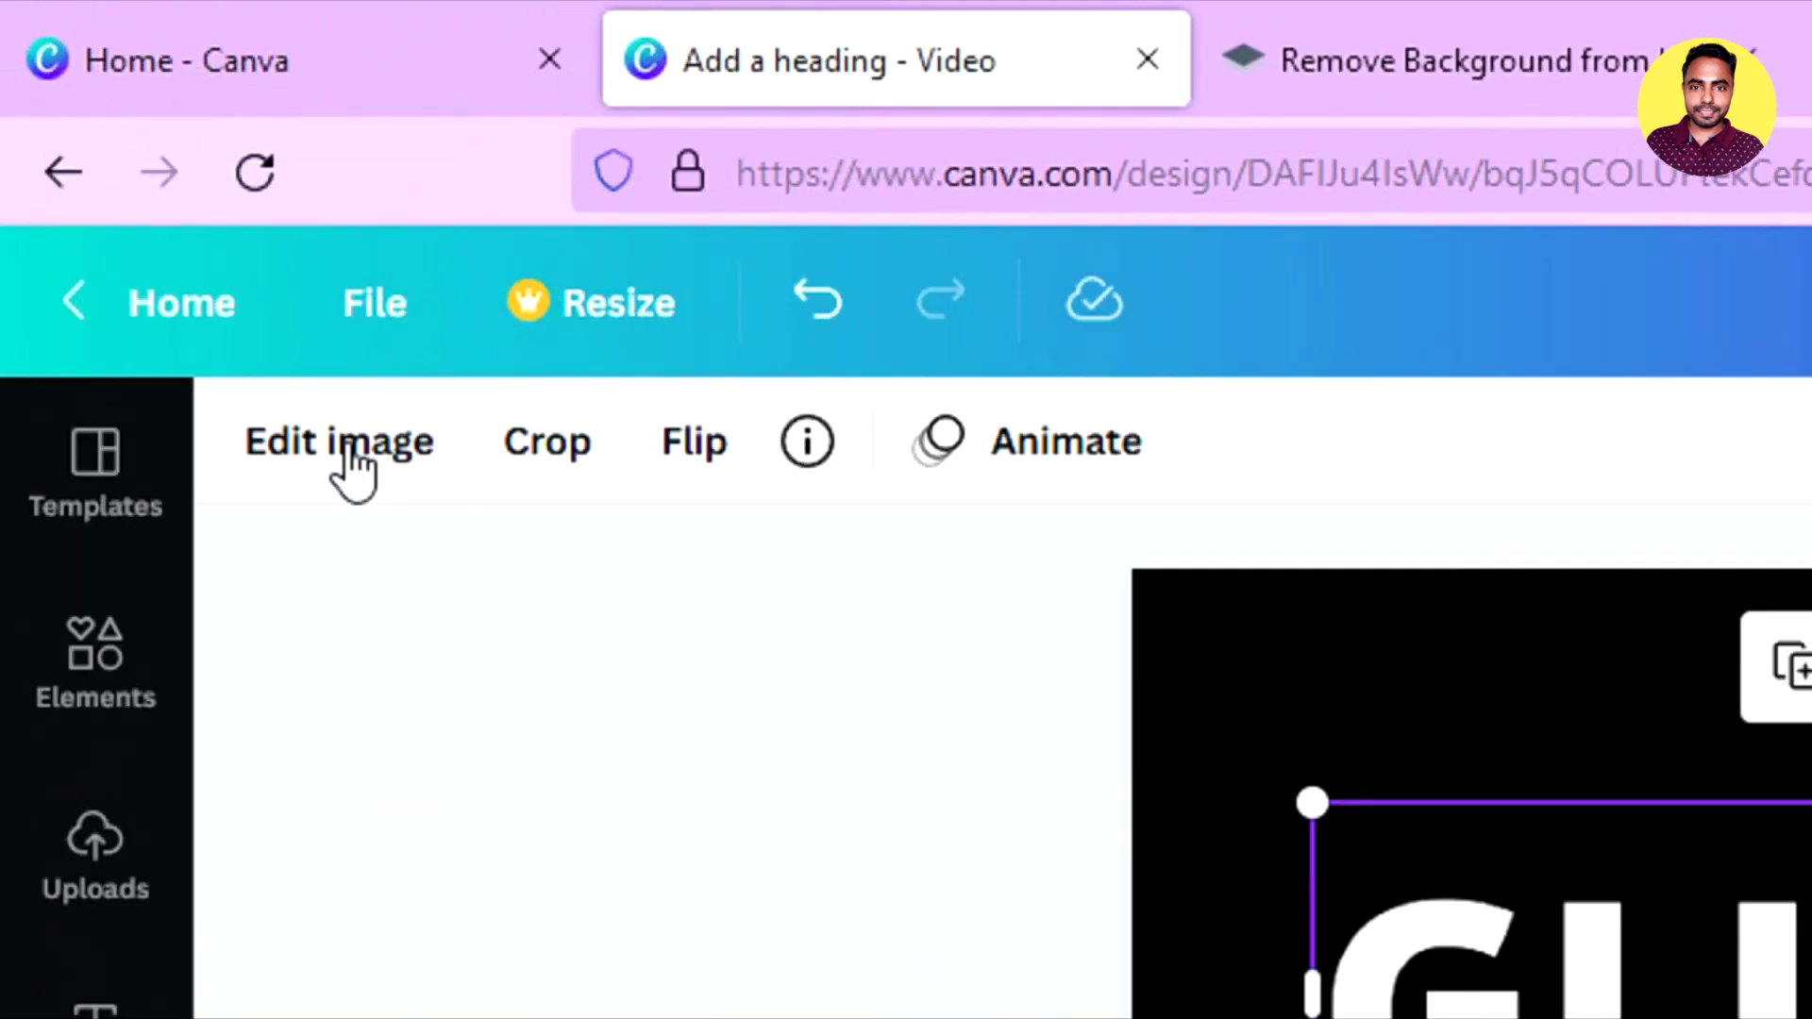
pyautogui.click(174, 223)
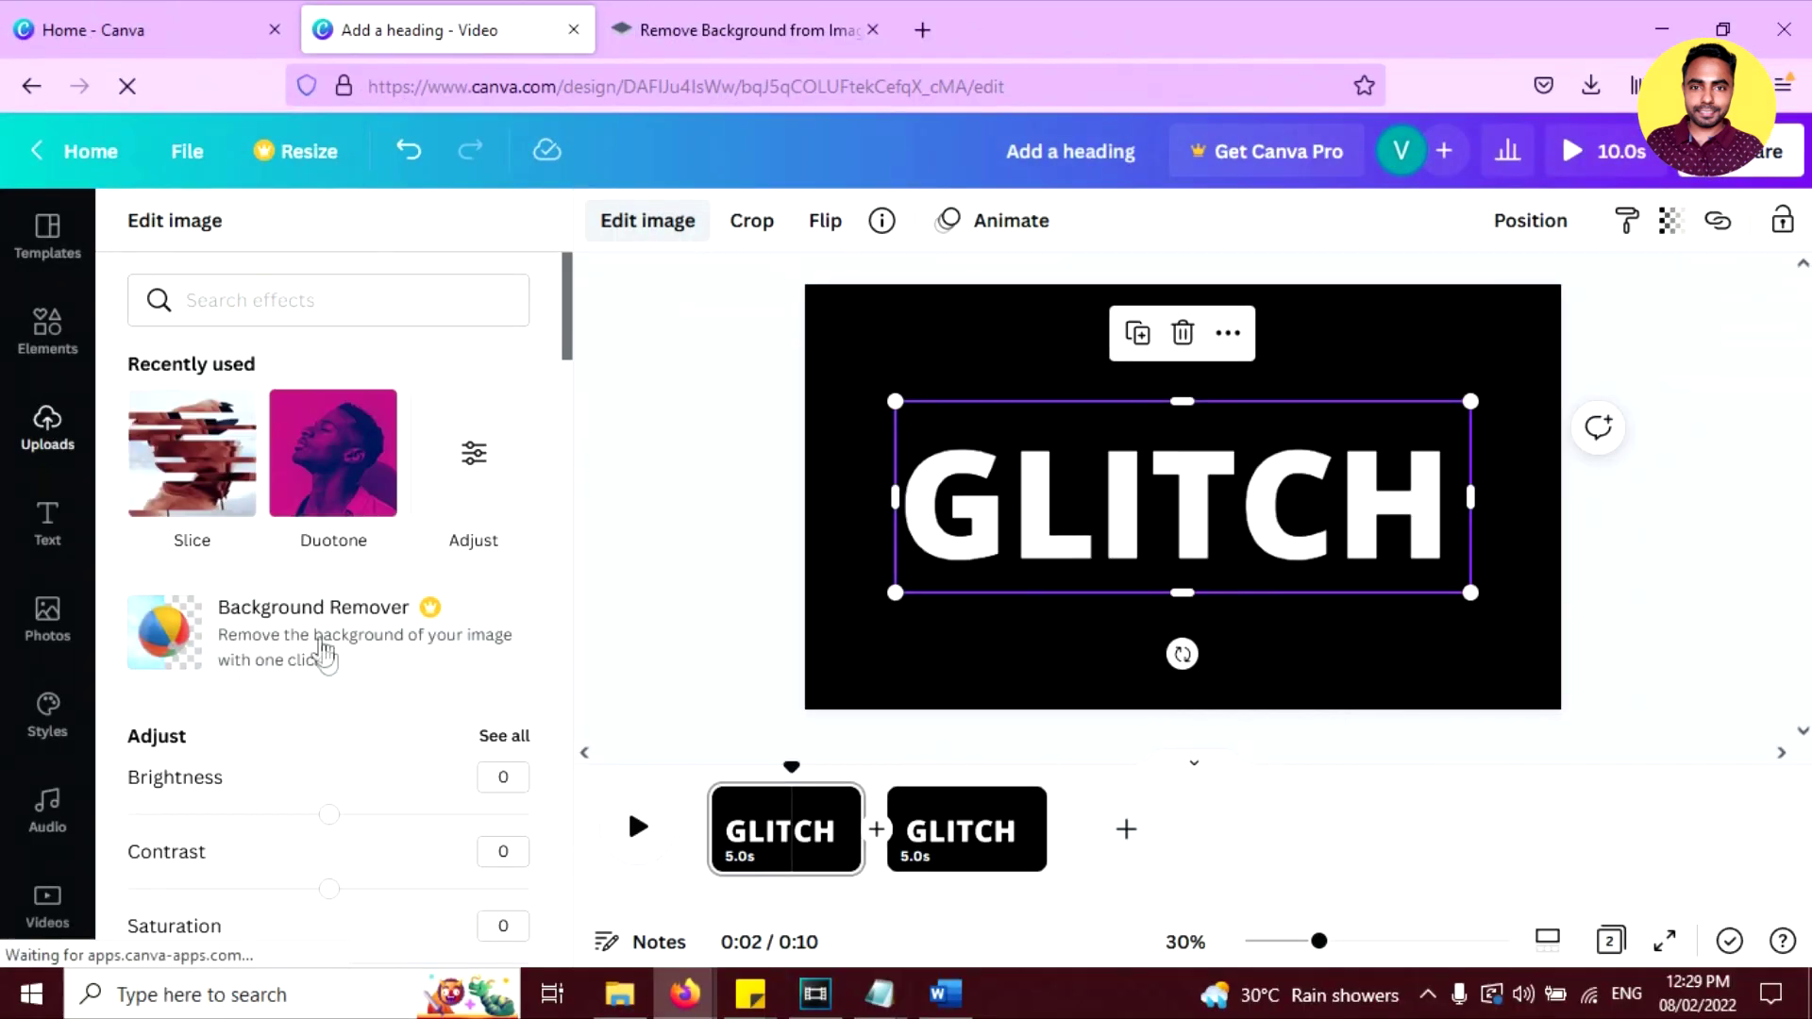
pyautogui.scroll(-15, 316, 654)
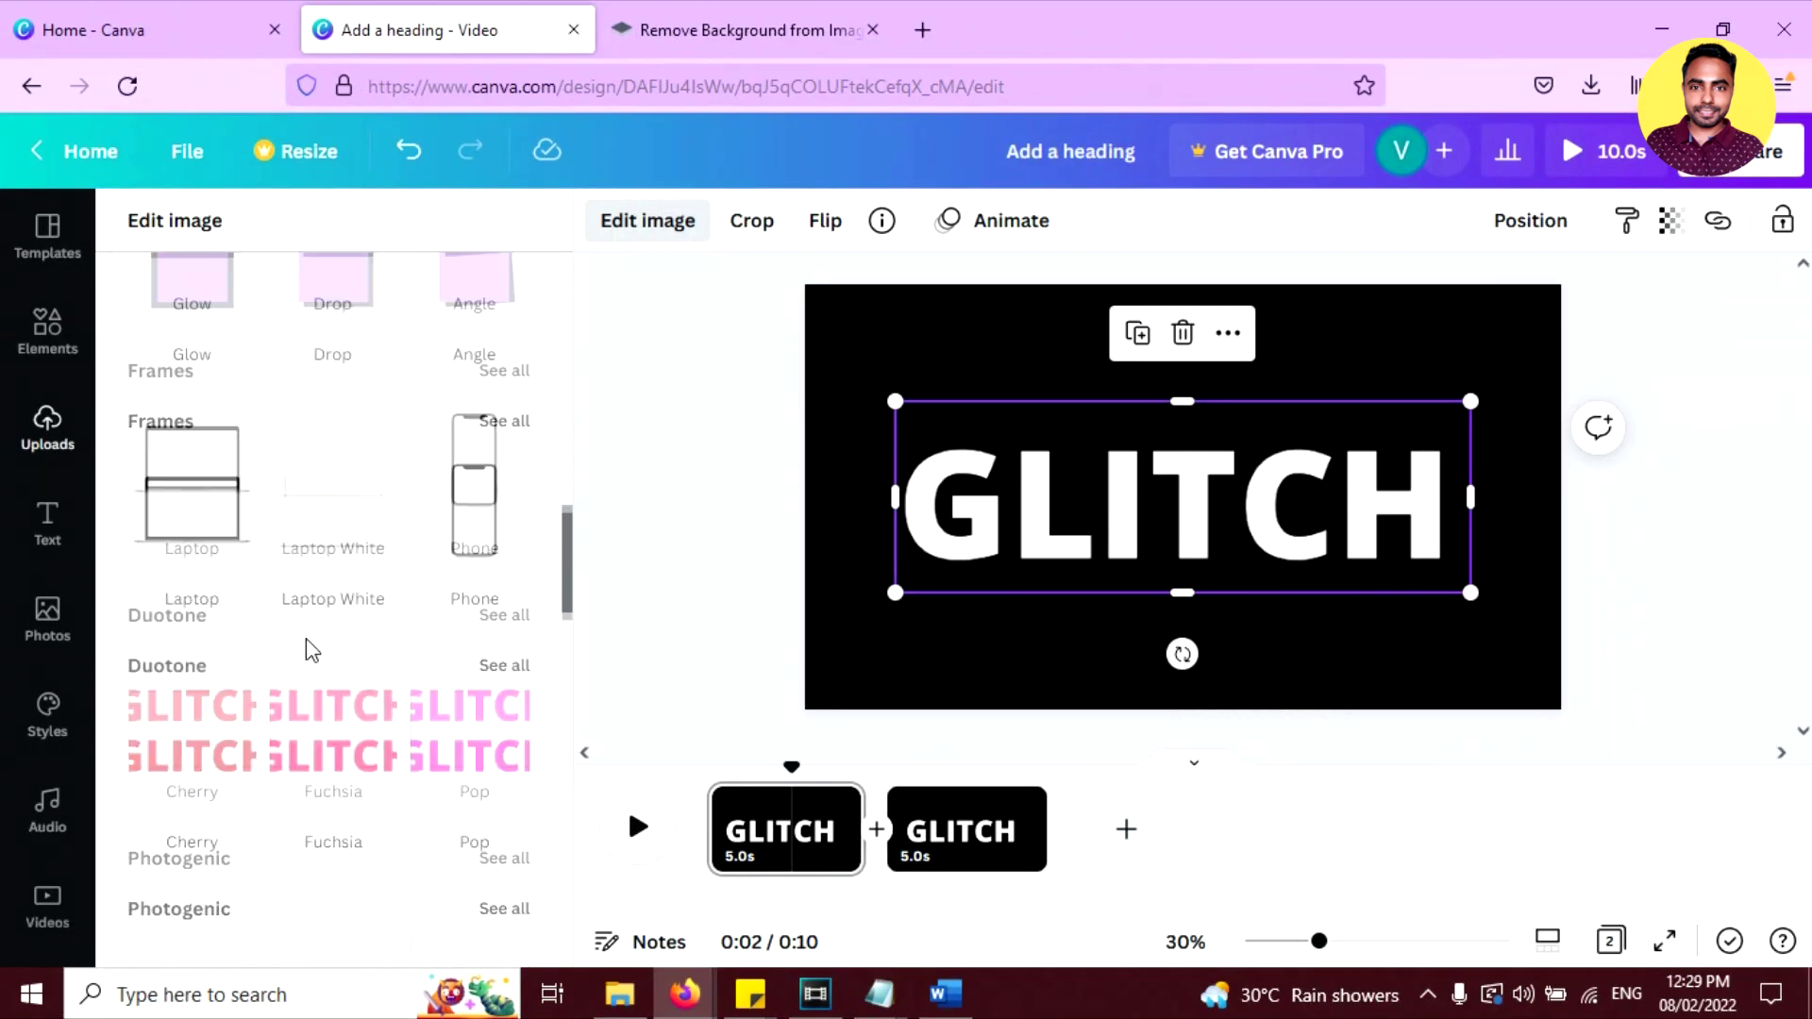
pyautogui.scroll(-10, 309, 652)
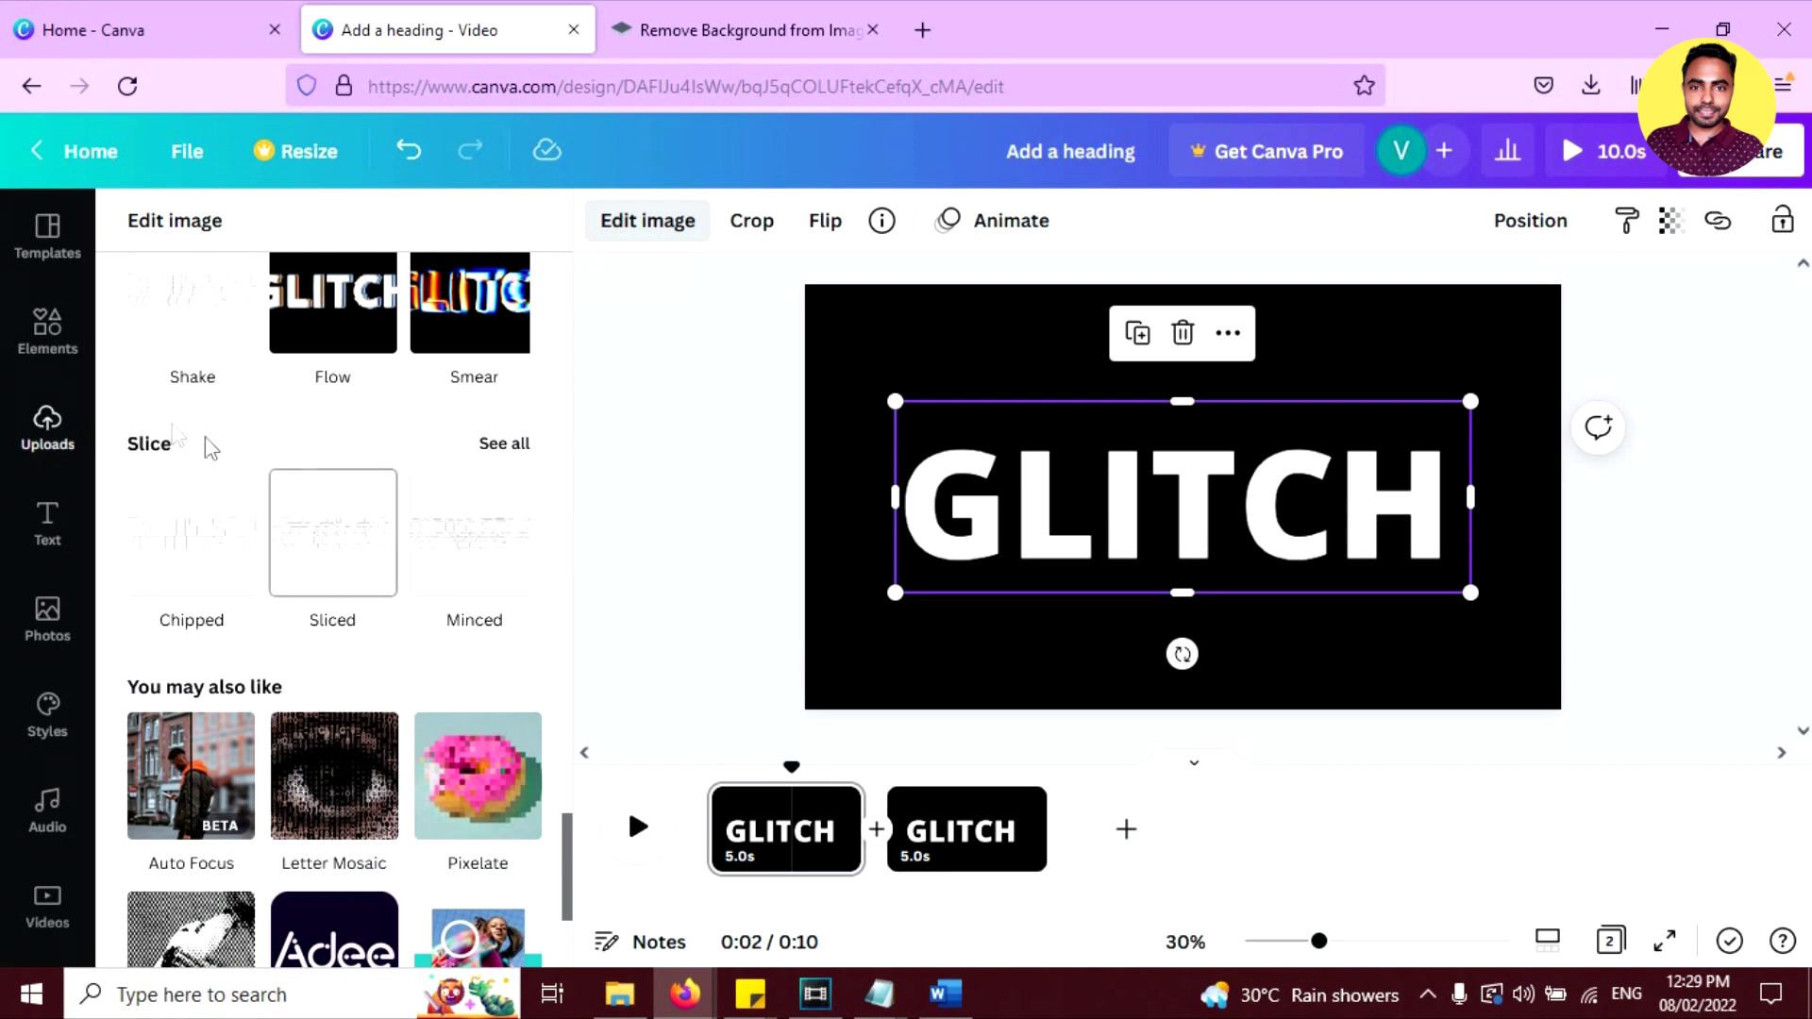
pyautogui.click(324, 566)
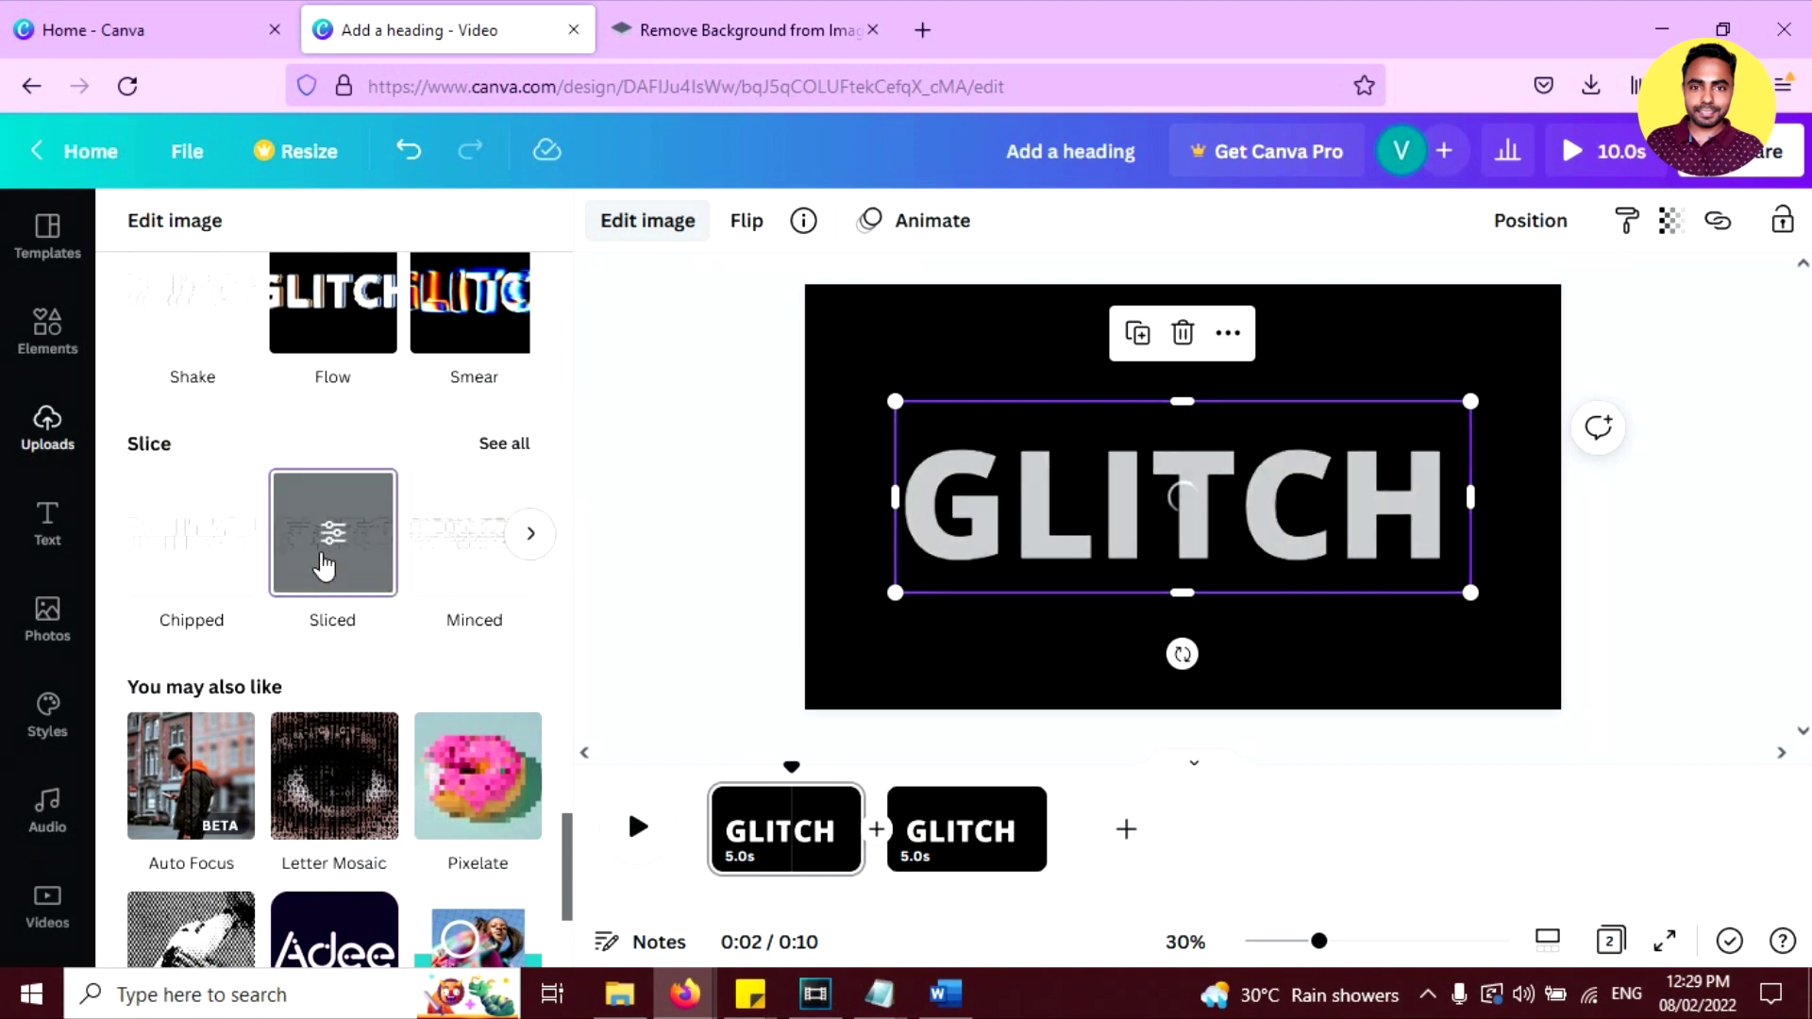
pyautogui.click(332, 542)
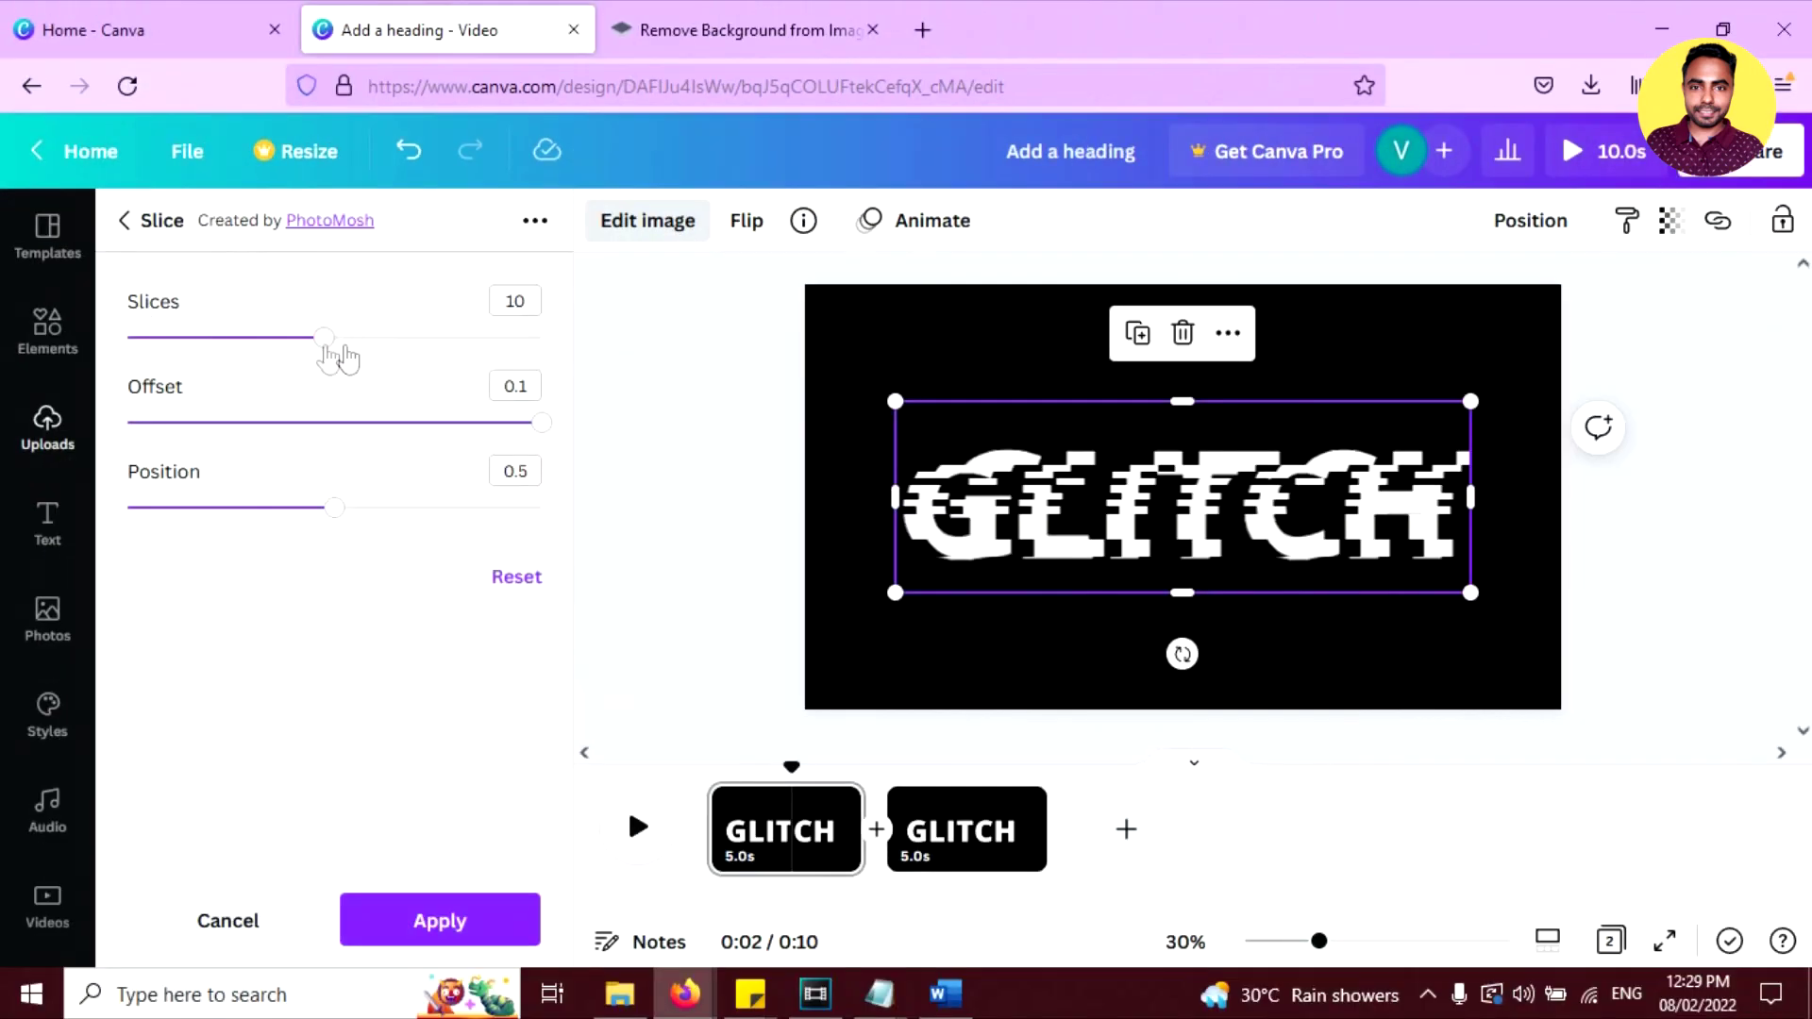
pyautogui.moveTo(324, 338); pyautogui.dragTo(542, 338)
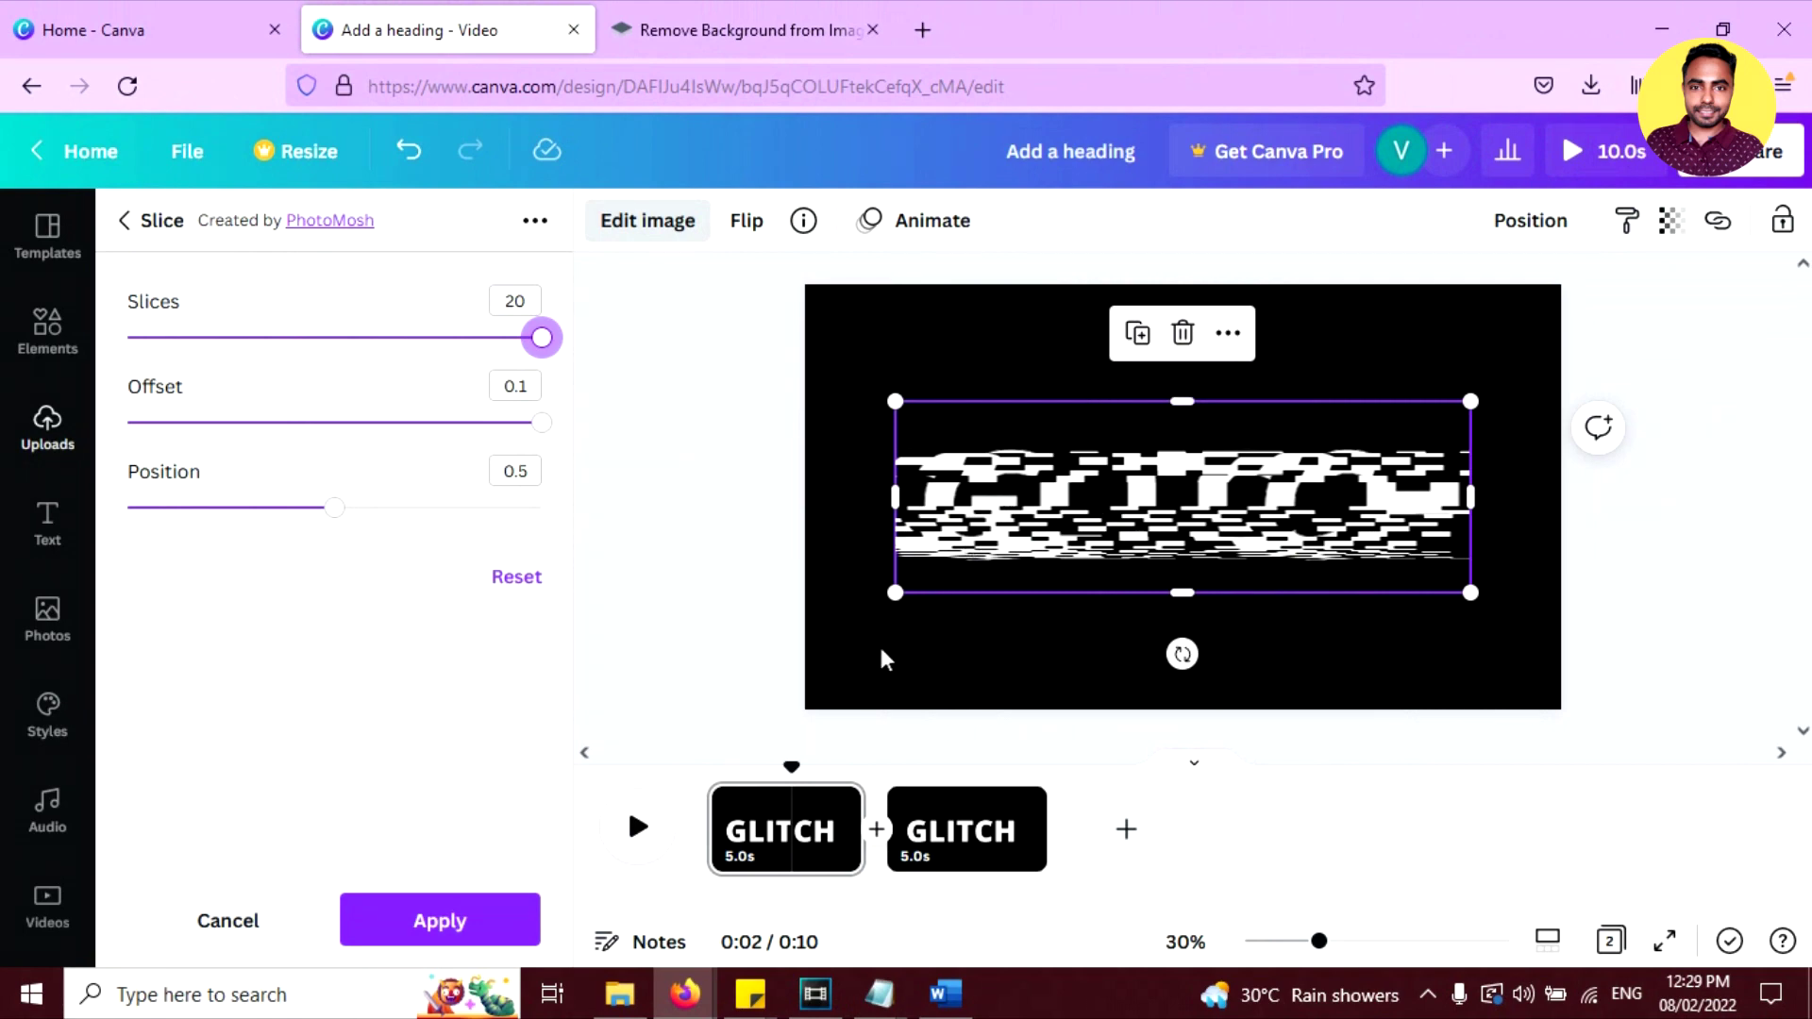
pyautogui.click(899, 728)
pyautogui.click(497, 835)
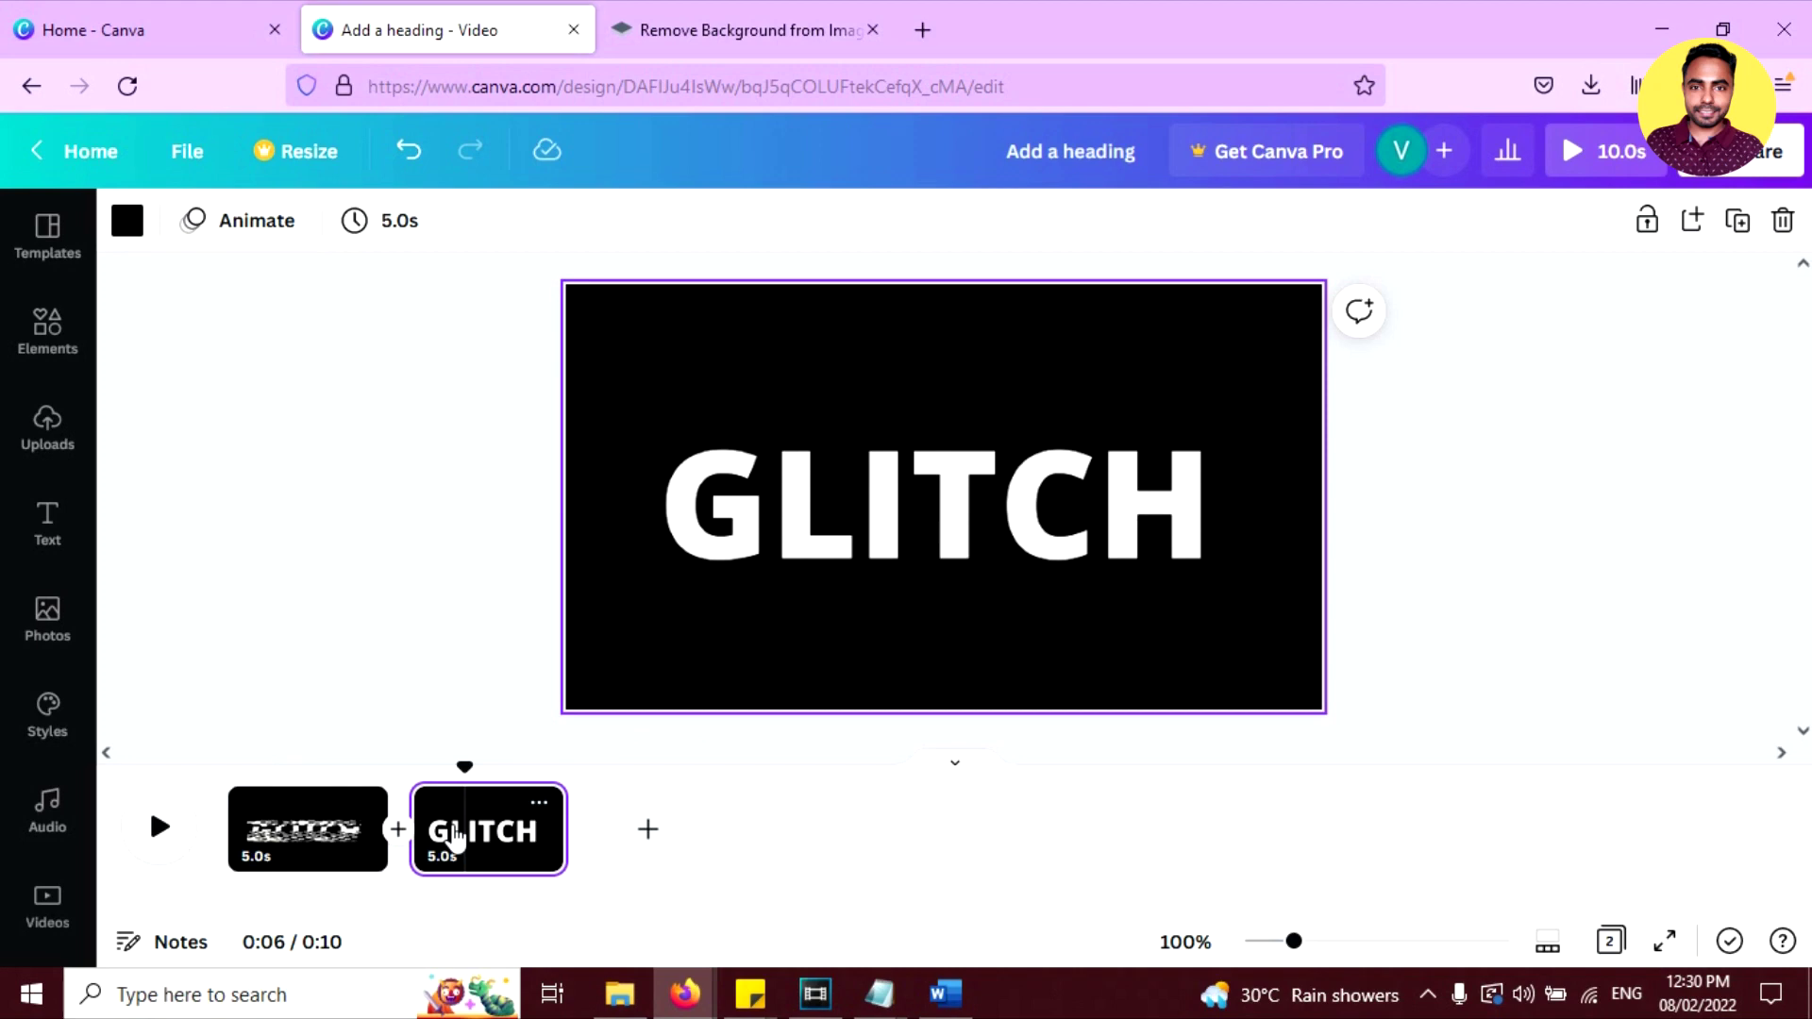
# Duplicate page 2 with Ctrl+D to create a third plain GLITCH page
pyautogui.click(299, 802)
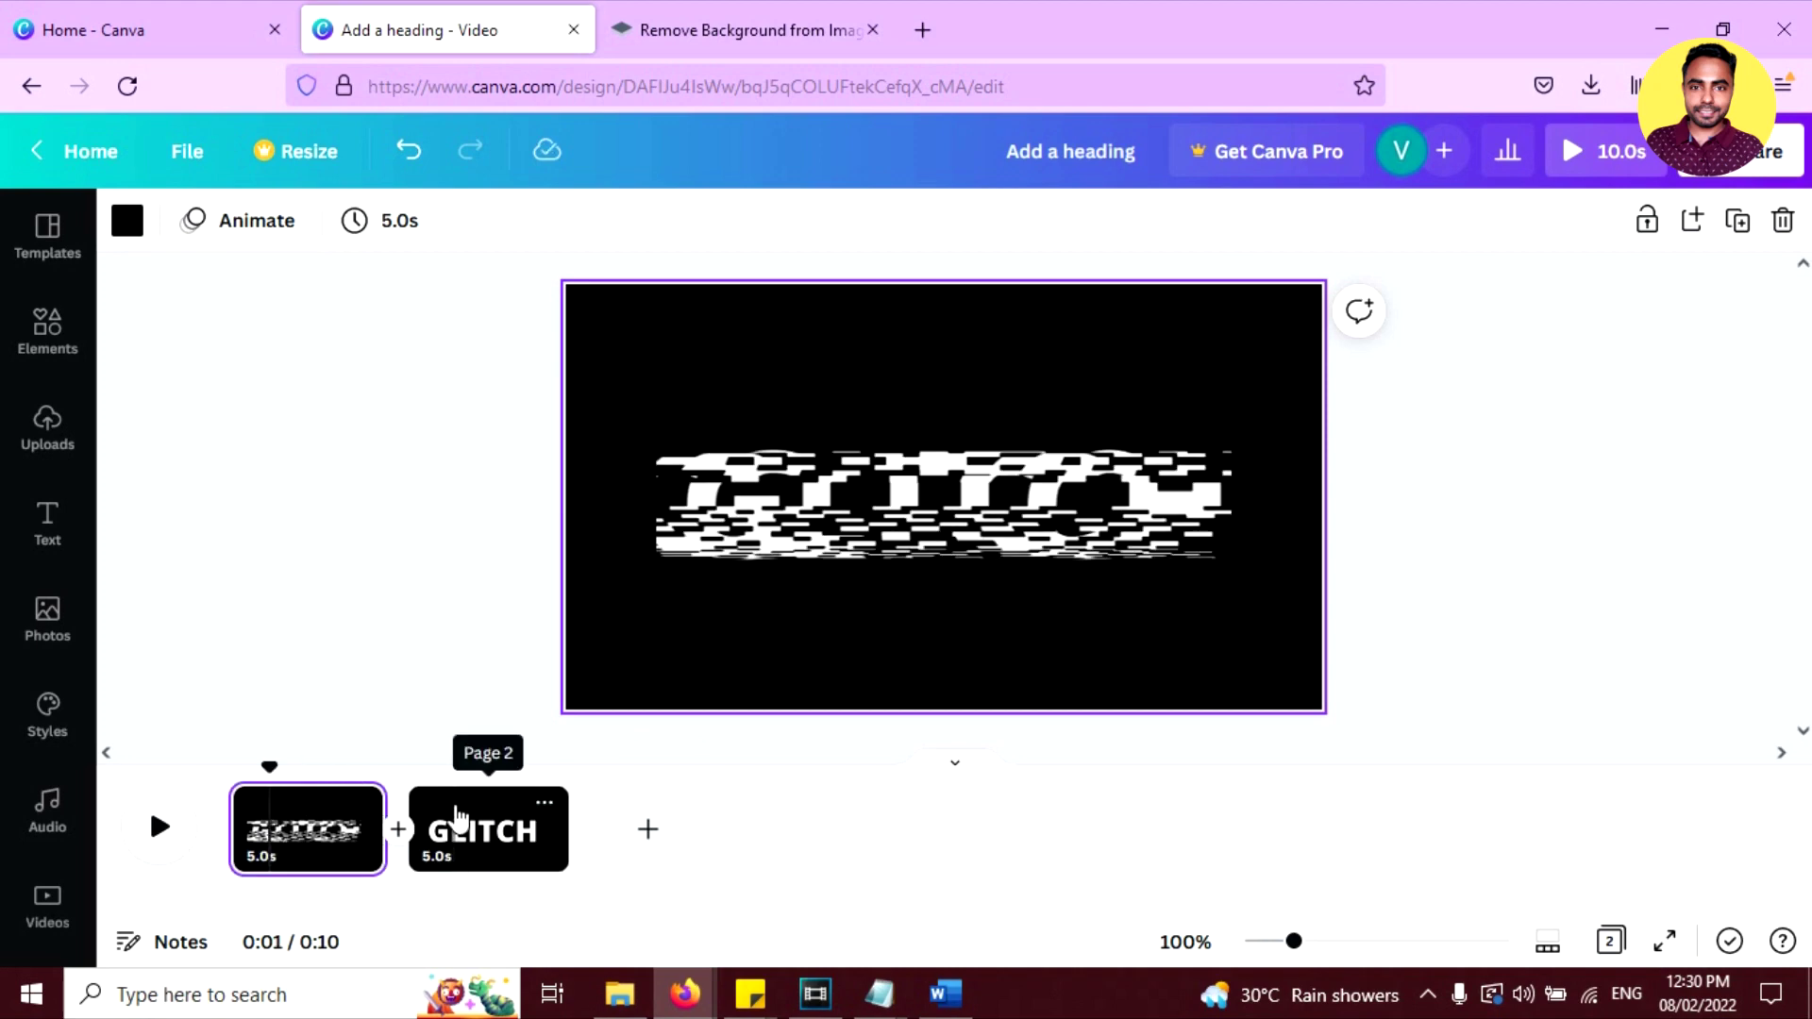
pyautogui.click(456, 818)
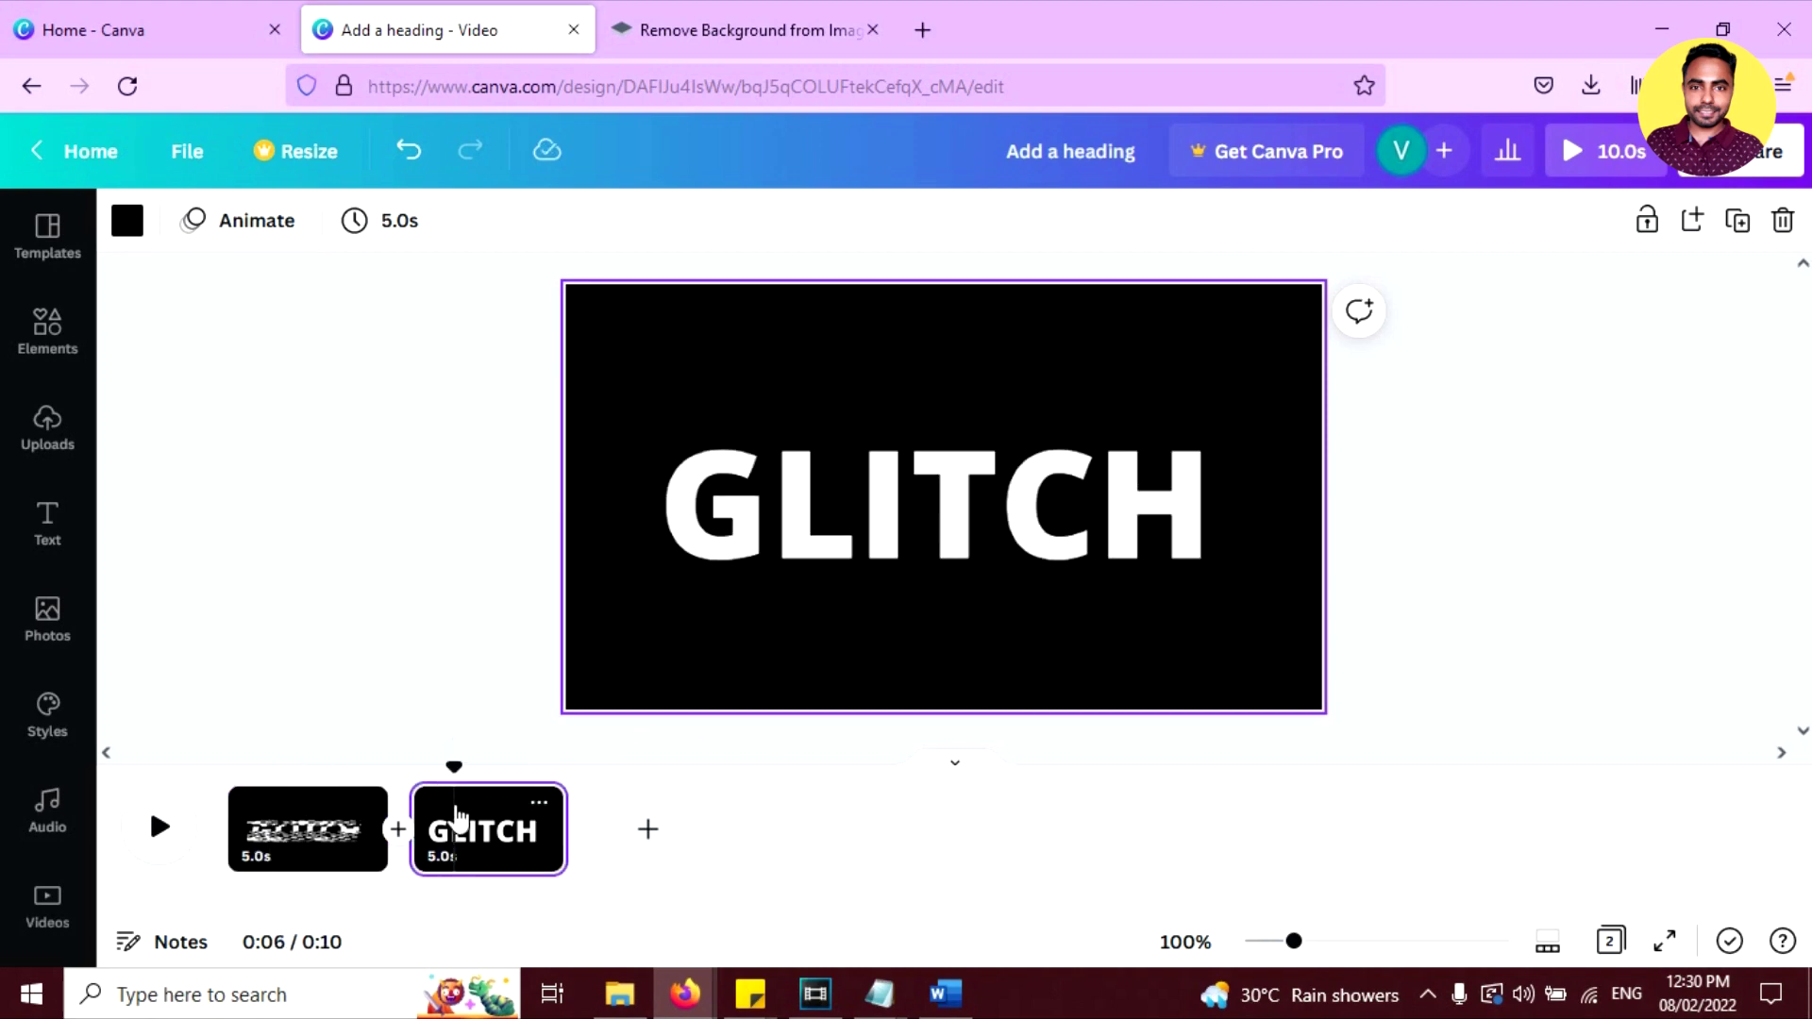
pyautogui.hotkey('ctrl', 'd')
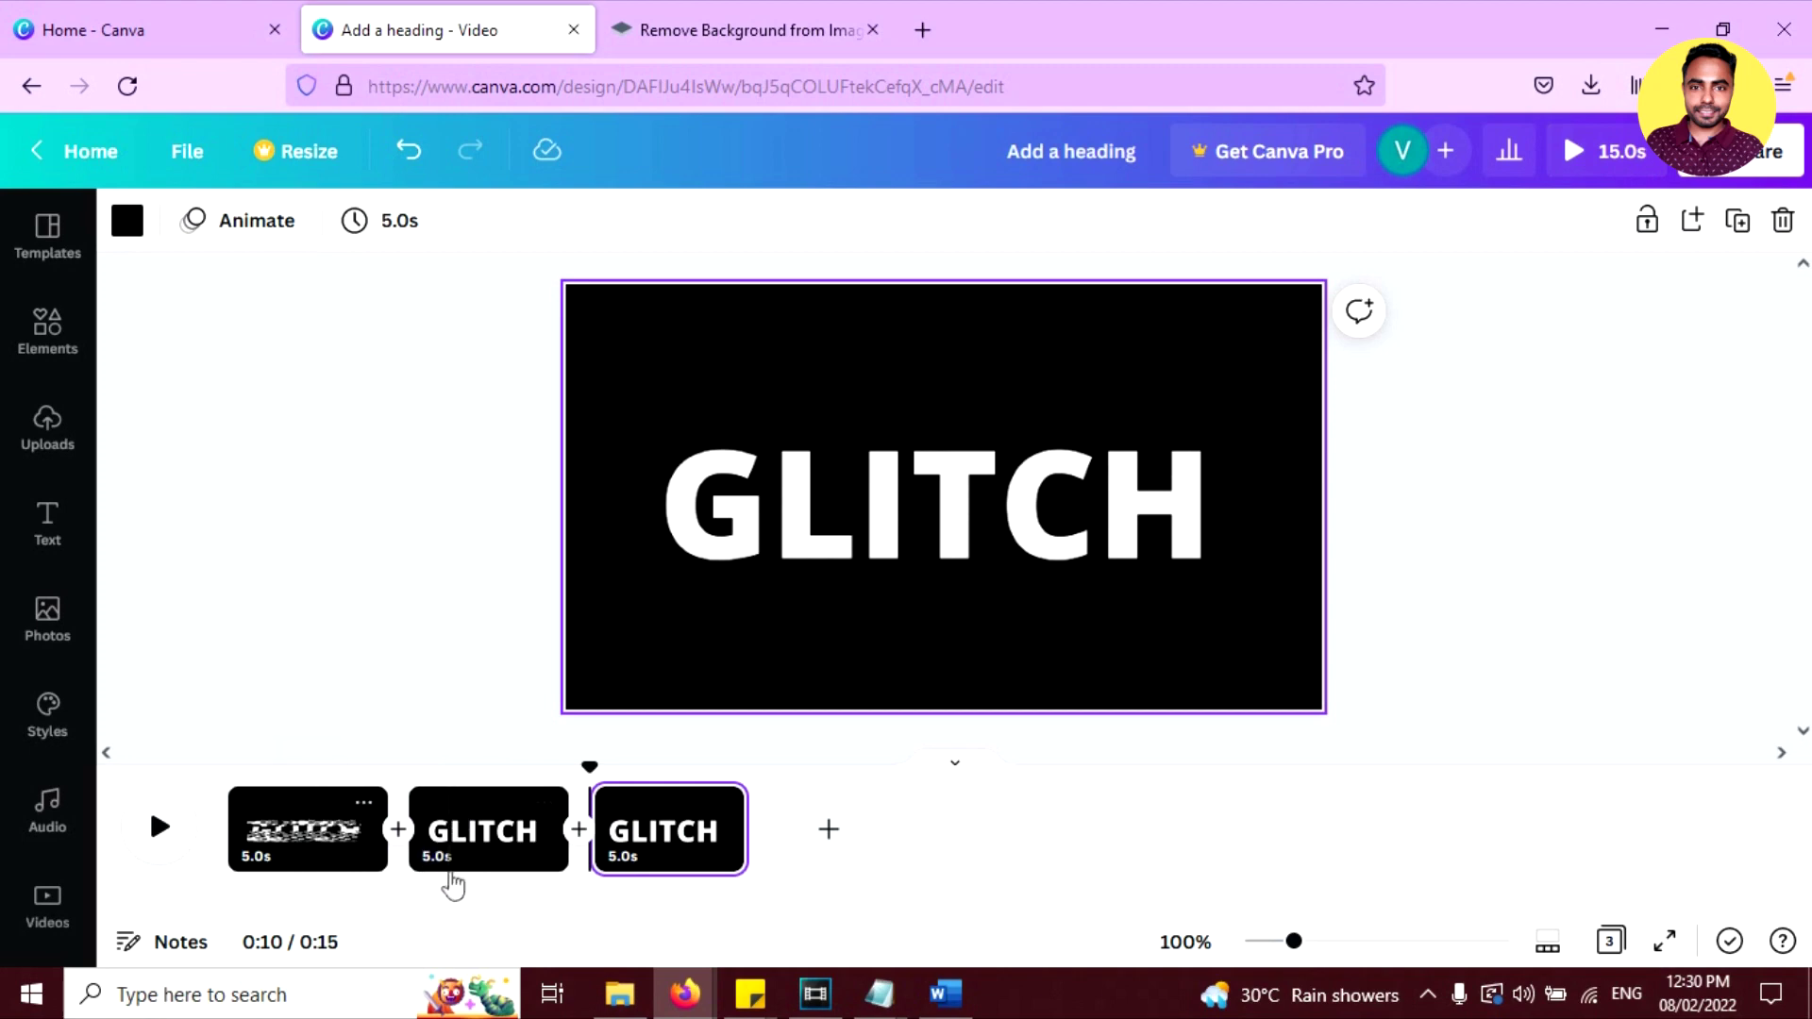
pyautogui.click(464, 849)
pyautogui.click(831, 540)
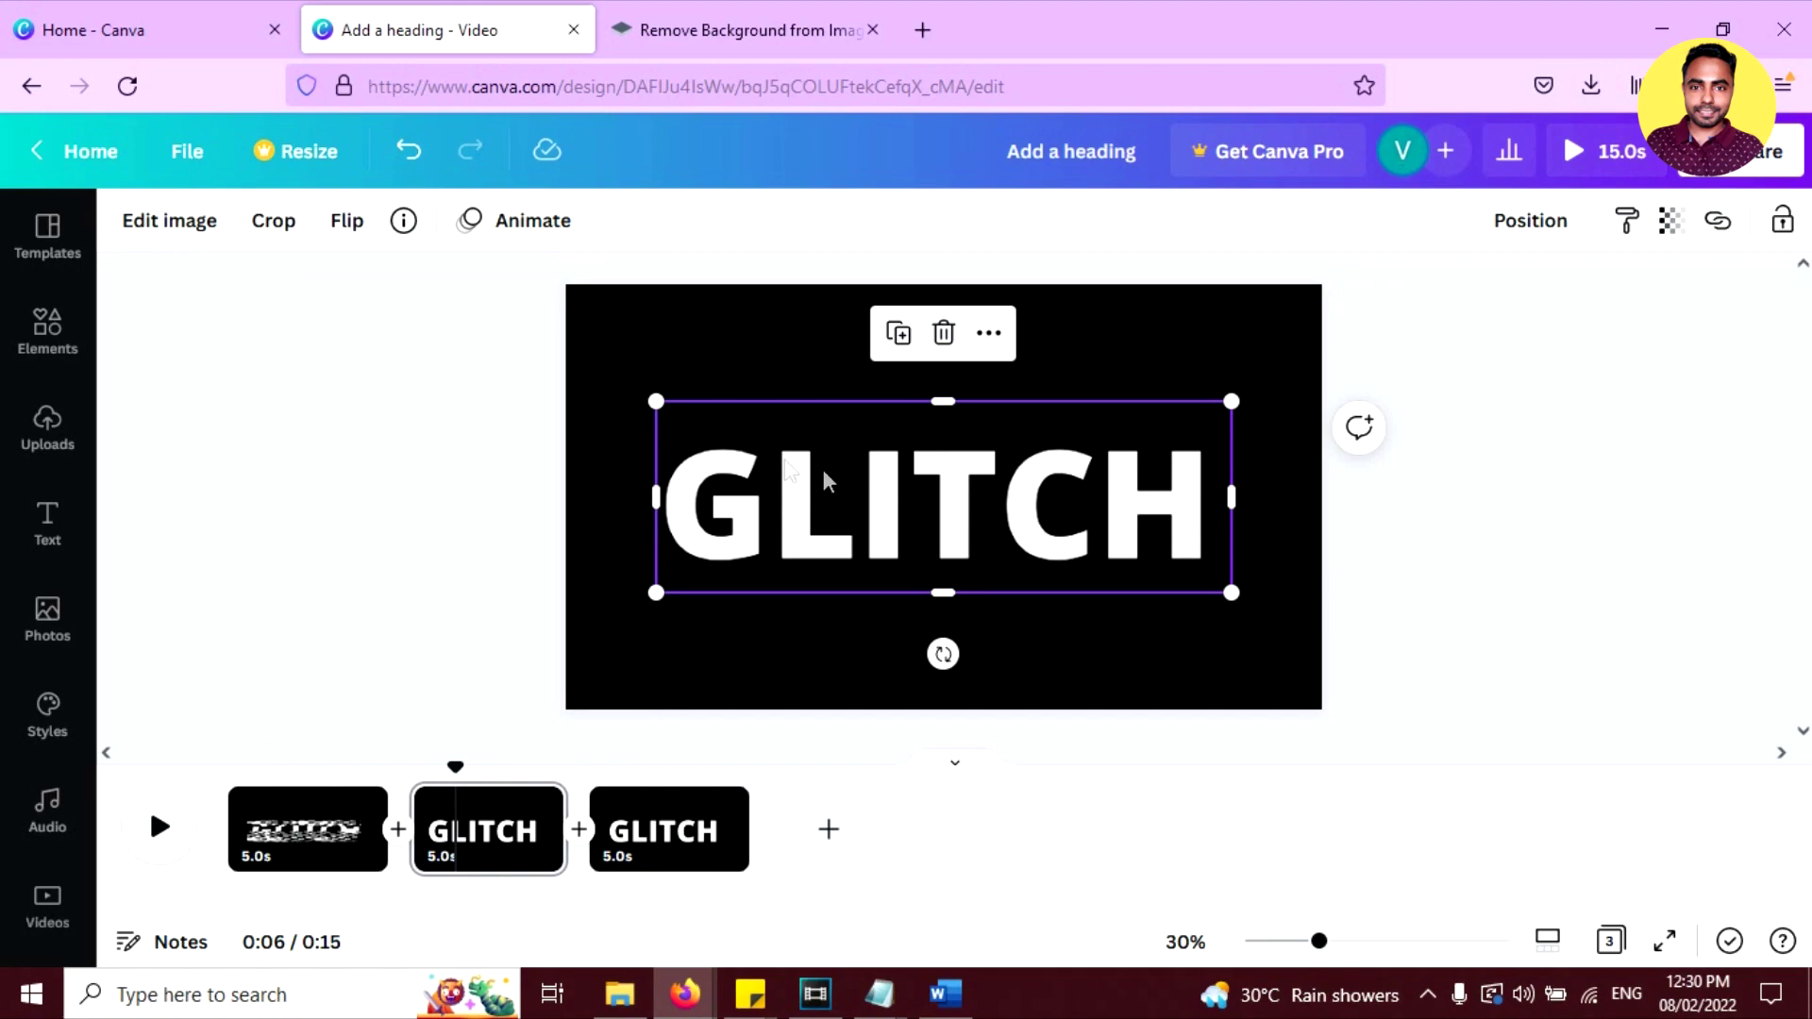
# Apply a Sliced effect with 18 slices to page 2's GLITCH text
pyautogui.click(169, 220)
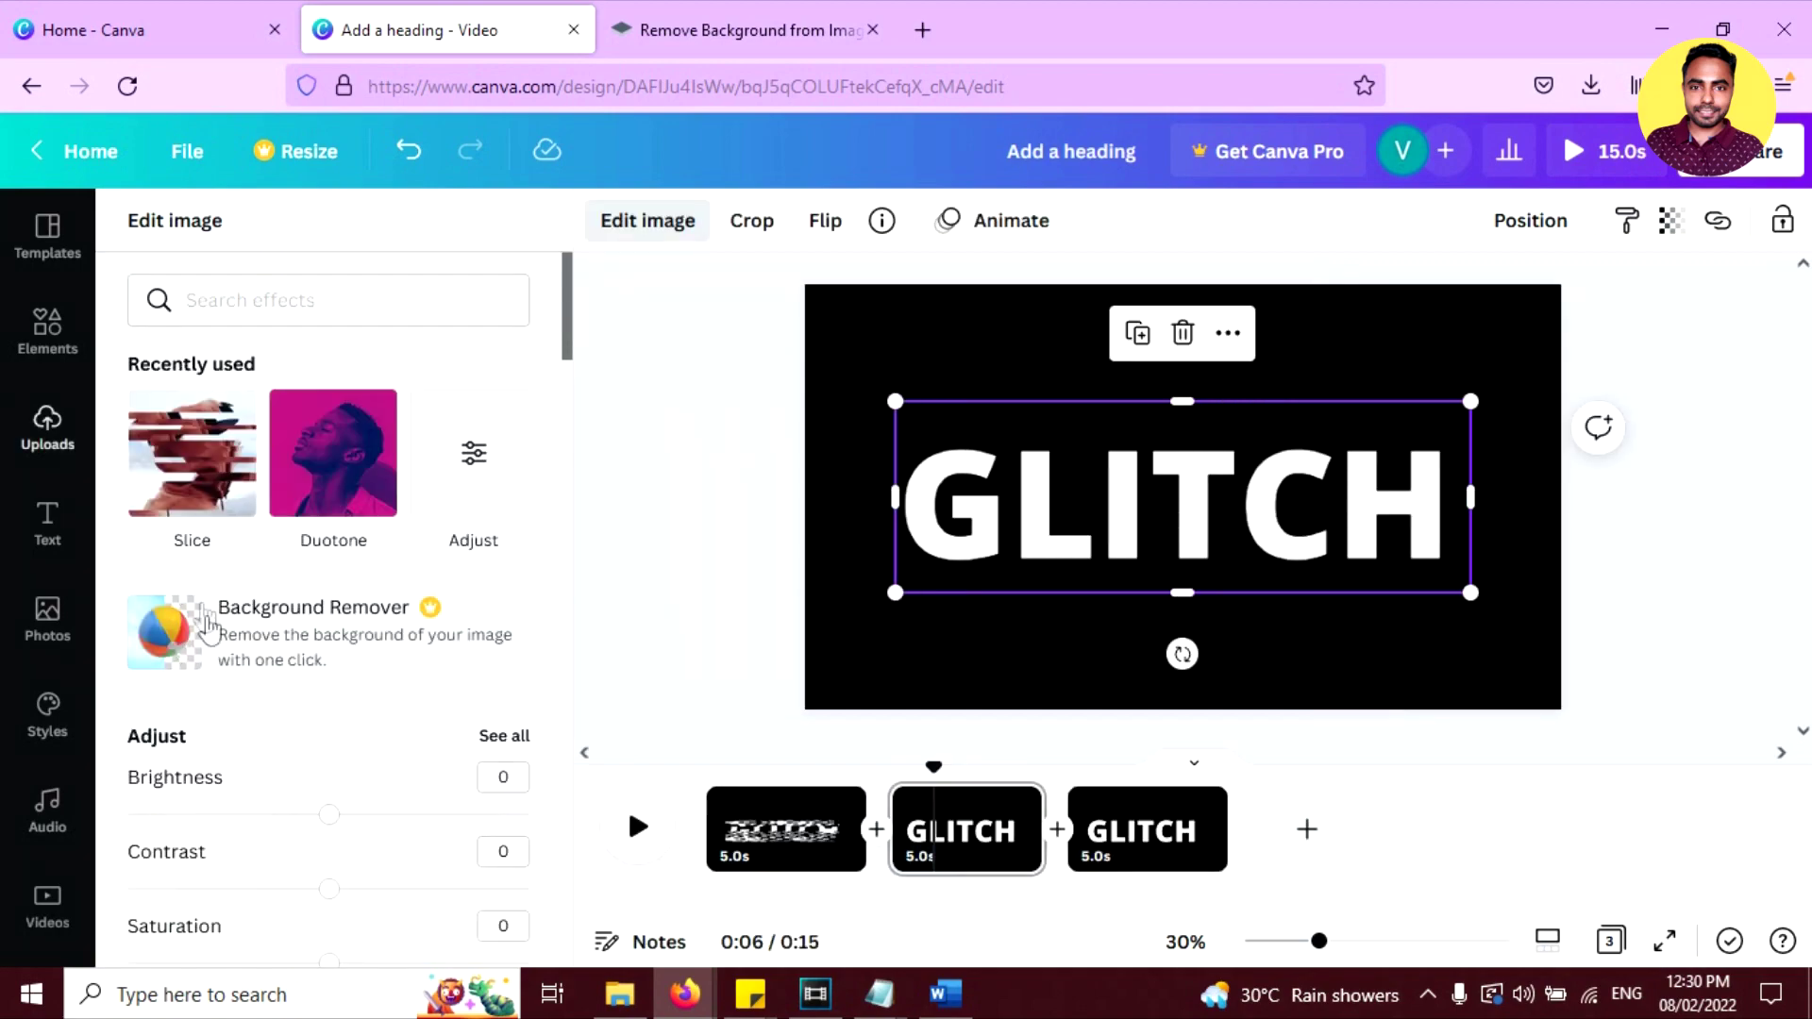
pyautogui.scroll(-7, 207, 628)
pyautogui.scroll(5, 218, 651)
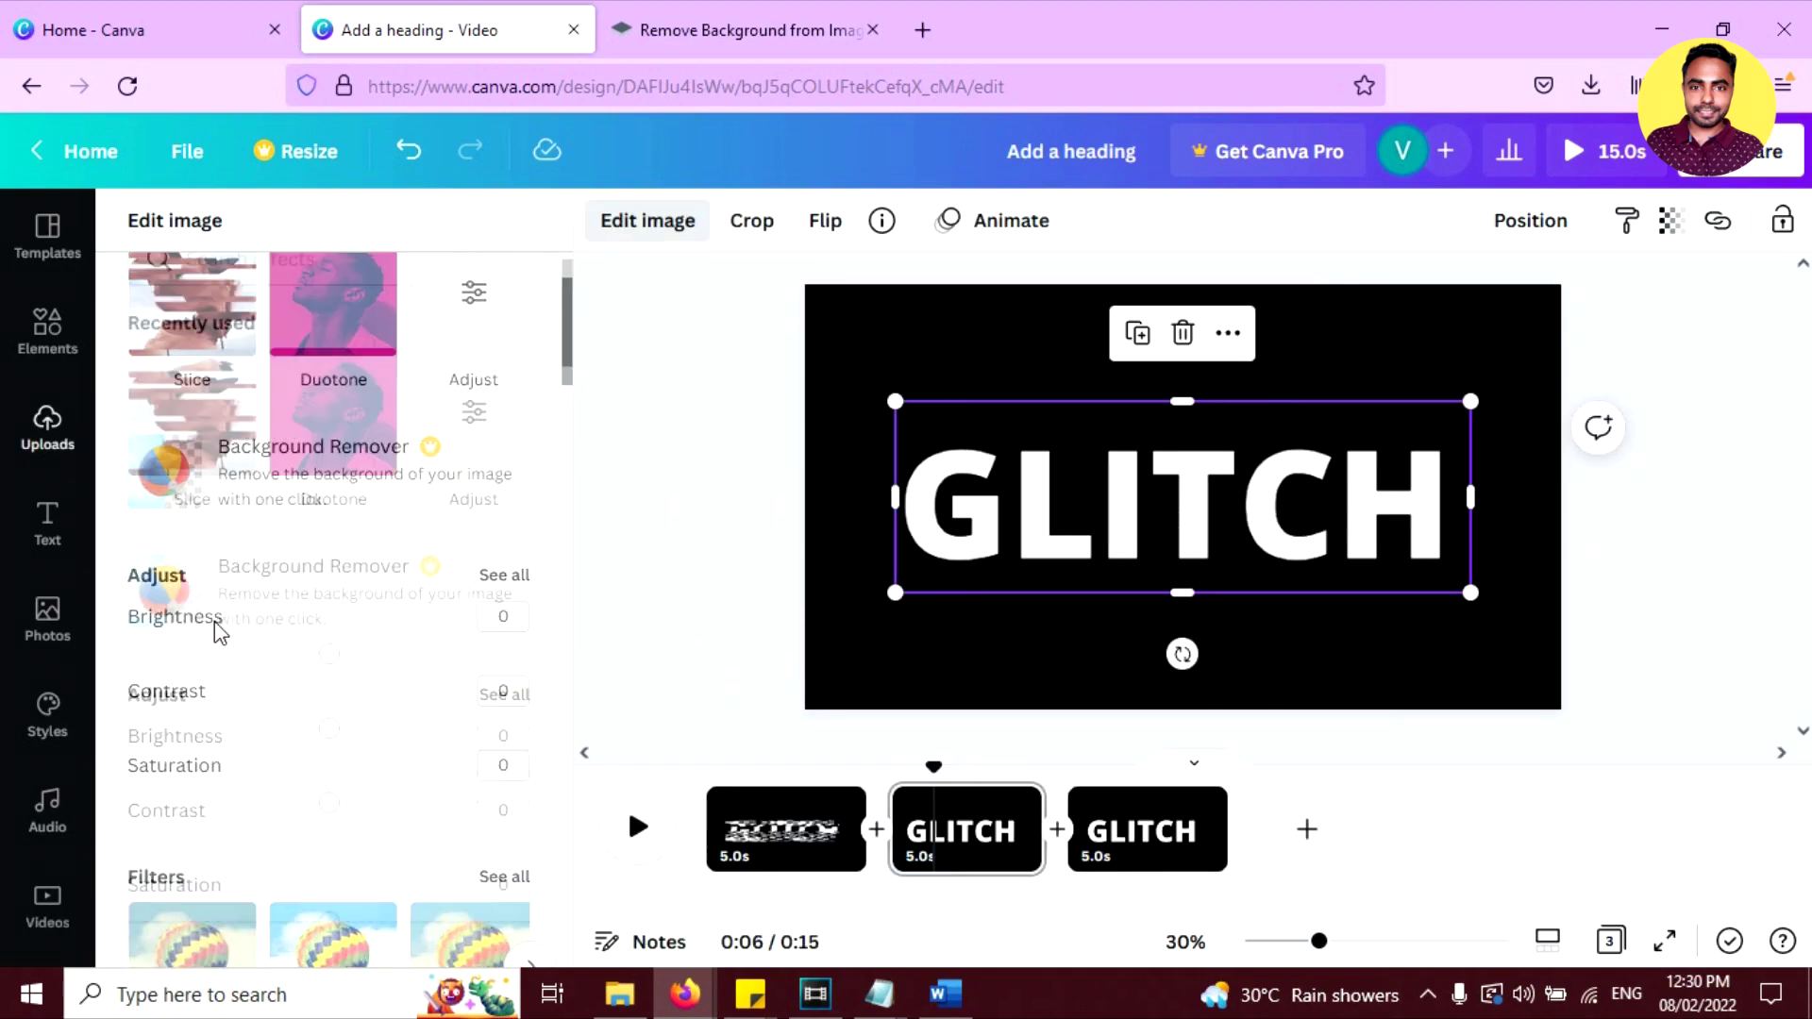
pyautogui.scroll(-10, 224, 594)
pyautogui.scroll(-12, 230, 612)
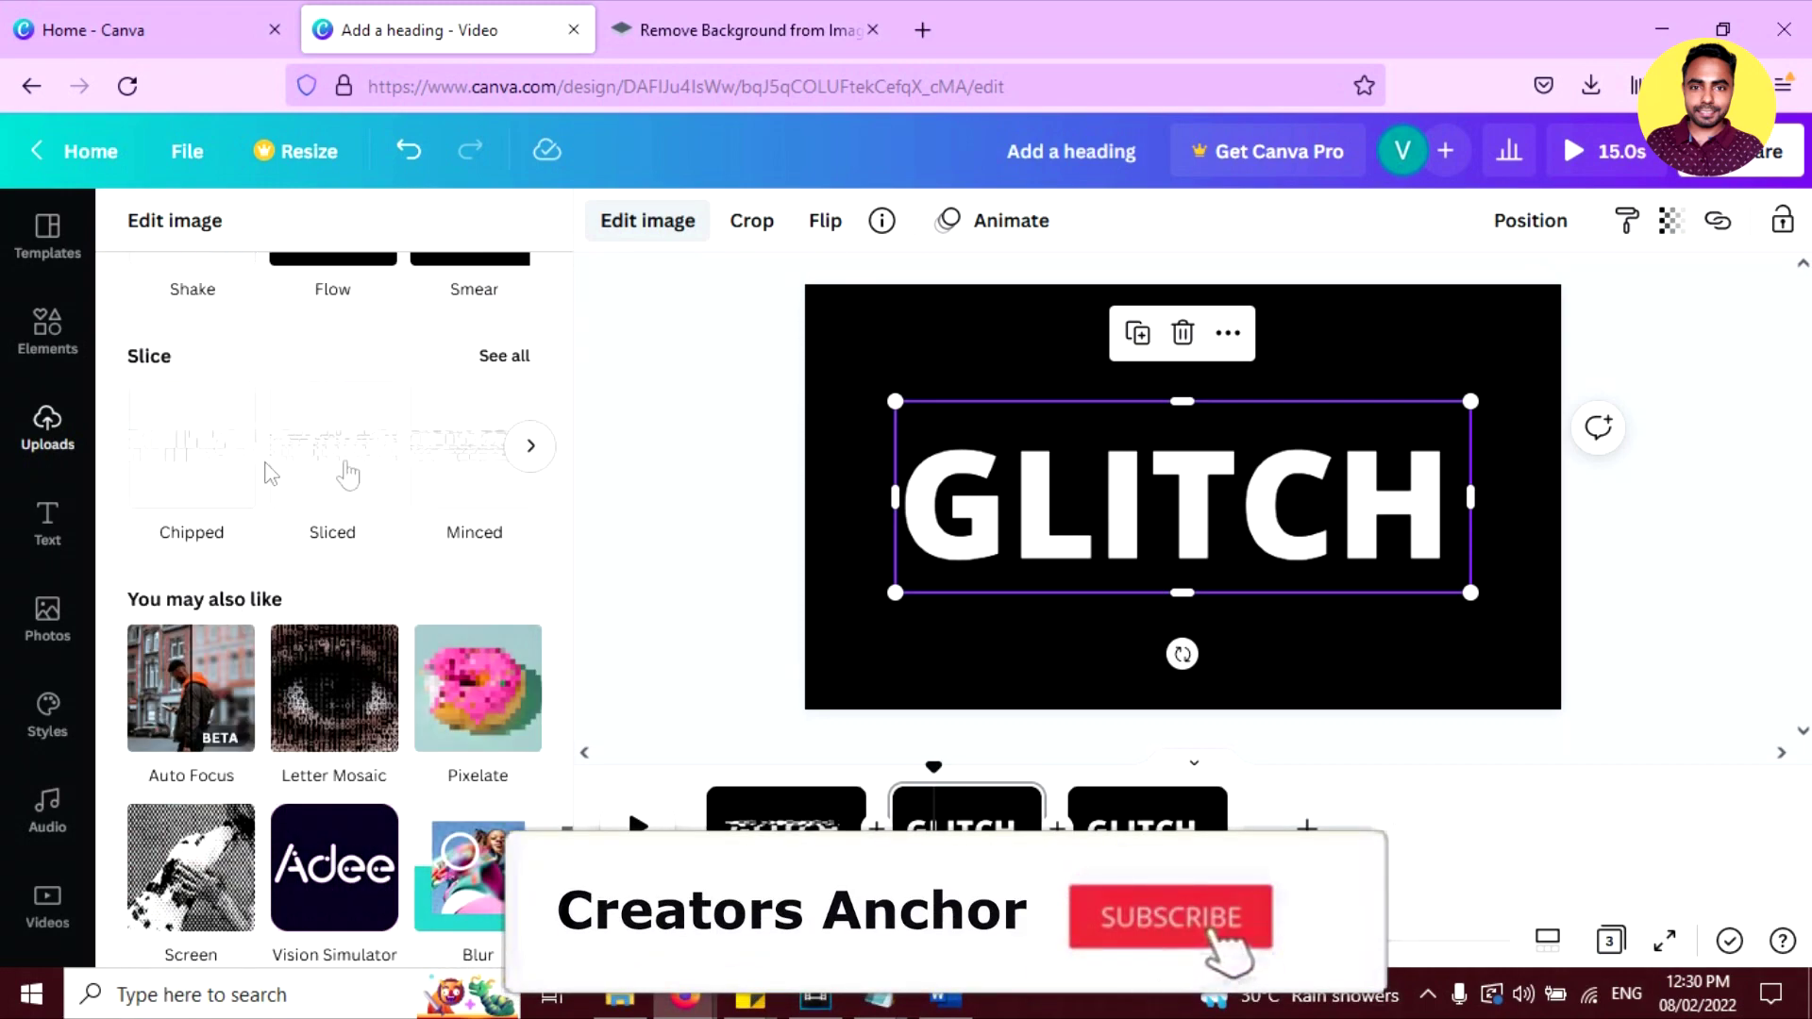
pyautogui.click(344, 472)
pyautogui.click(340, 469)
pyautogui.moveTo(319, 339); pyautogui.dragTo(505, 349)
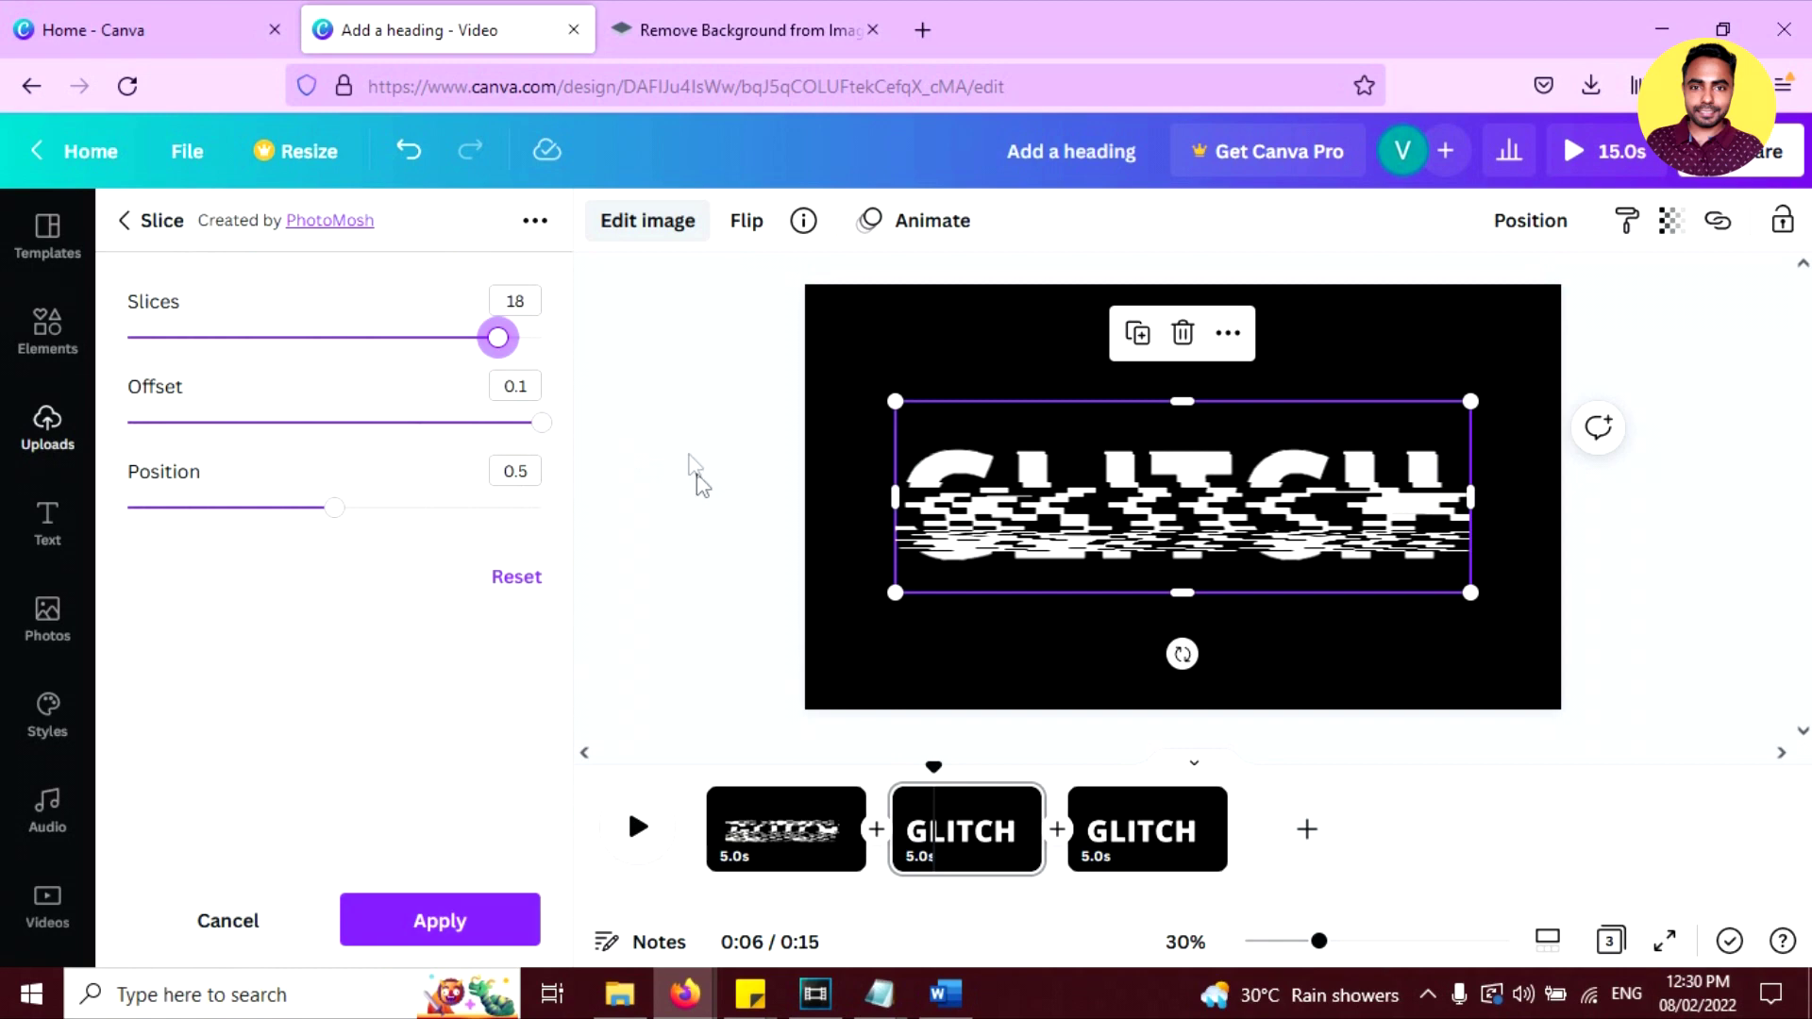
pyautogui.click(982, 854)
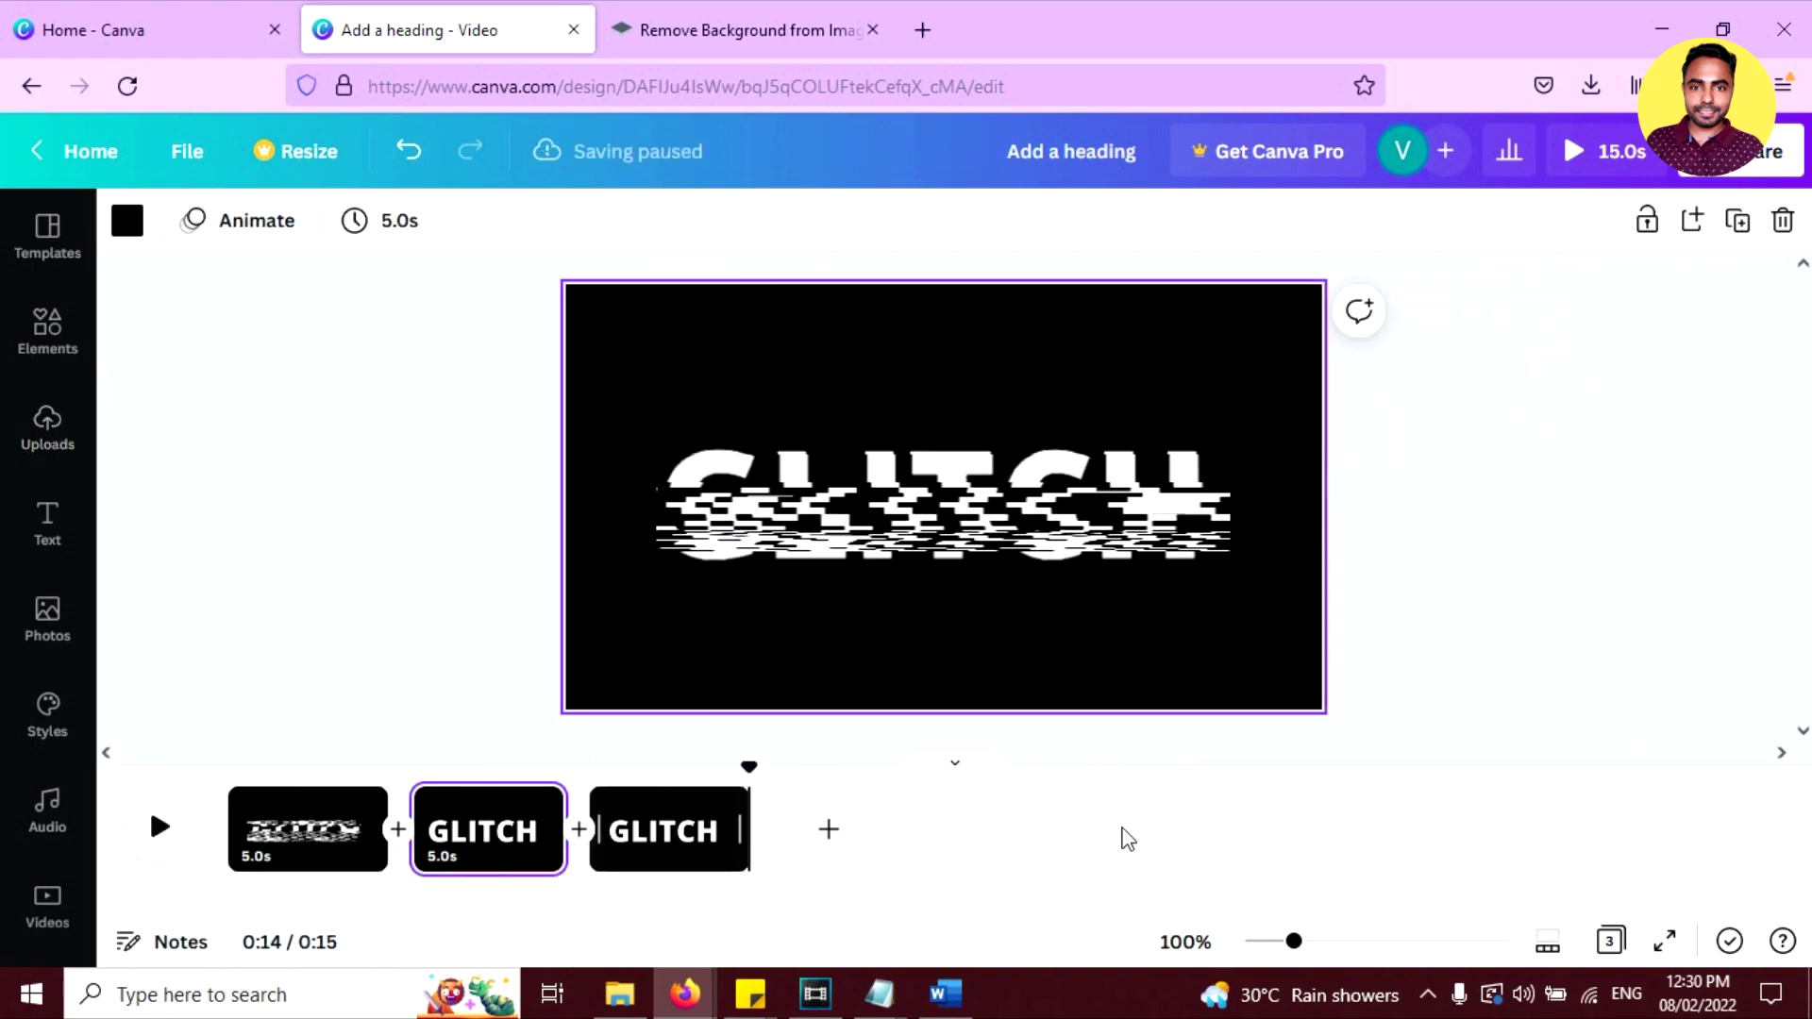
pyautogui.click(672, 836)
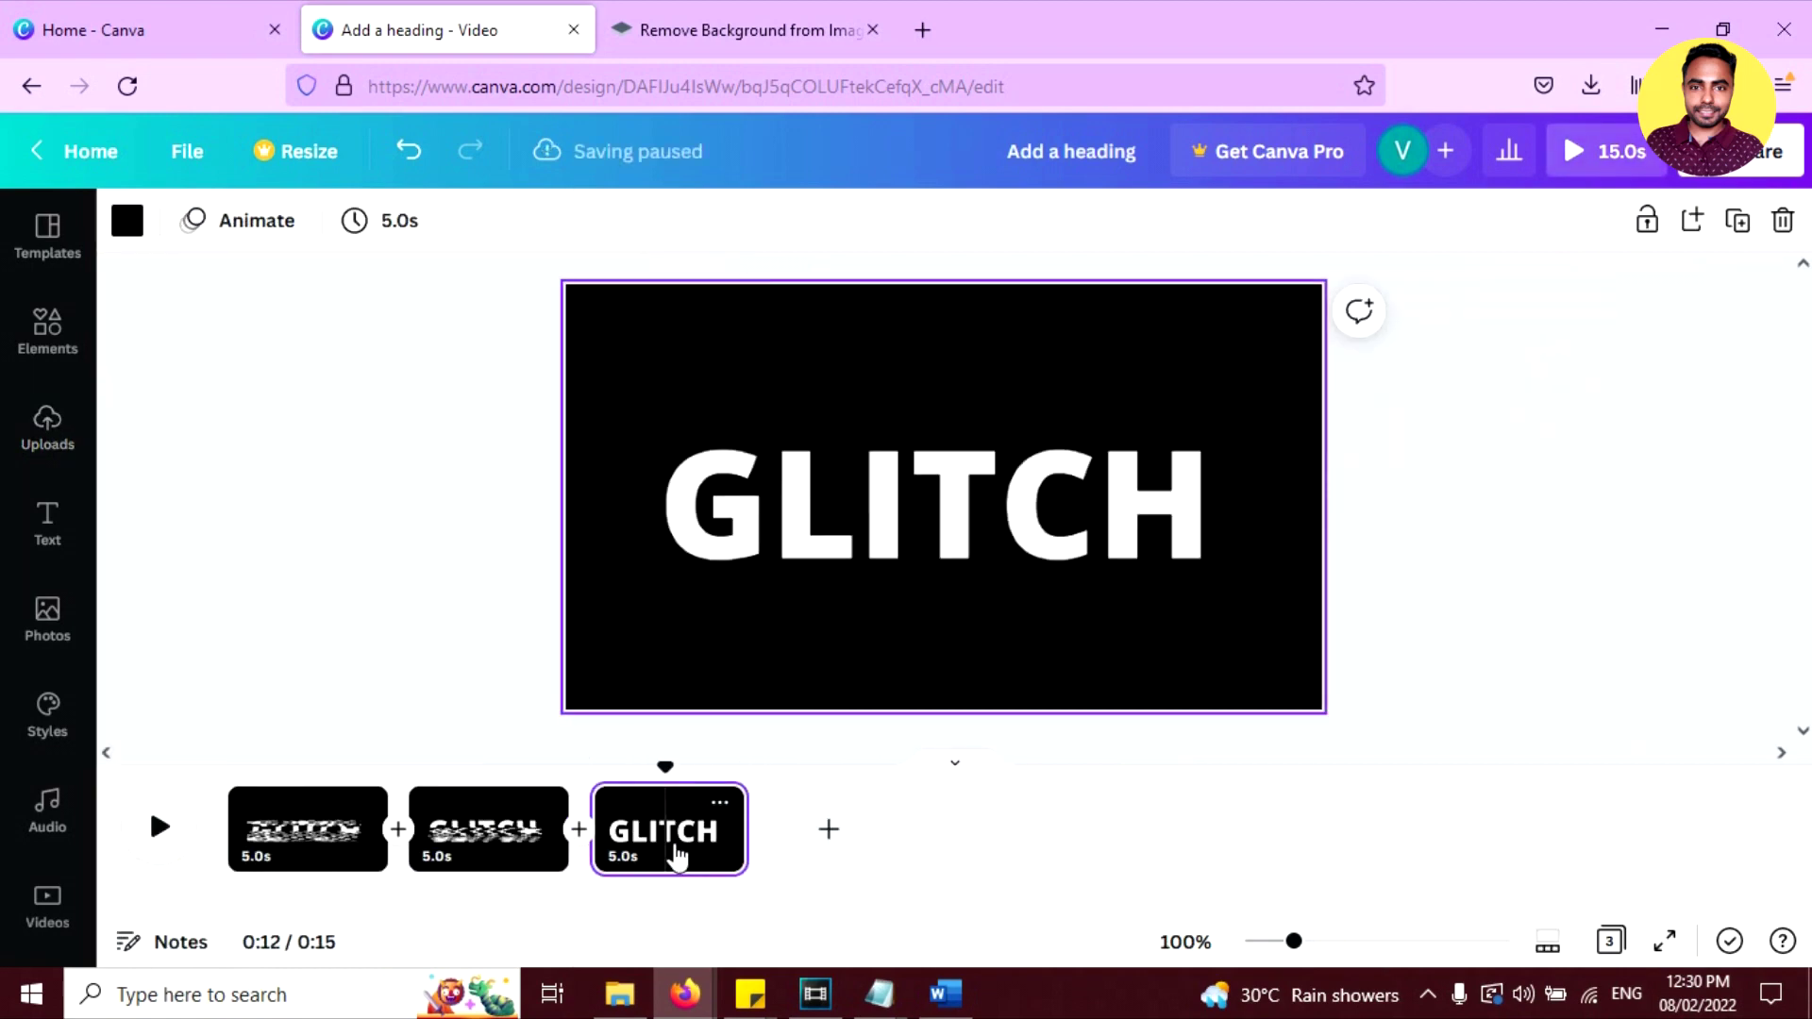
# Duplicate page 3 into a new fourth page and select page 3's GLITCH text
pyautogui.hotkey('ctrl', 'd')
pyautogui.click(661, 836)
pyautogui.click(776, 515)
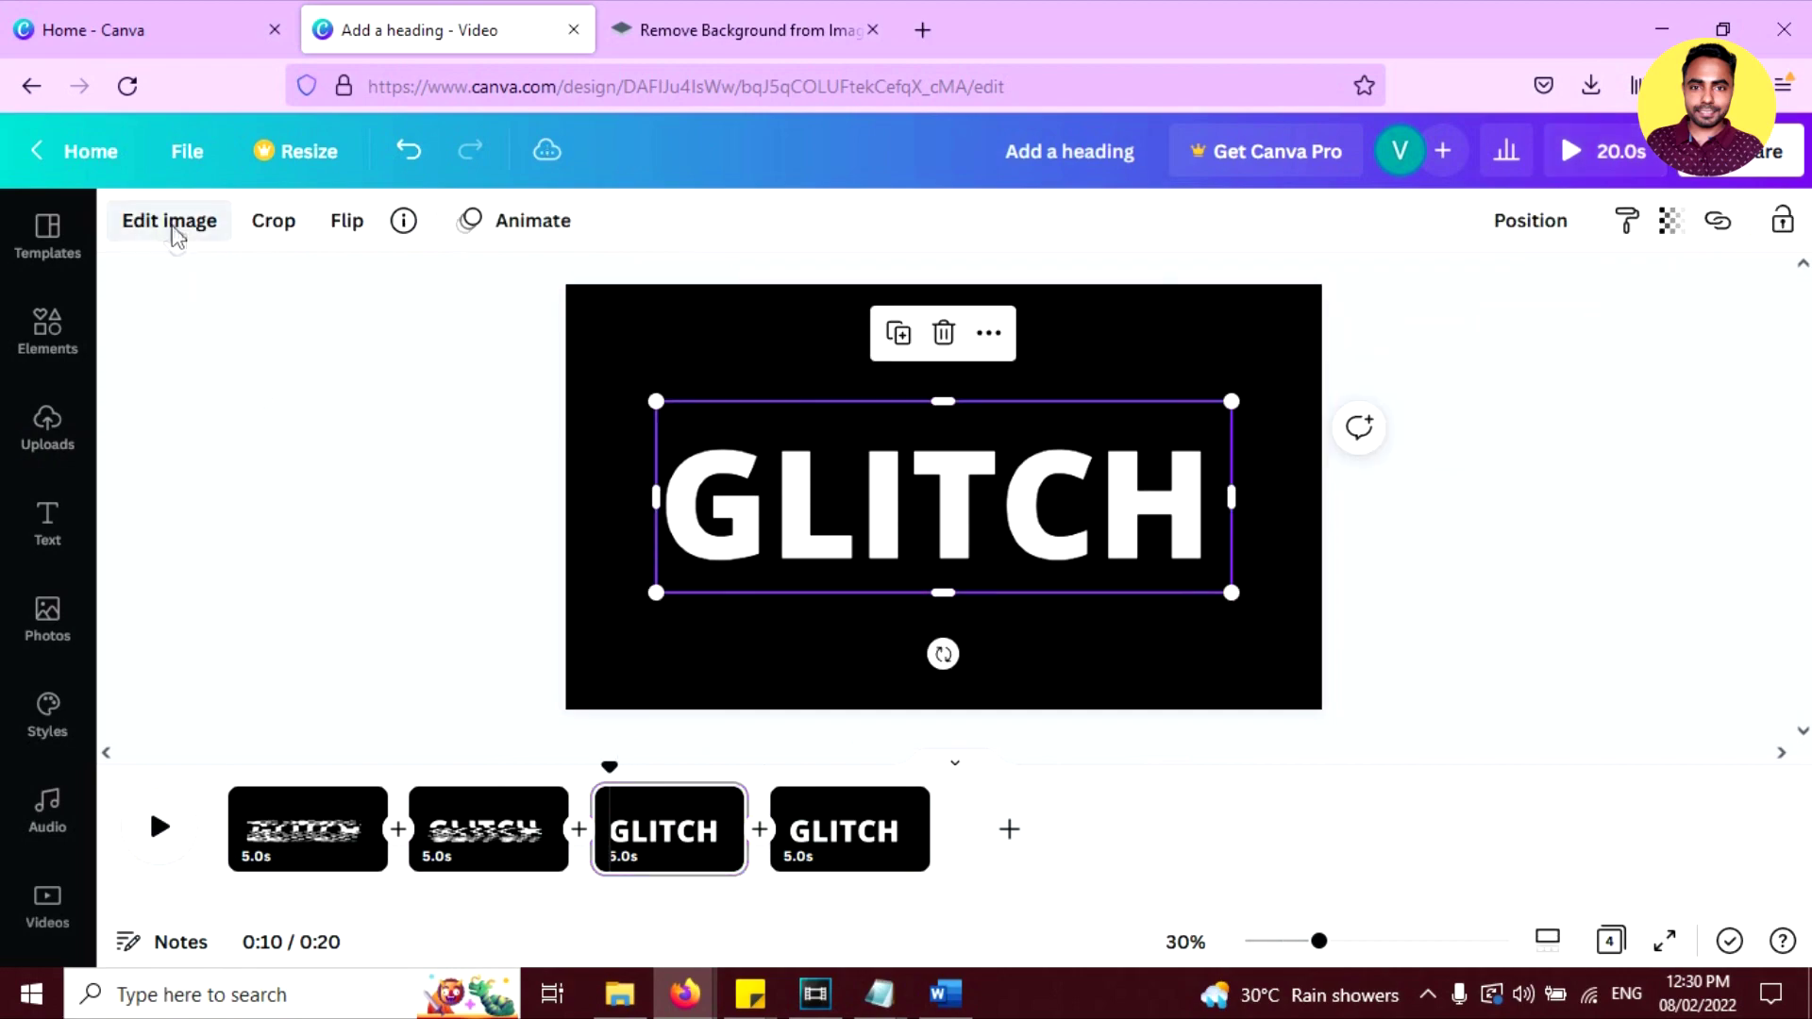
# Apply a Sliced effect to page 3's GLITCH with the slice count set to 16
pyautogui.click(170, 222)
pyautogui.scroll(-5, 224, 566)
pyautogui.scroll(-15, 224, 556)
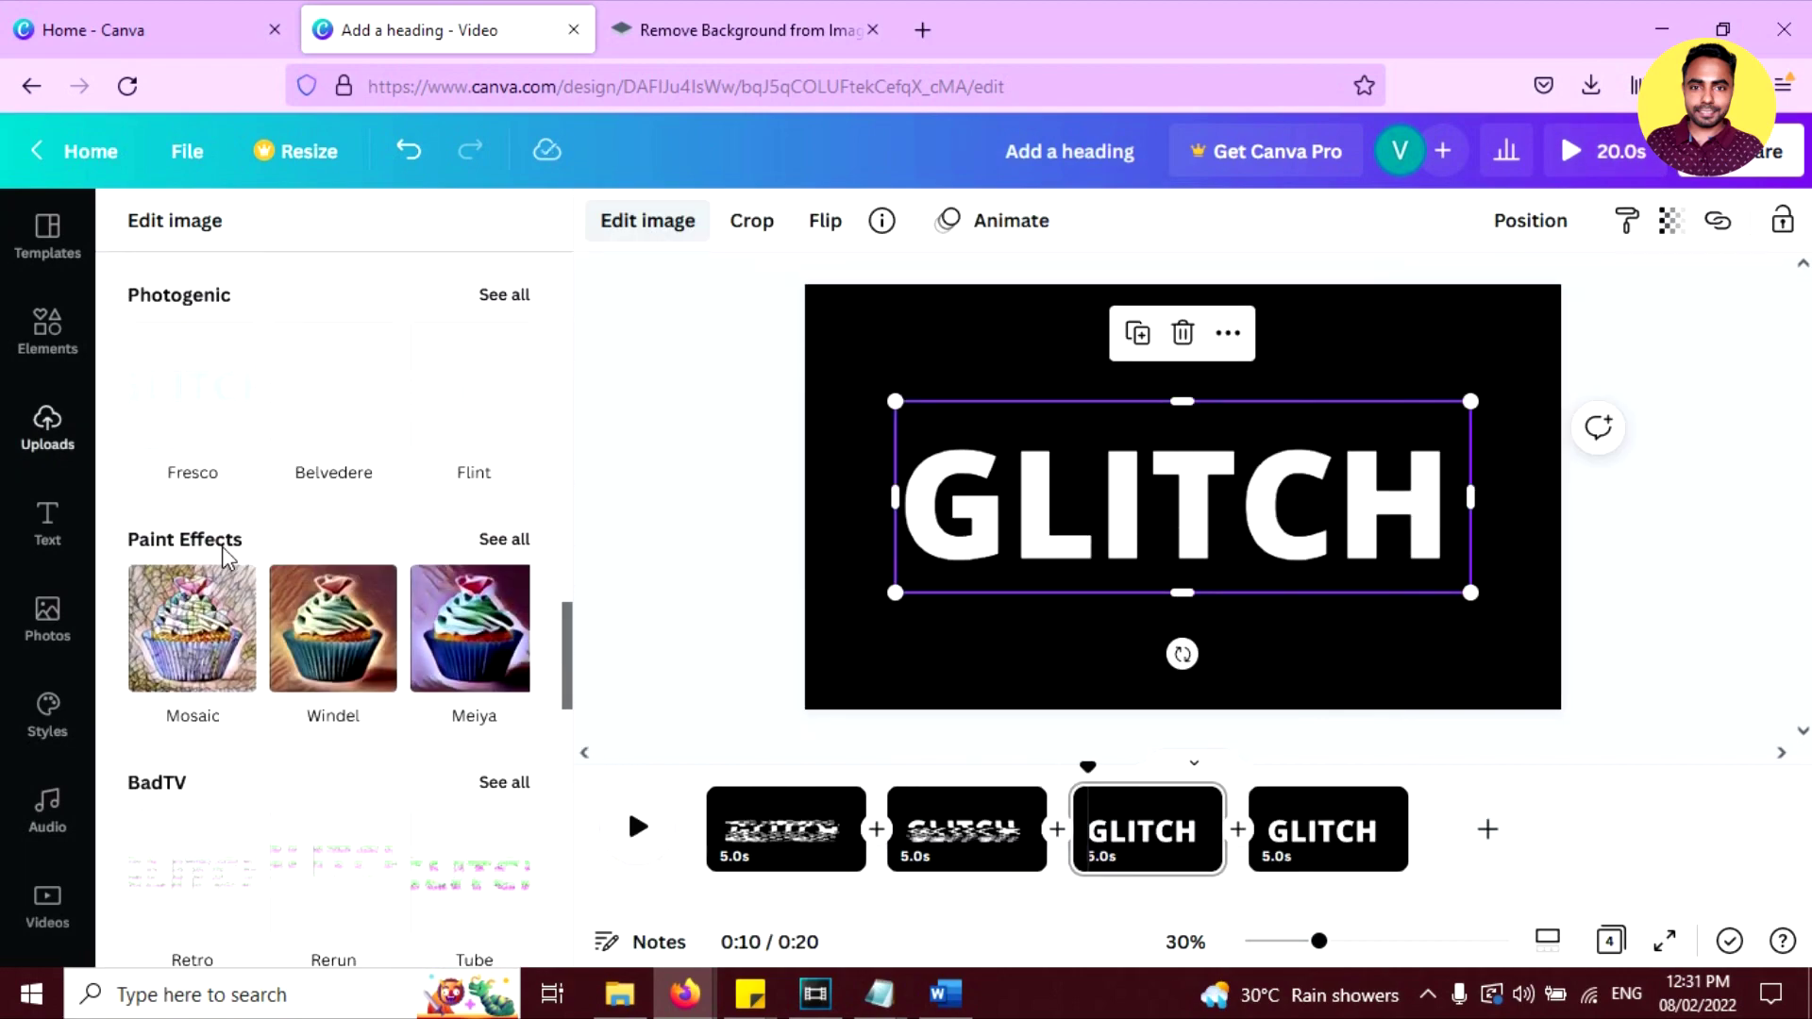
pyautogui.scroll(-3, 231, 543)
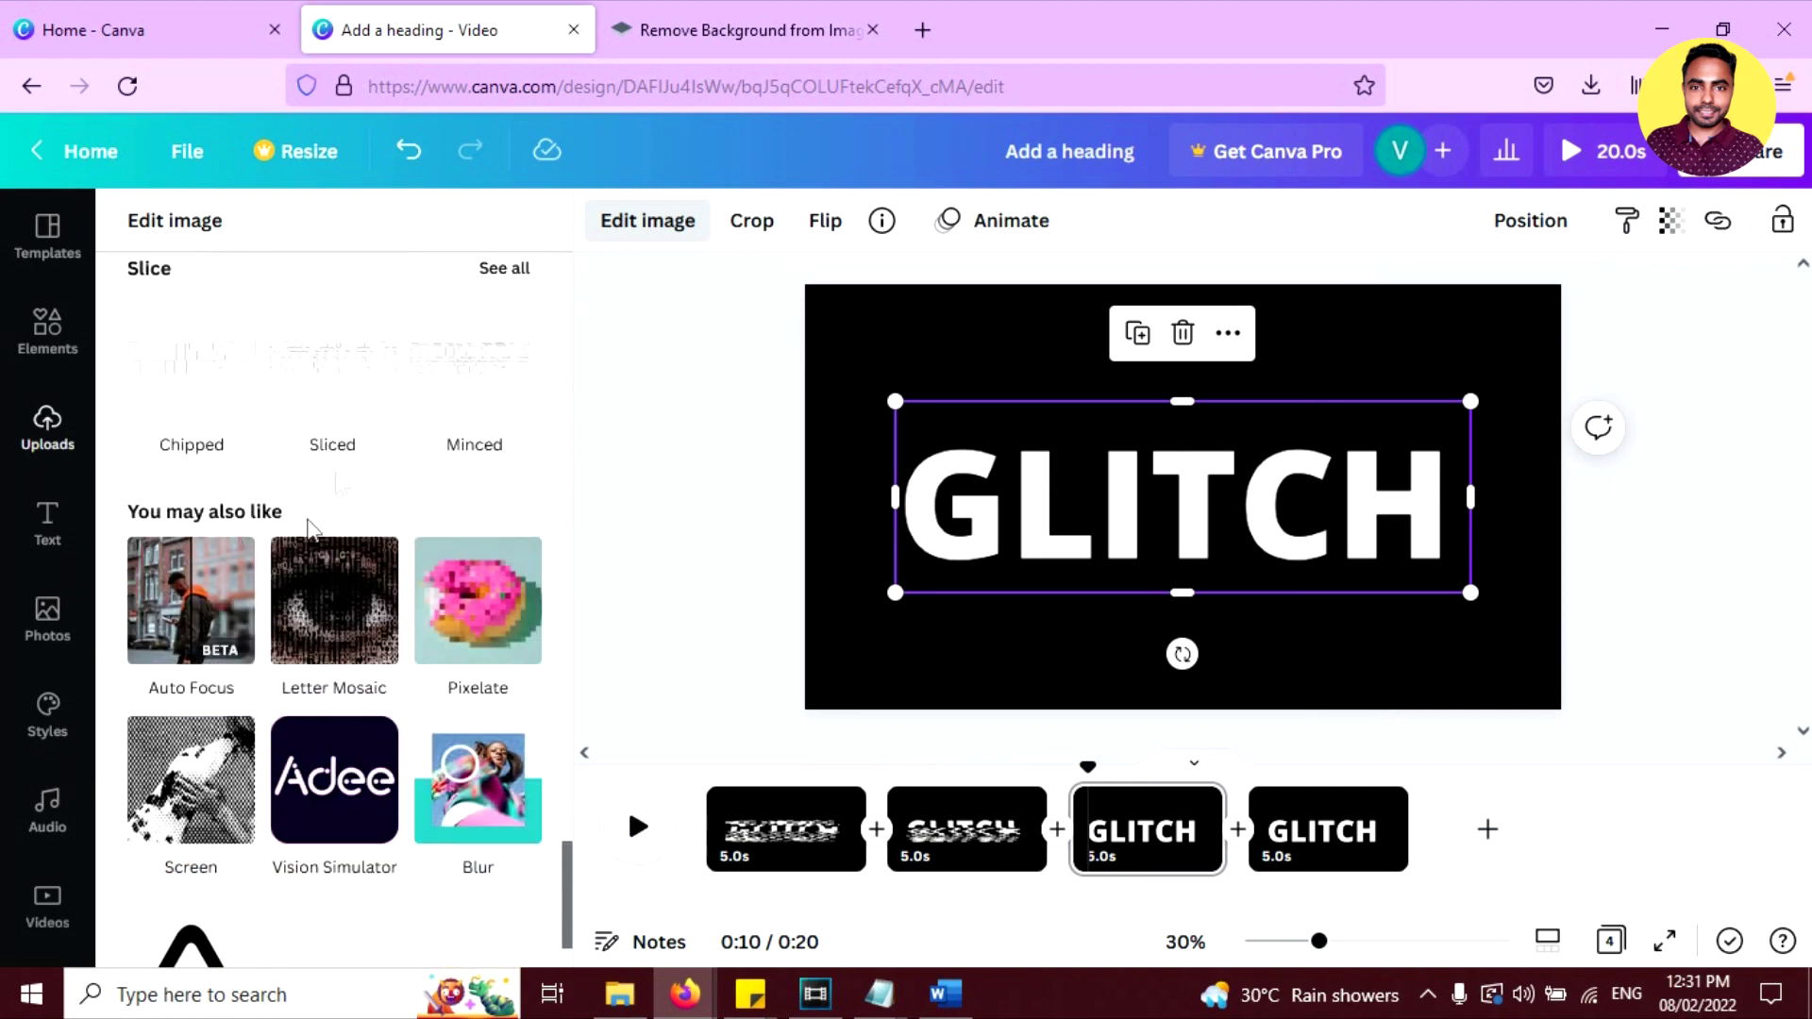
pyautogui.click(329, 366)
pyautogui.click(325, 368)
pyautogui.moveTo(326, 338); pyautogui.dragTo(486, 348)
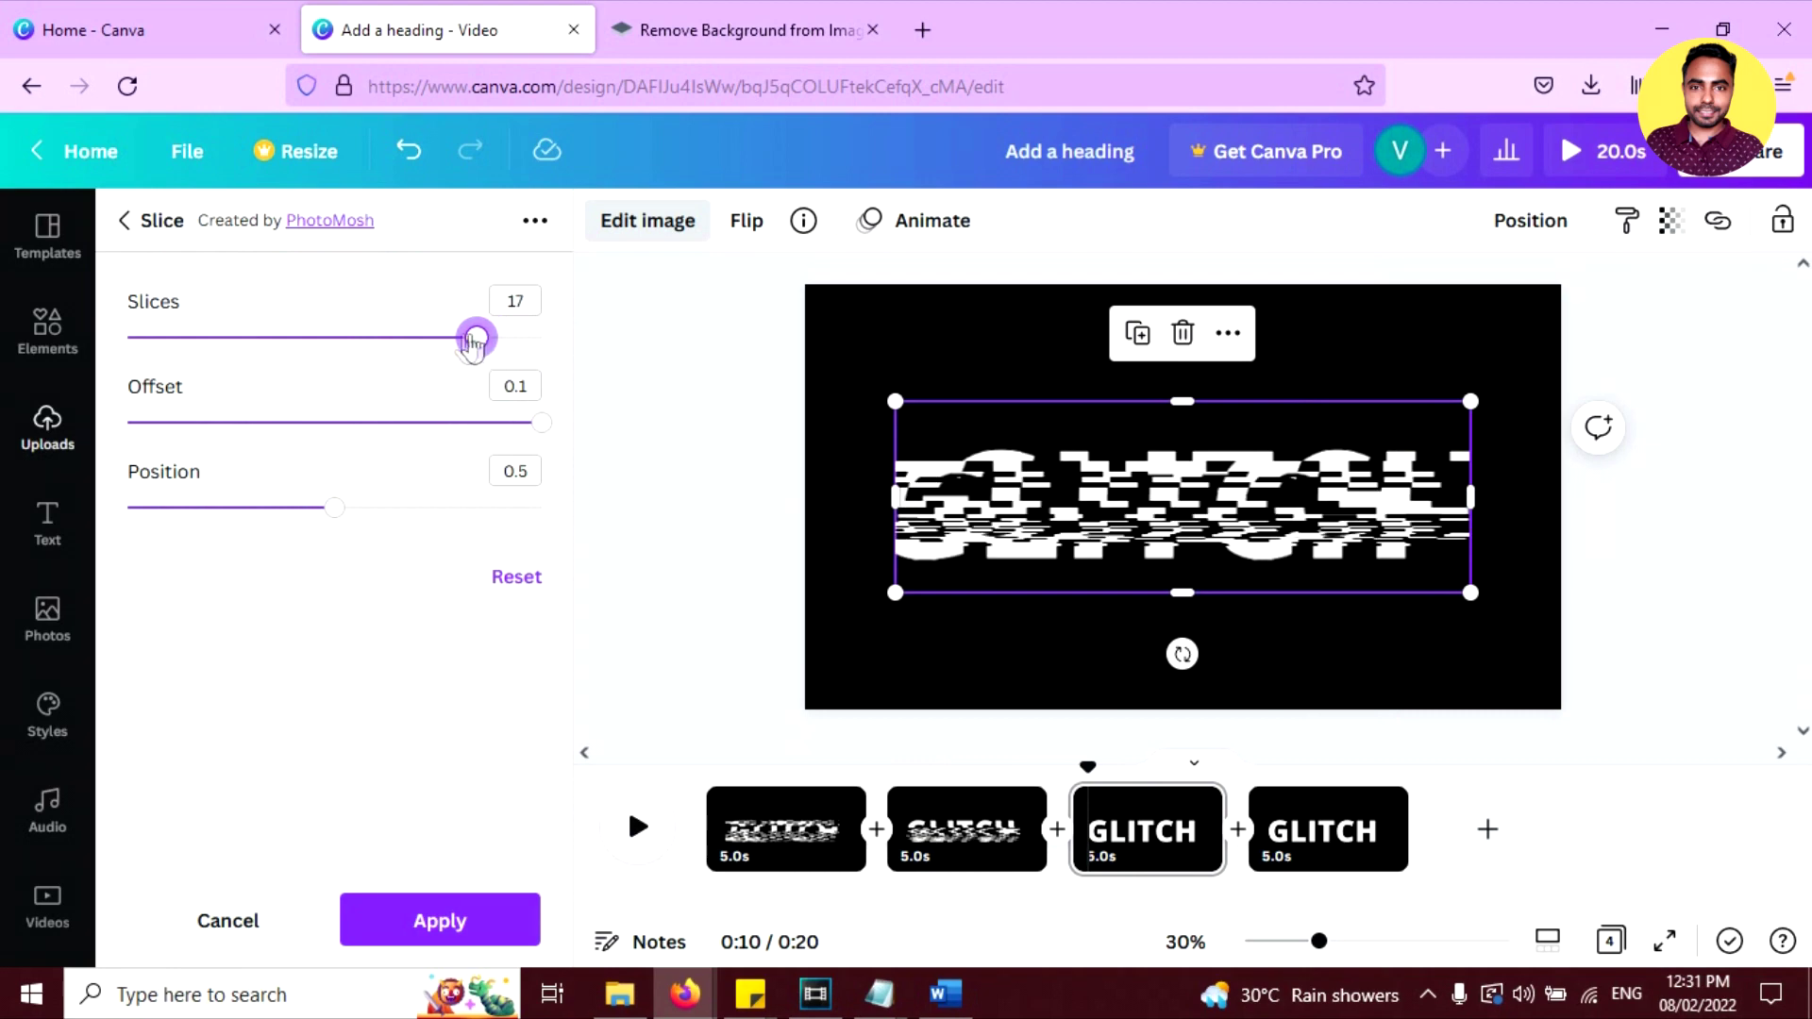
pyautogui.moveTo(474, 345); pyautogui.dragTo(462, 347)
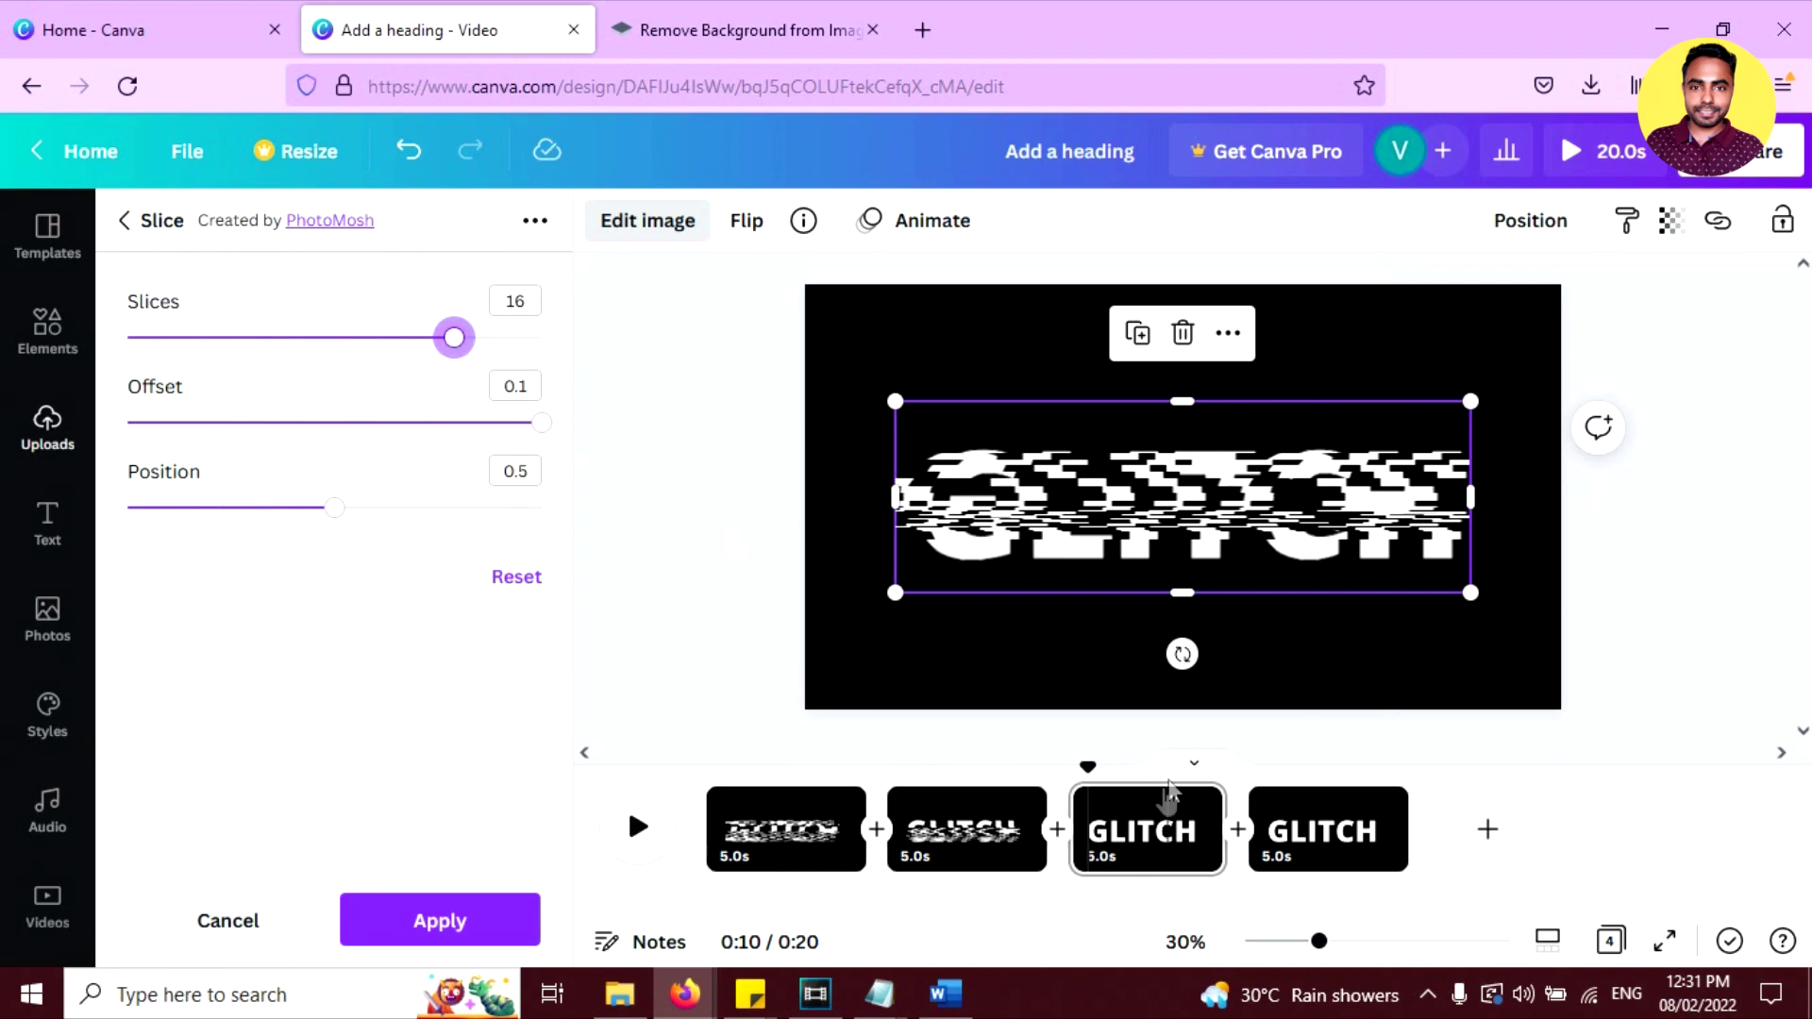
pyautogui.click(1170, 798)
pyautogui.click(883, 830)
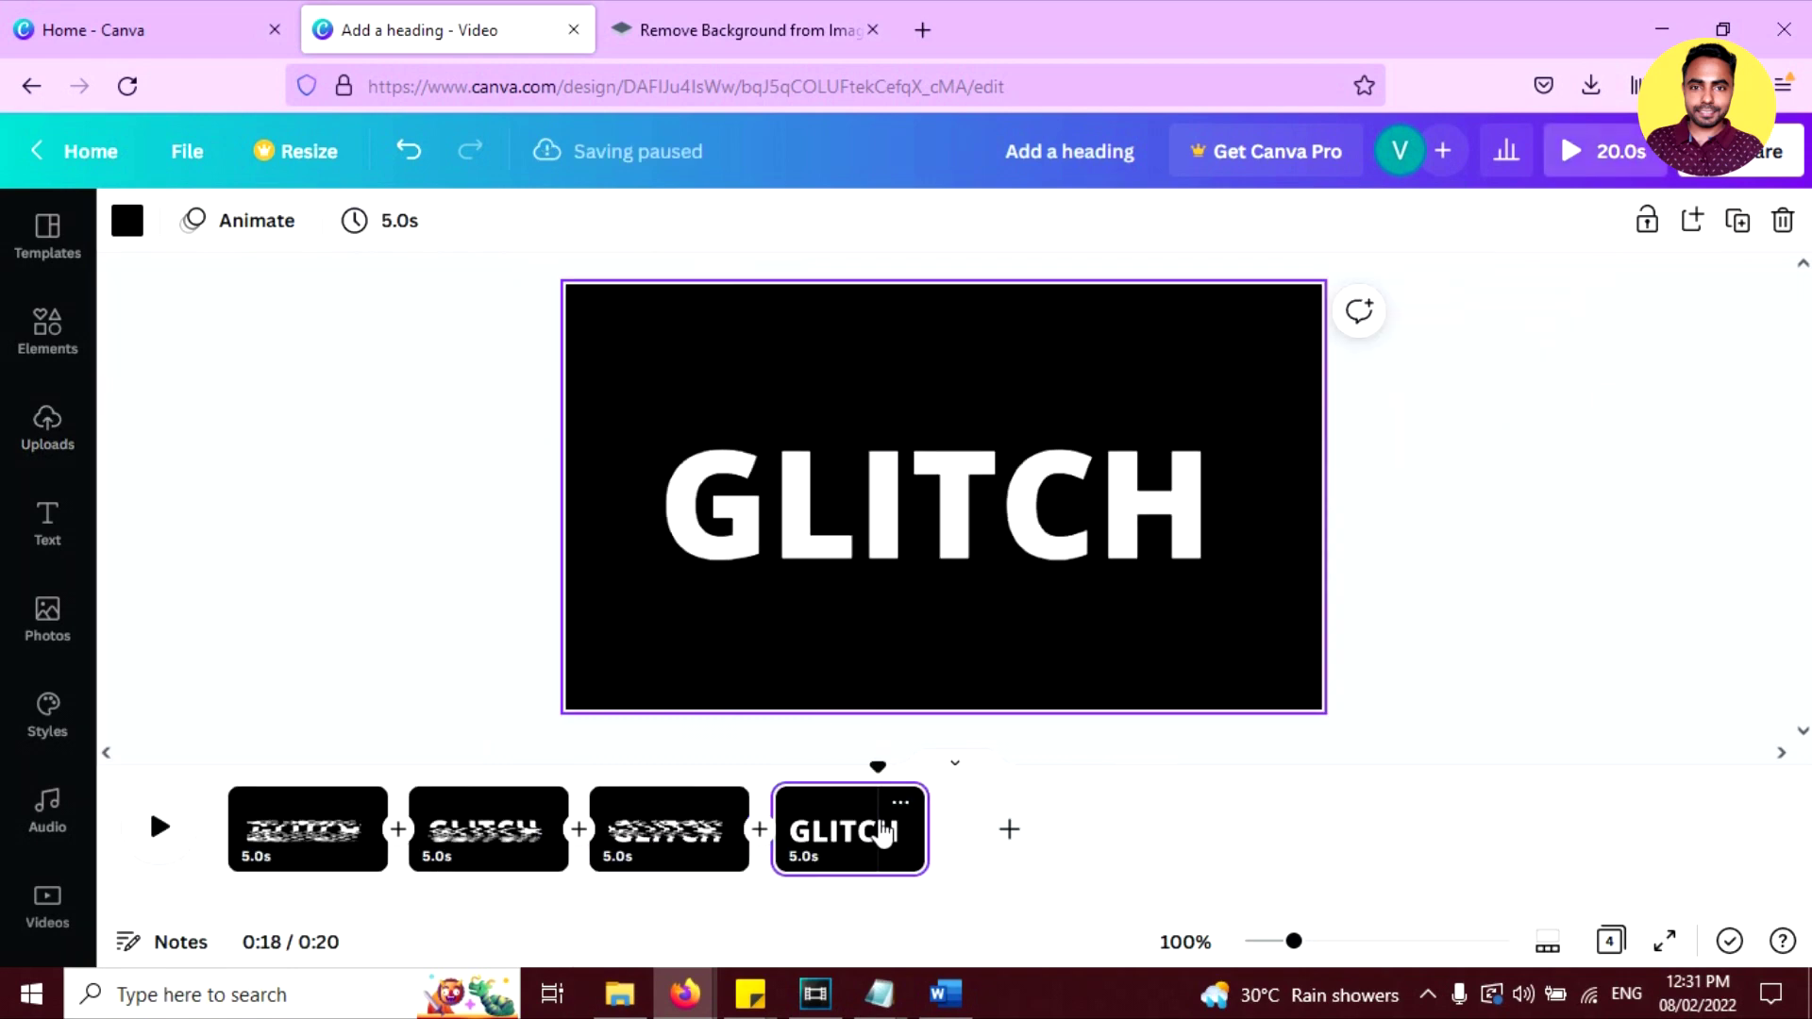
# Duplicate page 4 into a fifth page and select page 4's GLITCH text
pyautogui.hotkey('ctrl', 'd')
pyautogui.click(861, 833)
pyautogui.click(762, 469)
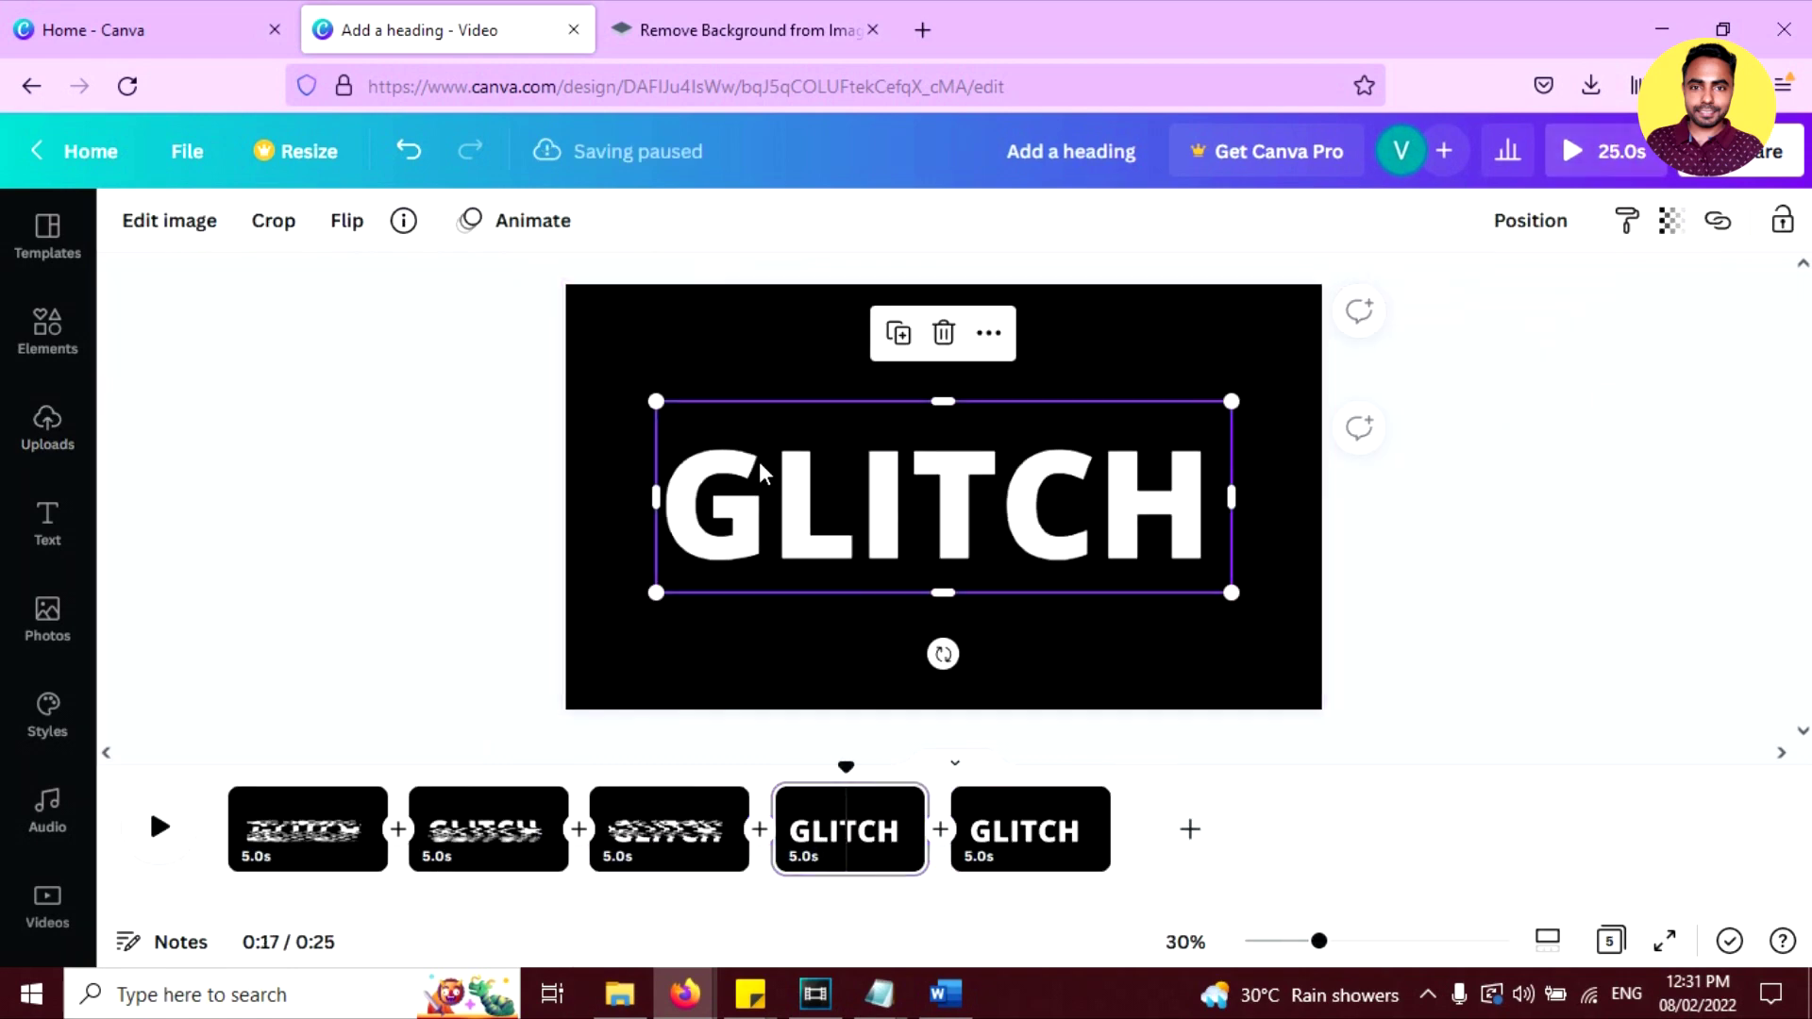
# Give page 4's GLITCH a 13-slice Sliced effect, then duplicate the last page into a sixth
pyautogui.click(184, 231)
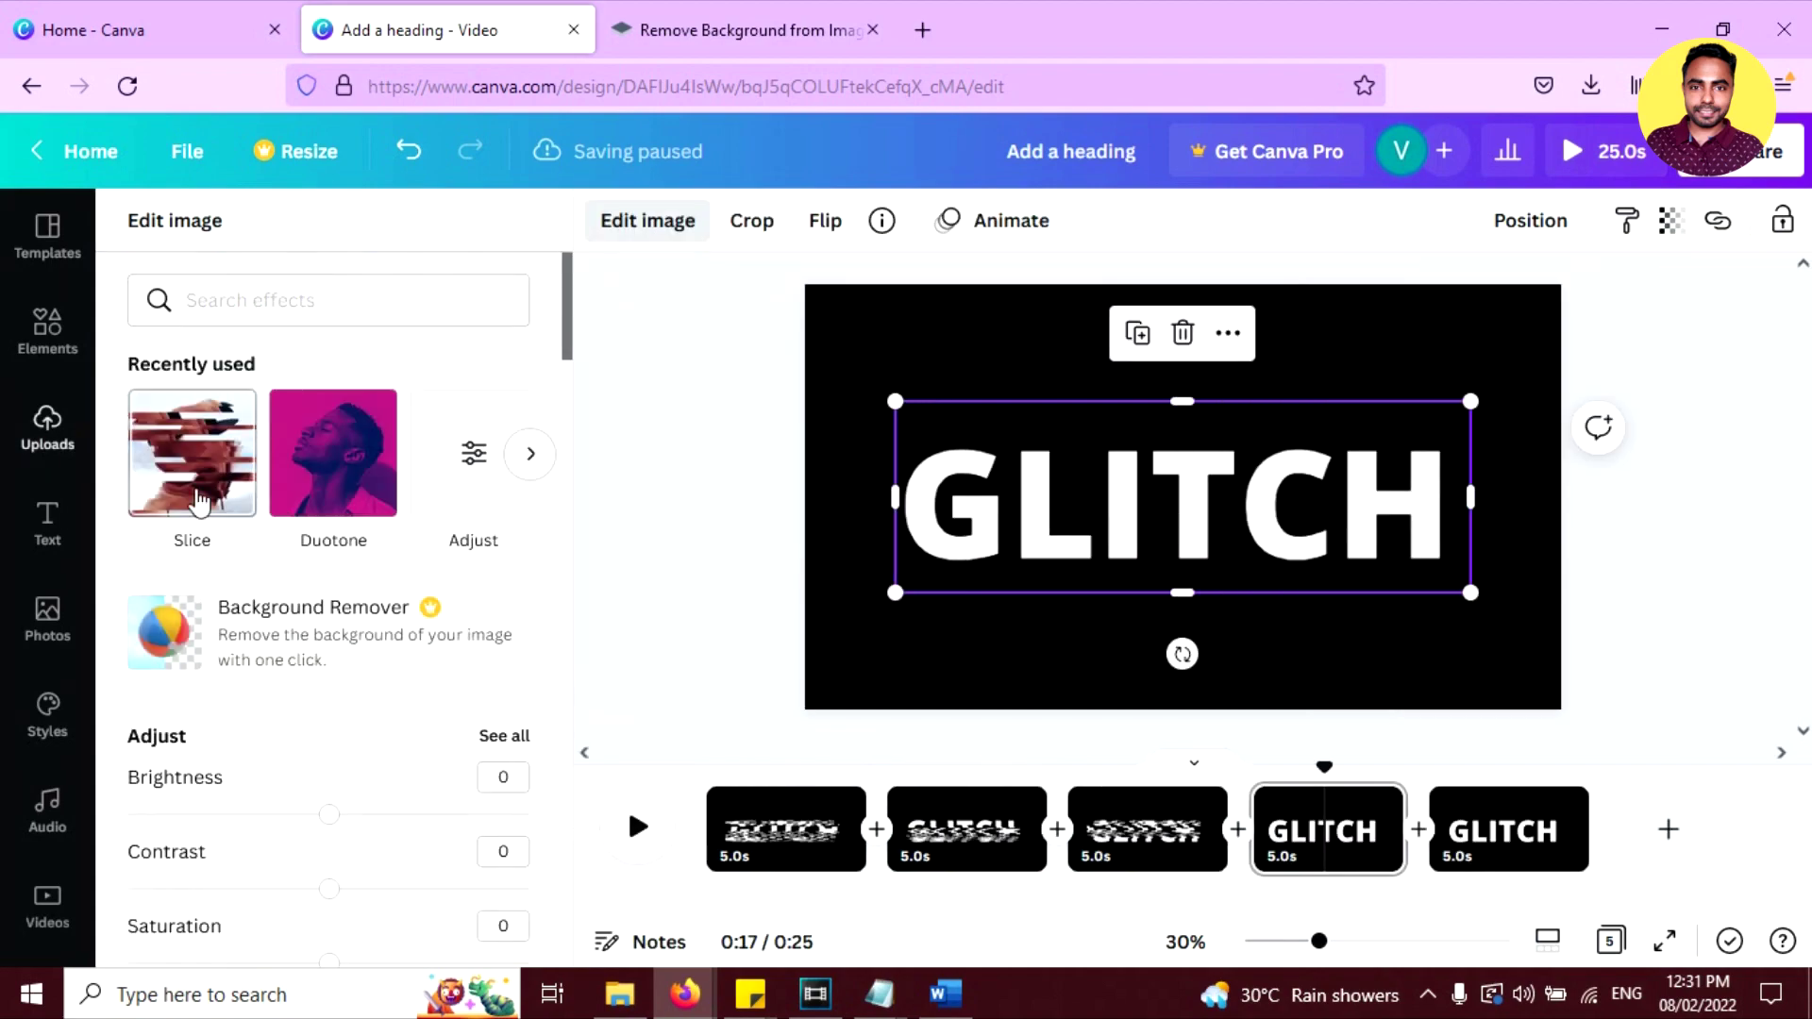
pyautogui.scroll(-15, 209, 514)
pyautogui.scroll(-10, 223, 559)
pyautogui.scroll(-5, 288, 585)
pyautogui.click(317, 710)
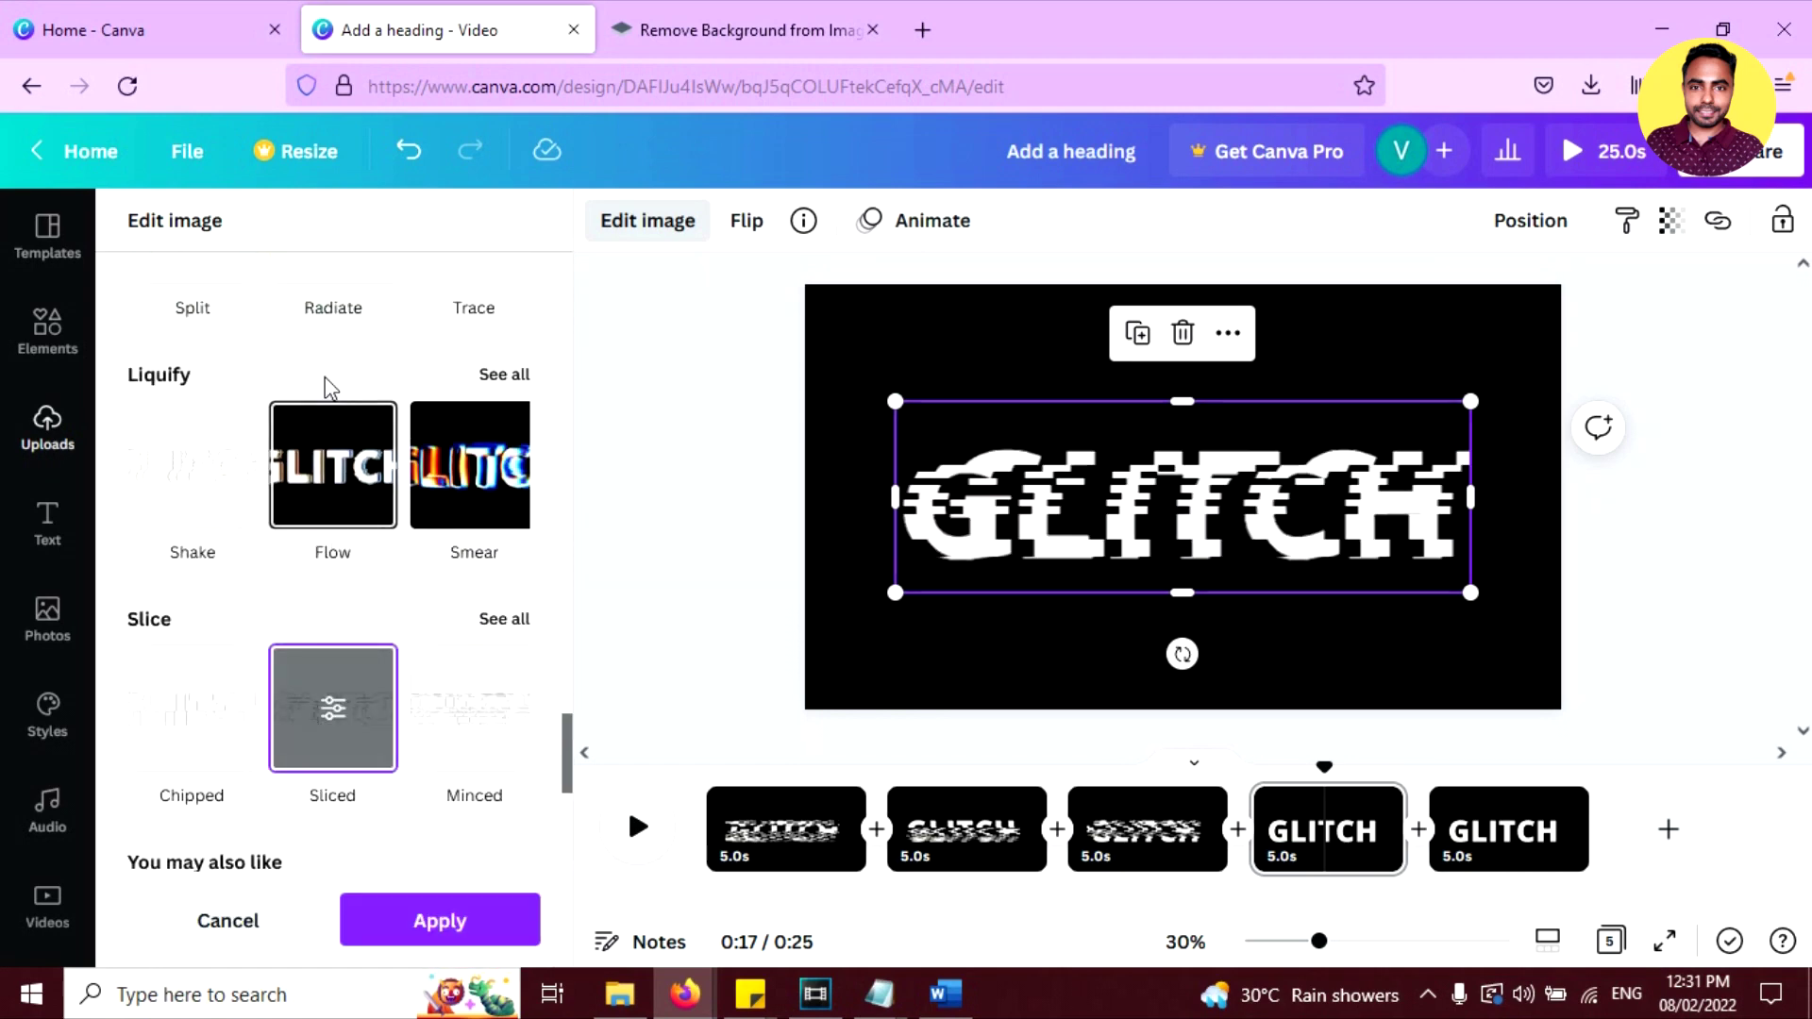
pyautogui.click(334, 707)
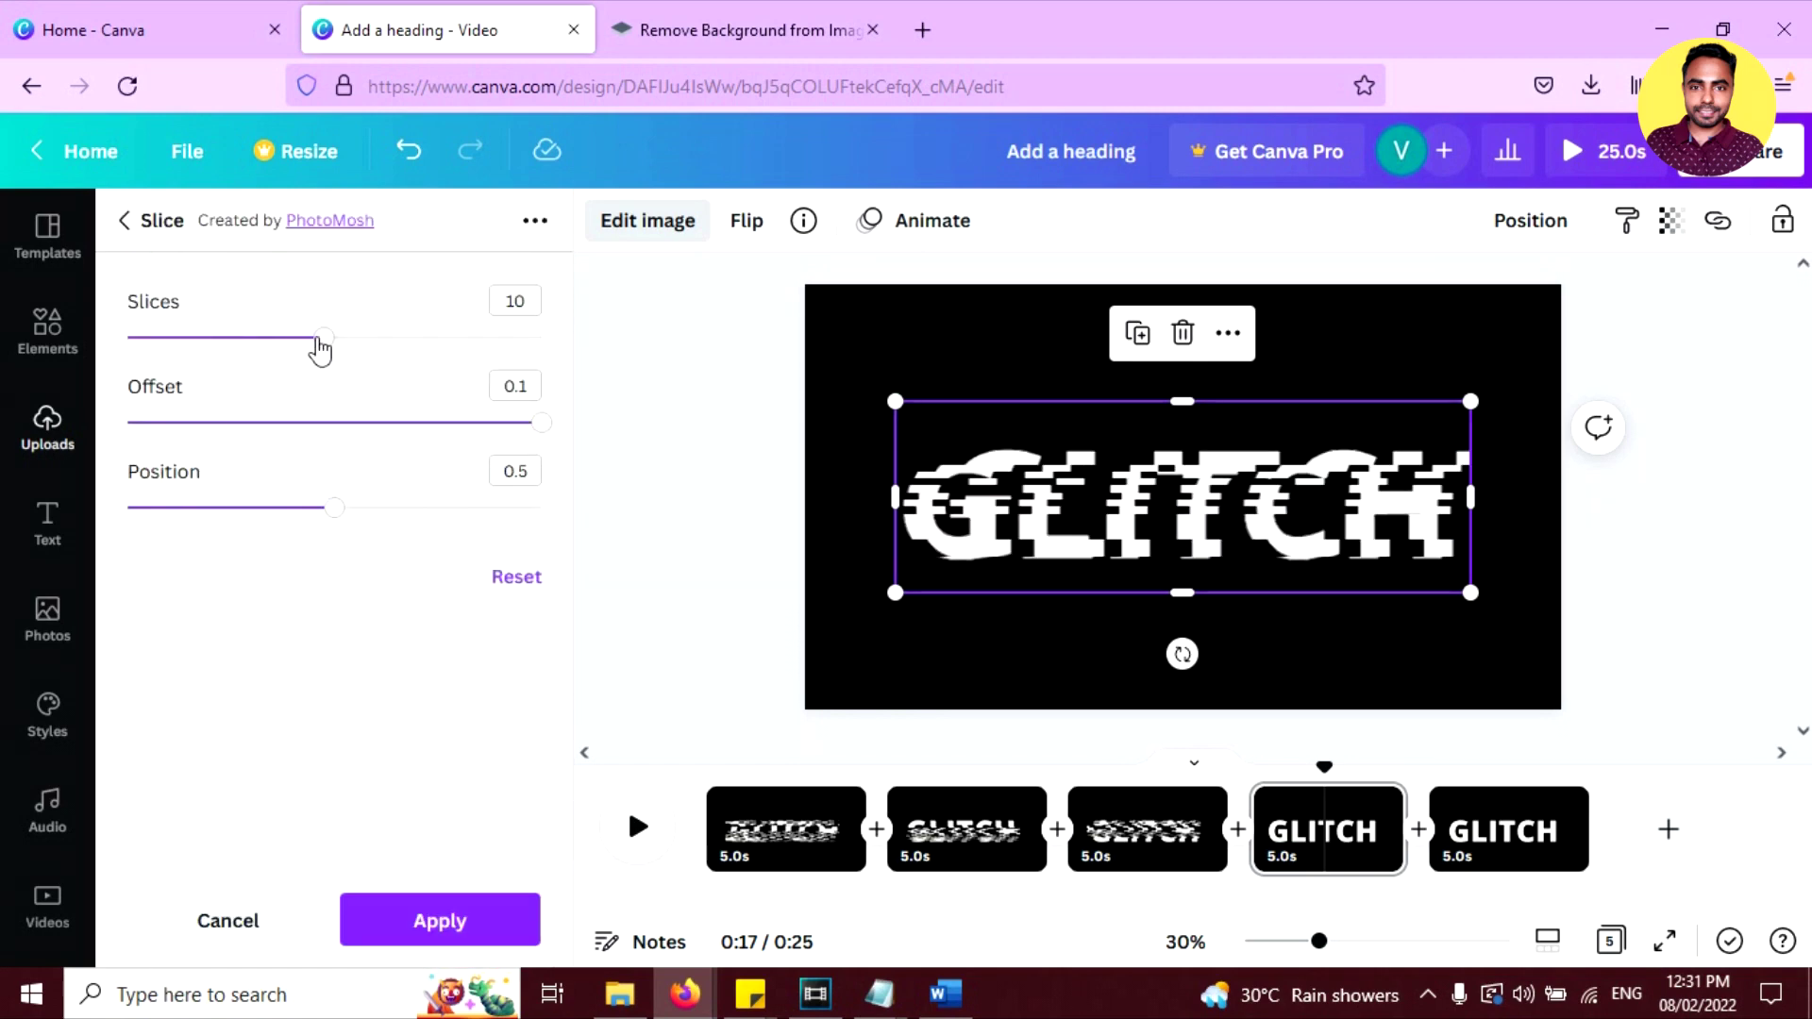
pyautogui.moveTo(321, 346); pyautogui.dragTo(390, 353)
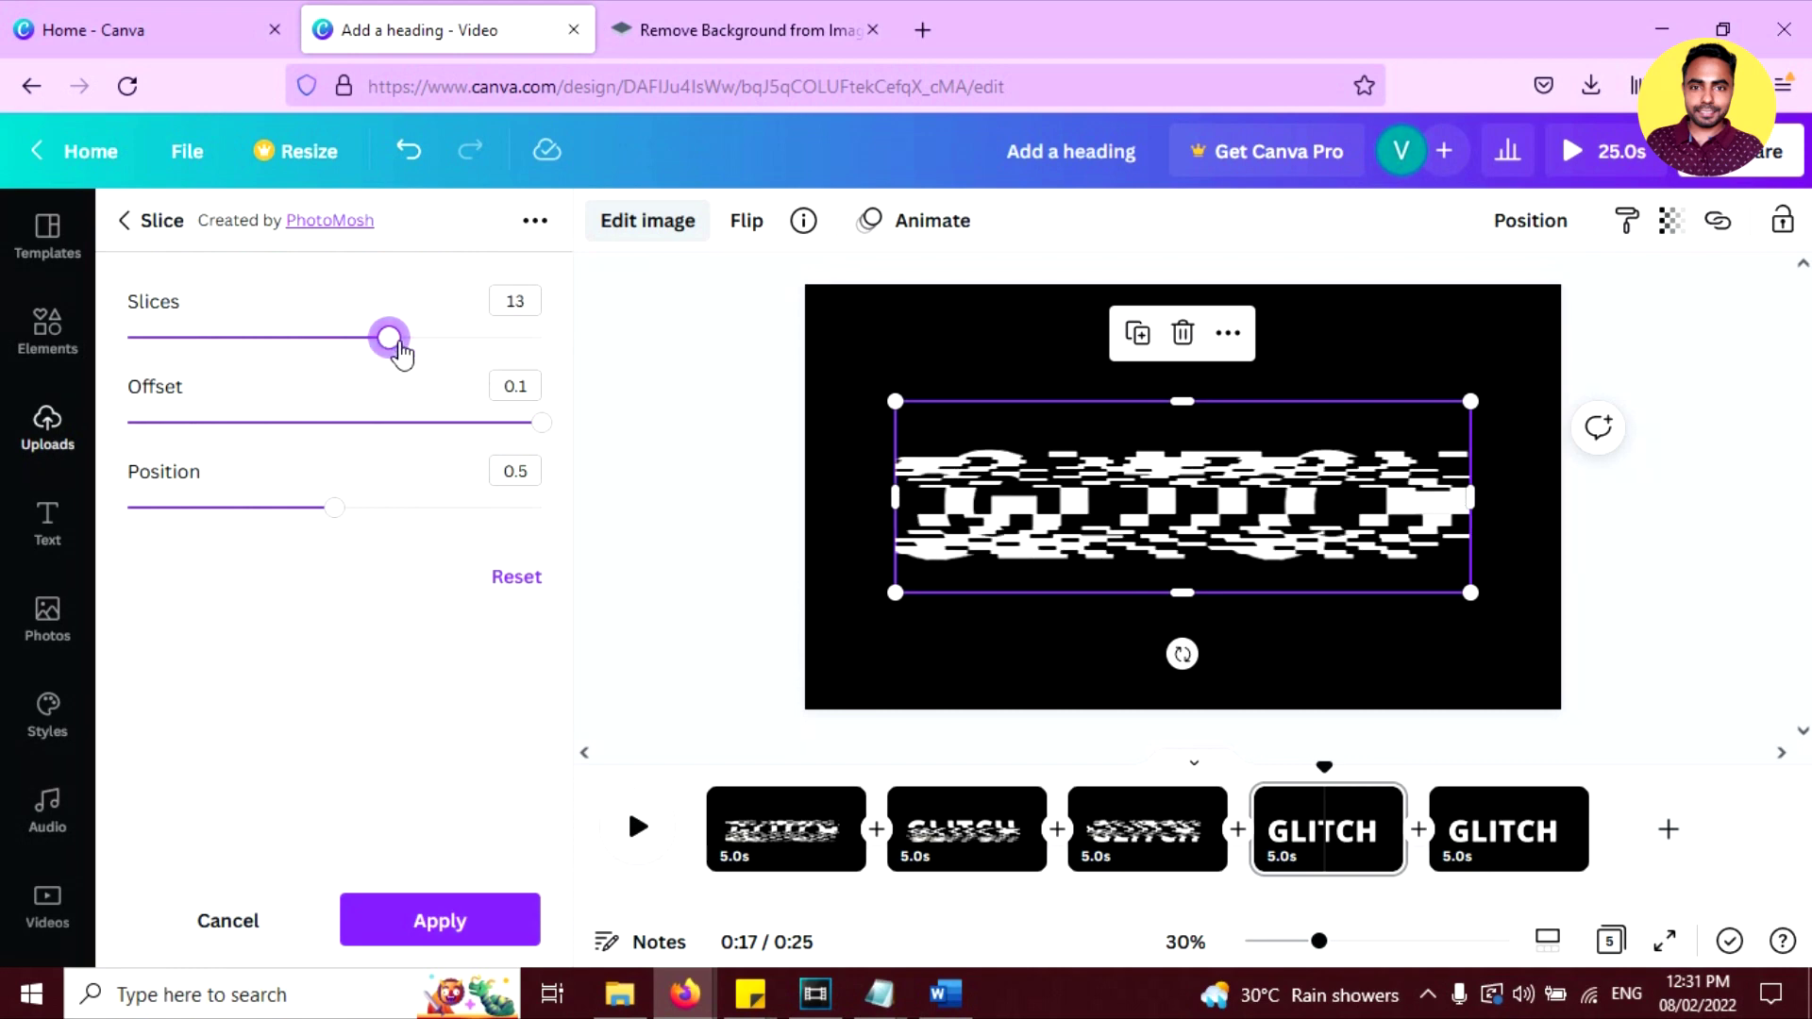
pyautogui.click(451, 899)
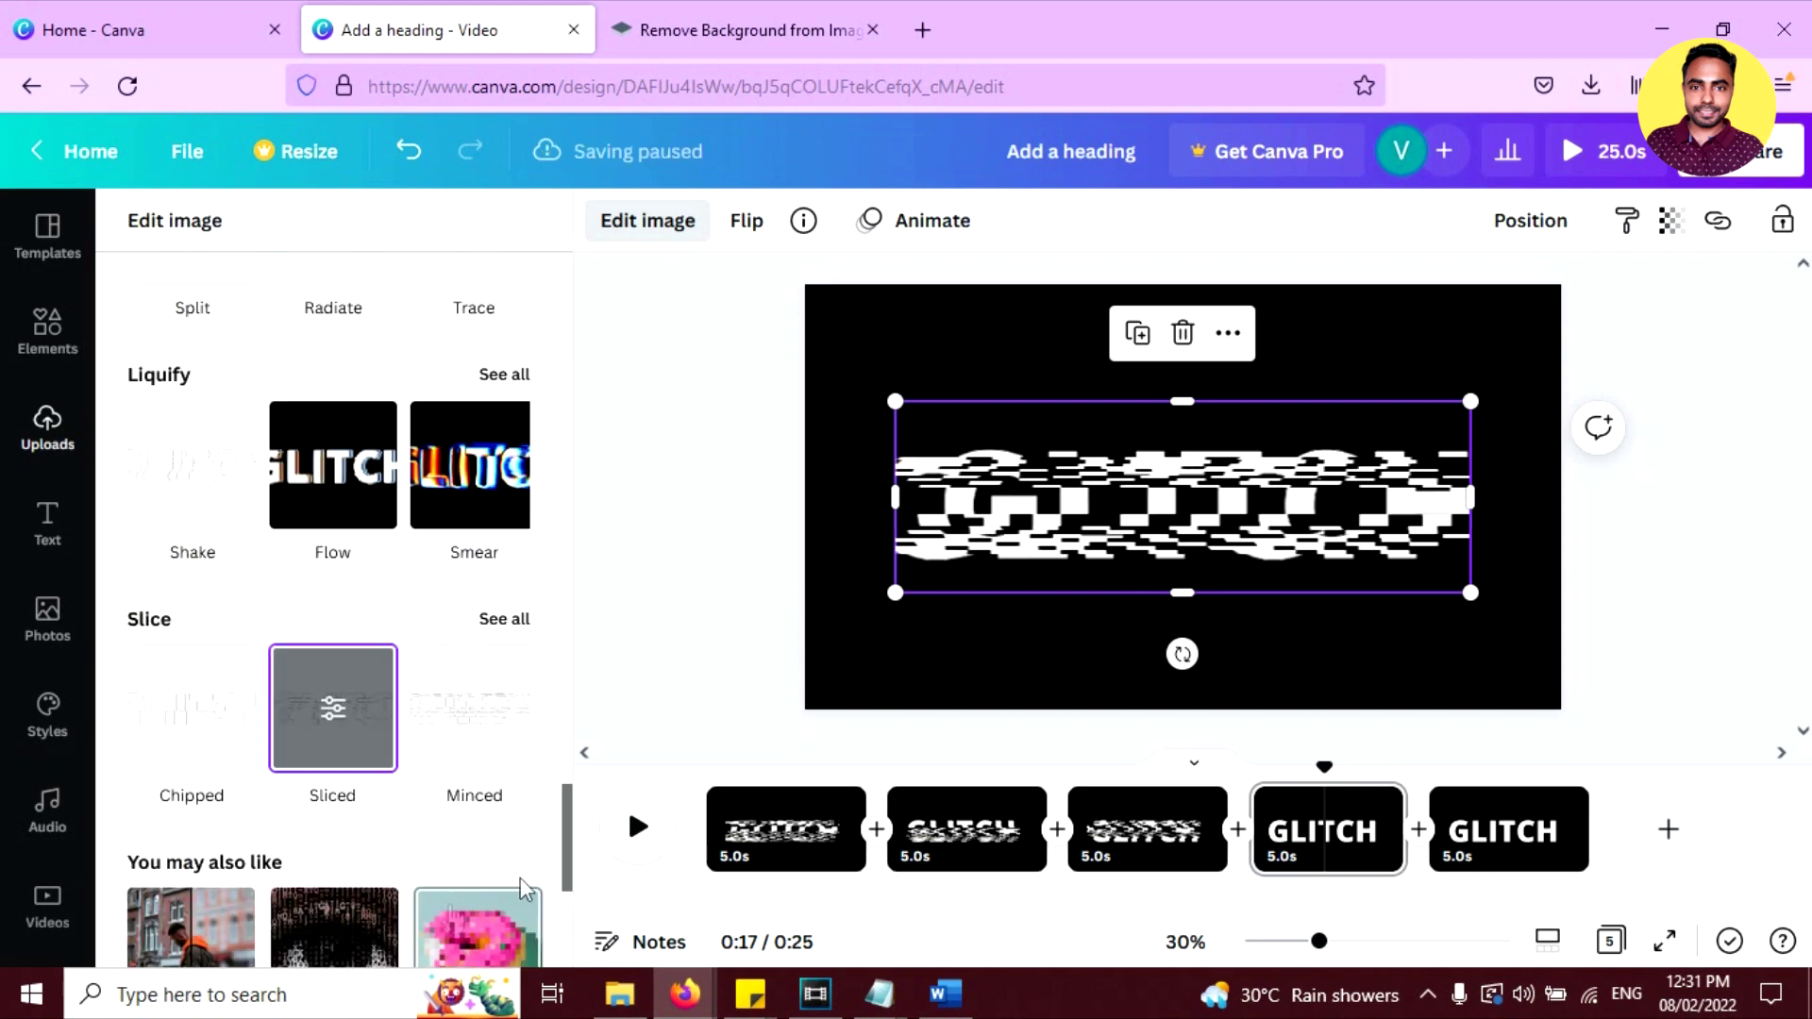
pyautogui.click(1520, 849)
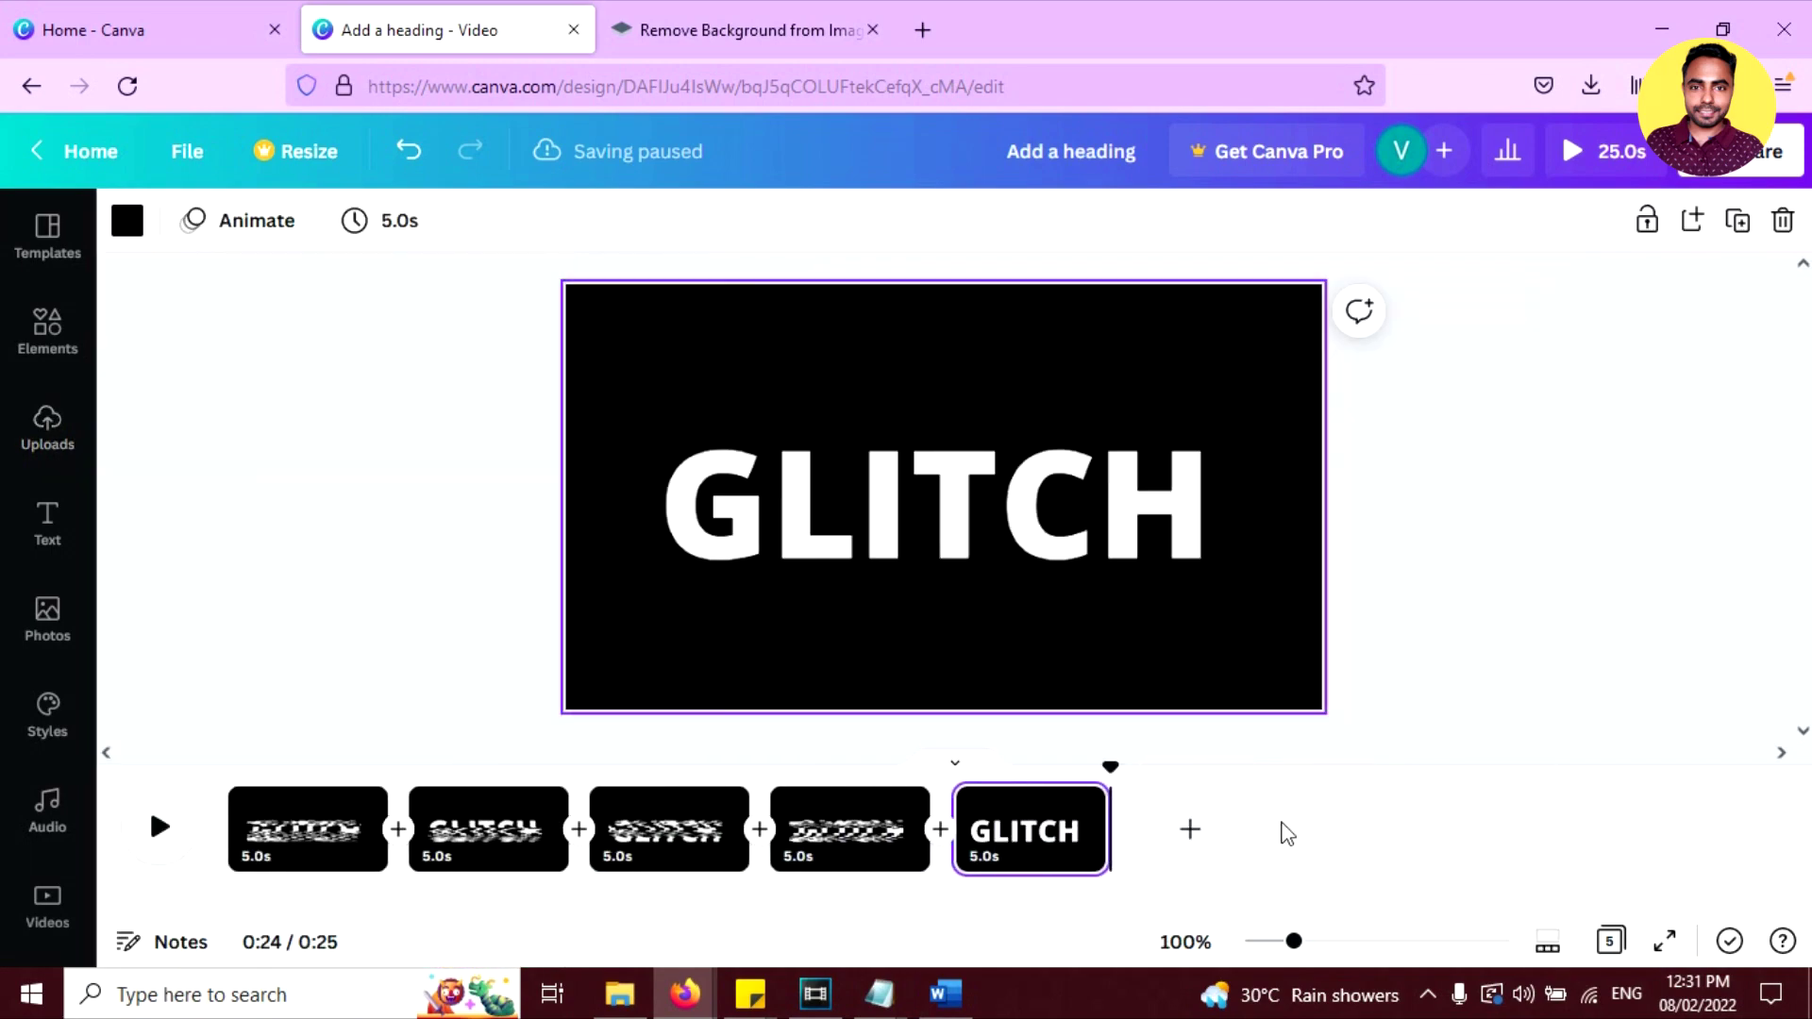
pyautogui.hotkey('ctrl', 'd')
# Give page 5's GLITCH text a Sliced effect with 12 slices
pyautogui.click(1061, 834)
pyautogui.click(1006, 538)
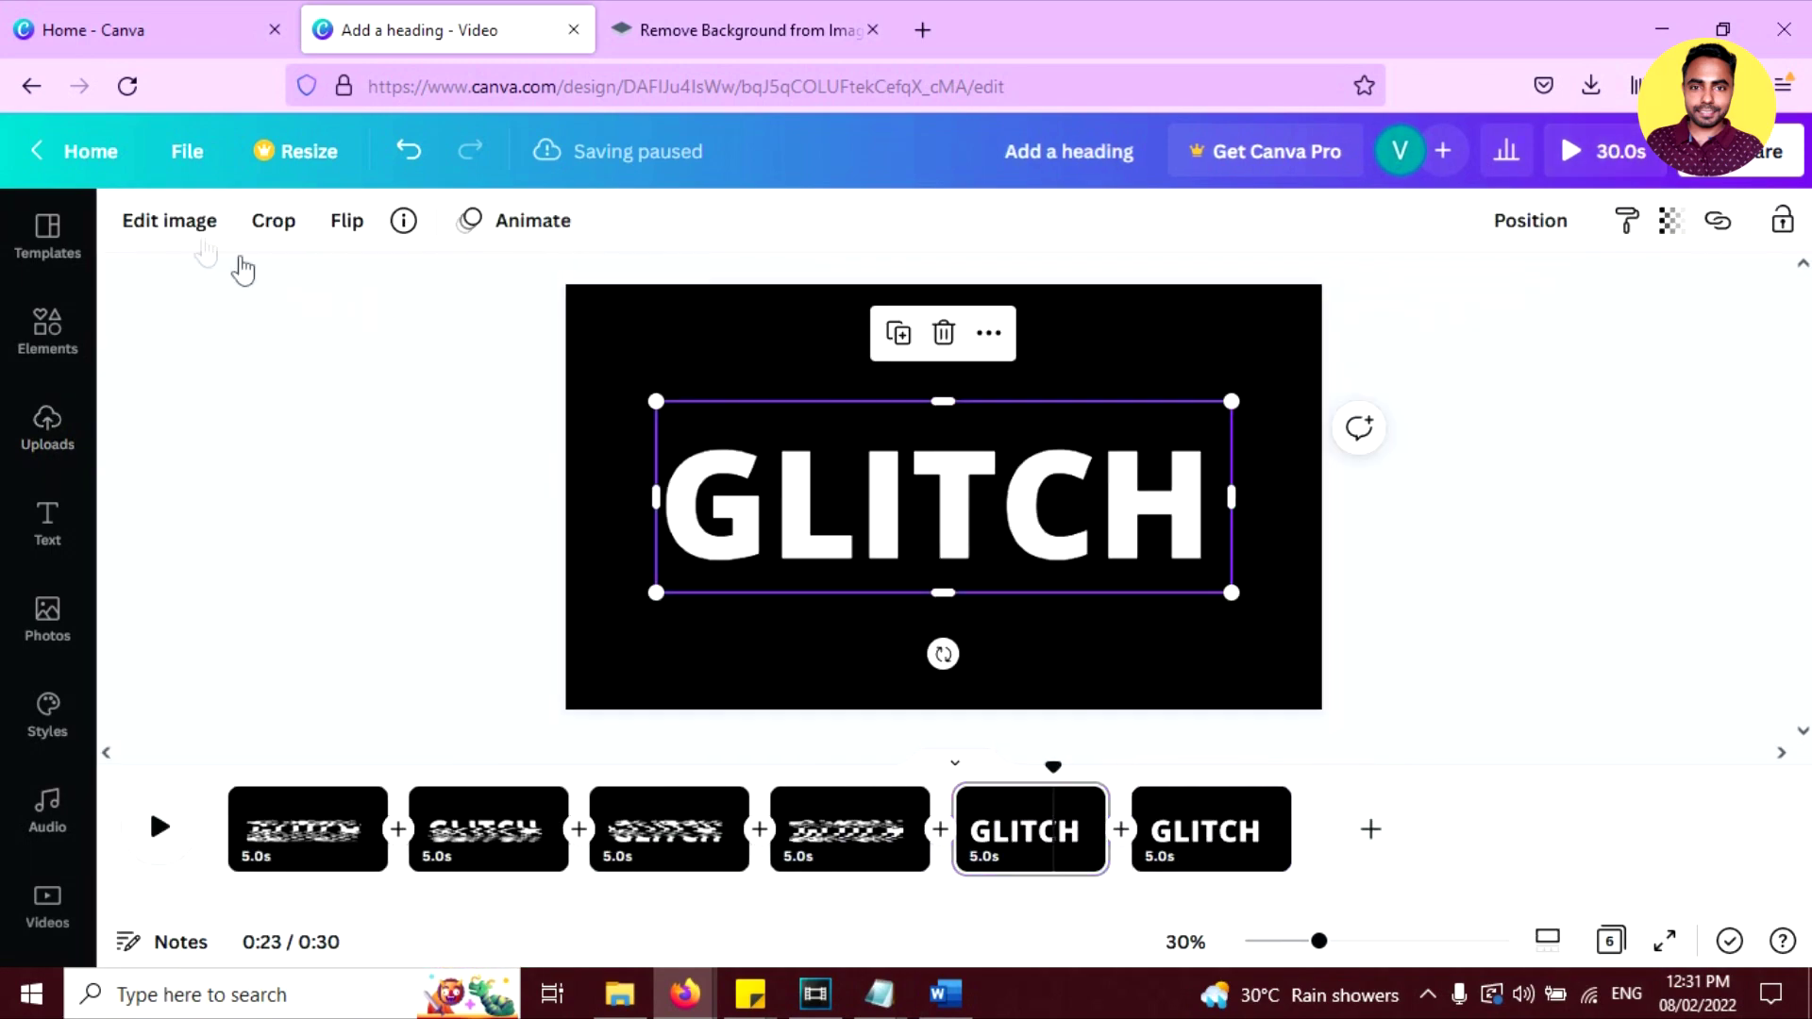
pyautogui.scroll(-15, 218, 583)
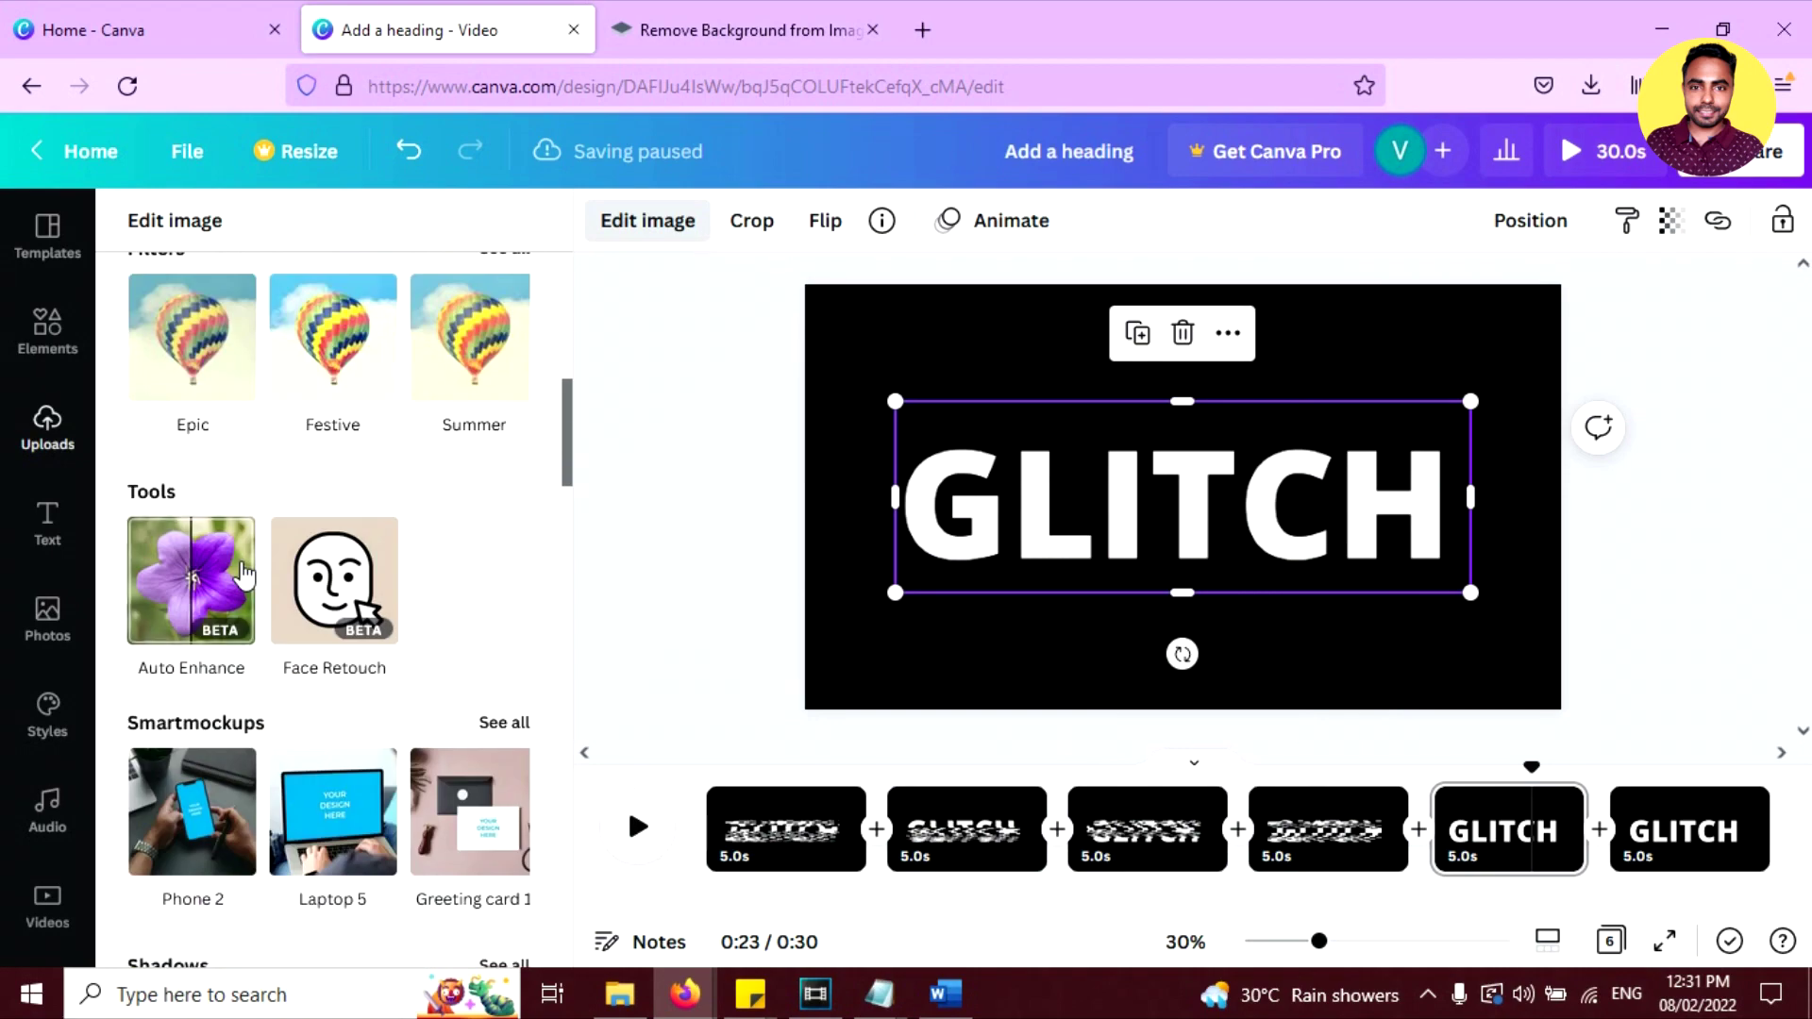
pyautogui.scroll(-10, 247, 573)
pyautogui.scroll(-8, 256, 562)
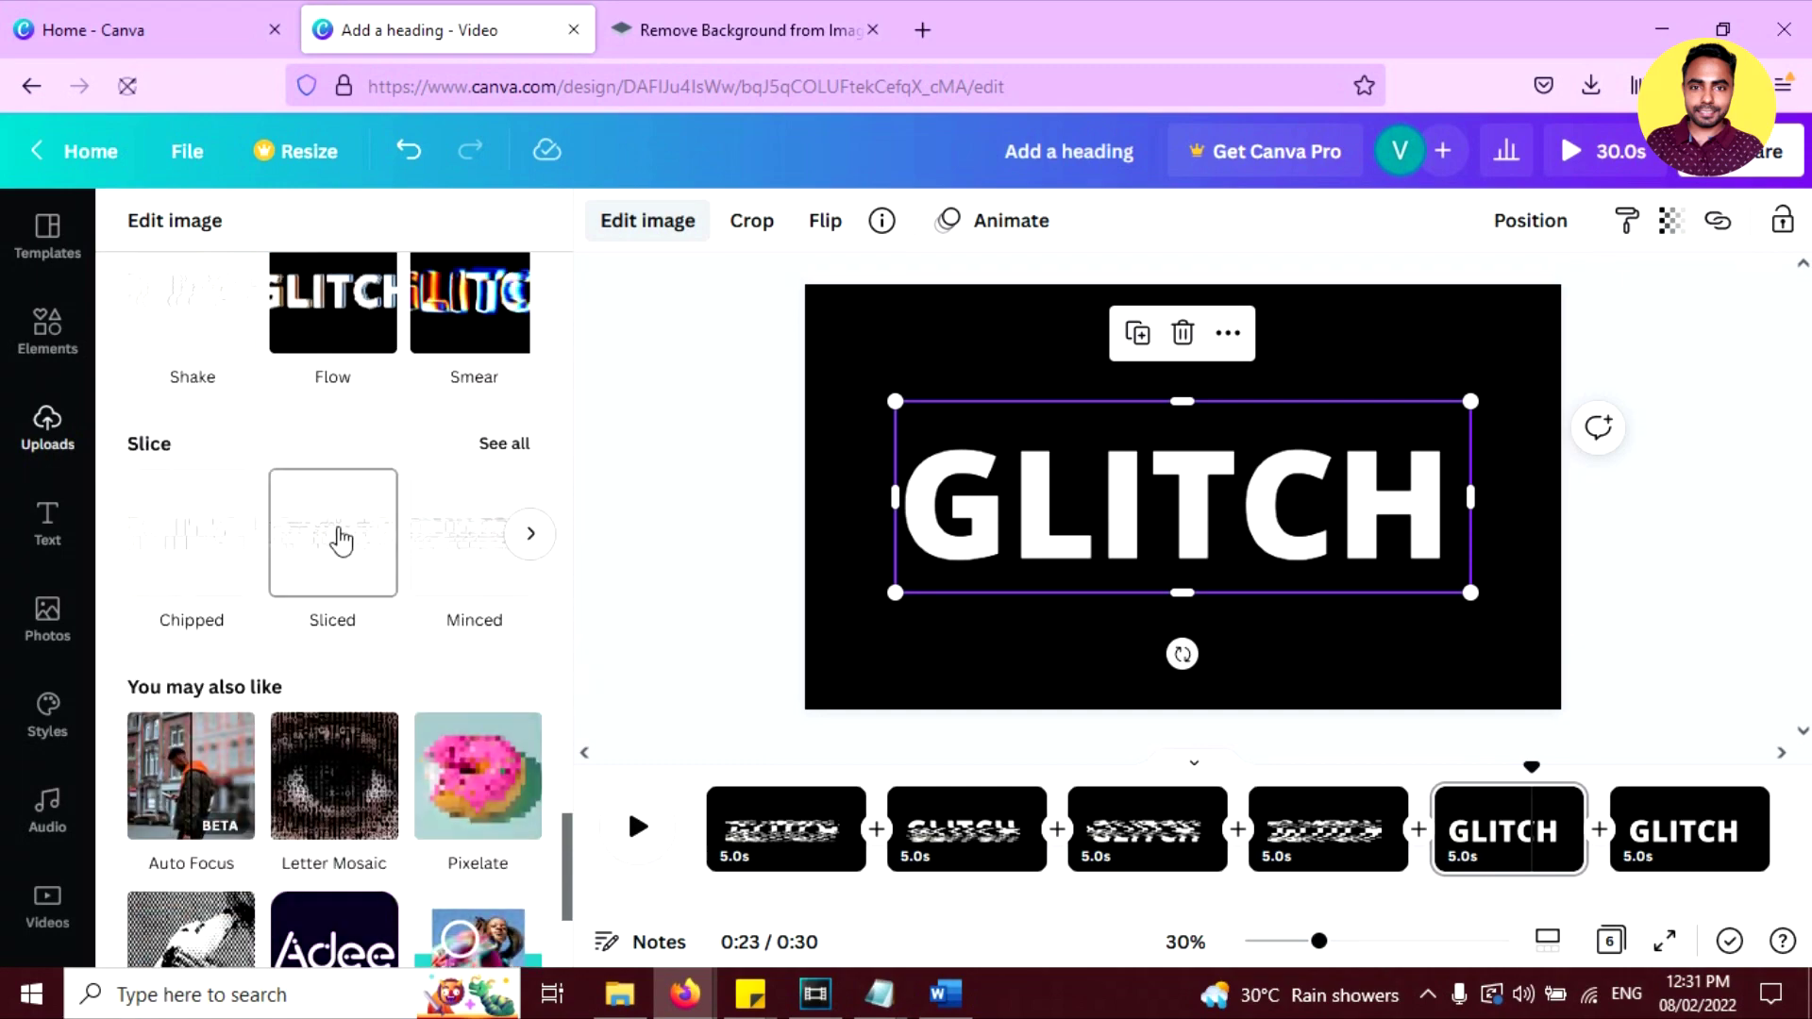
pyautogui.click(341, 540)
pyautogui.click(332, 528)
pyautogui.moveTo(321, 338); pyautogui.dragTo(376, 354)
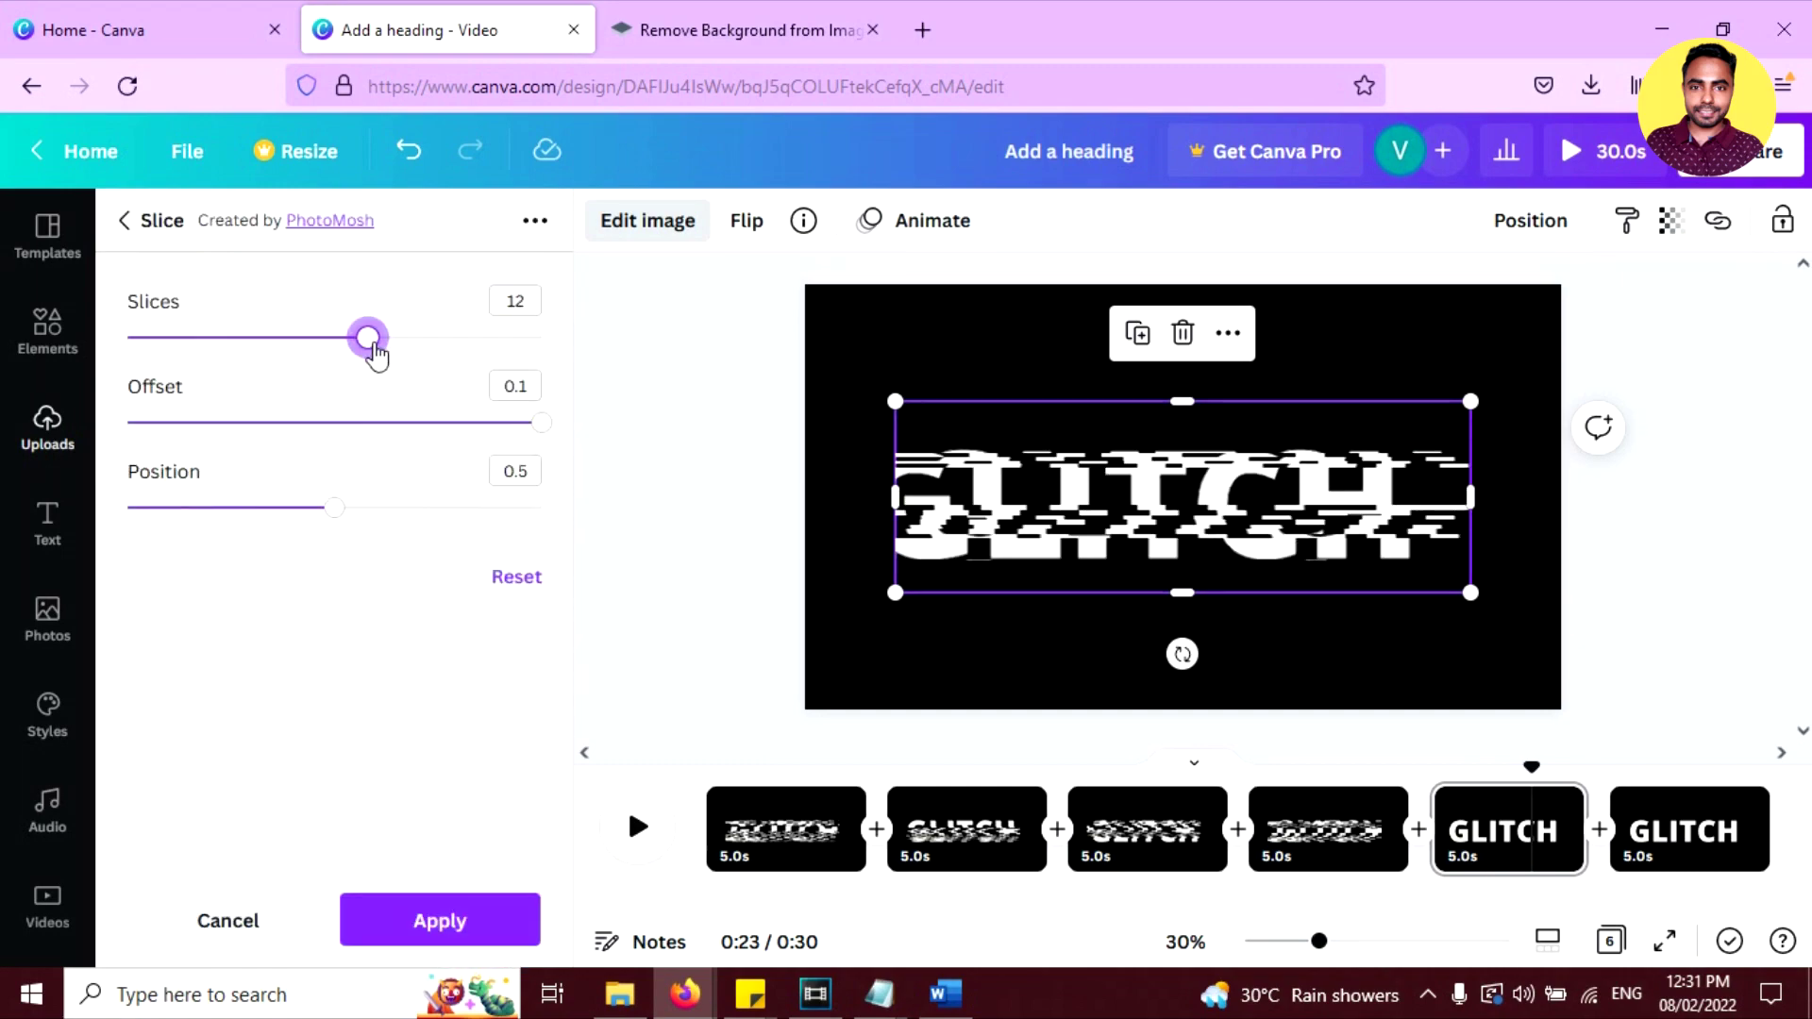
pyautogui.click(439, 920)
# Duplicate page 6 into a seventh page and give page 6's GLITCH a 10-slice Sliced effect
pyautogui.click(1689, 828)
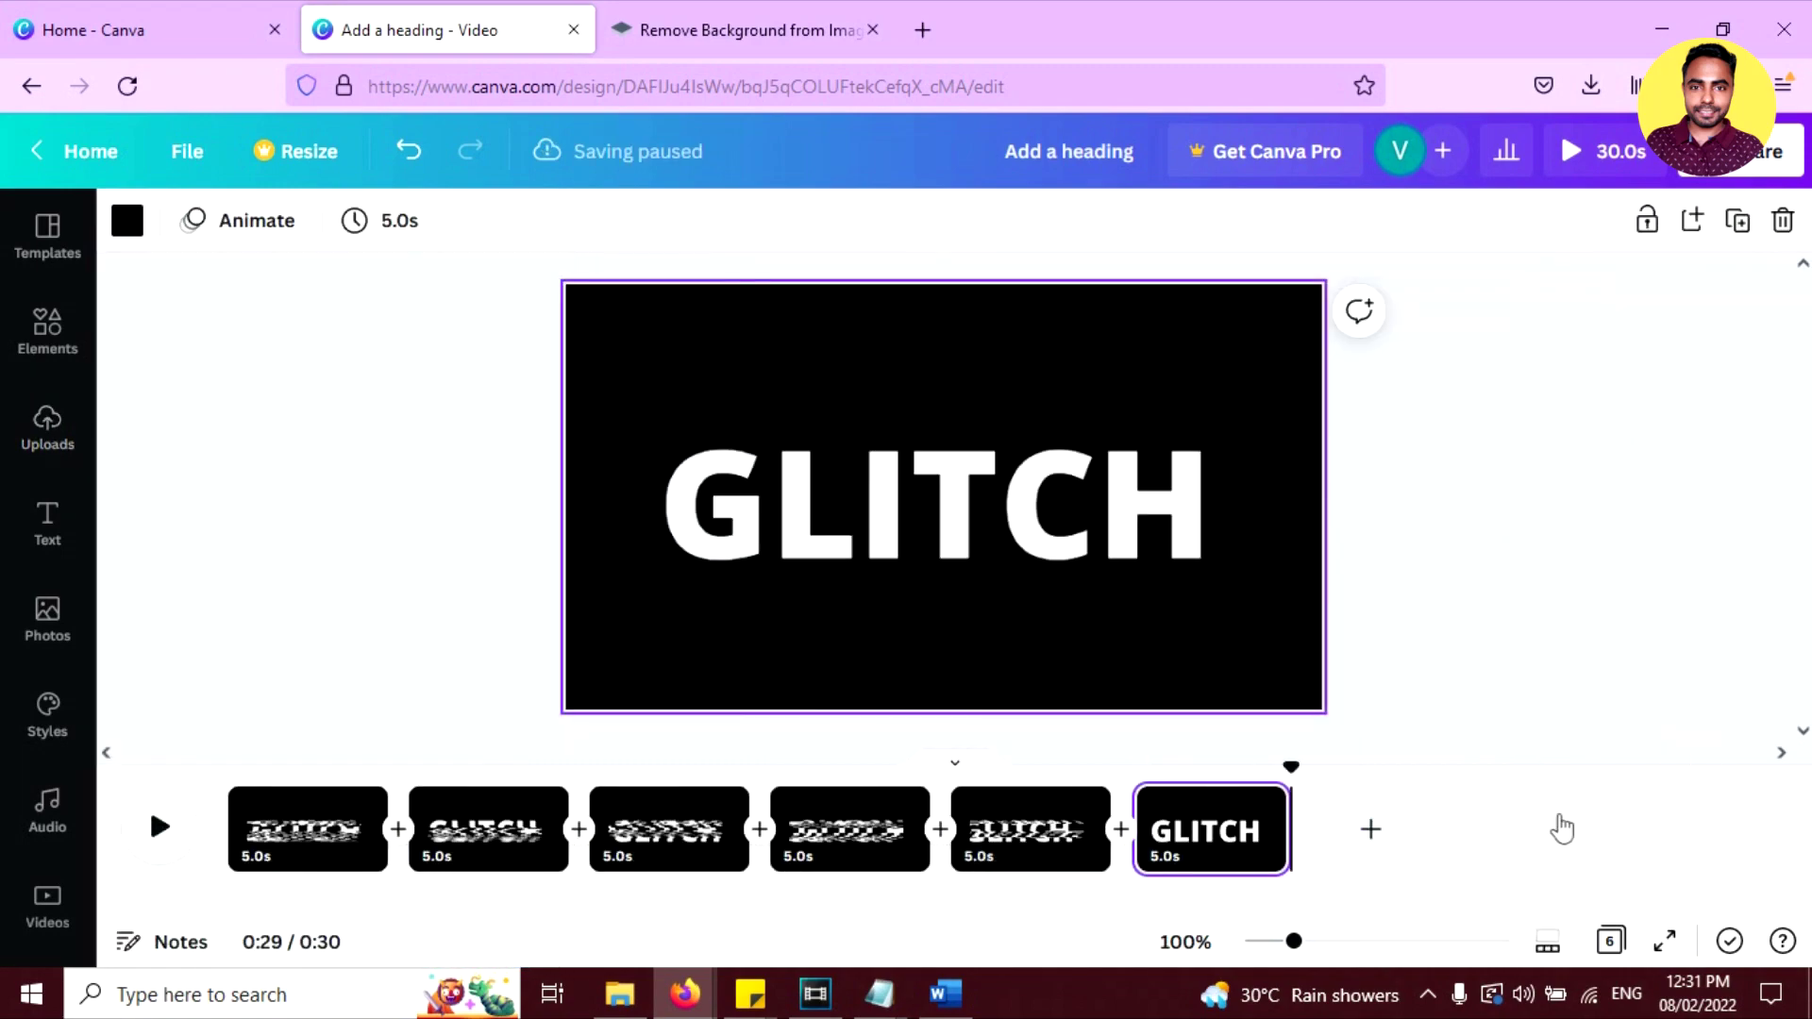
pyautogui.click(1365, 828)
pyautogui.click(874, 558)
pyautogui.click(170, 220)
pyautogui.scroll(-10, 283, 630)
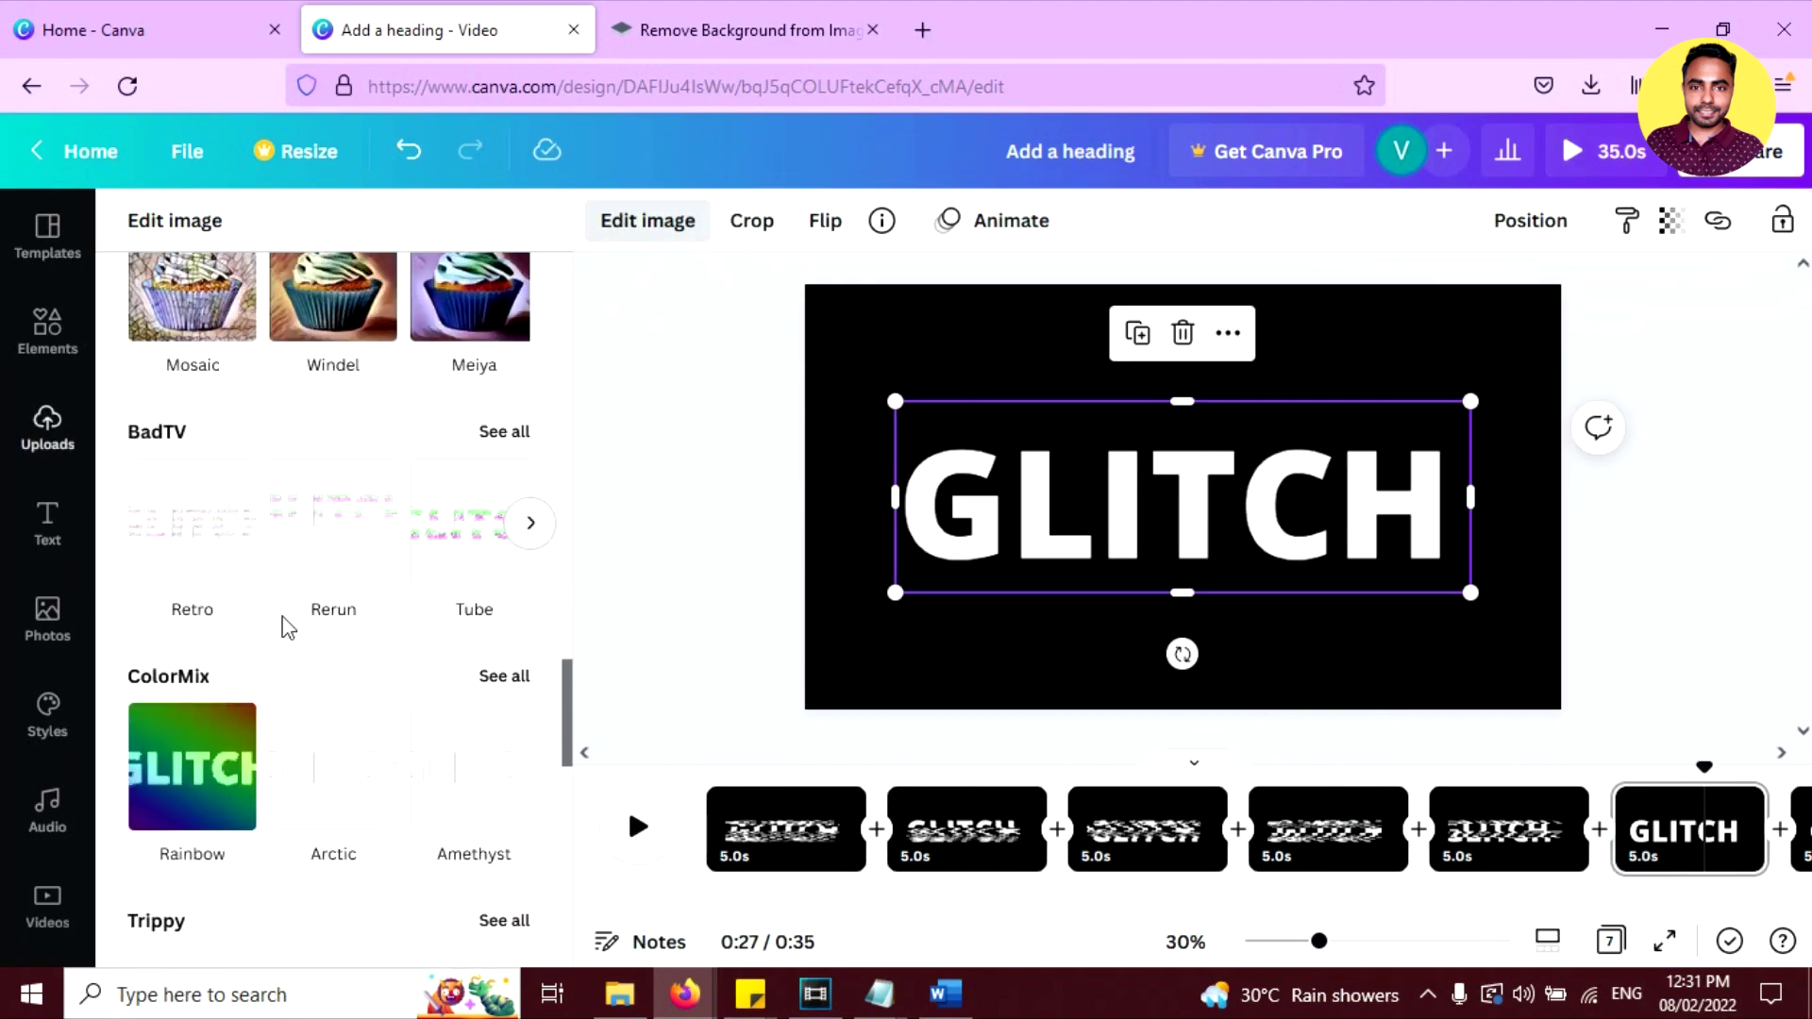
pyautogui.click(283, 630)
pyautogui.click(325, 619)
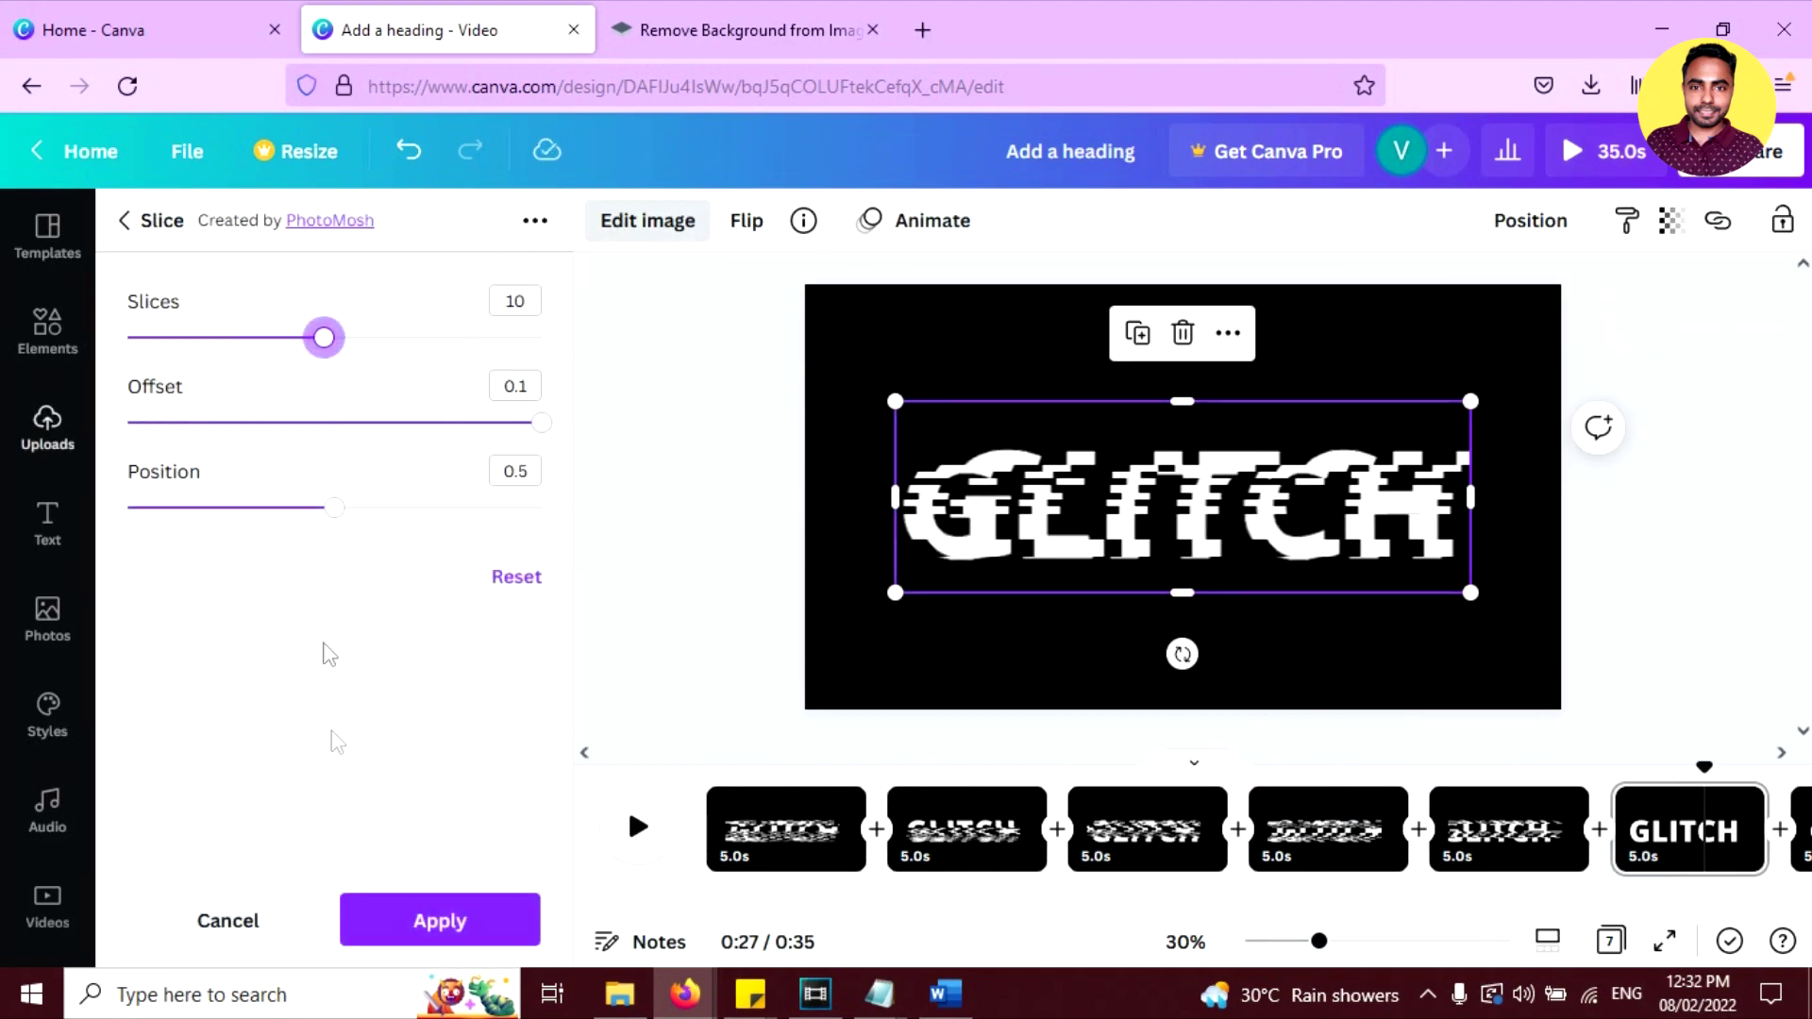
pyautogui.click(425, 920)
# Duplicate page 7 into an eighth page and give page 7's GLITCH about 8 slices
pyautogui.click(1598, 829)
pyautogui.click(1565, 829)
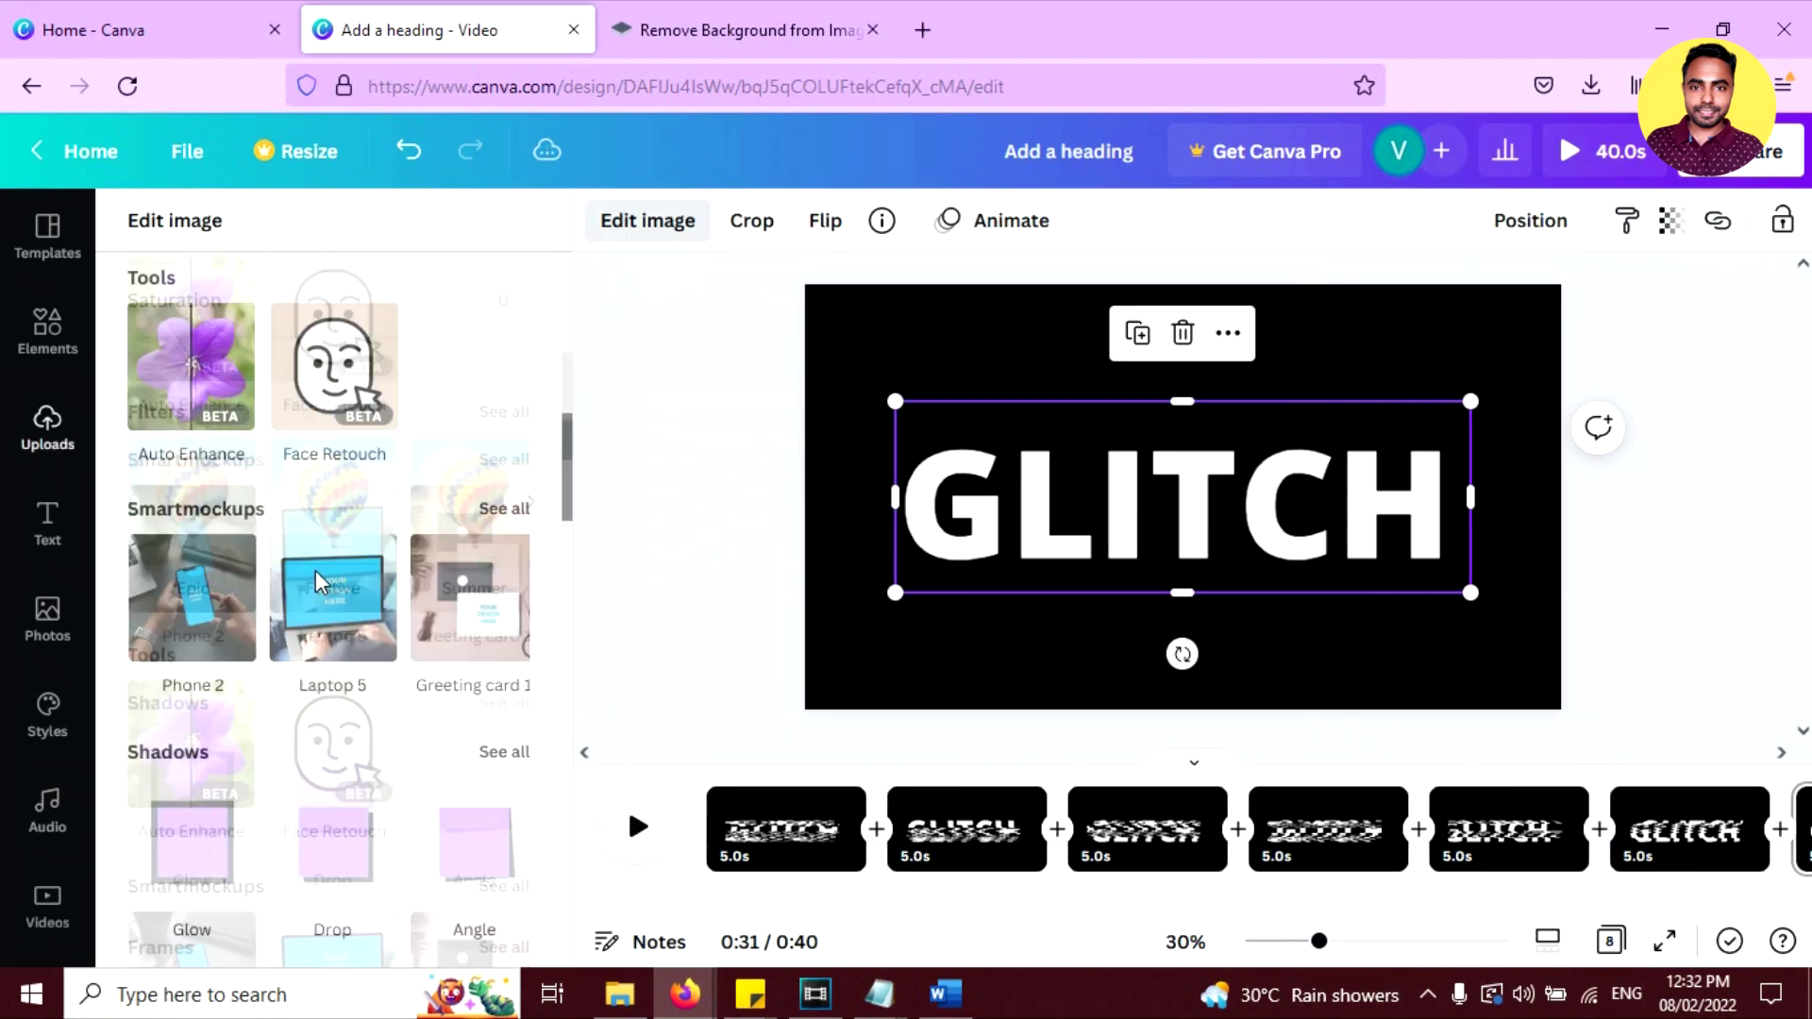
pyautogui.scroll(-15, 303, 586)
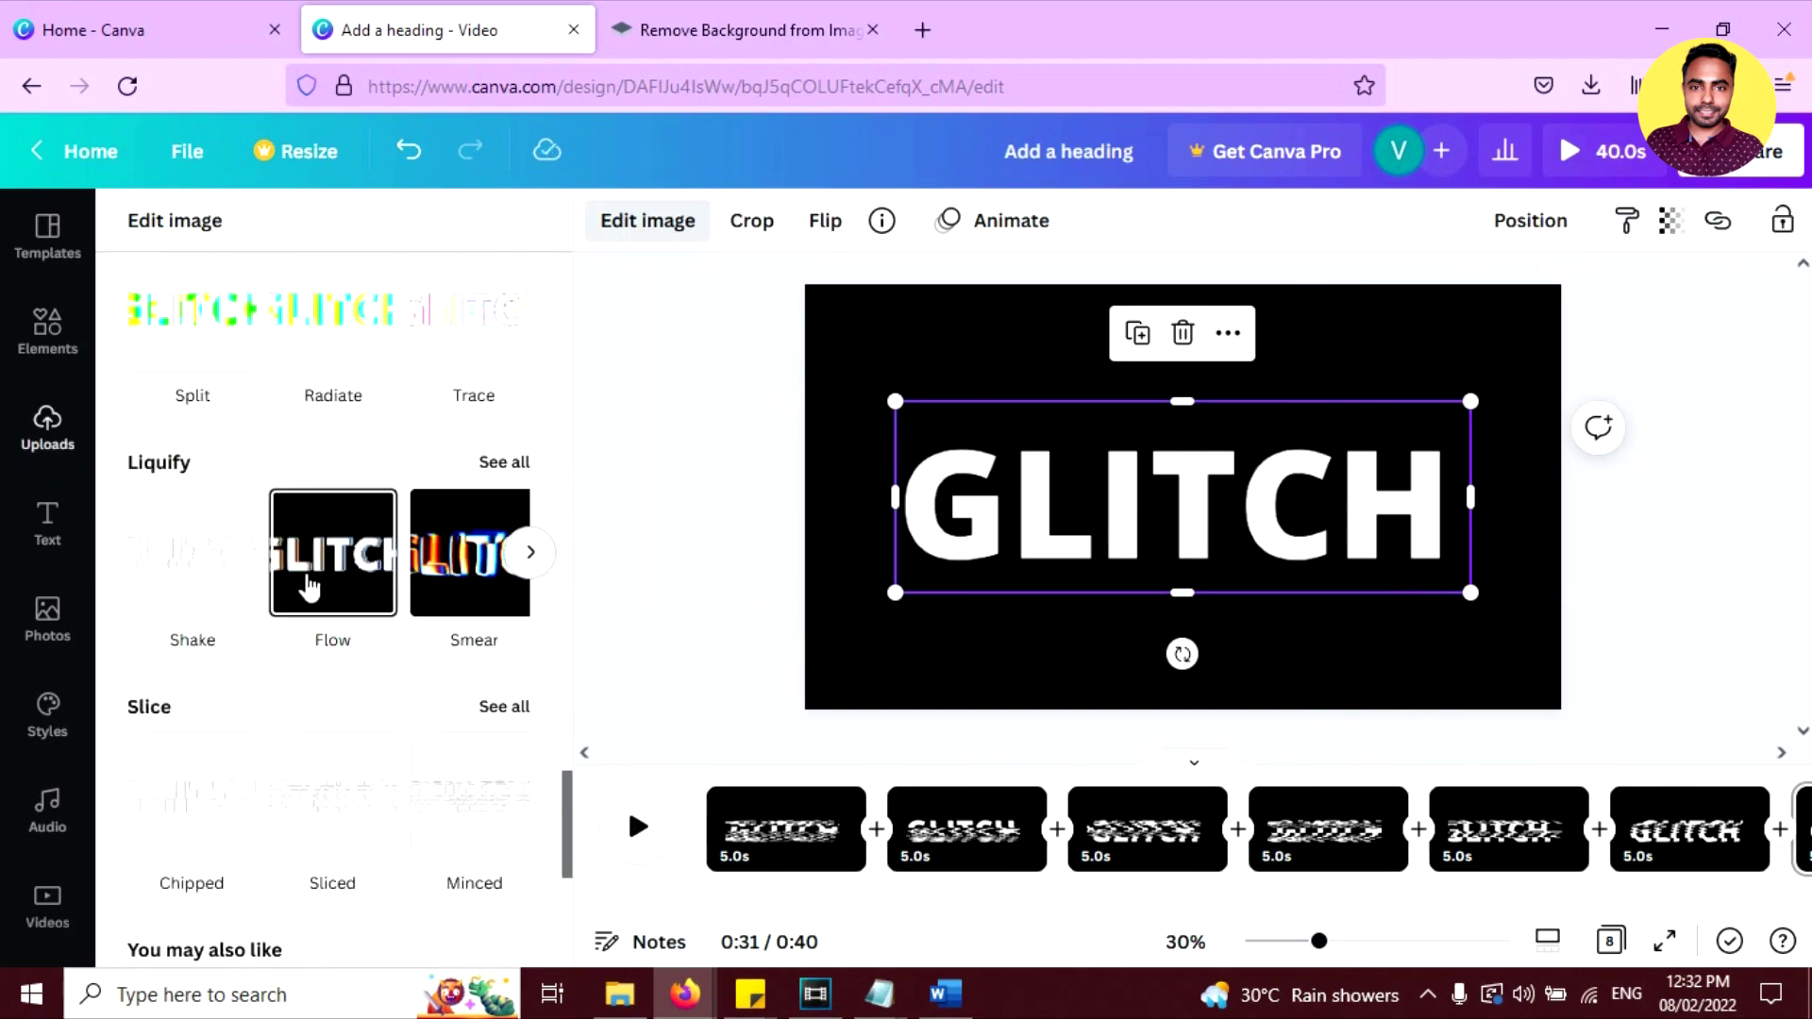
pyautogui.click(332, 443)
pyautogui.click(332, 444)
pyautogui.moveTo(316, 348); pyautogui.dragTo(279, 337)
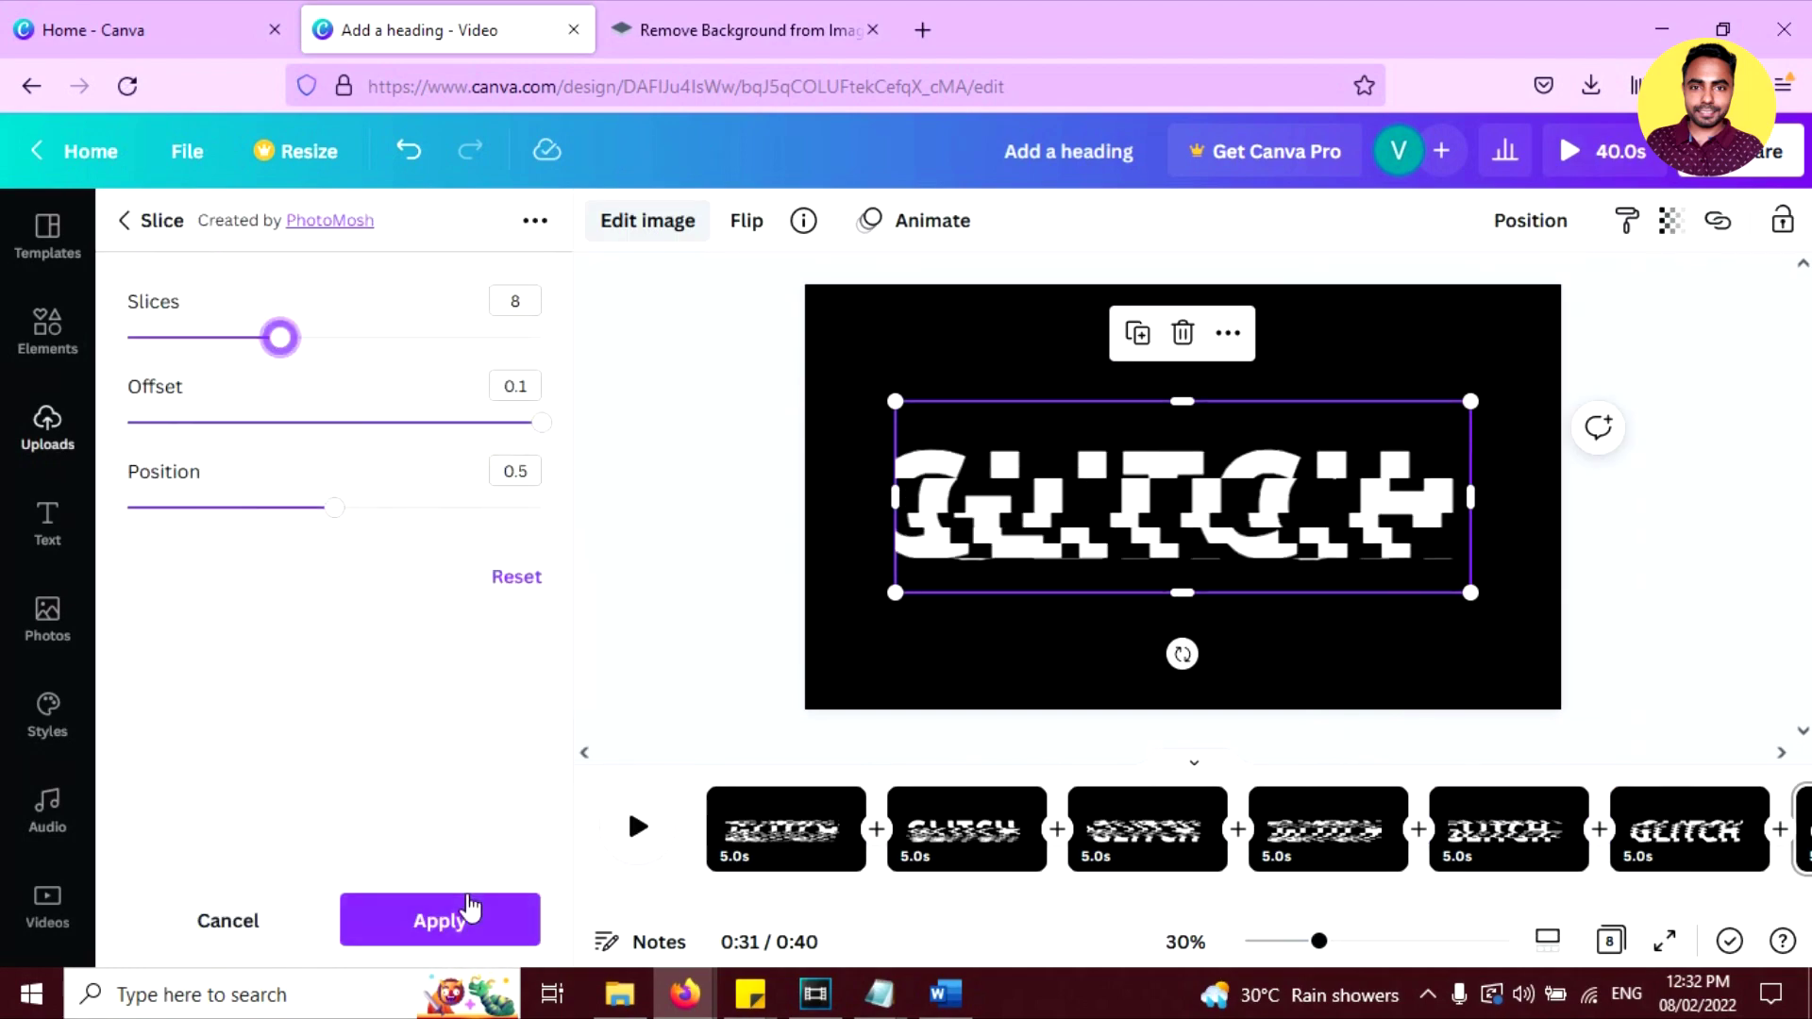
pyautogui.click(466, 913)
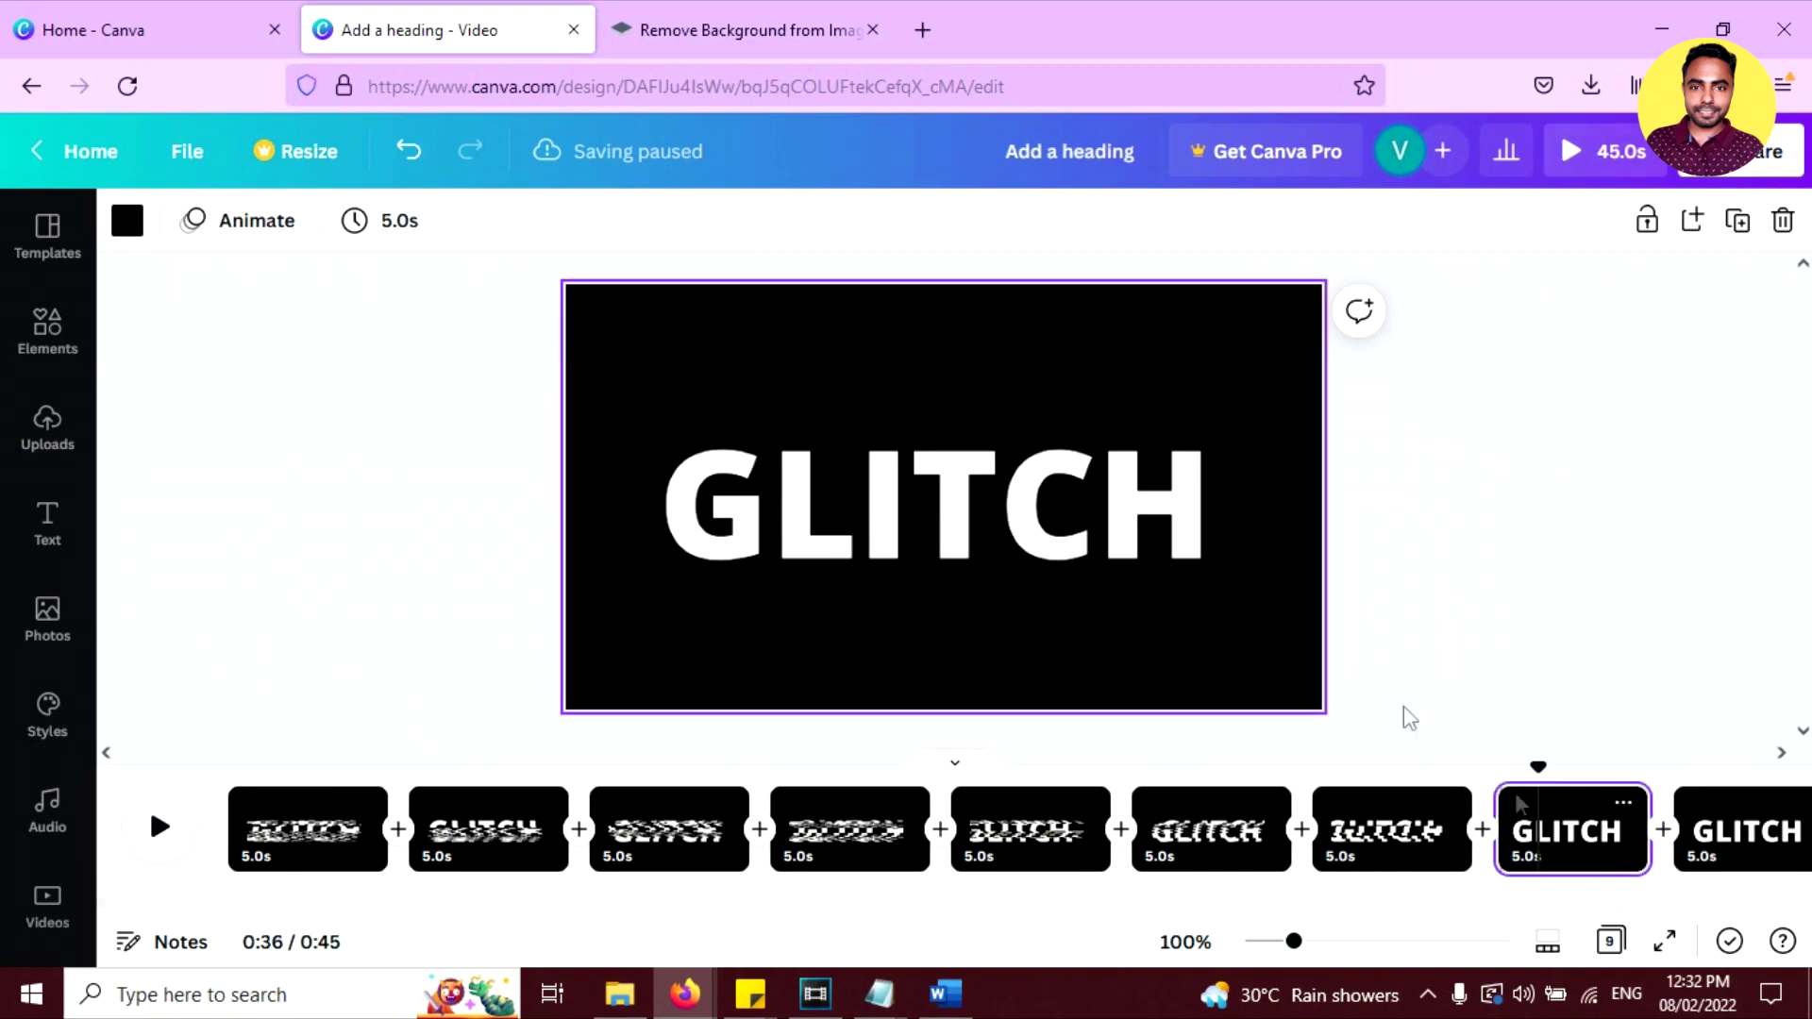
# Give the next page's GLITCH text a Sliced effect with 6 slices
pyautogui.click(1038, 500)
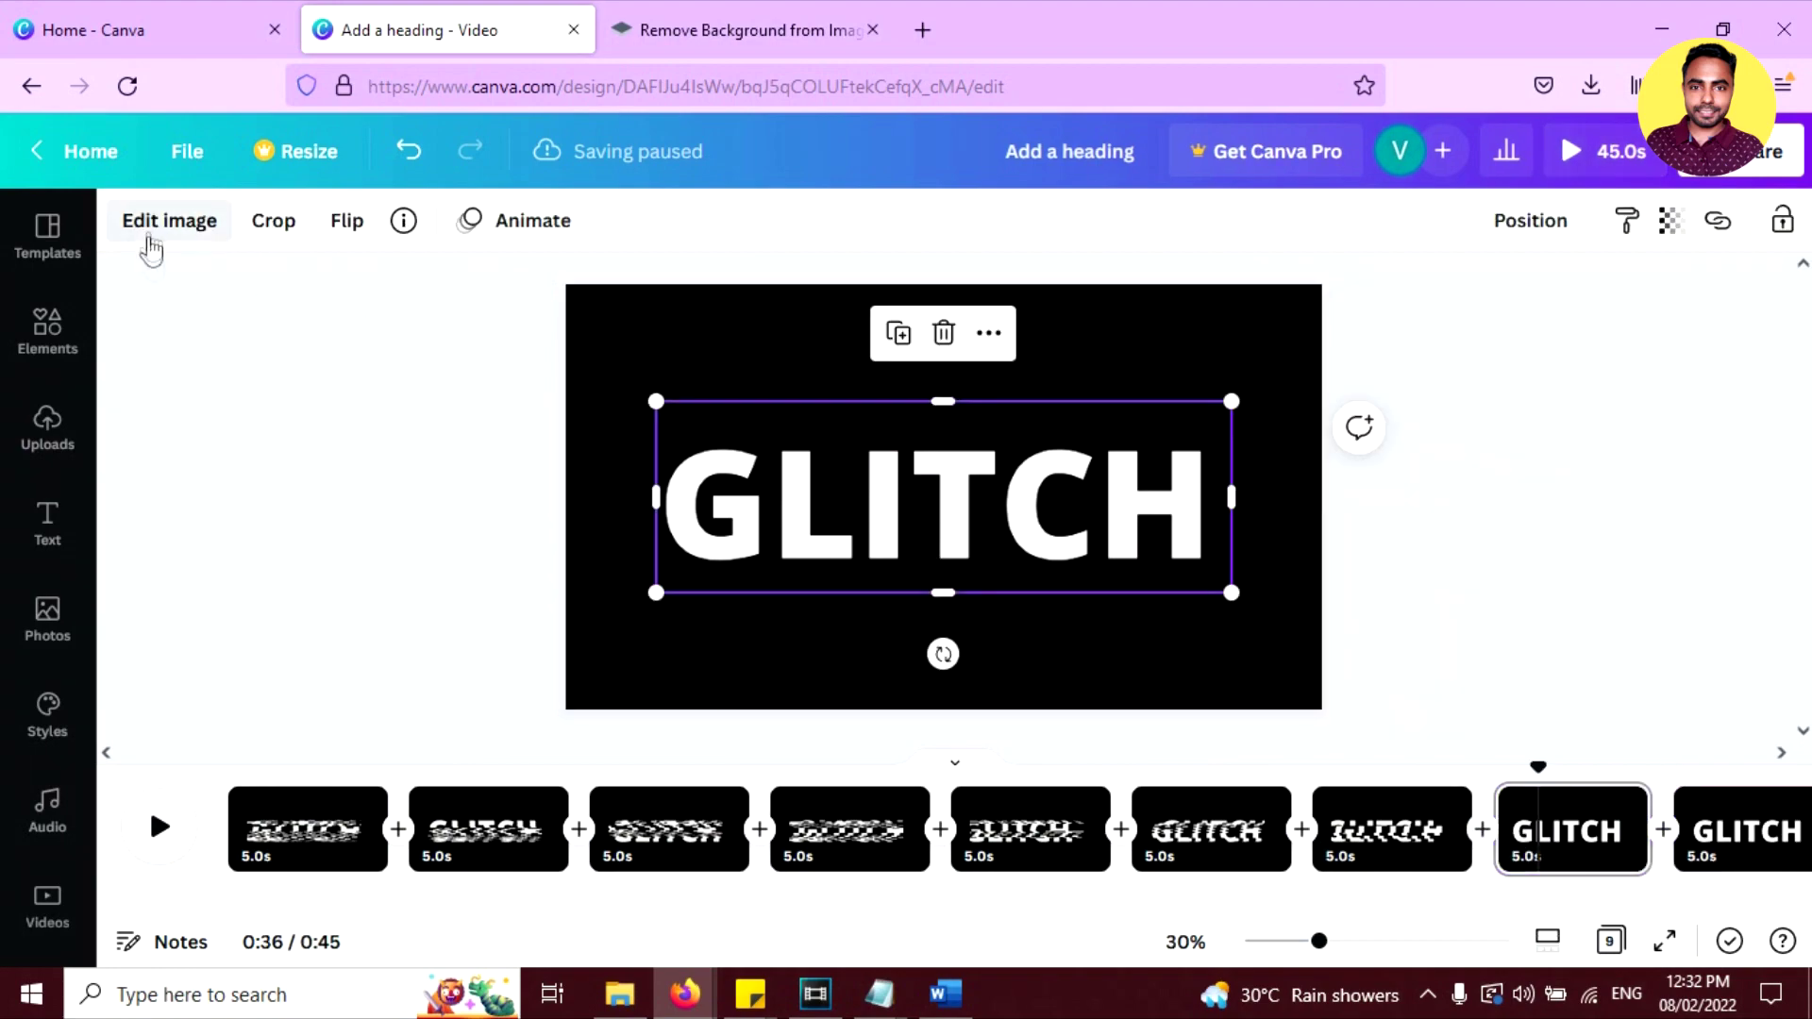
pyautogui.click(166, 220)
pyautogui.scroll(-15, 377, 636)
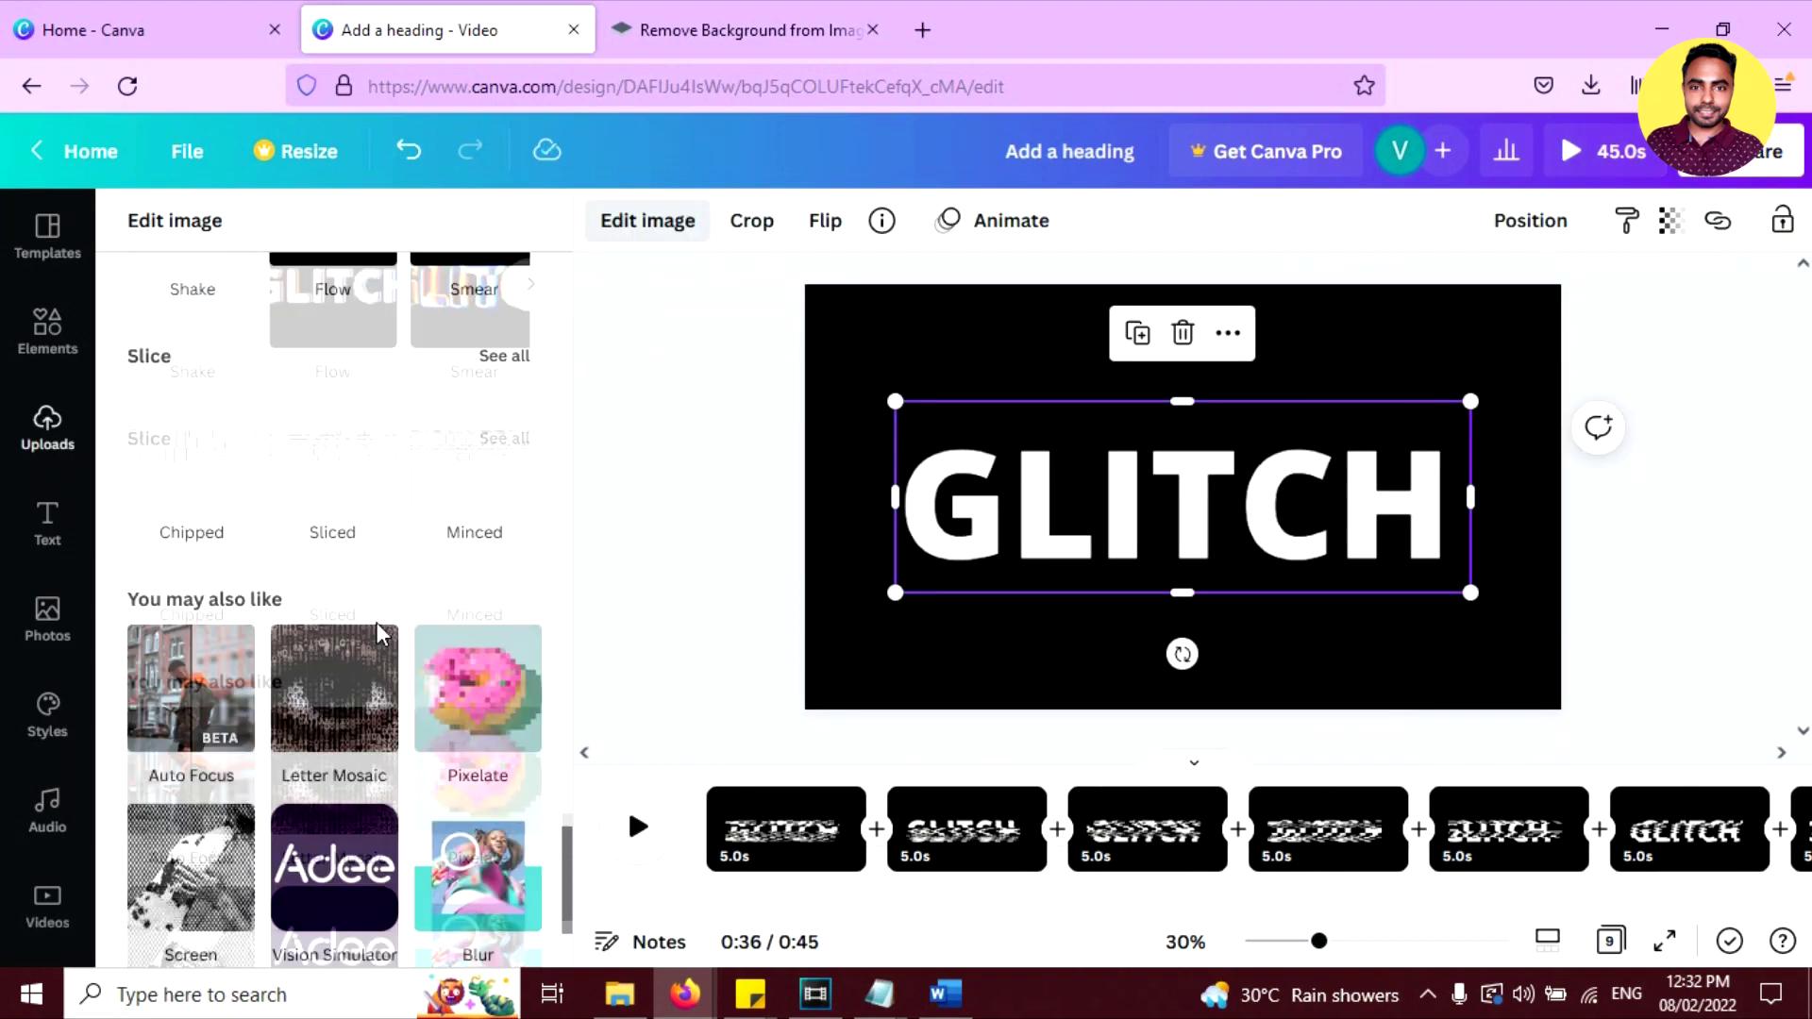
pyautogui.click(390, 462)
pyautogui.moveTo(315, 338); pyautogui.dragTo(235, 336)
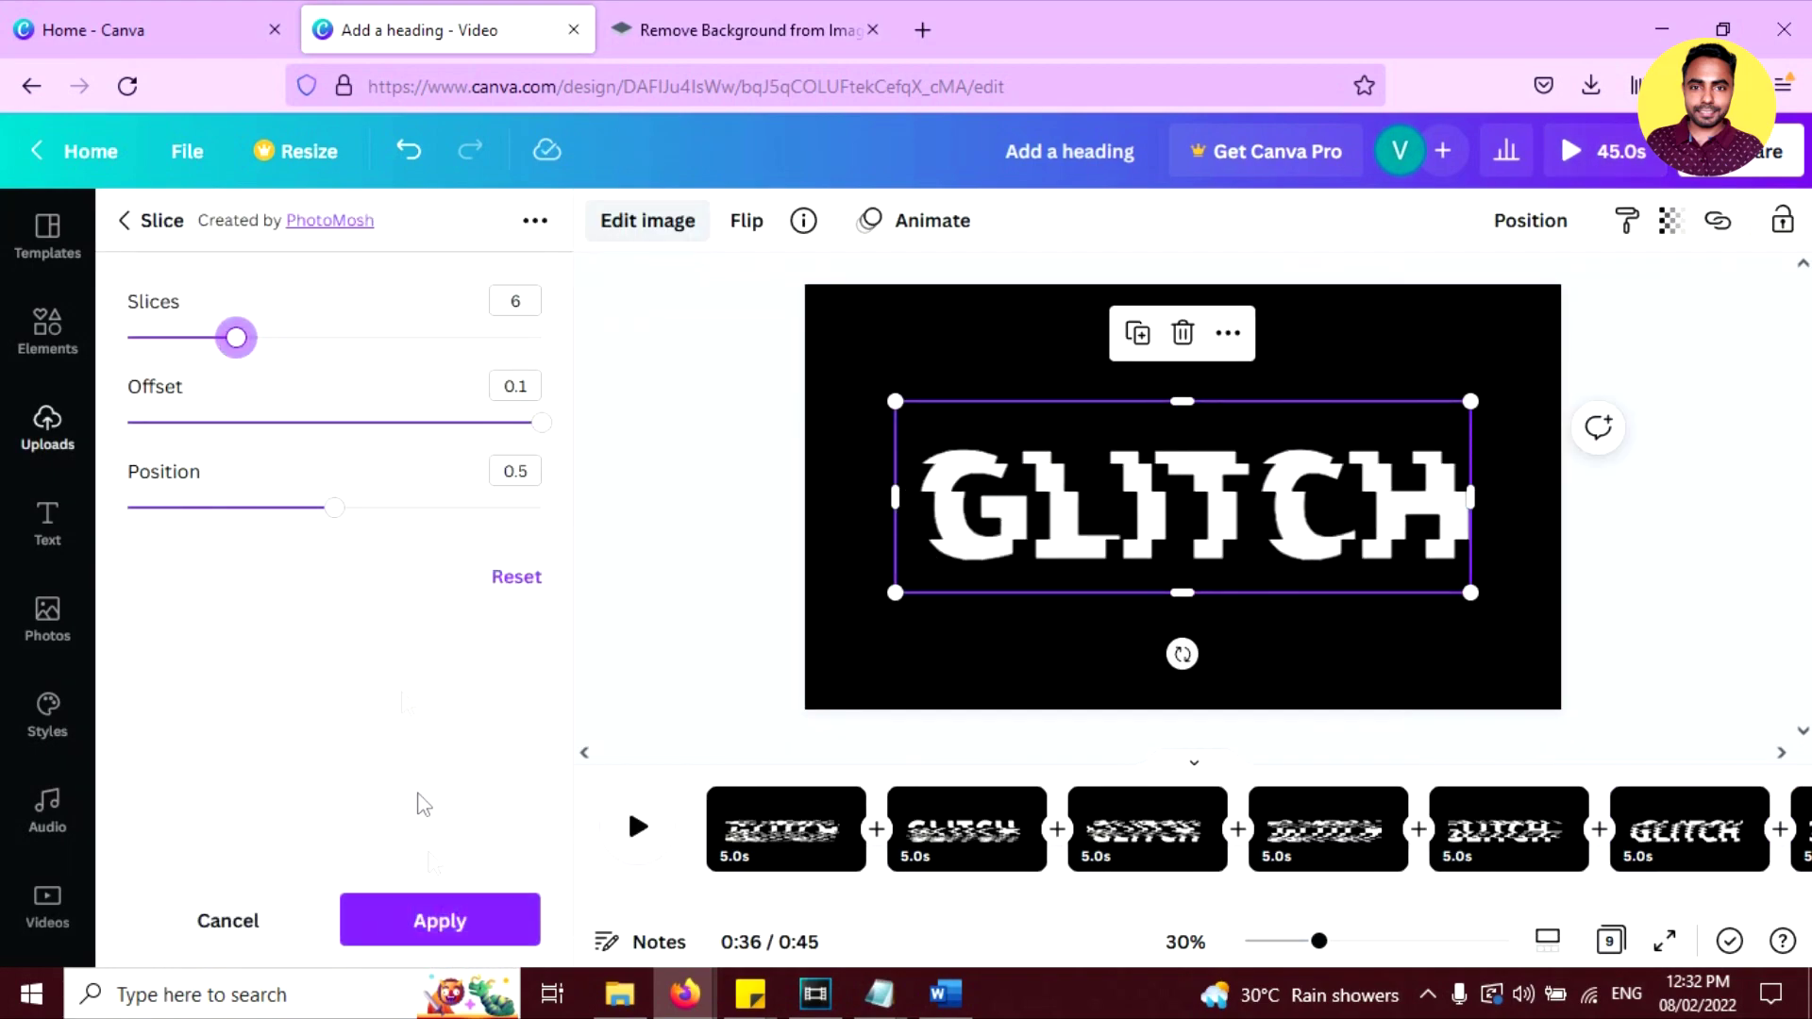
pyautogui.click(437, 917)
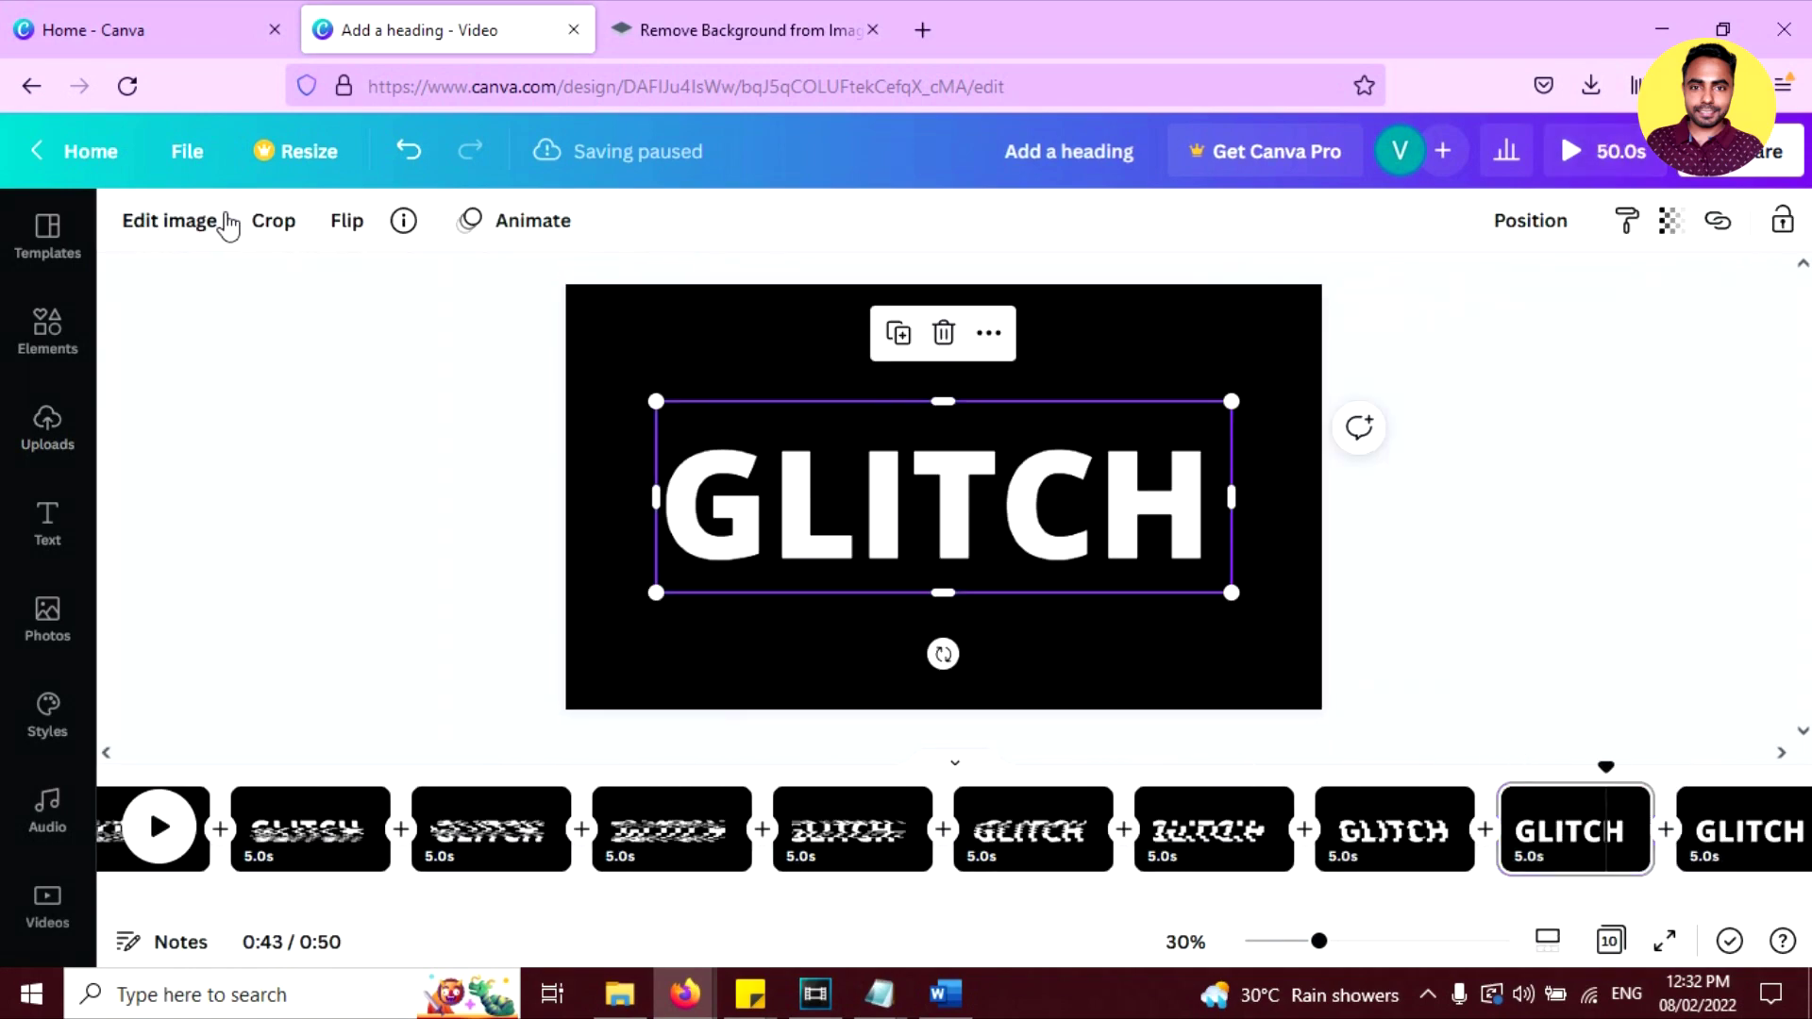
# Apply a Sliced effect with 5 slices to the following page's GLITCH
pyautogui.click(226, 224)
pyautogui.scroll(-15, 311, 651)
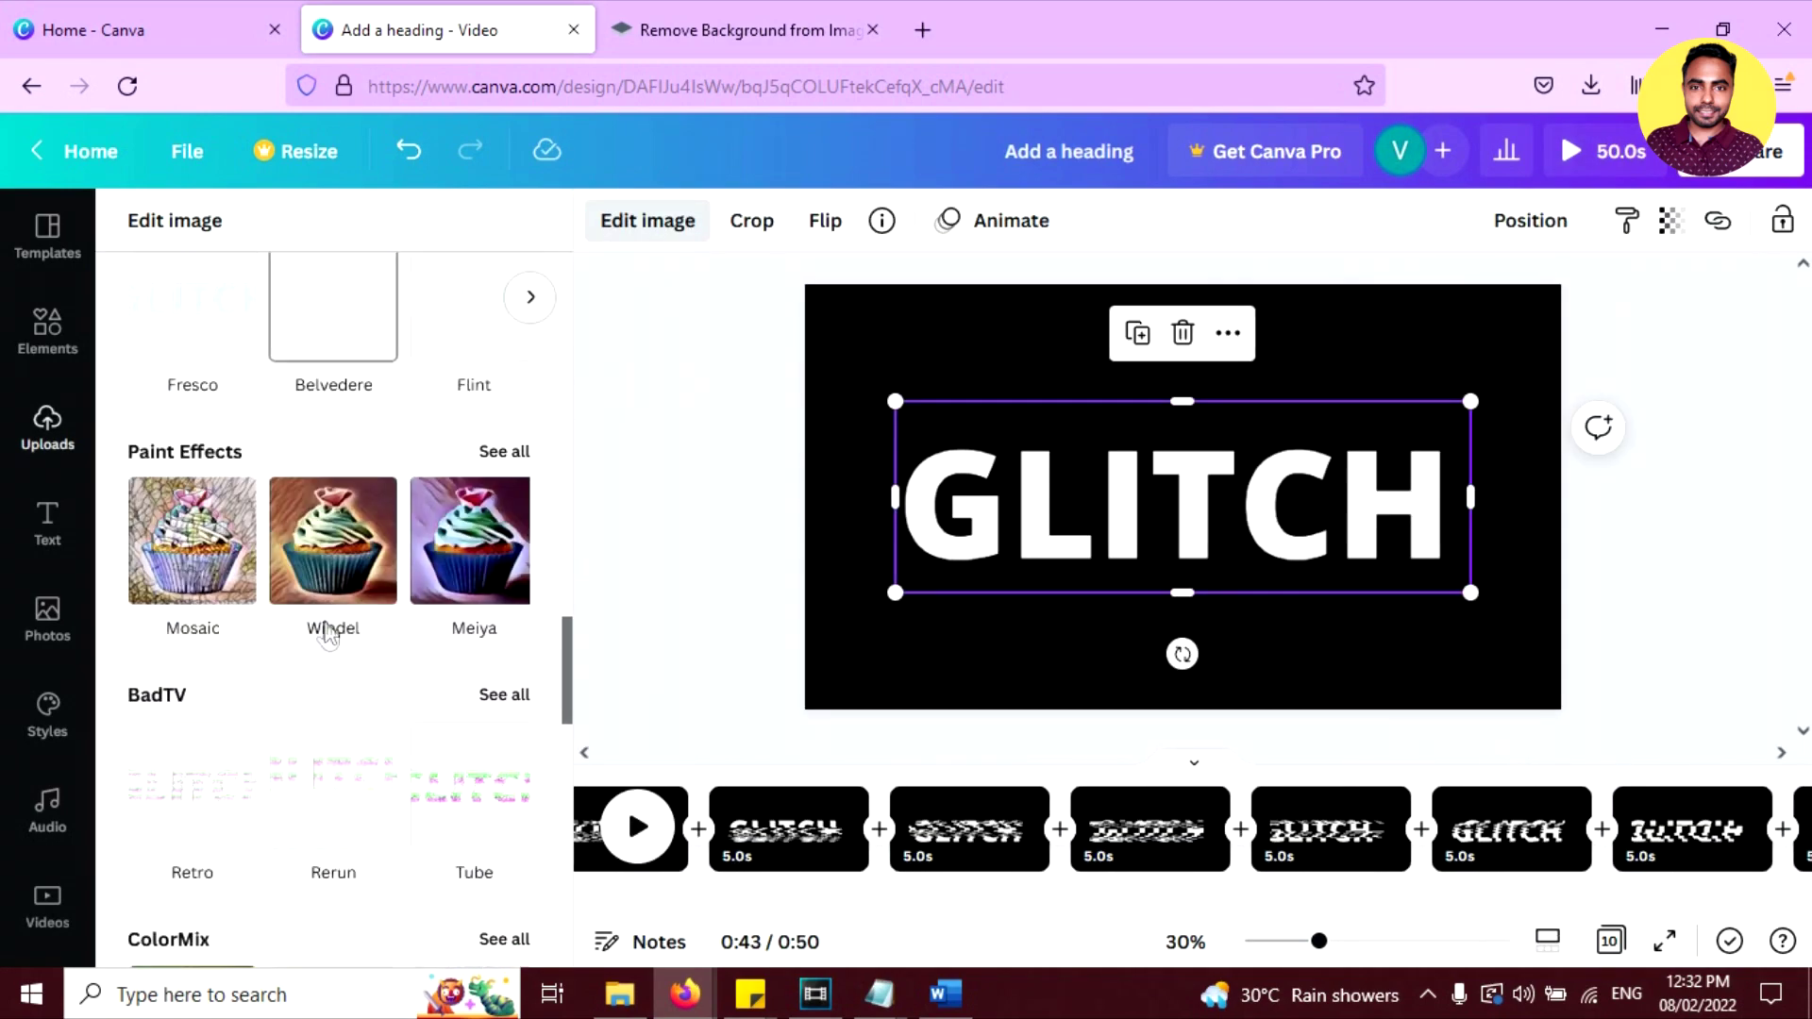
pyautogui.scroll(-5, 327, 634)
pyautogui.click(340, 485)
pyautogui.moveTo(315, 338); pyautogui.dragTo(215, 337)
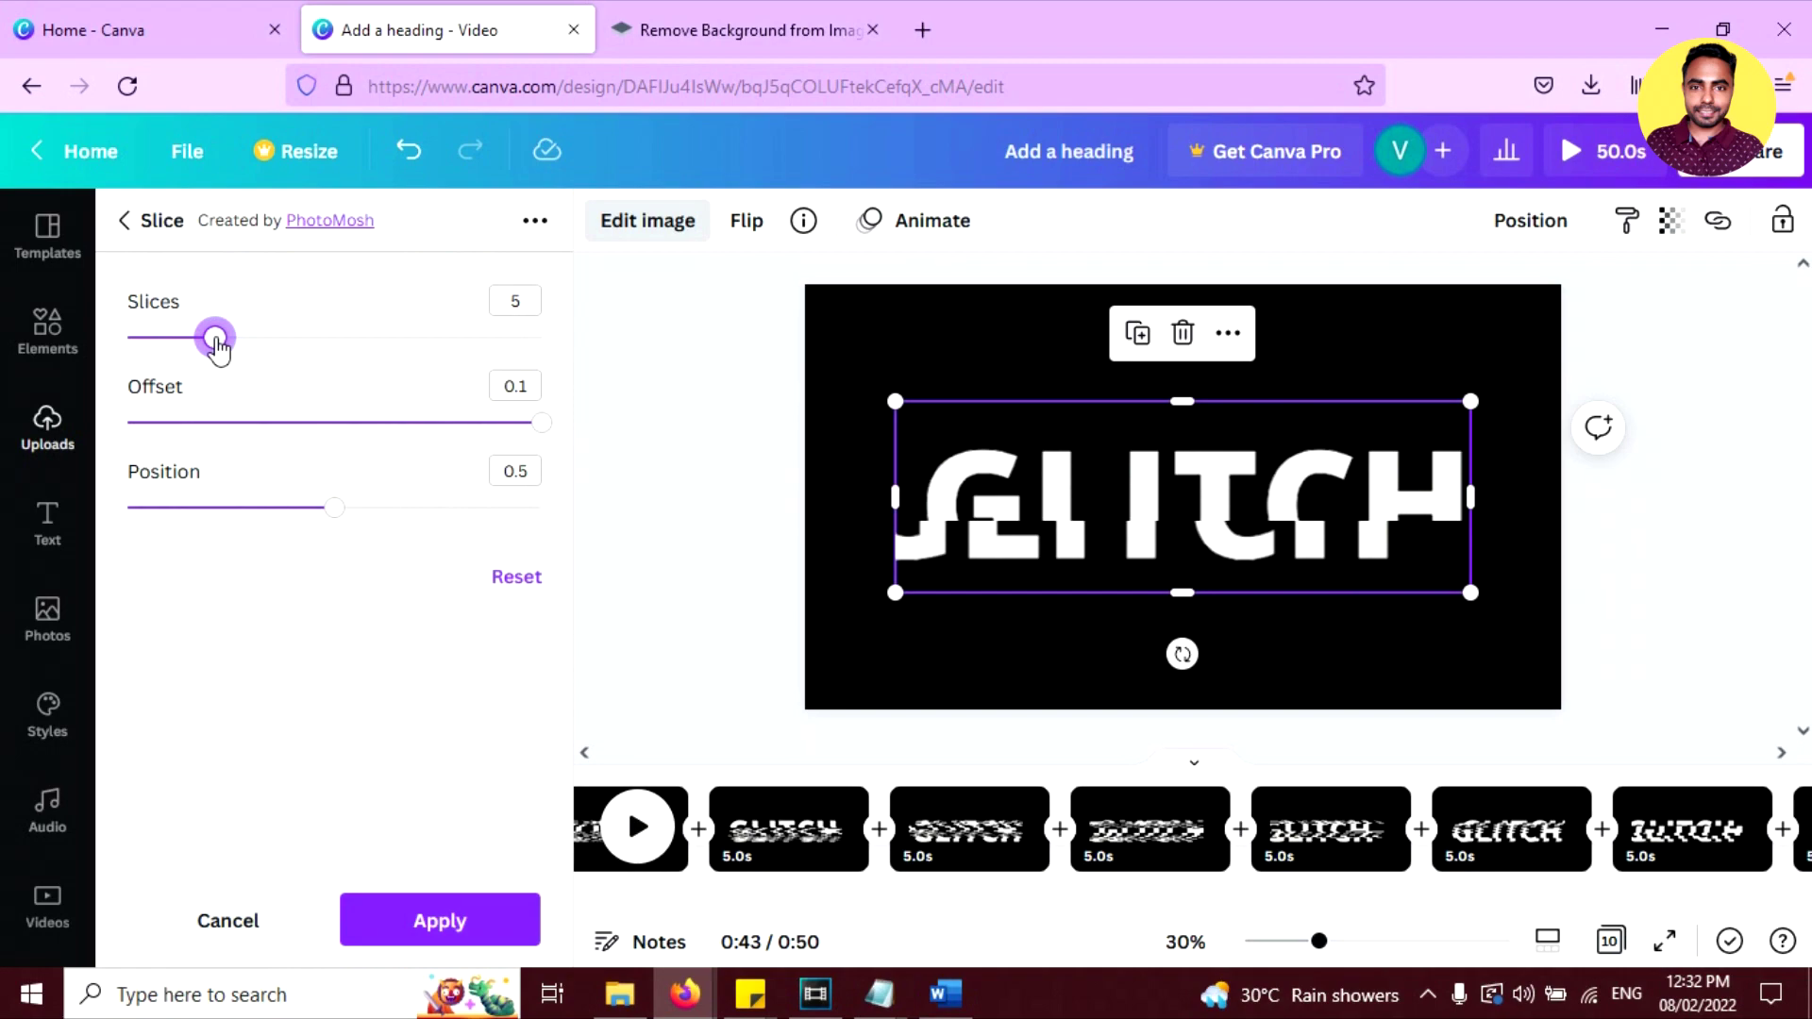
pyautogui.click(440, 920)
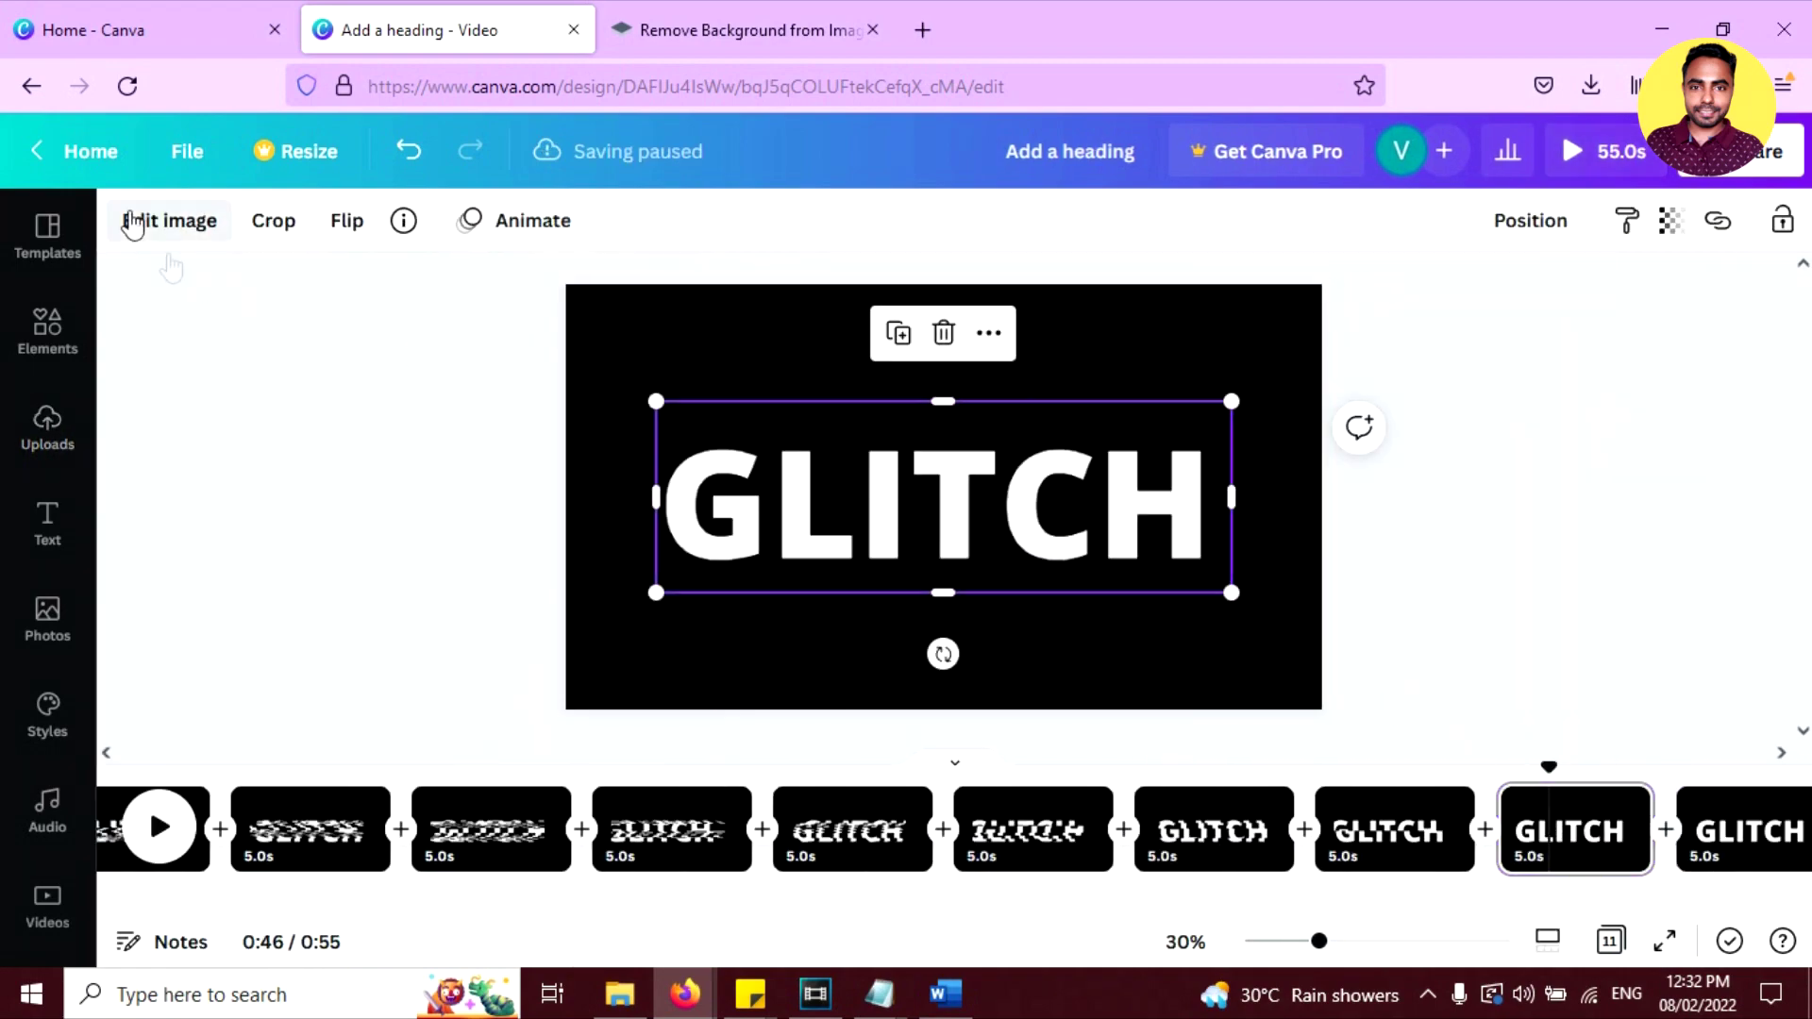
# Give the new page's GLITCH a subtler Sliced effect with 2 slices
pyautogui.click(143, 220)
pyautogui.scroll(-15, 283, 566)
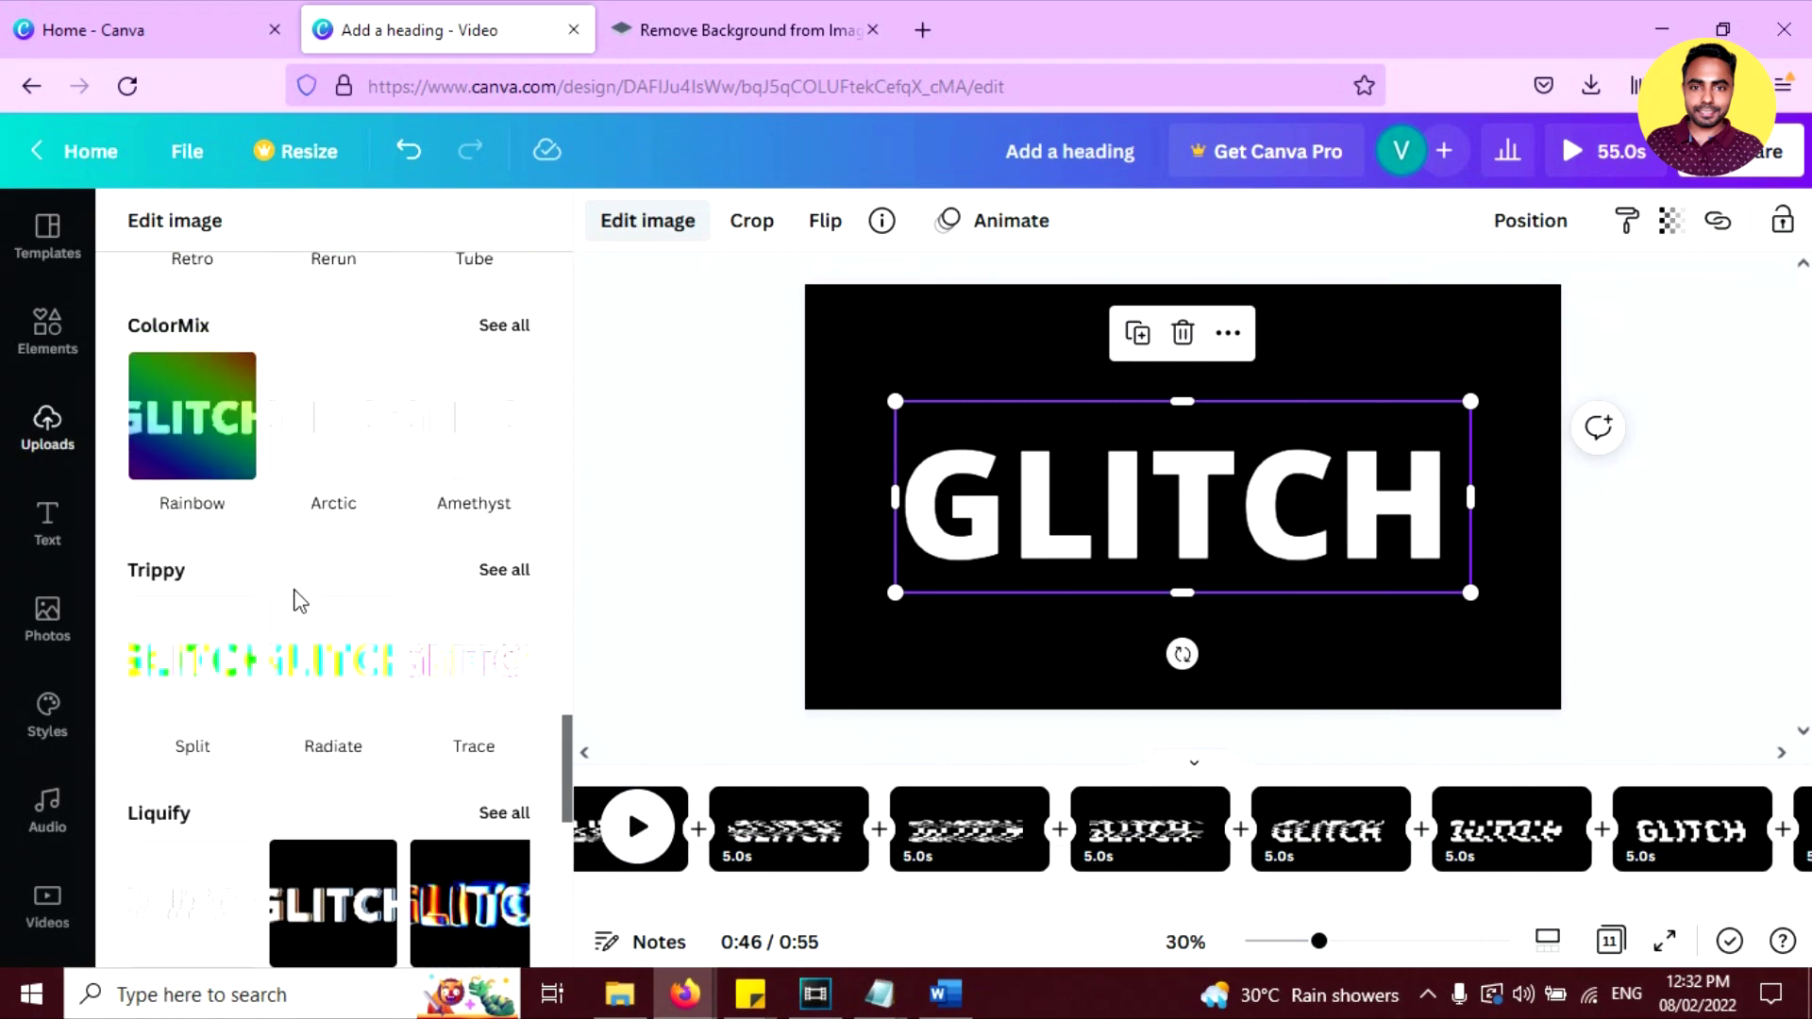
pyautogui.click(341, 389)
pyautogui.moveTo(323, 340); pyautogui.dragTo(150, 340)
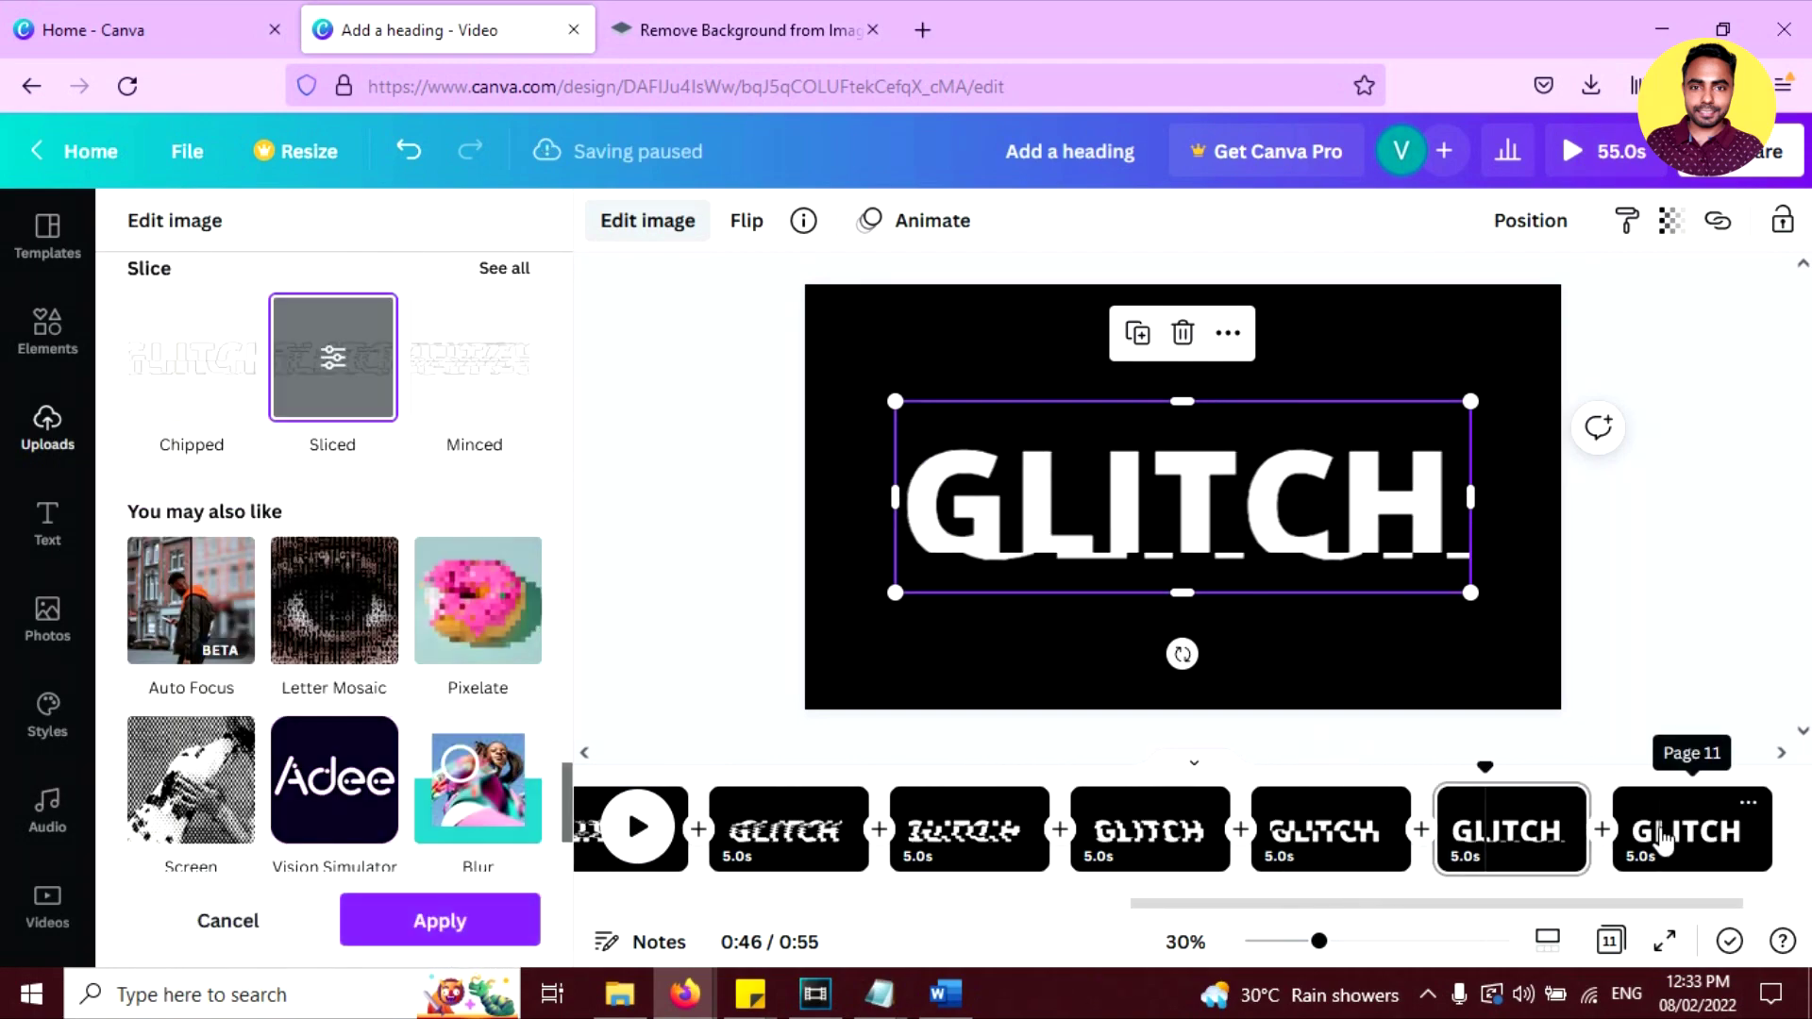
# Duplicate page 11 into a twelfth, set its slices to 1, then delete page 12
pyautogui.click(1664, 840)
pyautogui.hotkey('ctrl', 'd')
pyautogui.click(1177, 497)
pyautogui.click(141, 227)
pyautogui.scroll(-10, 302, 585)
pyautogui.click(323, 556)
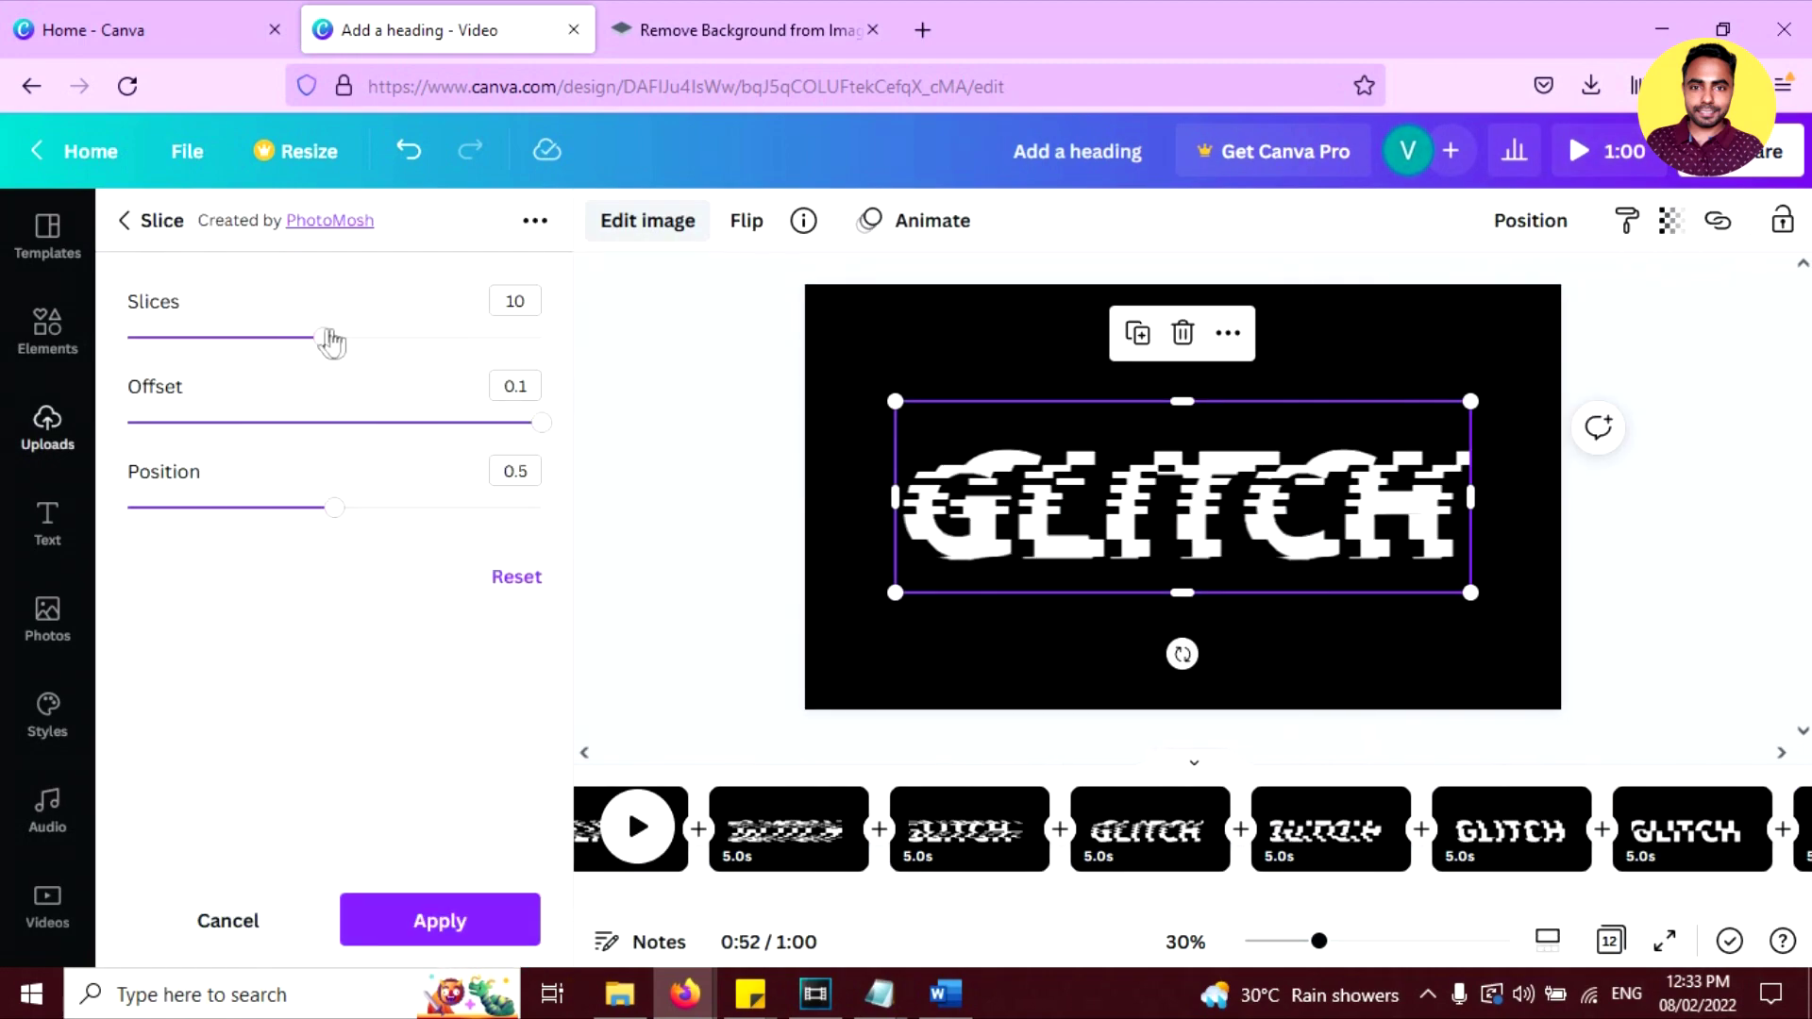
pyautogui.moveTo(333, 342); pyautogui.dragTo(127, 338)
pyautogui.click(430, 913)
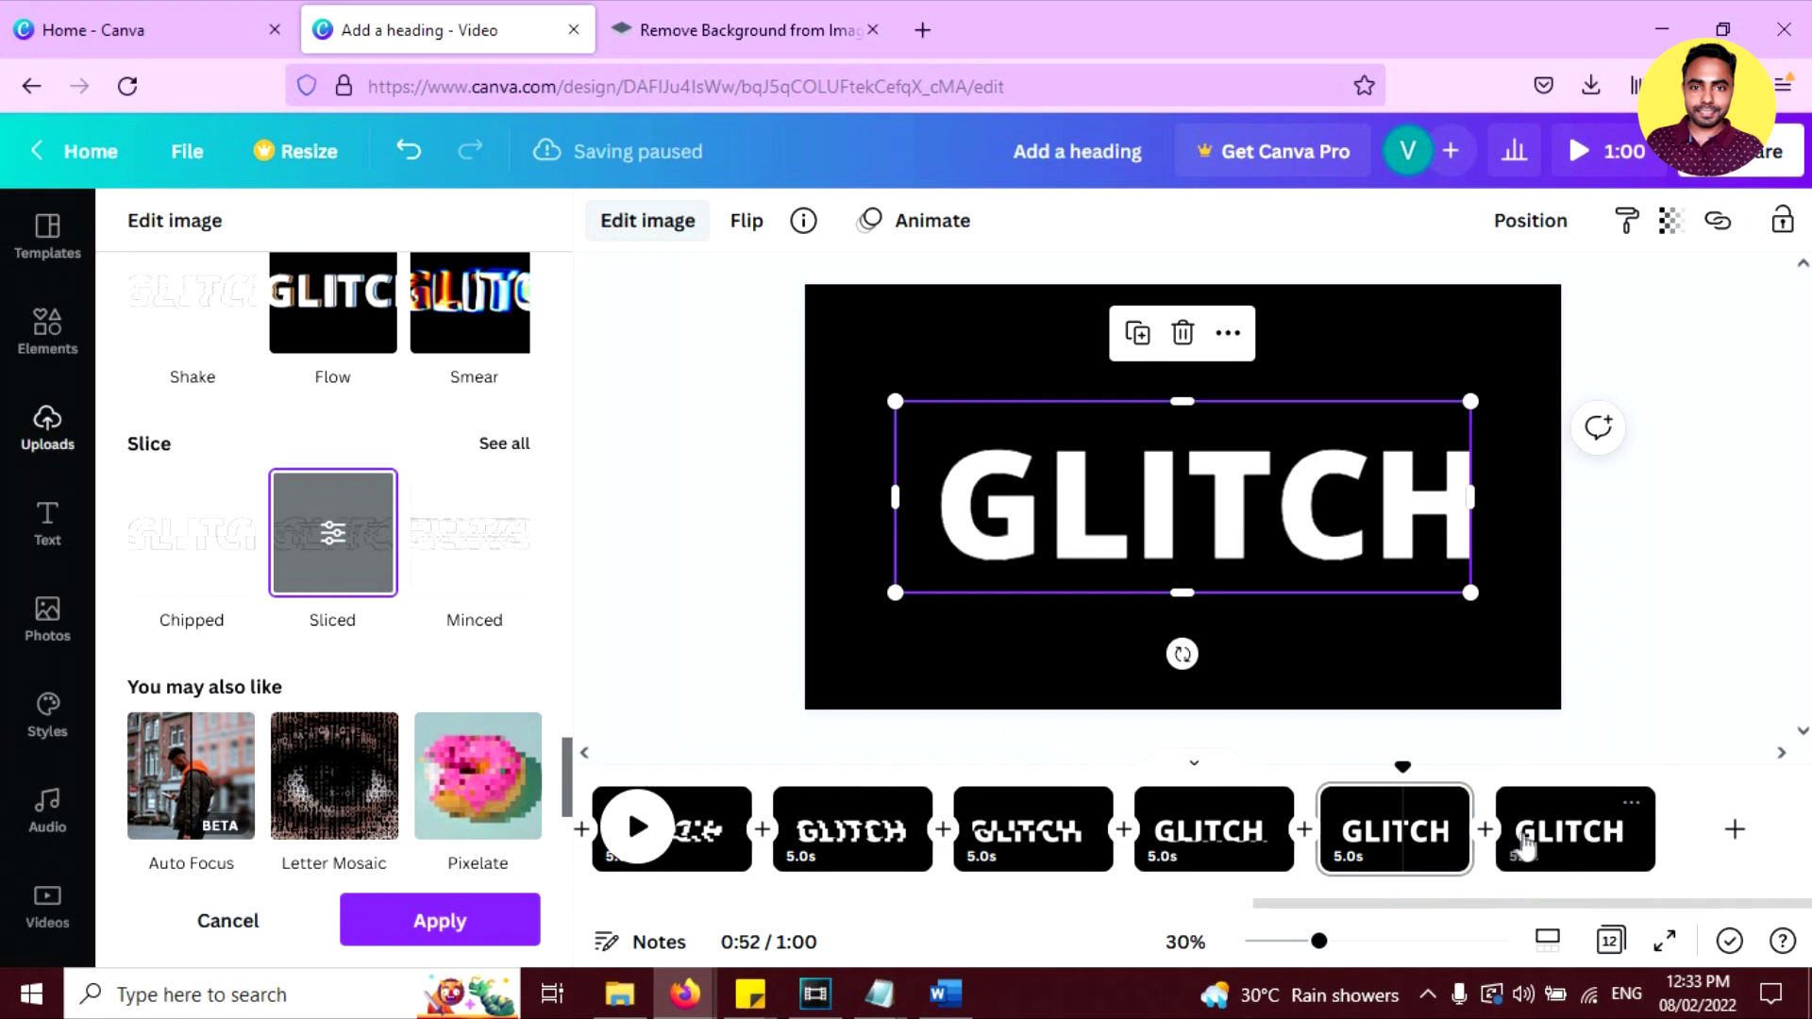
pyautogui.click(1538, 838)
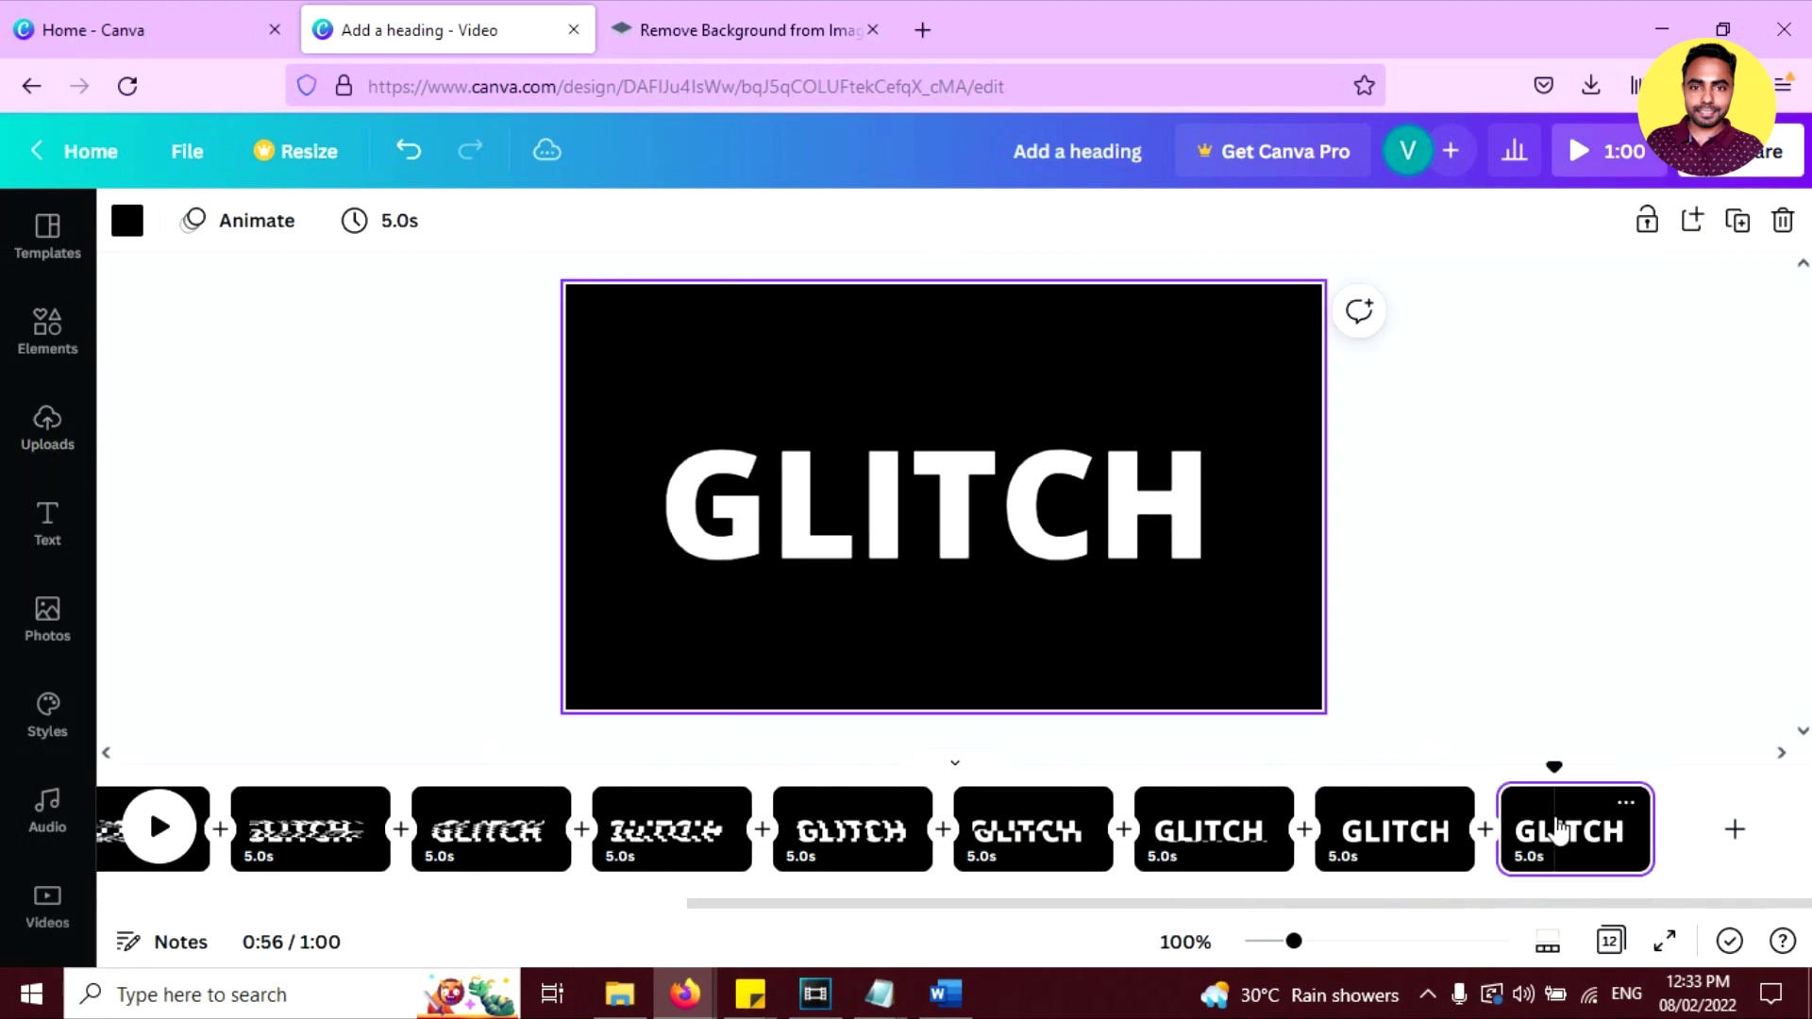
pyautogui.press('Delete')
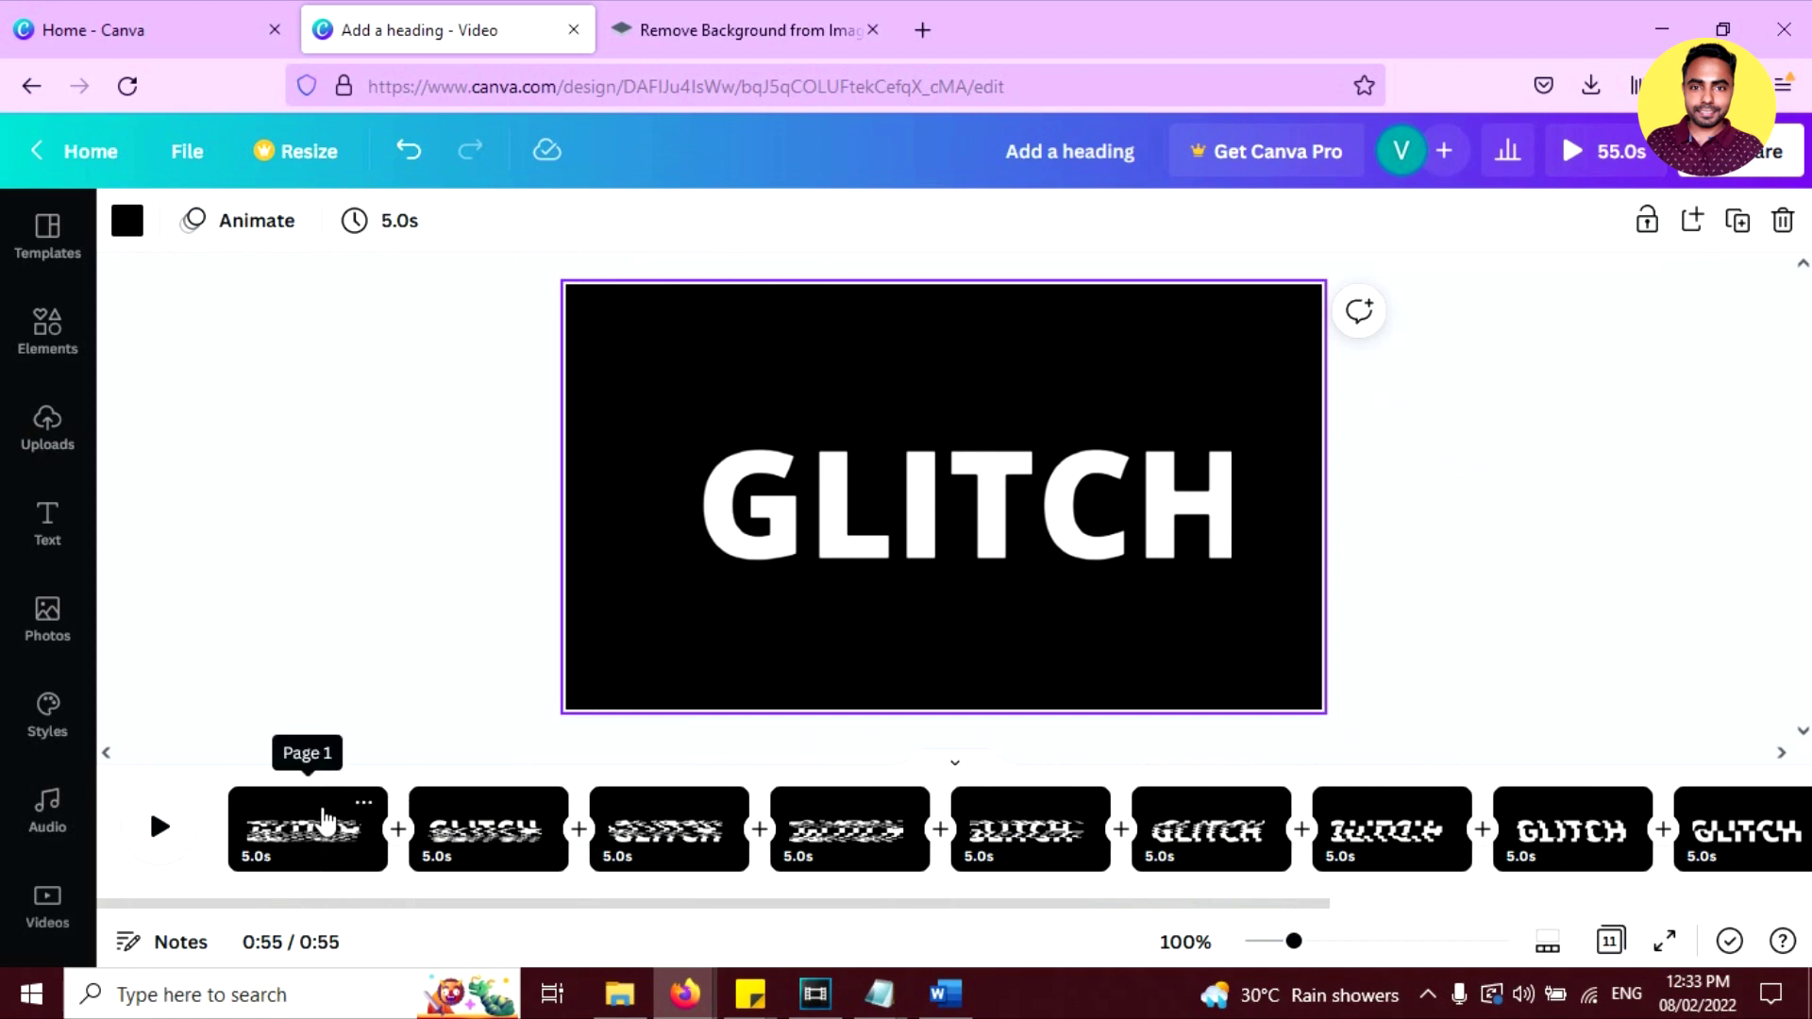
# Play the 55-second video preview, stop it, and select the first page
pyautogui.click(151, 843)
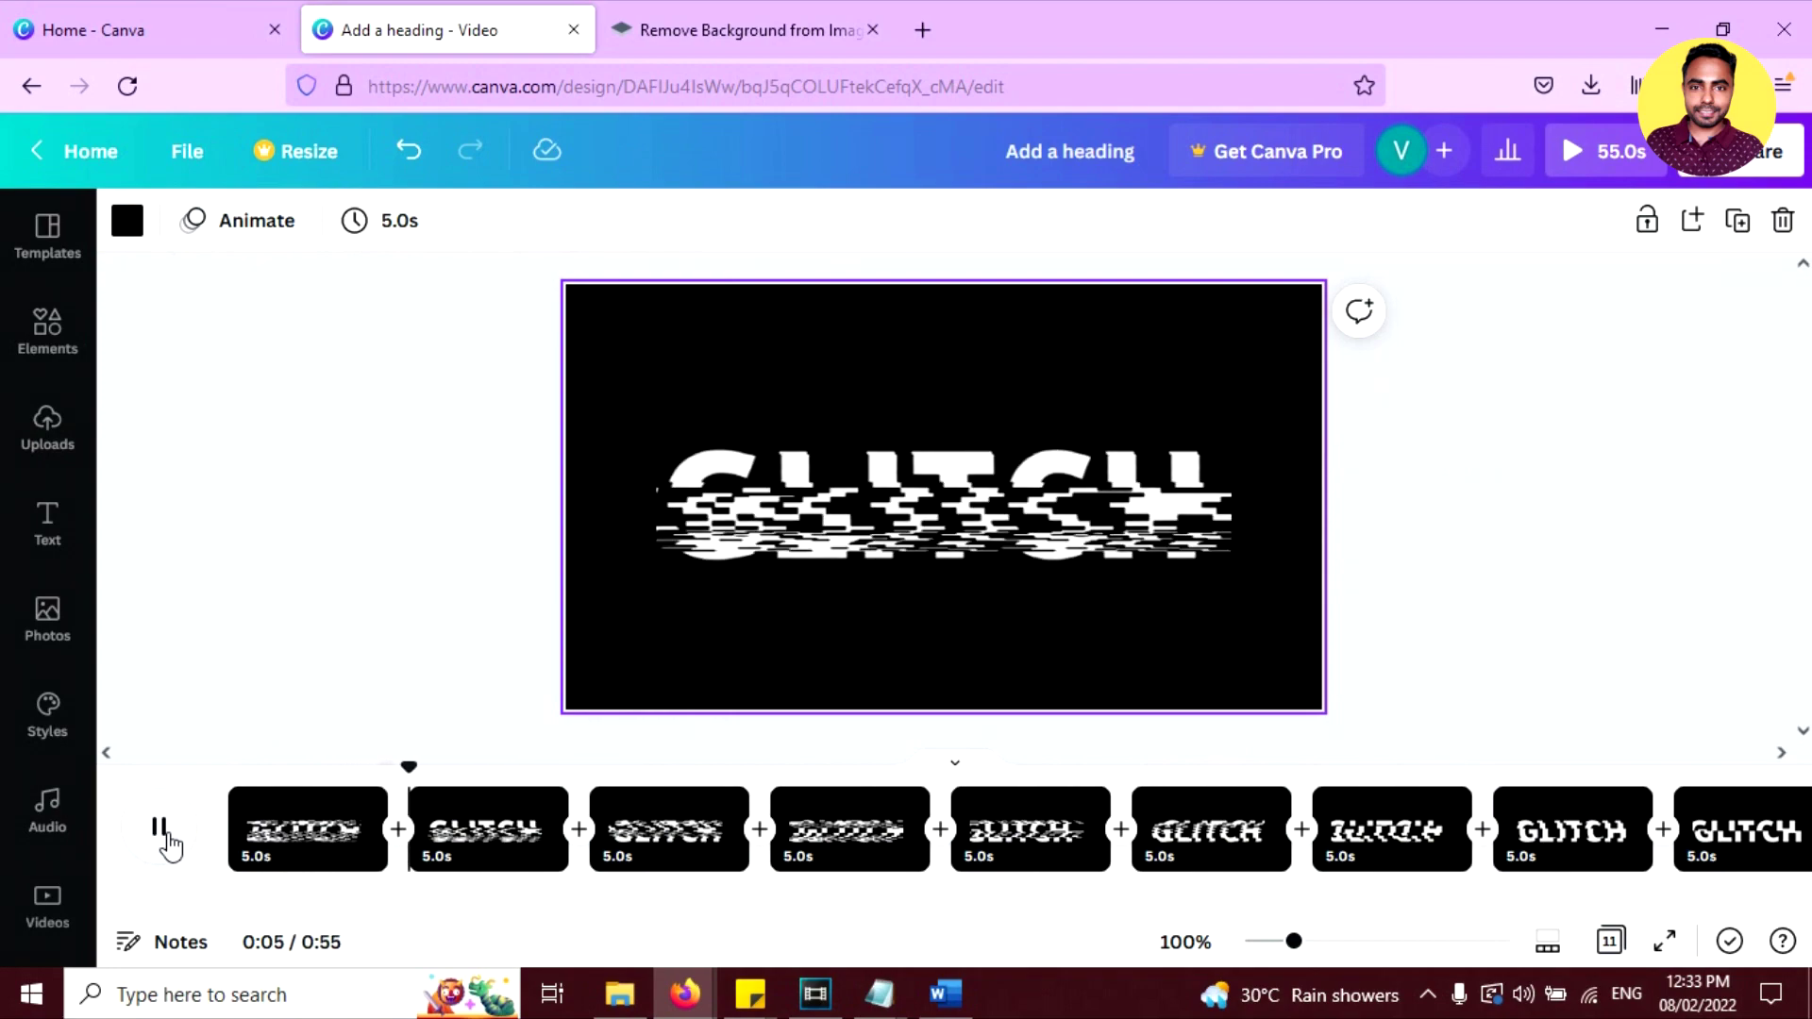
pyautogui.click(160, 831)
pyautogui.click(229, 810)
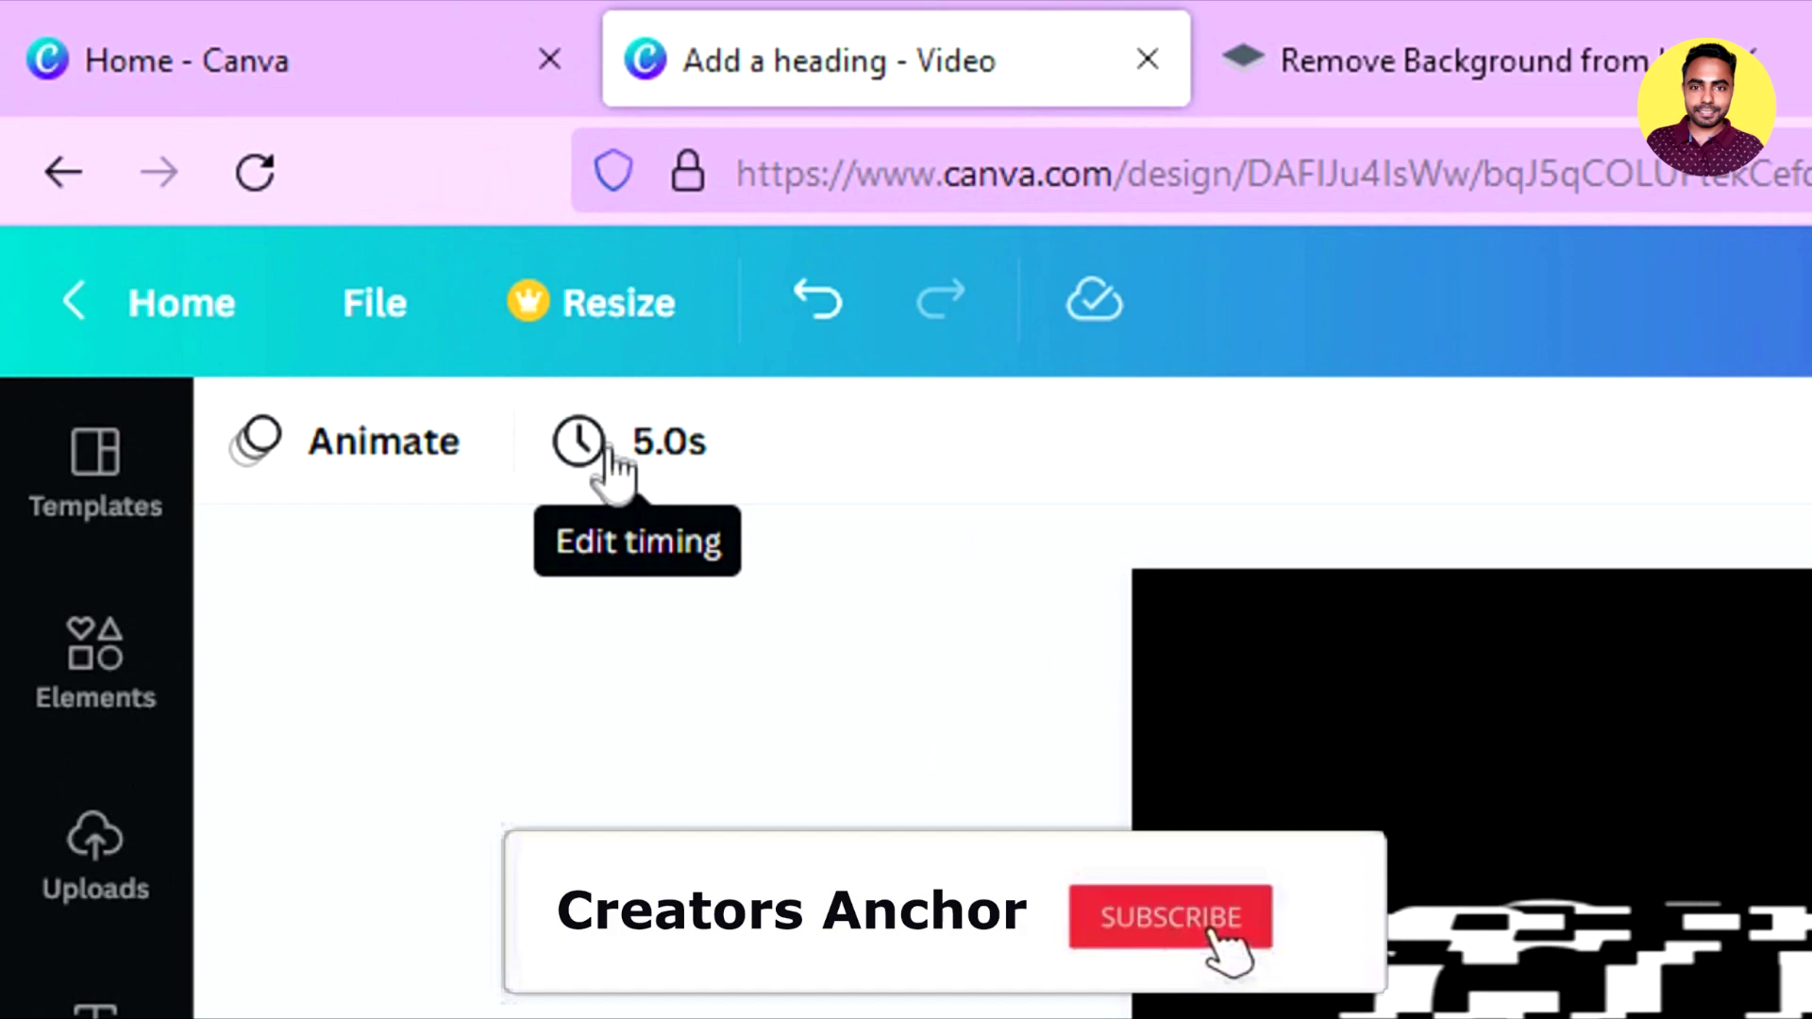
# Set the duration of all 11 pages to 0.1 seconds
pyautogui.click(595, 449)
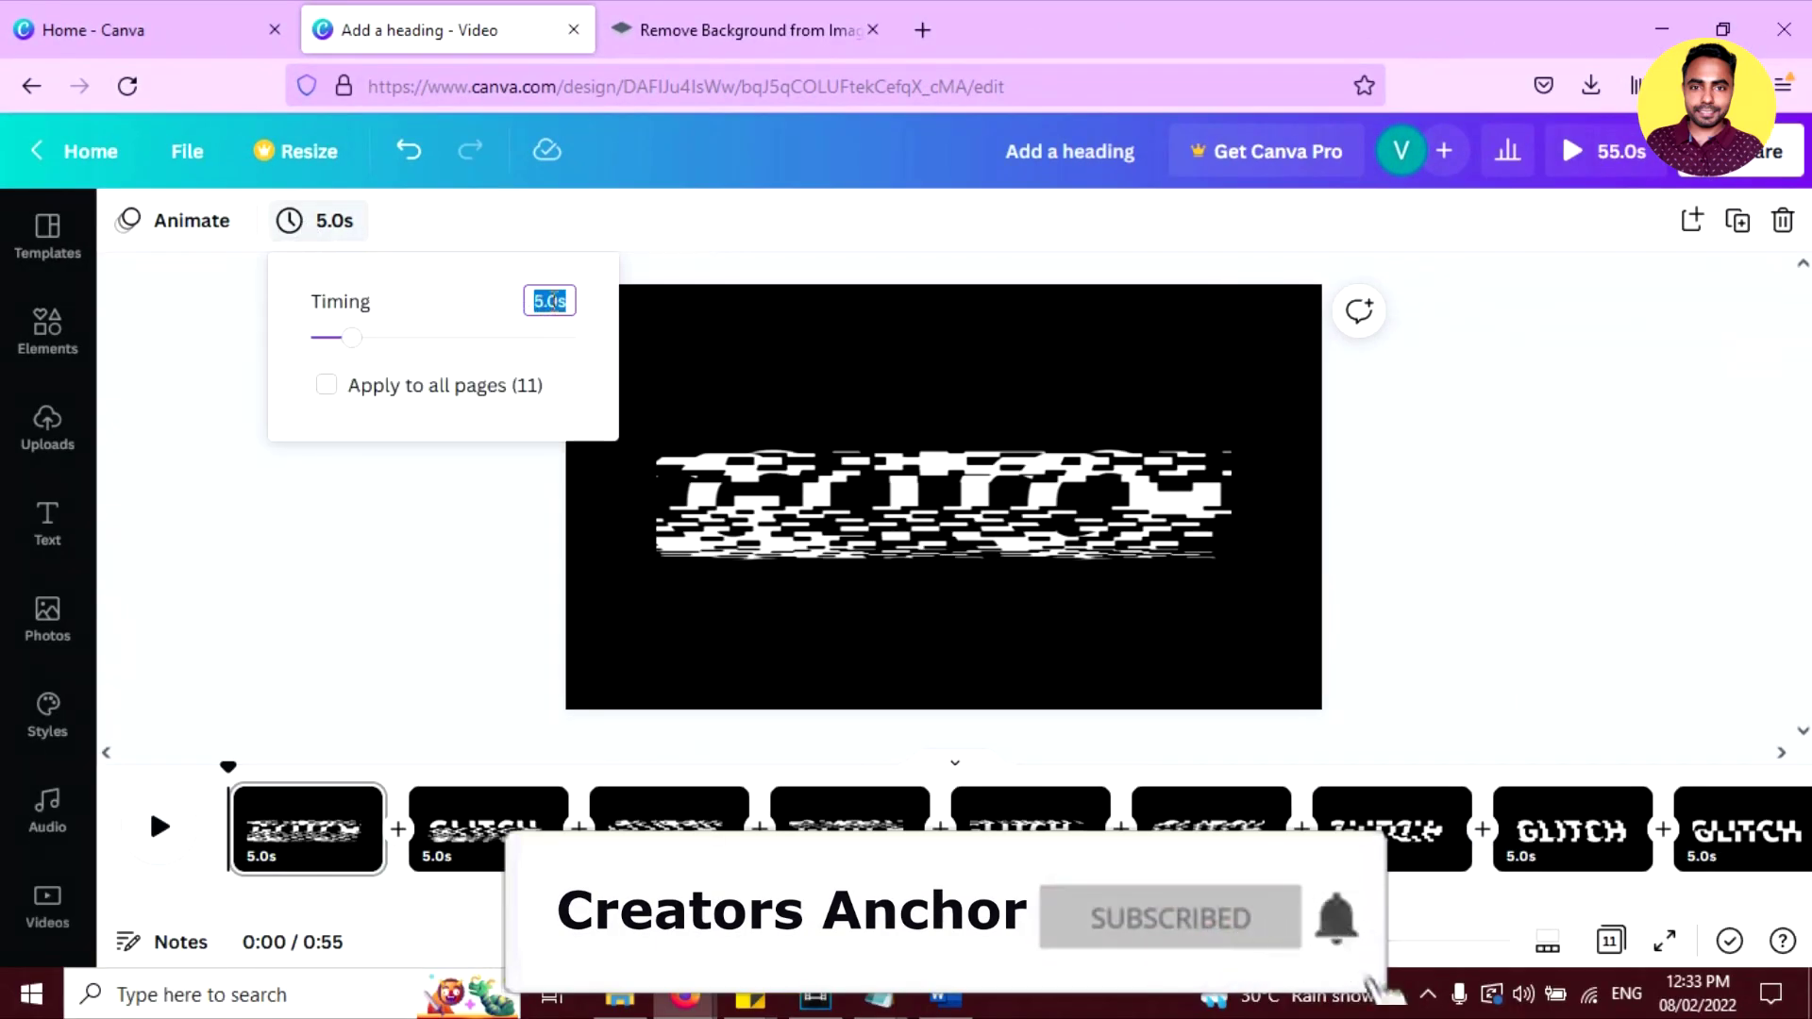
pyautogui.write('0')
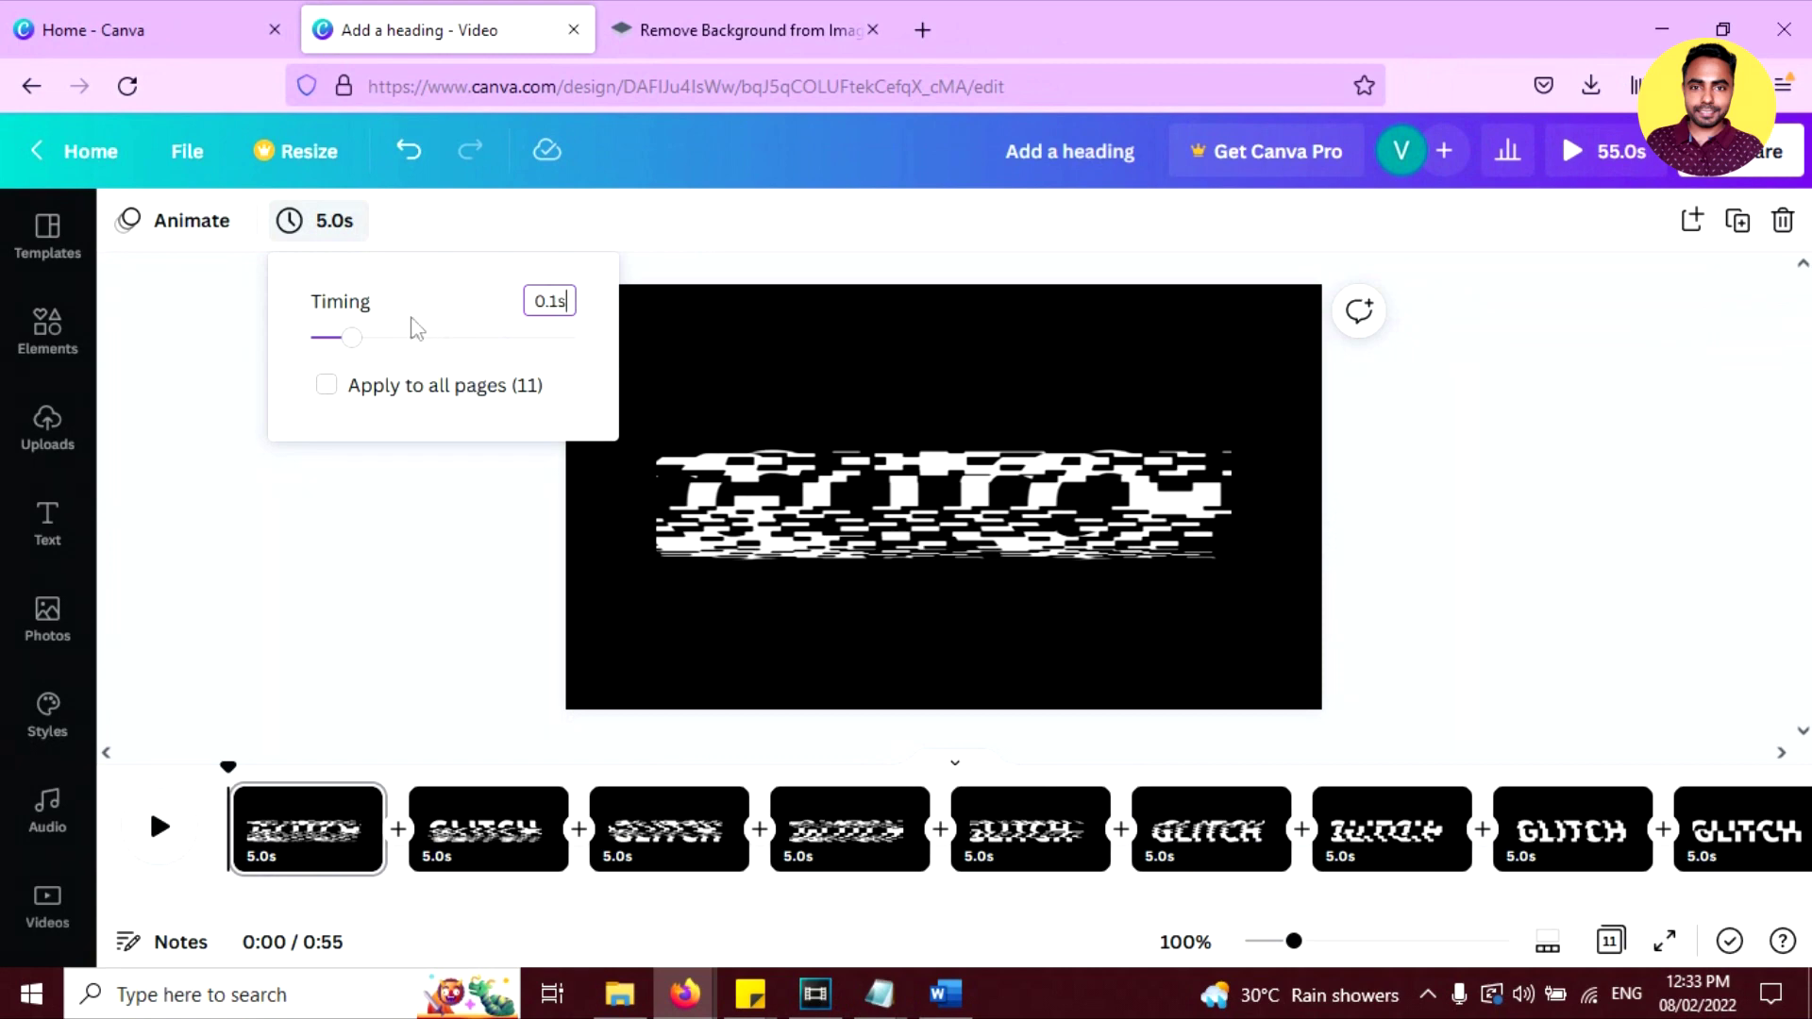
pyautogui.click(324, 387)
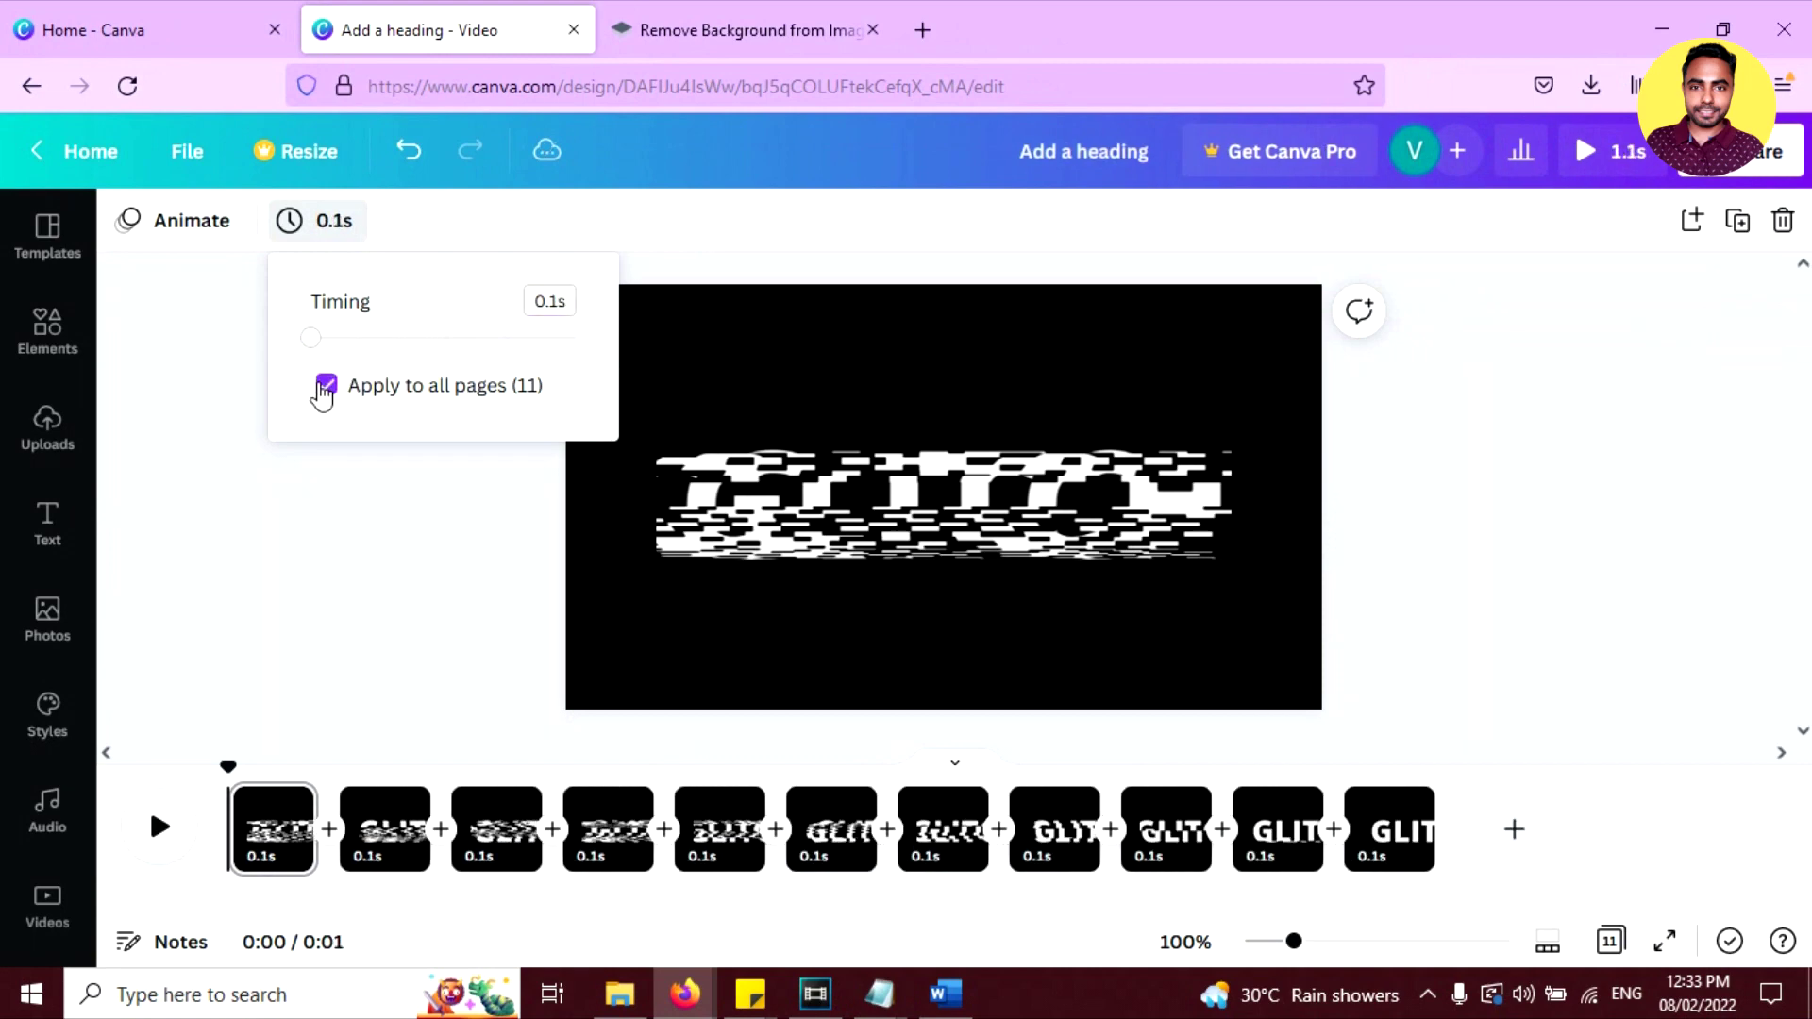
pyautogui.click(428, 518)
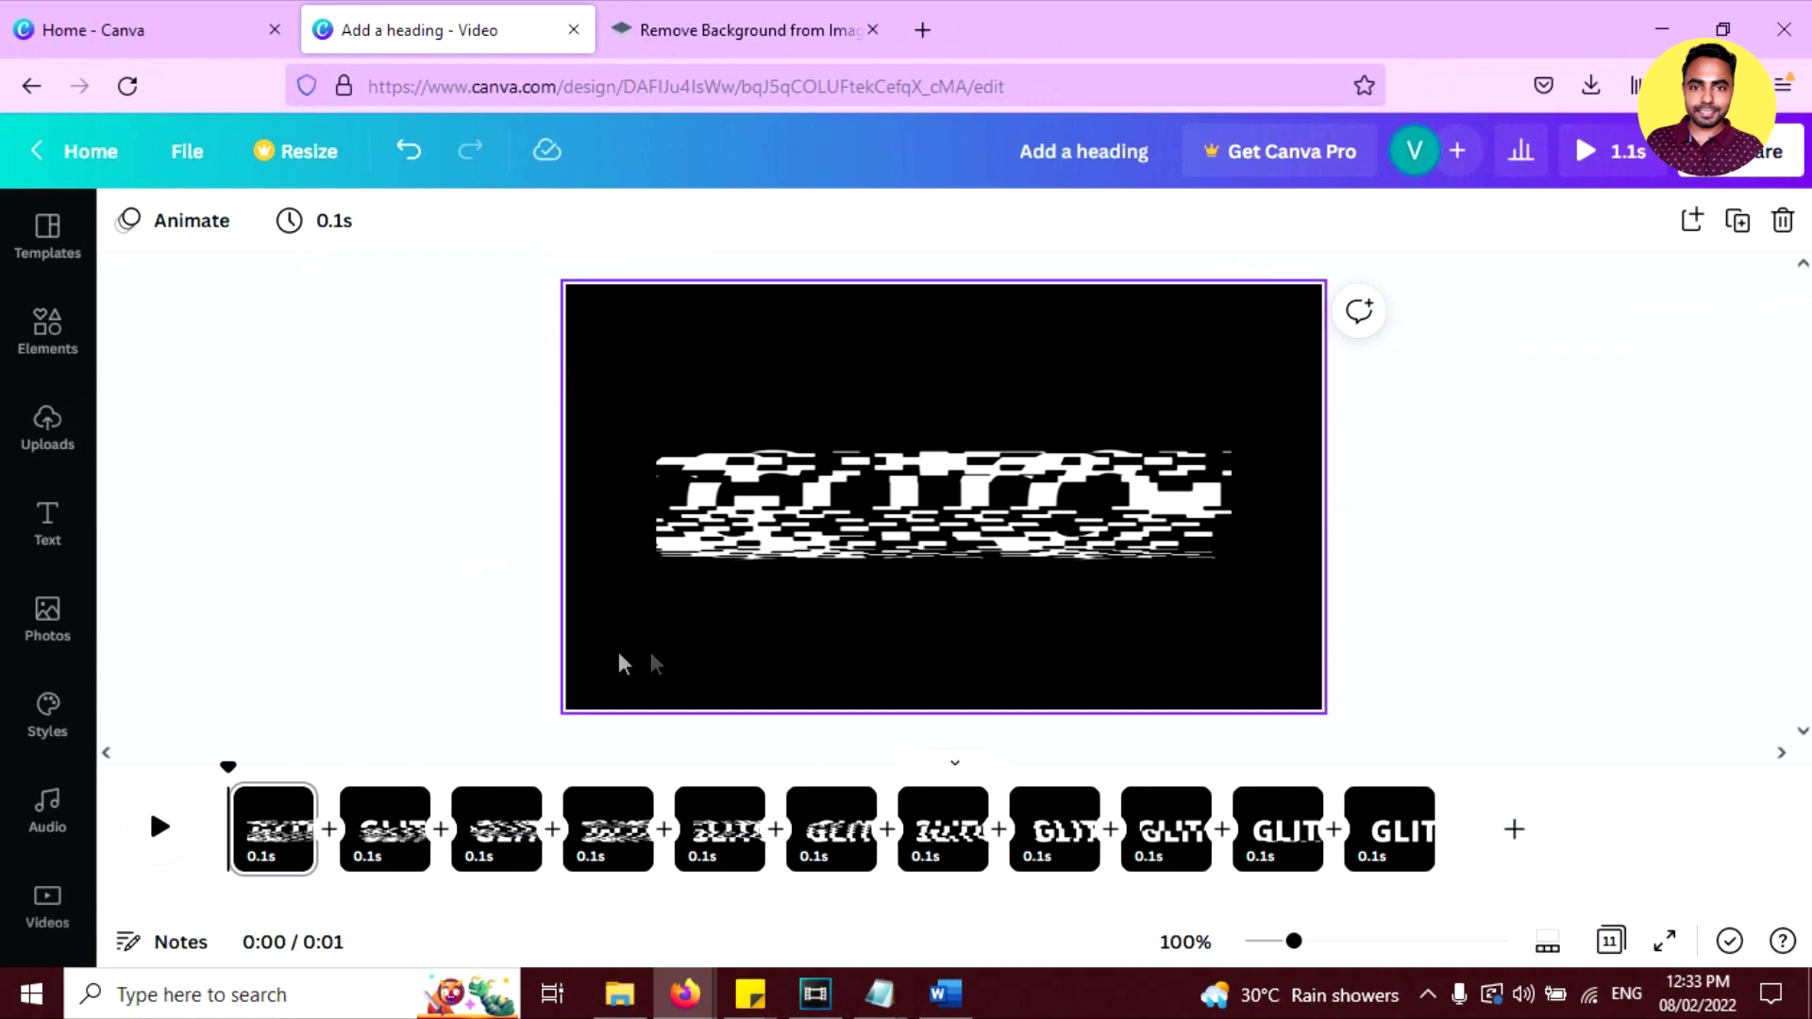
# Stretch the final page 11 to about 9.5 seconds and replay the 10.5-second video
pyautogui.click(188, 834)
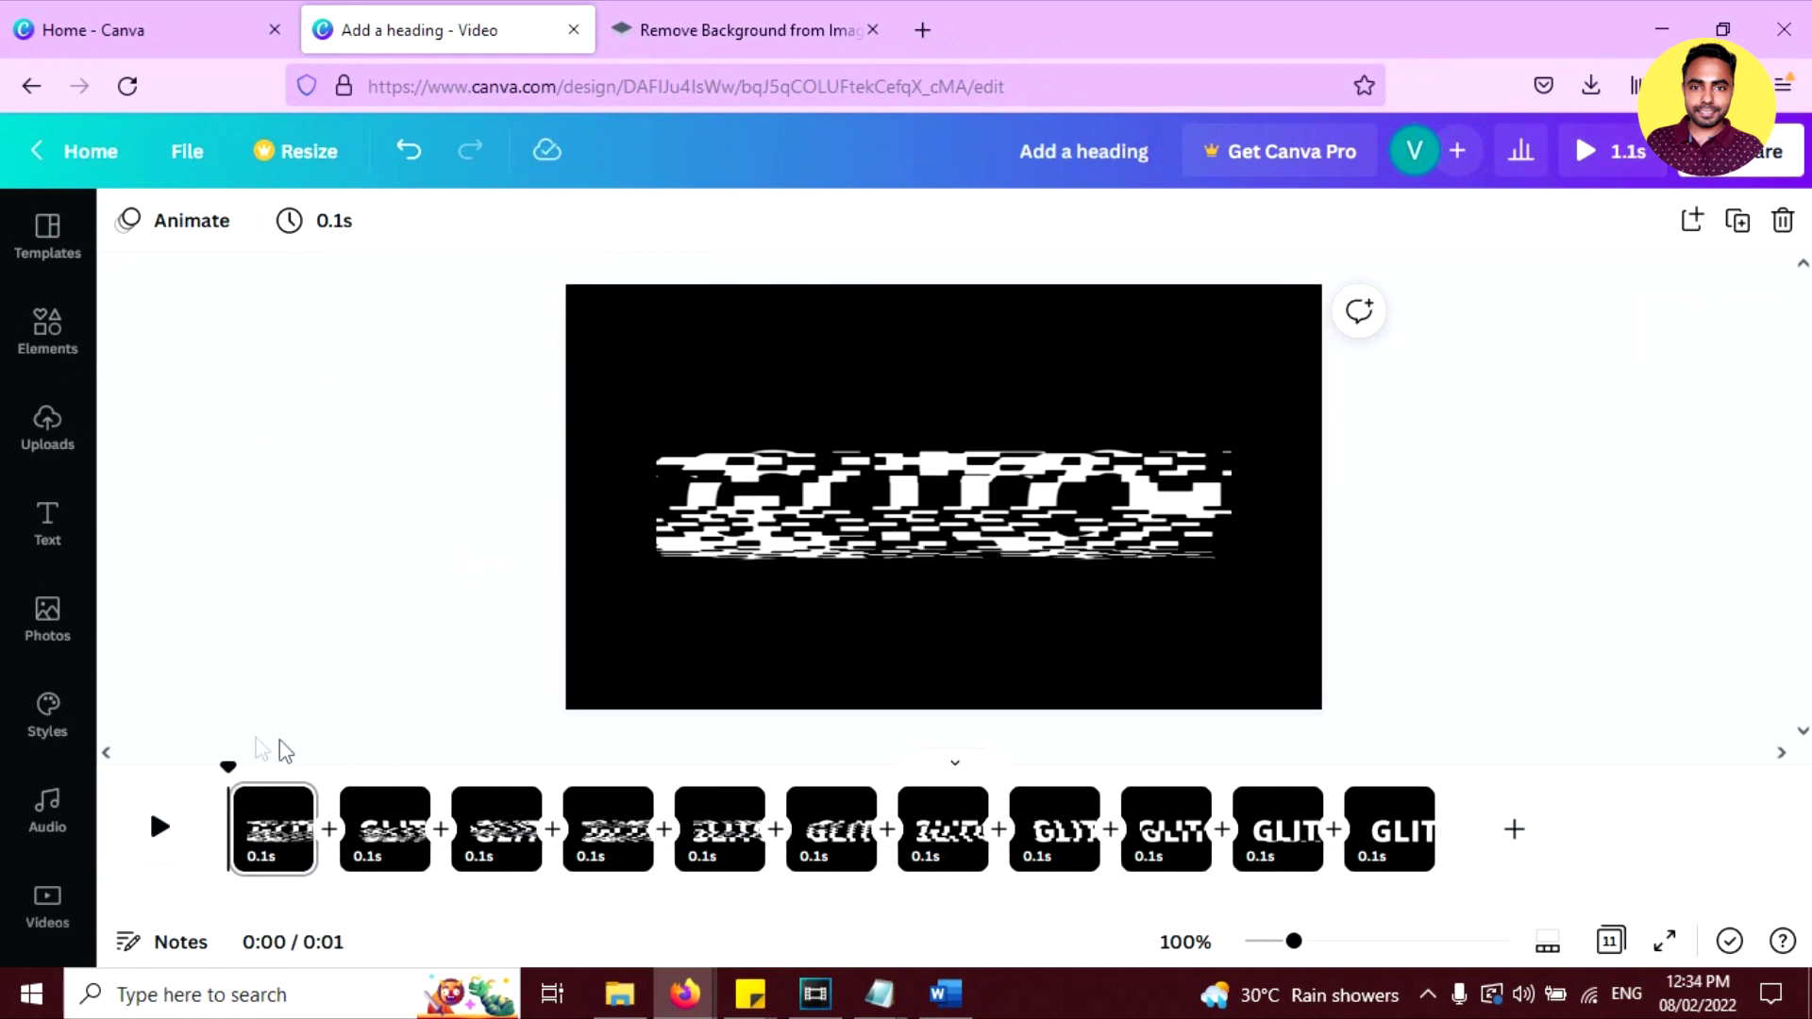
pyautogui.click(1382, 824)
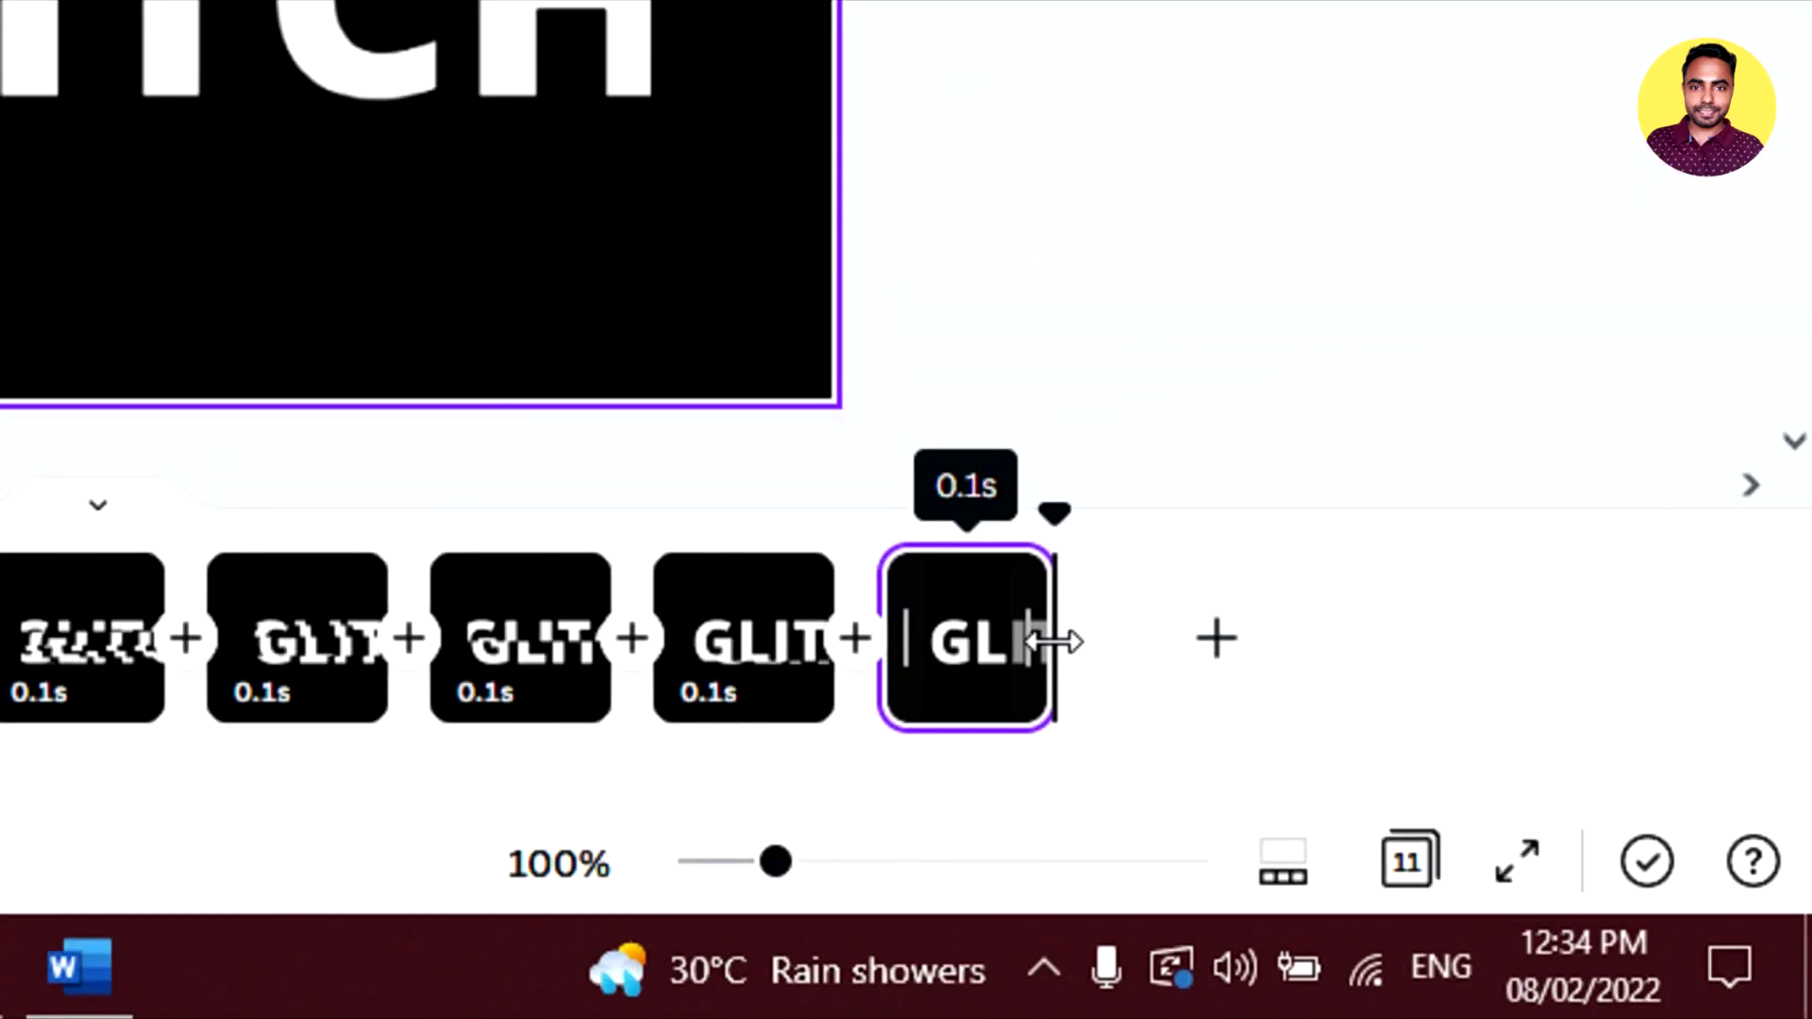
pyautogui.moveTo(1435, 836); pyautogui.dragTo(1443, 830)
pyautogui.moveTo(1074, 641); pyautogui.dragTo(1548, 633)
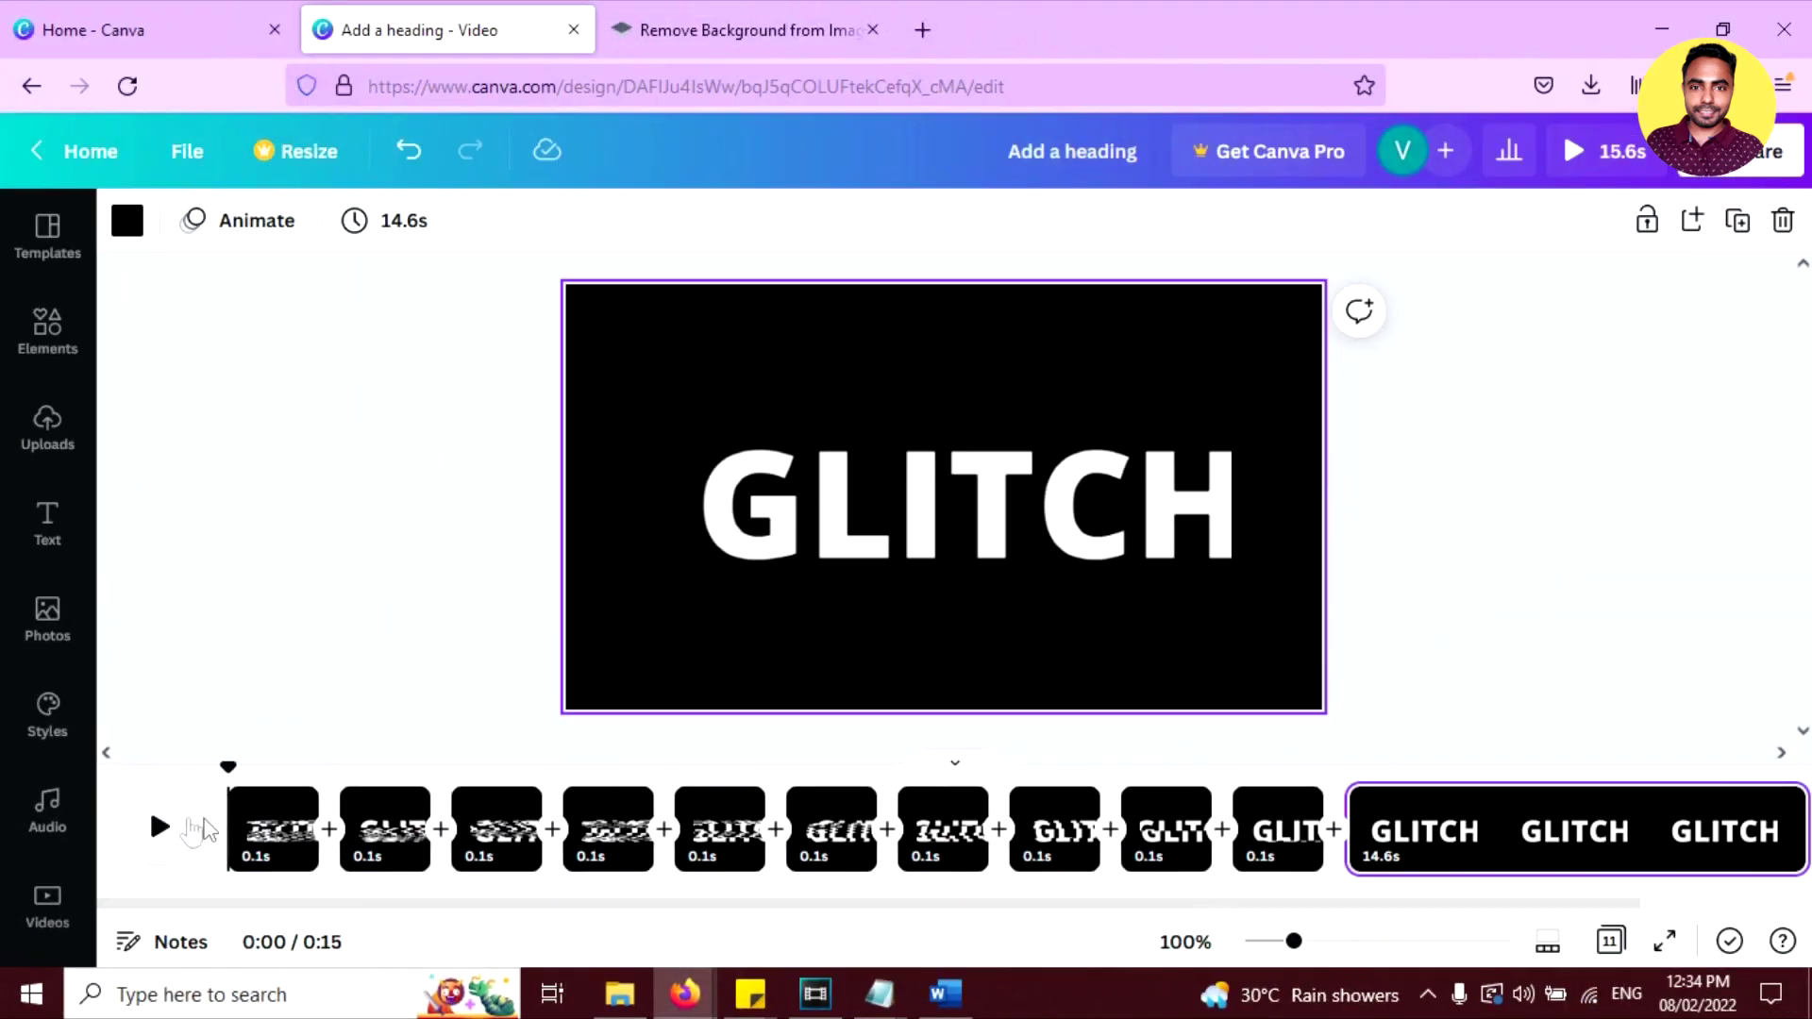
pyautogui.click(162, 828)
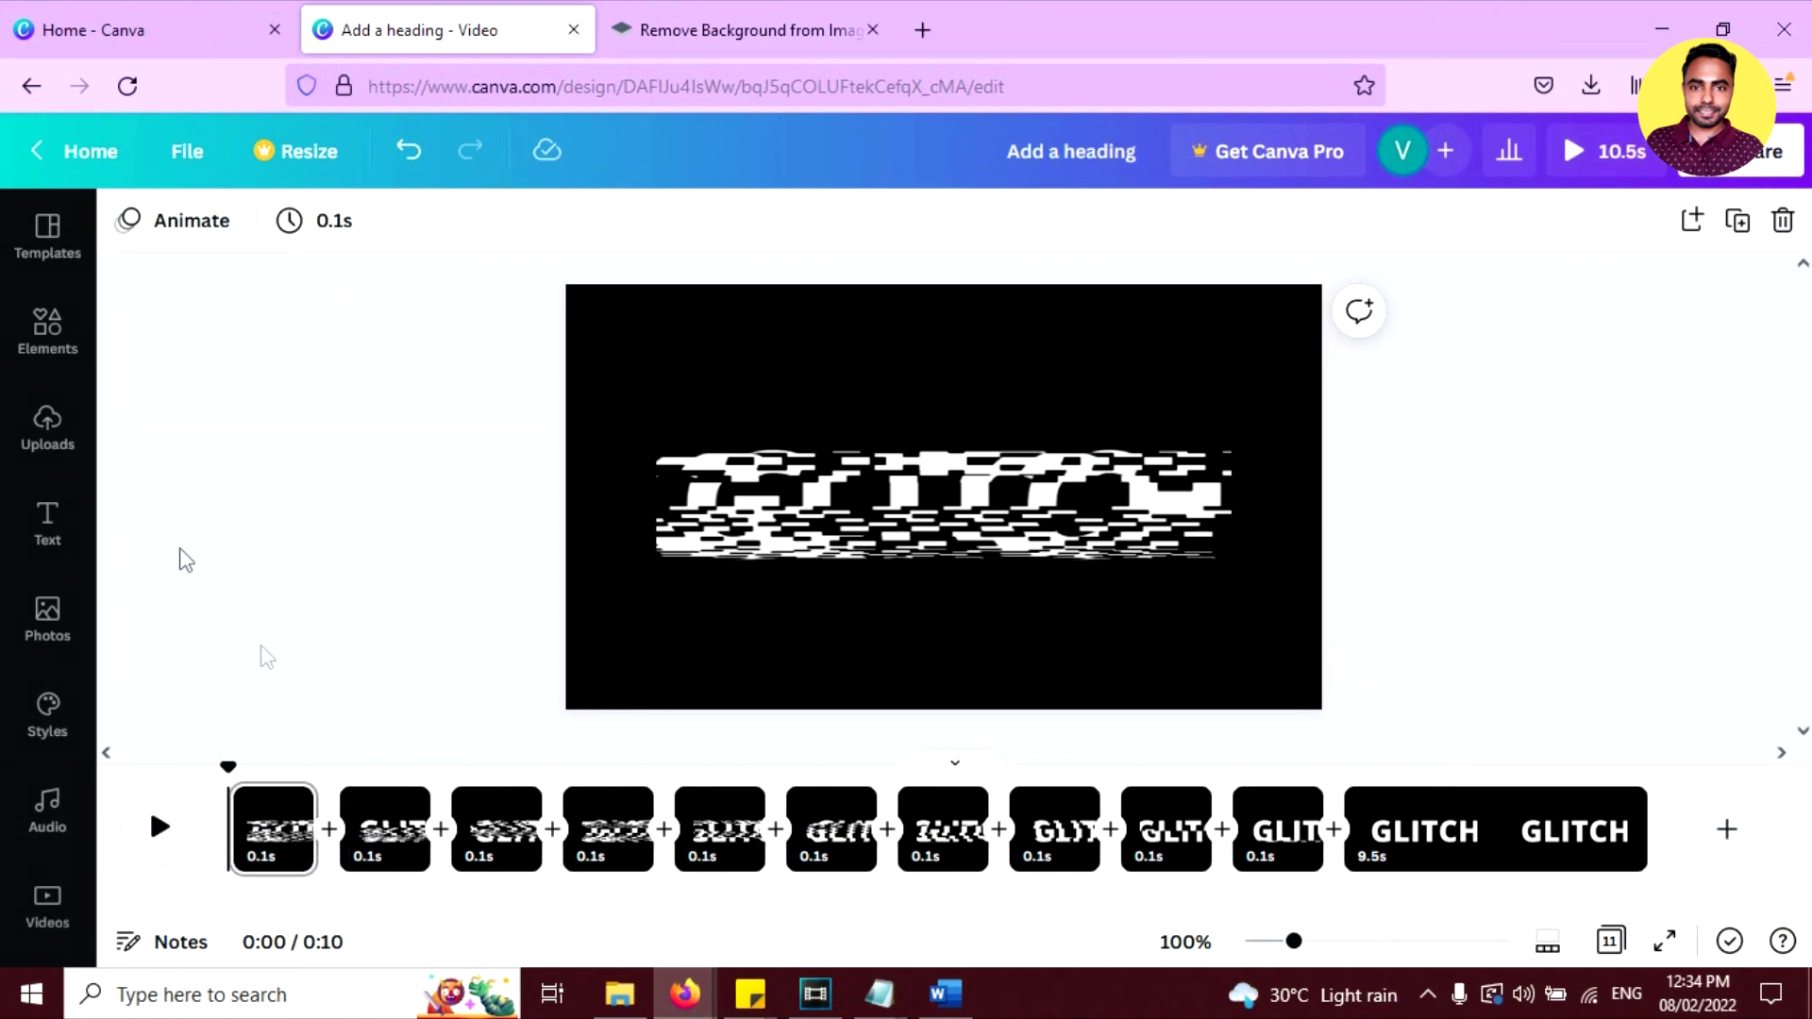
pyautogui.click(45, 451)
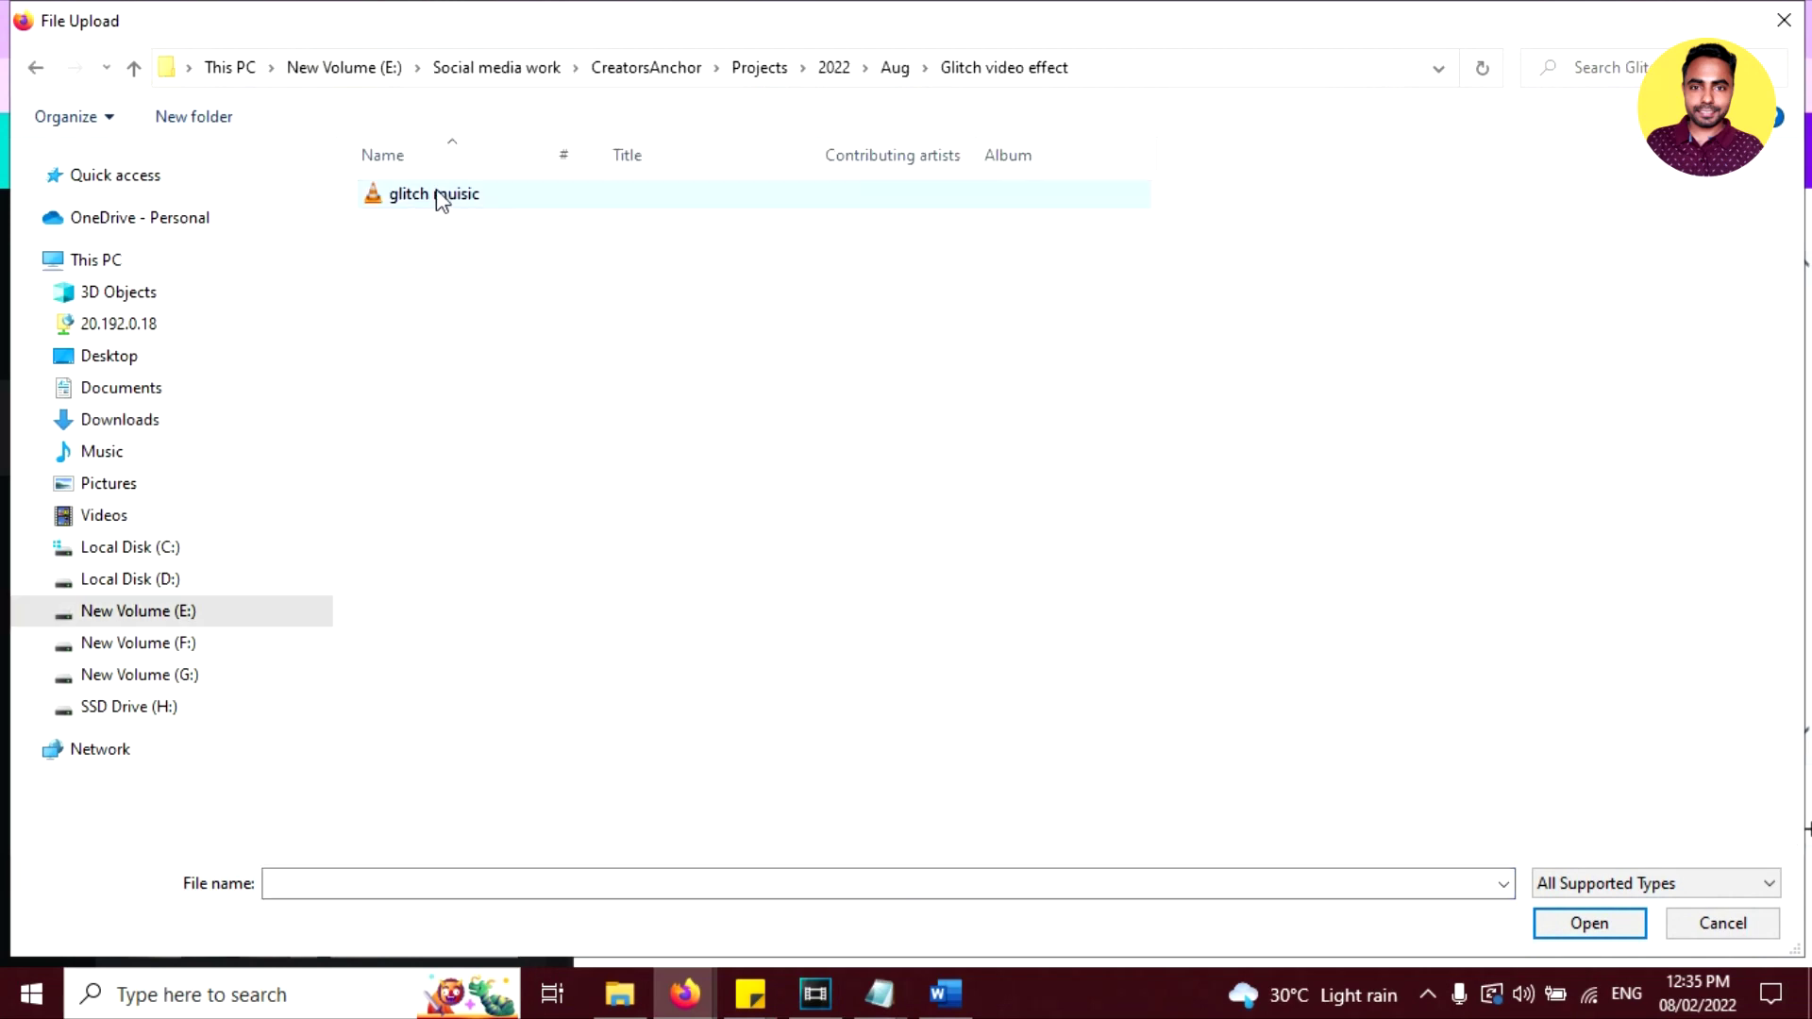
# Upload 'glitch muisic' from the Glitch video effect folder into Canva
pyautogui.click(439, 200)
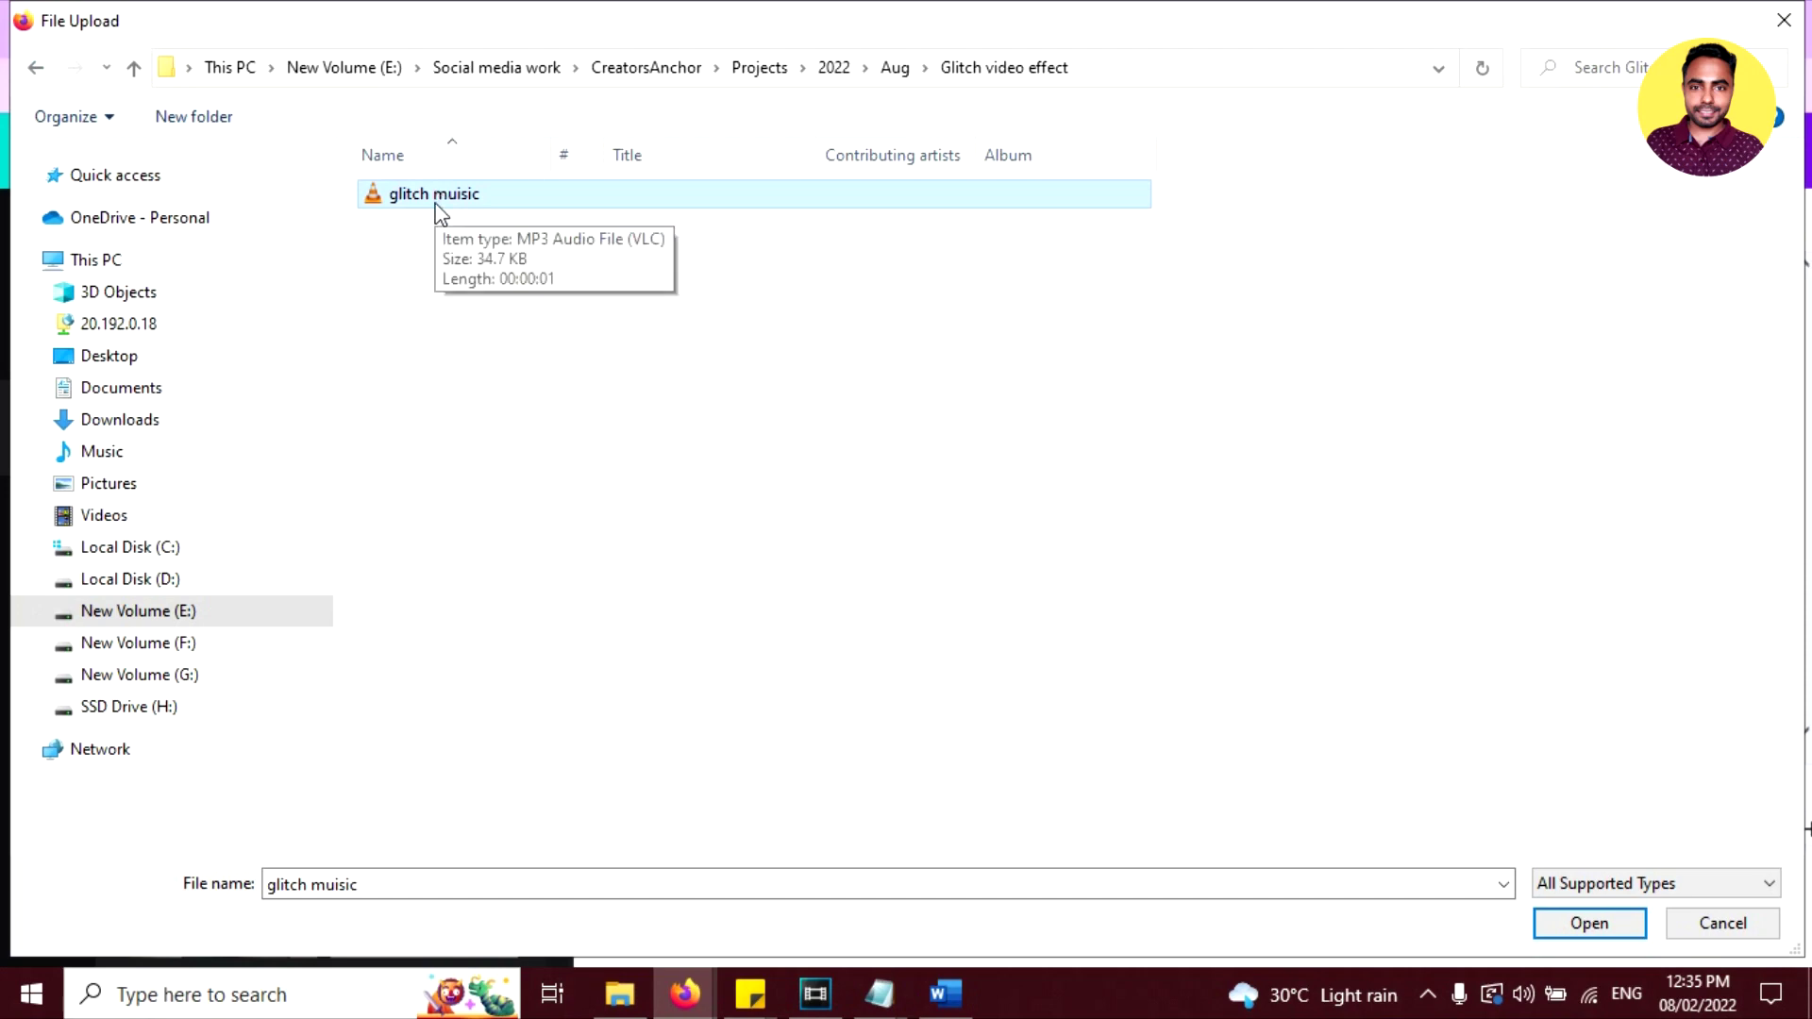
pyautogui.doubleClick(439, 200)
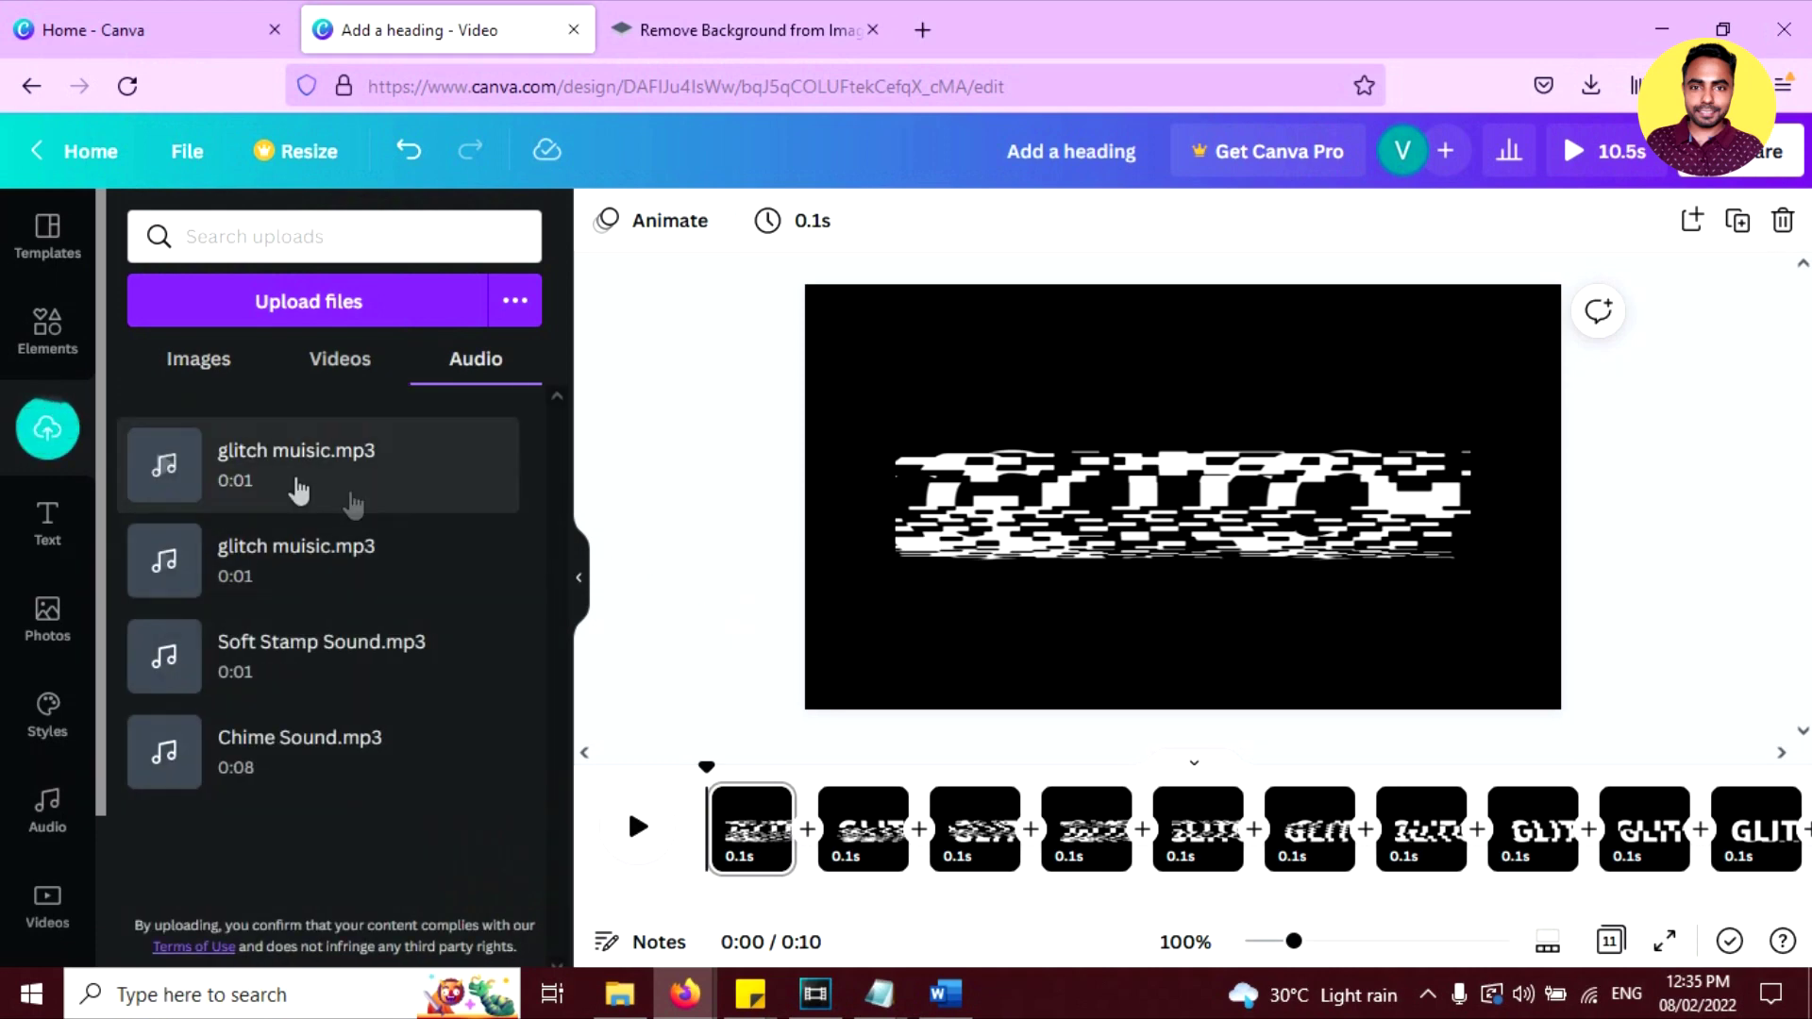
# Add glitch muisic.mp3 under the pages, play it back, and start the full-screen preview
pyautogui.click(331, 464)
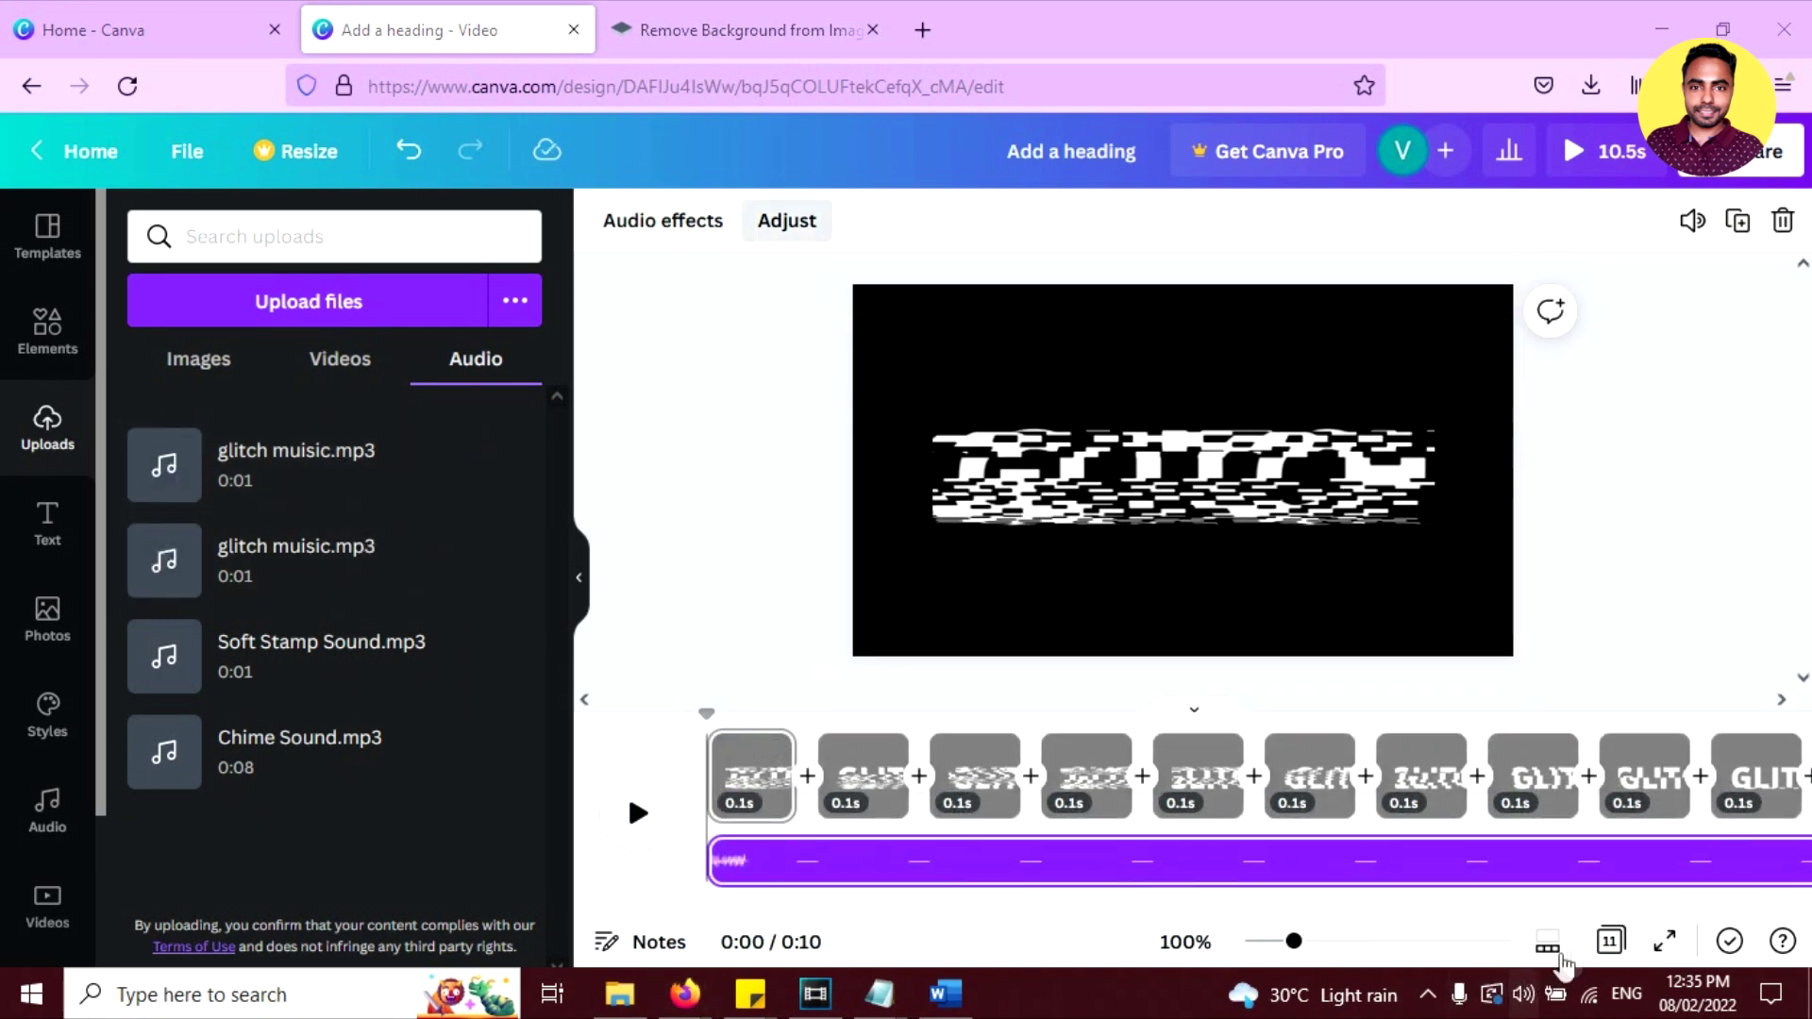
pyautogui.click(1523, 993)
pyautogui.click(636, 812)
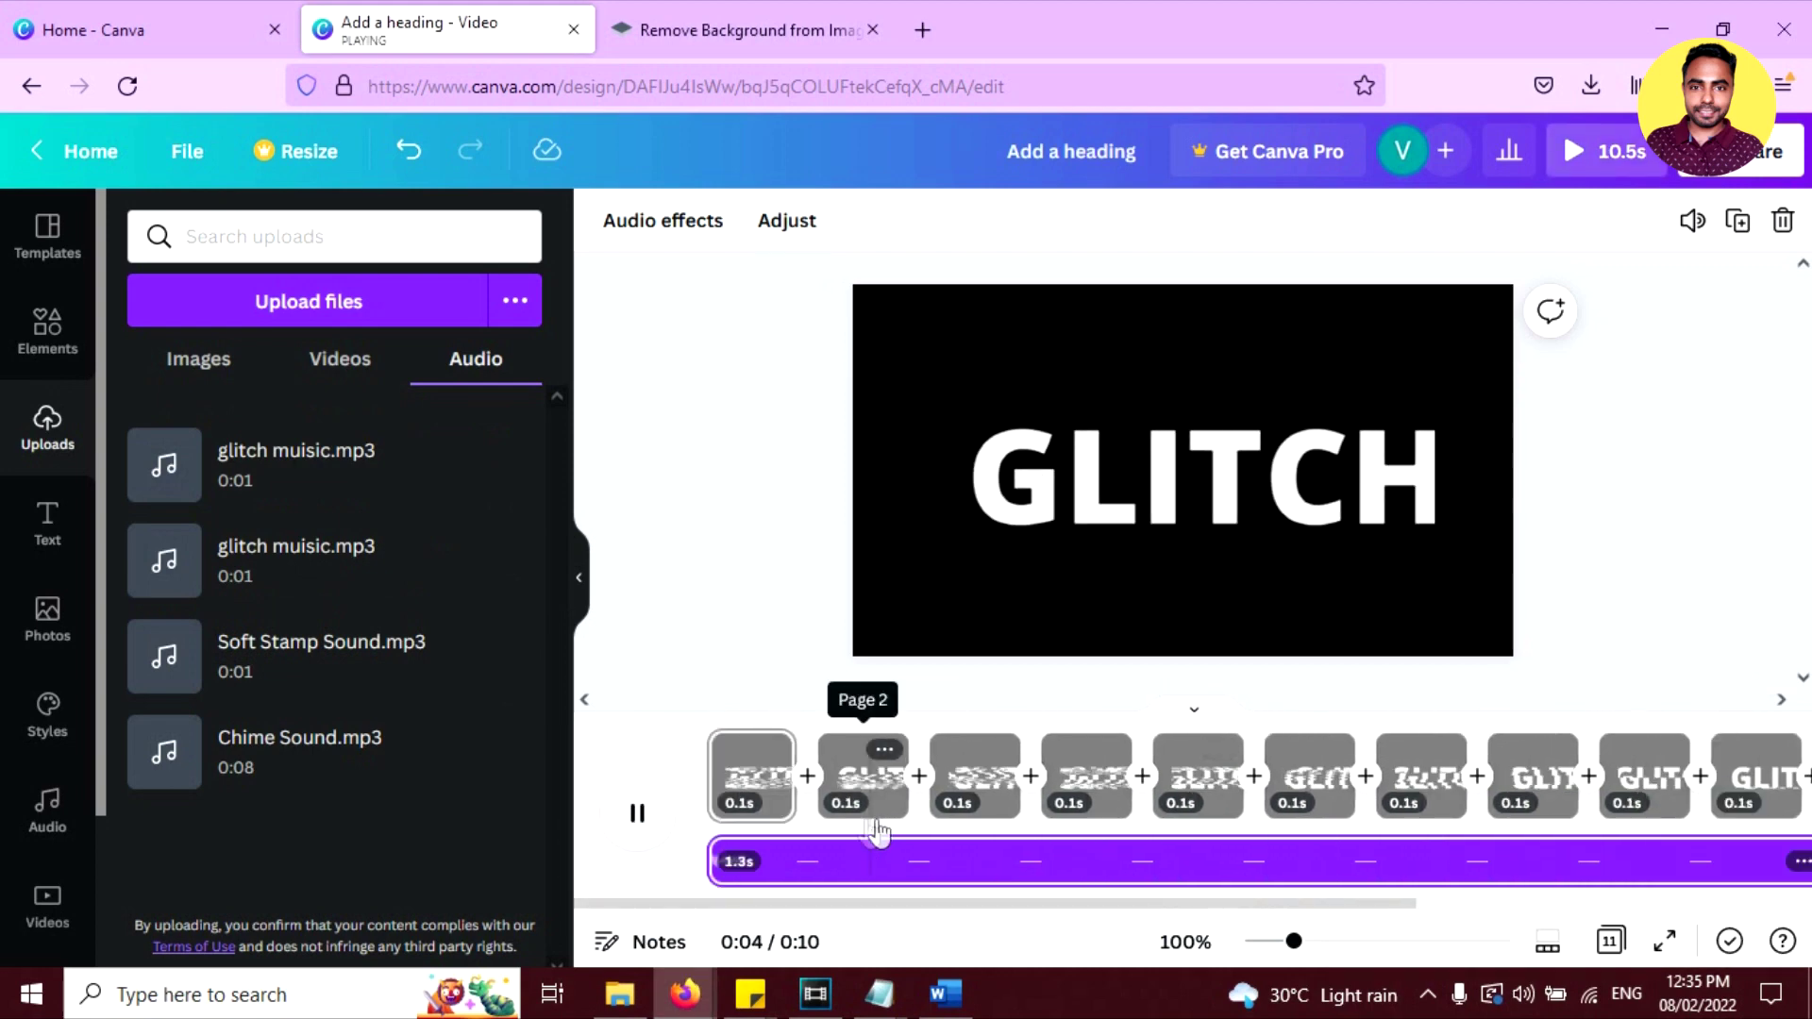
pyautogui.click(712, 812)
pyautogui.click(1573, 170)
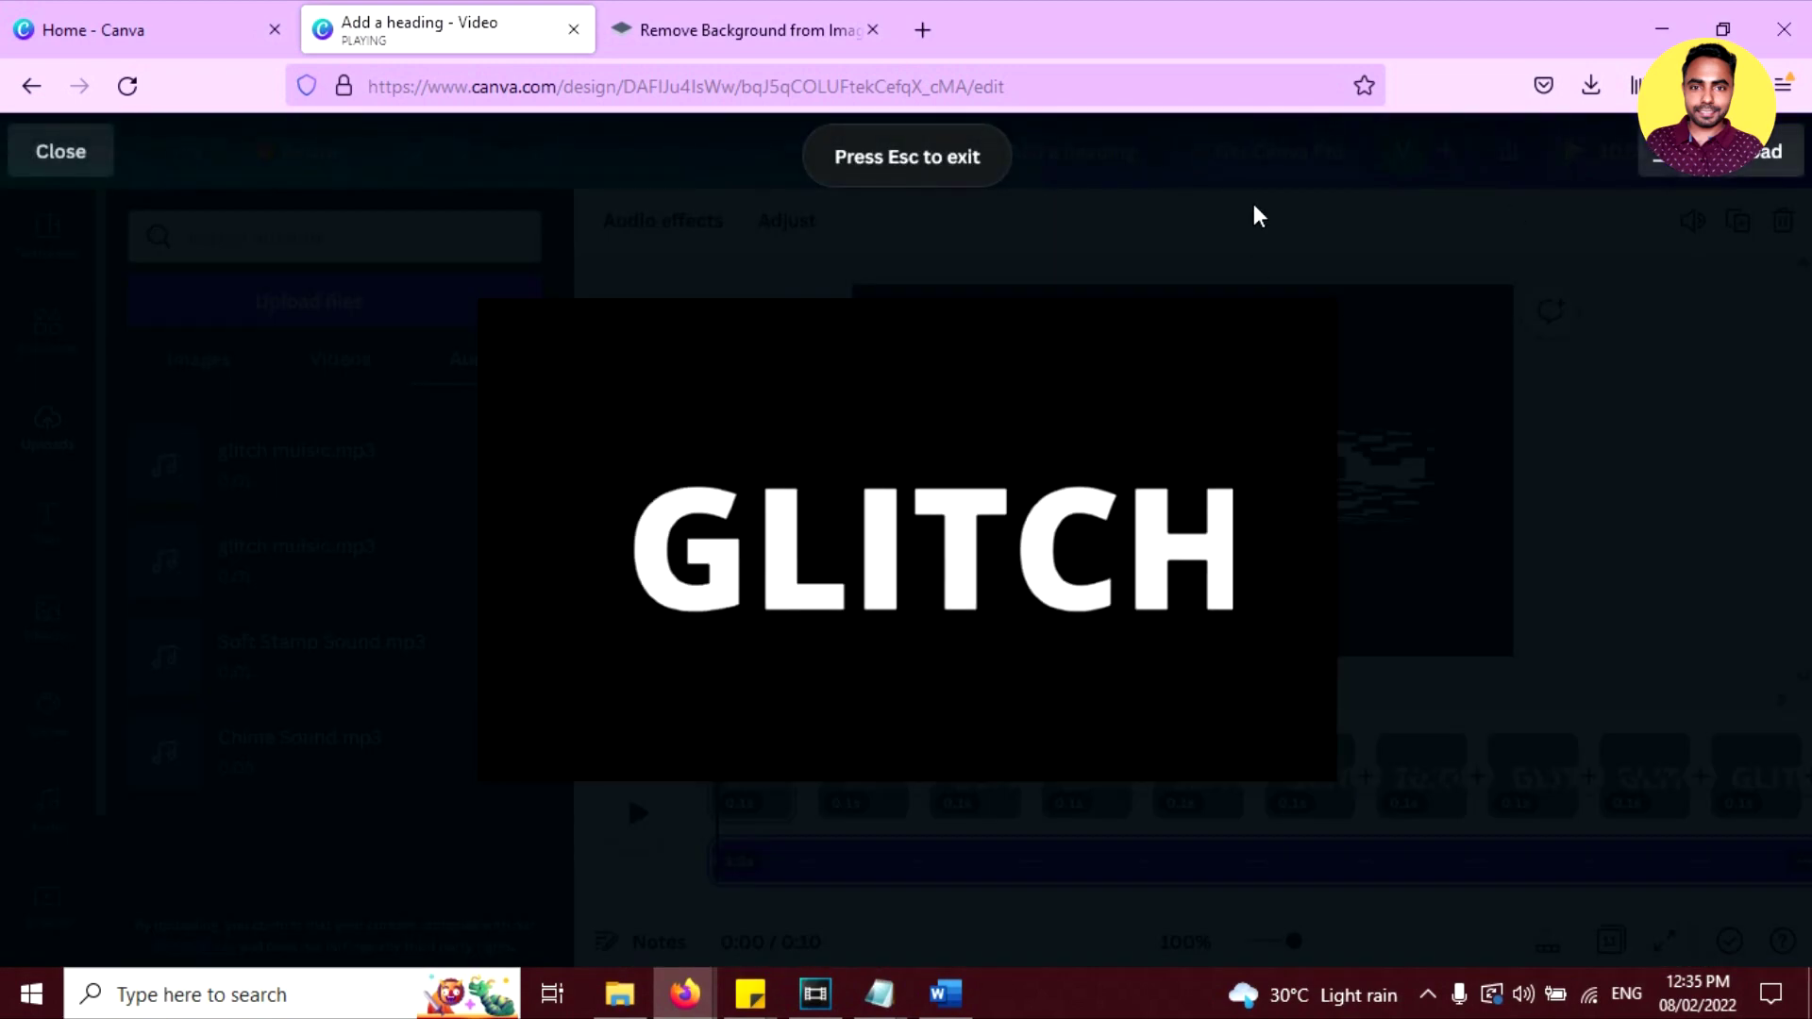
# Exit the full-screen preview with Esc to return to the editor
pyautogui.press('Escape')
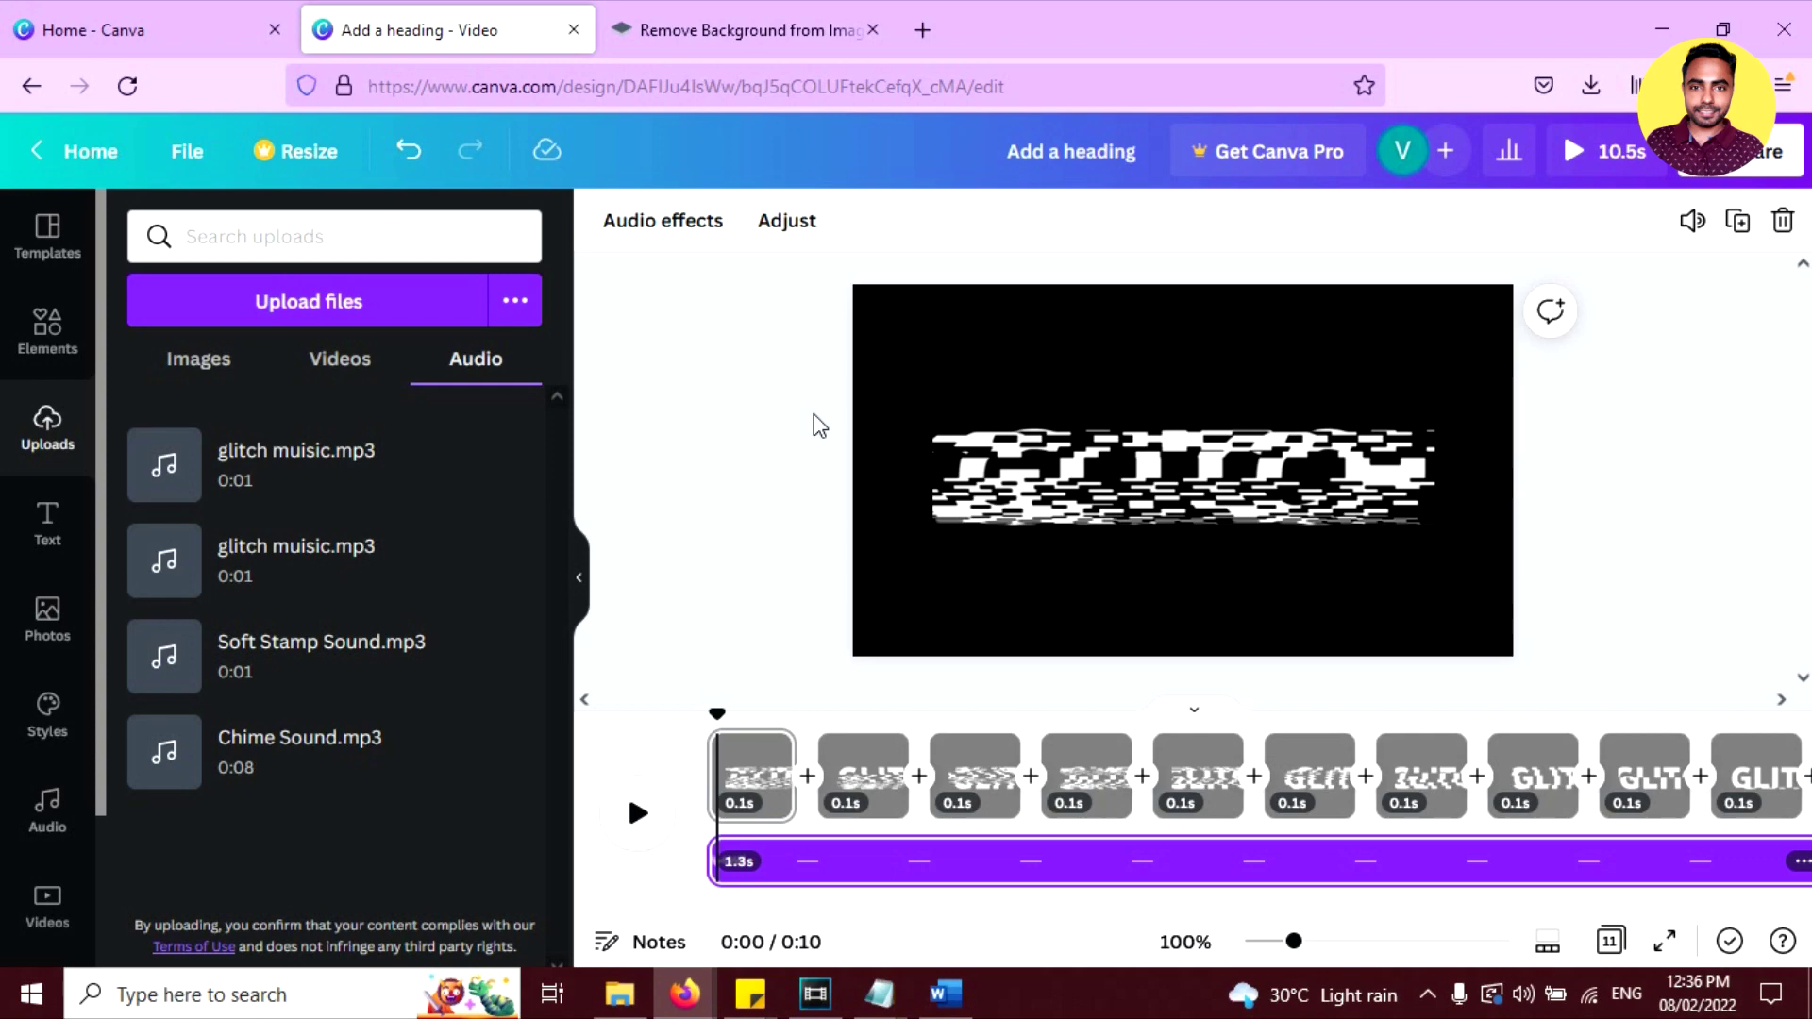